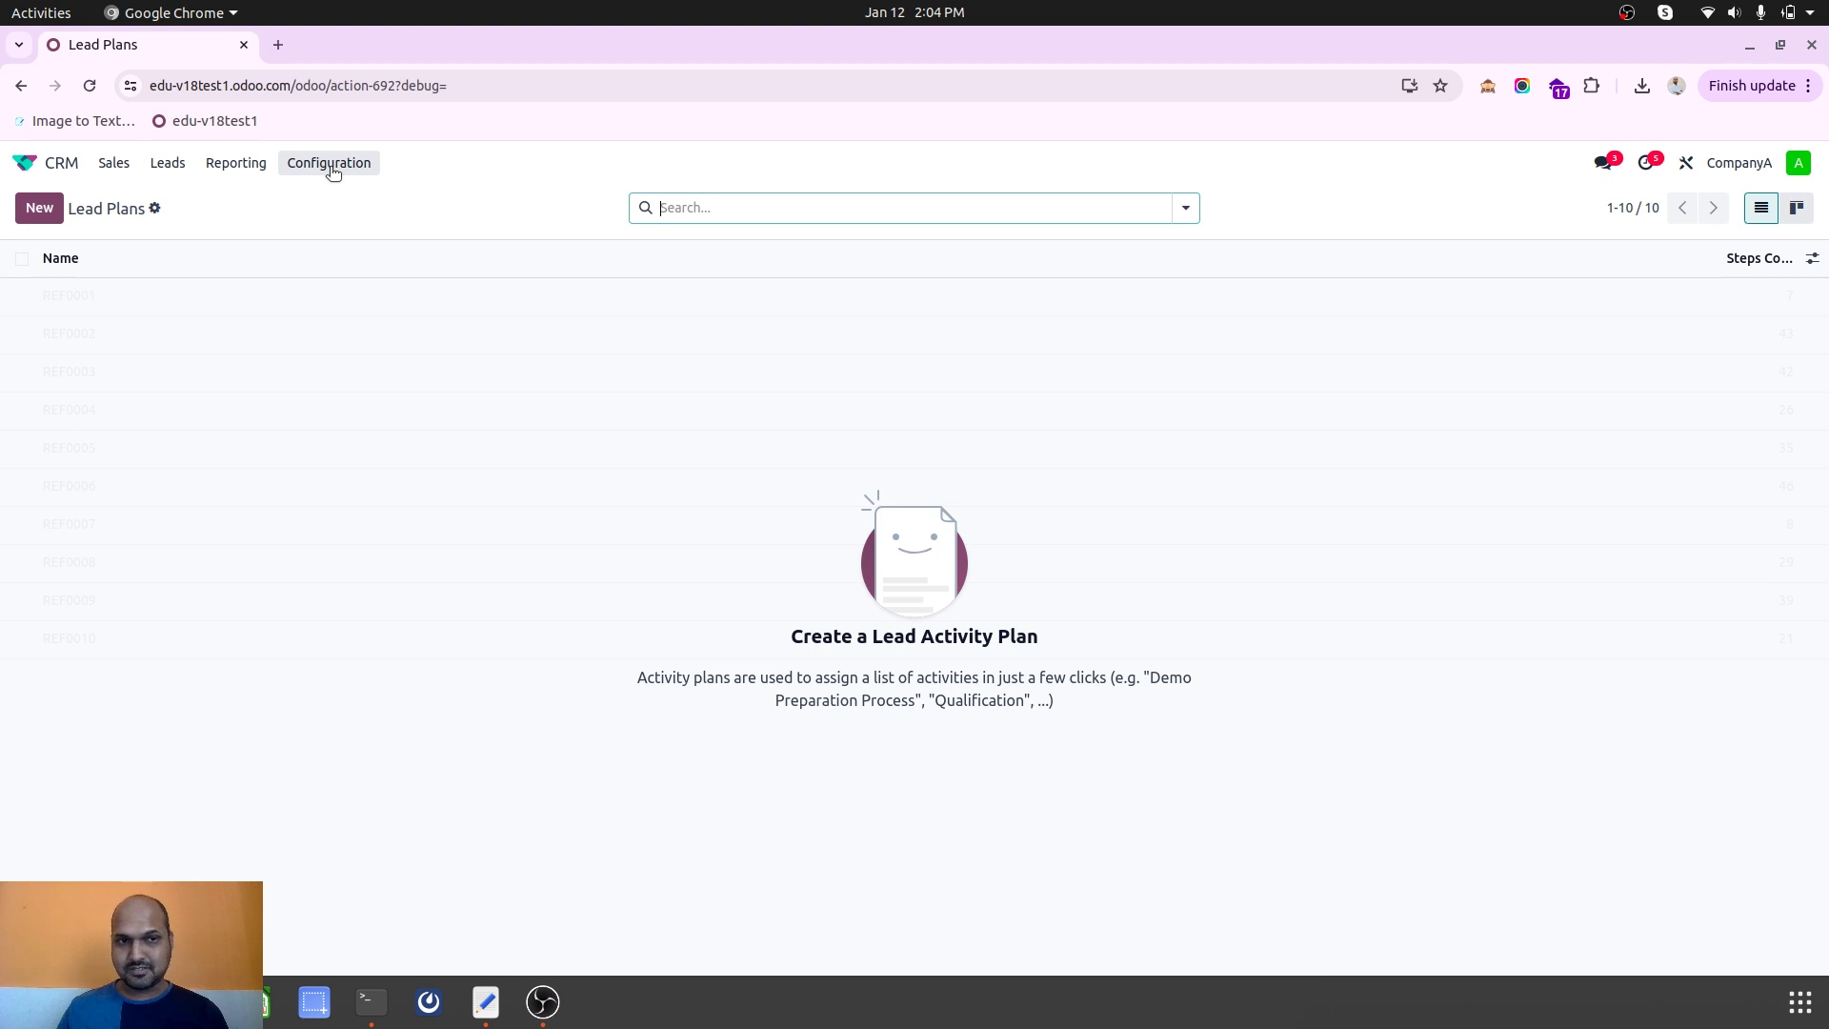
Review the nine CRM activity types, then start a new plan from Activity Plans.
click(329, 163)
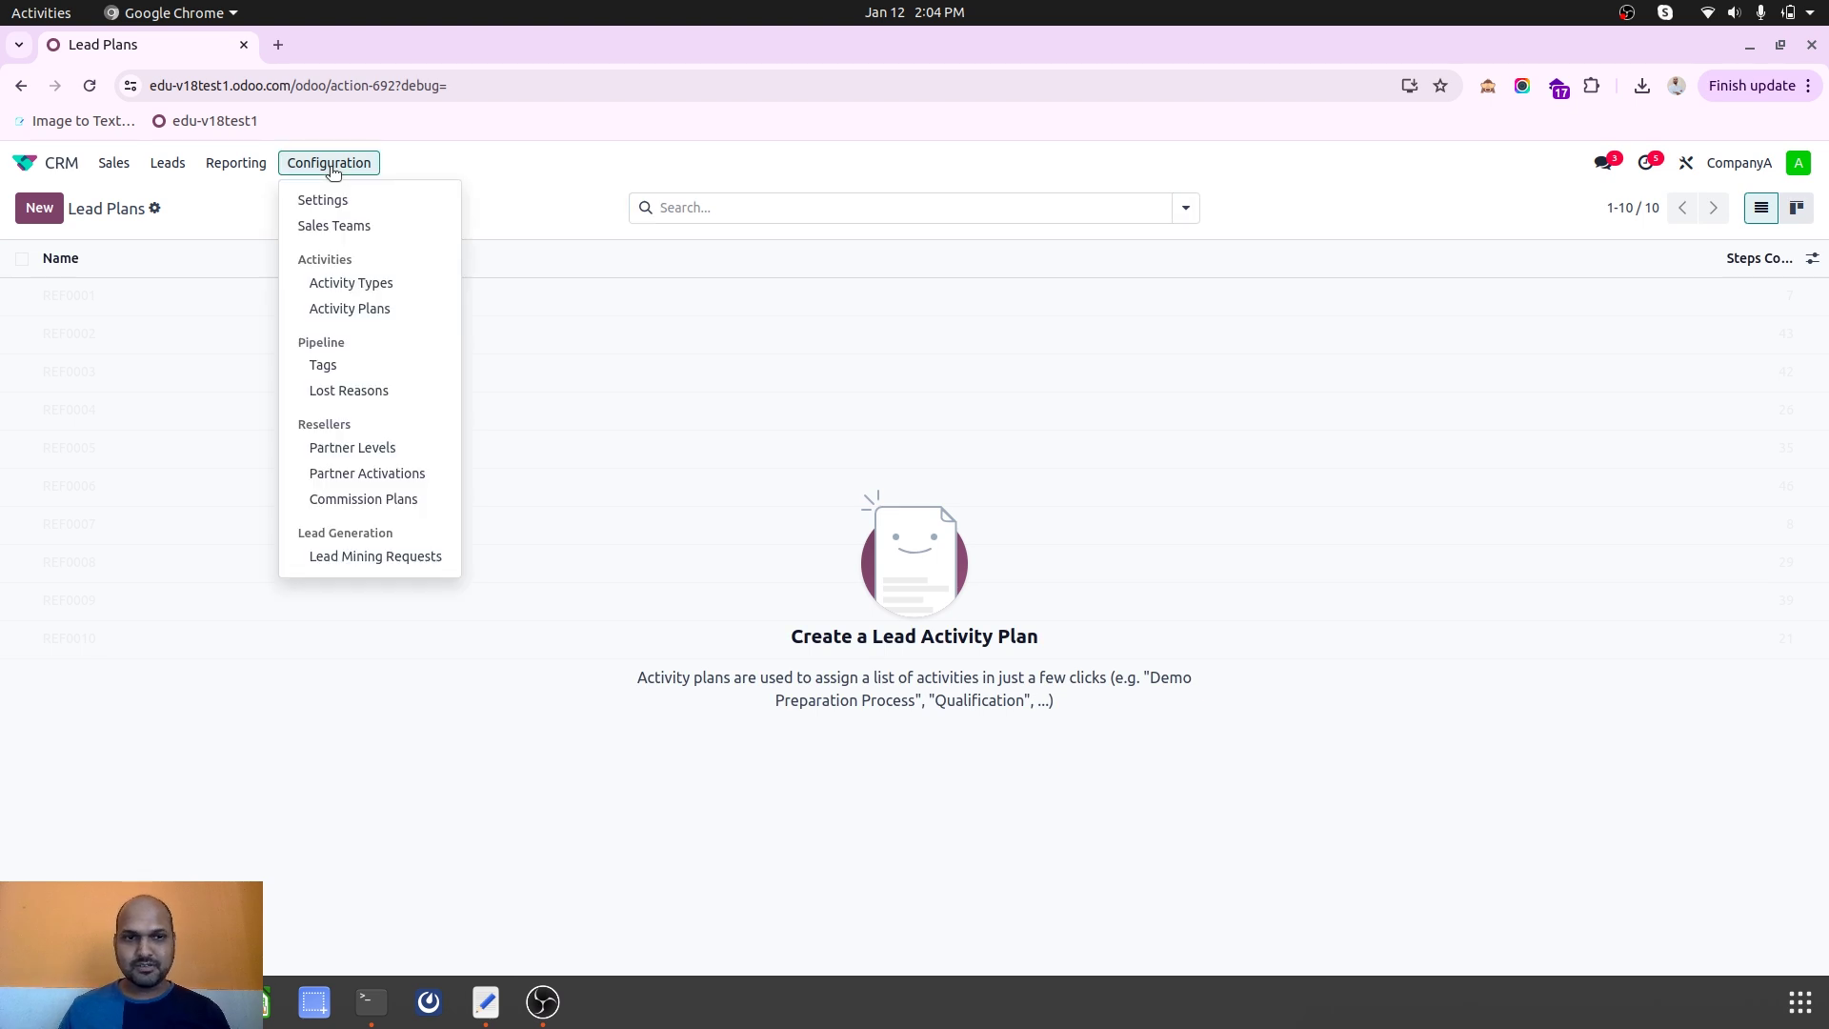
click(378, 283)
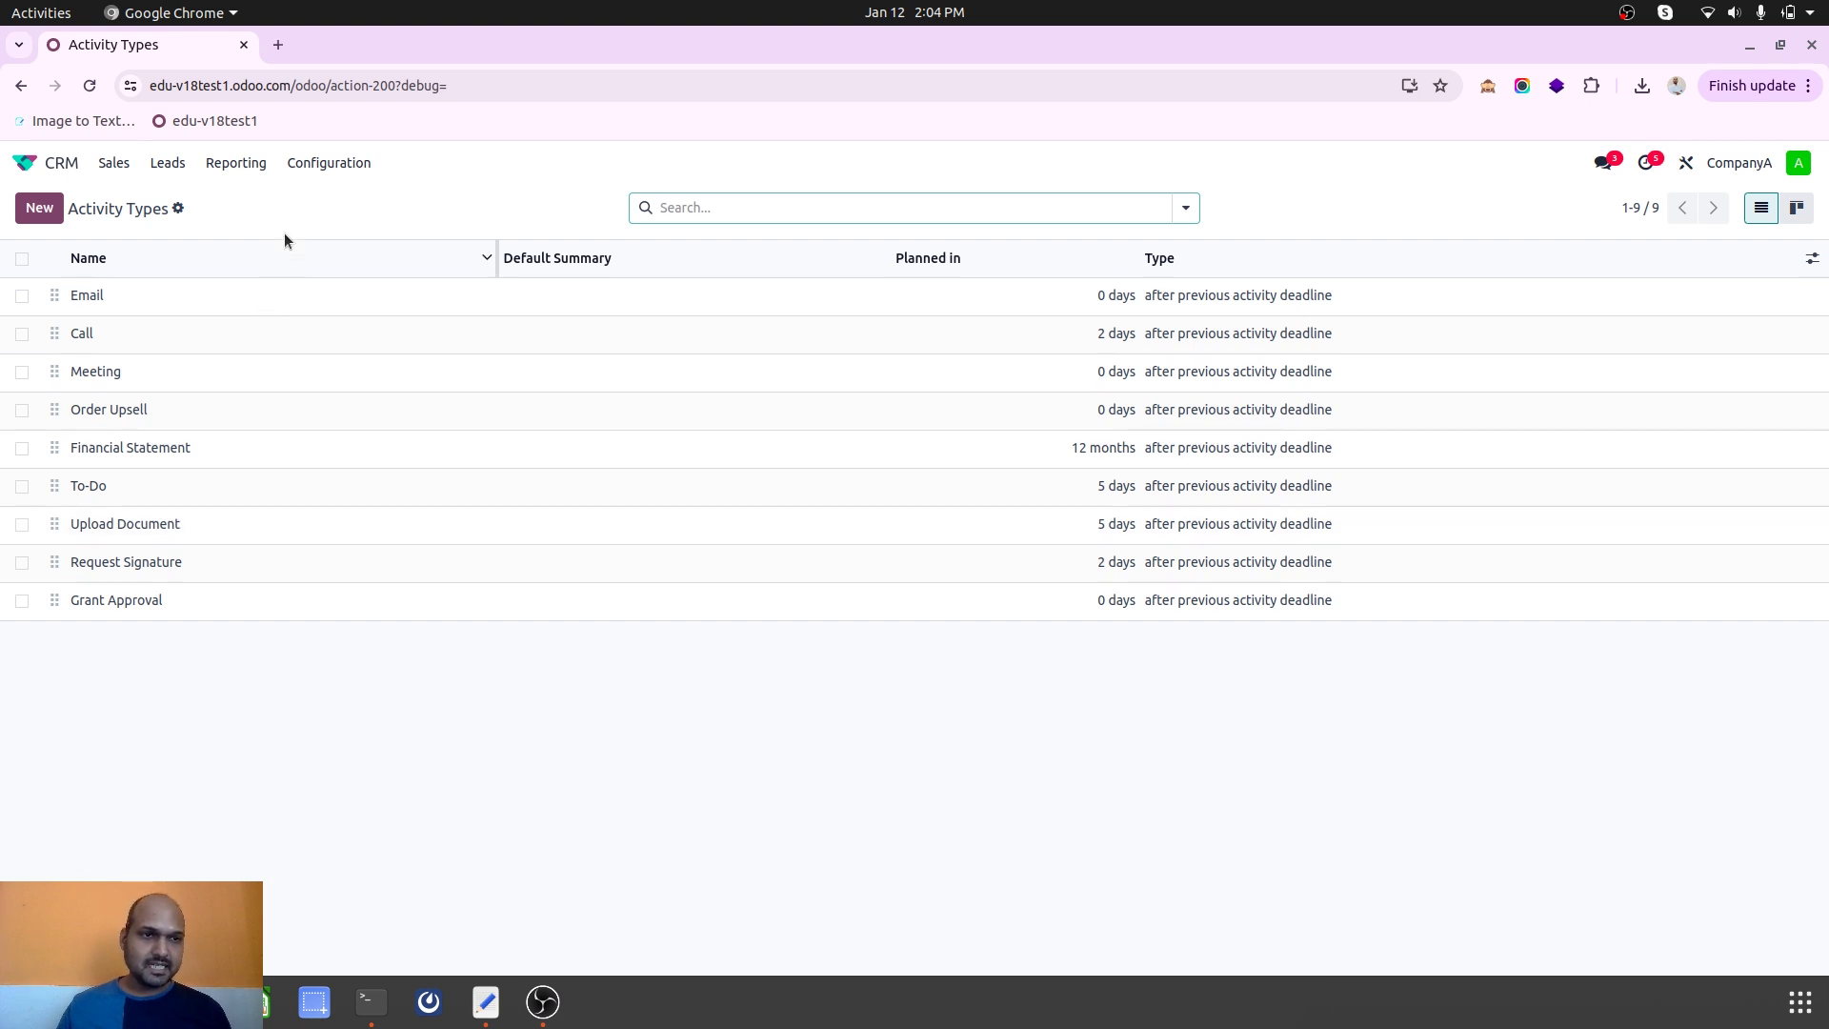
click(319, 163)
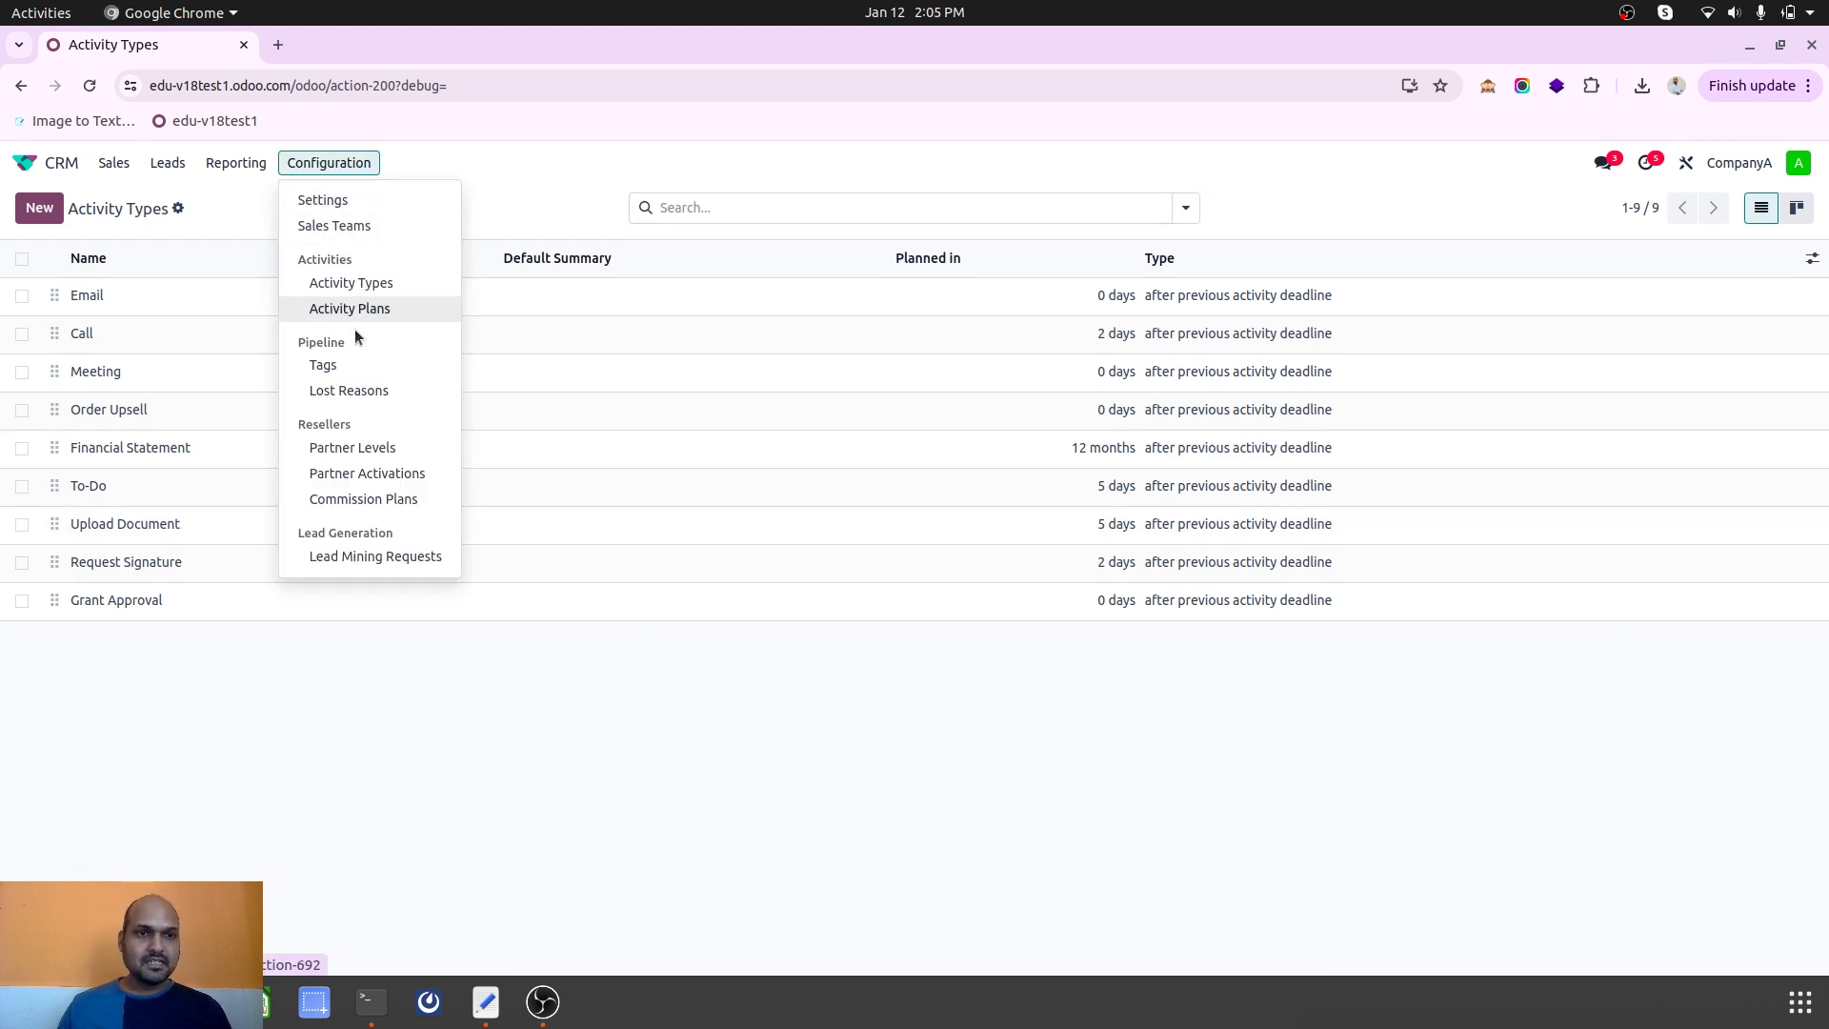
click(395, 313)
click(42, 205)
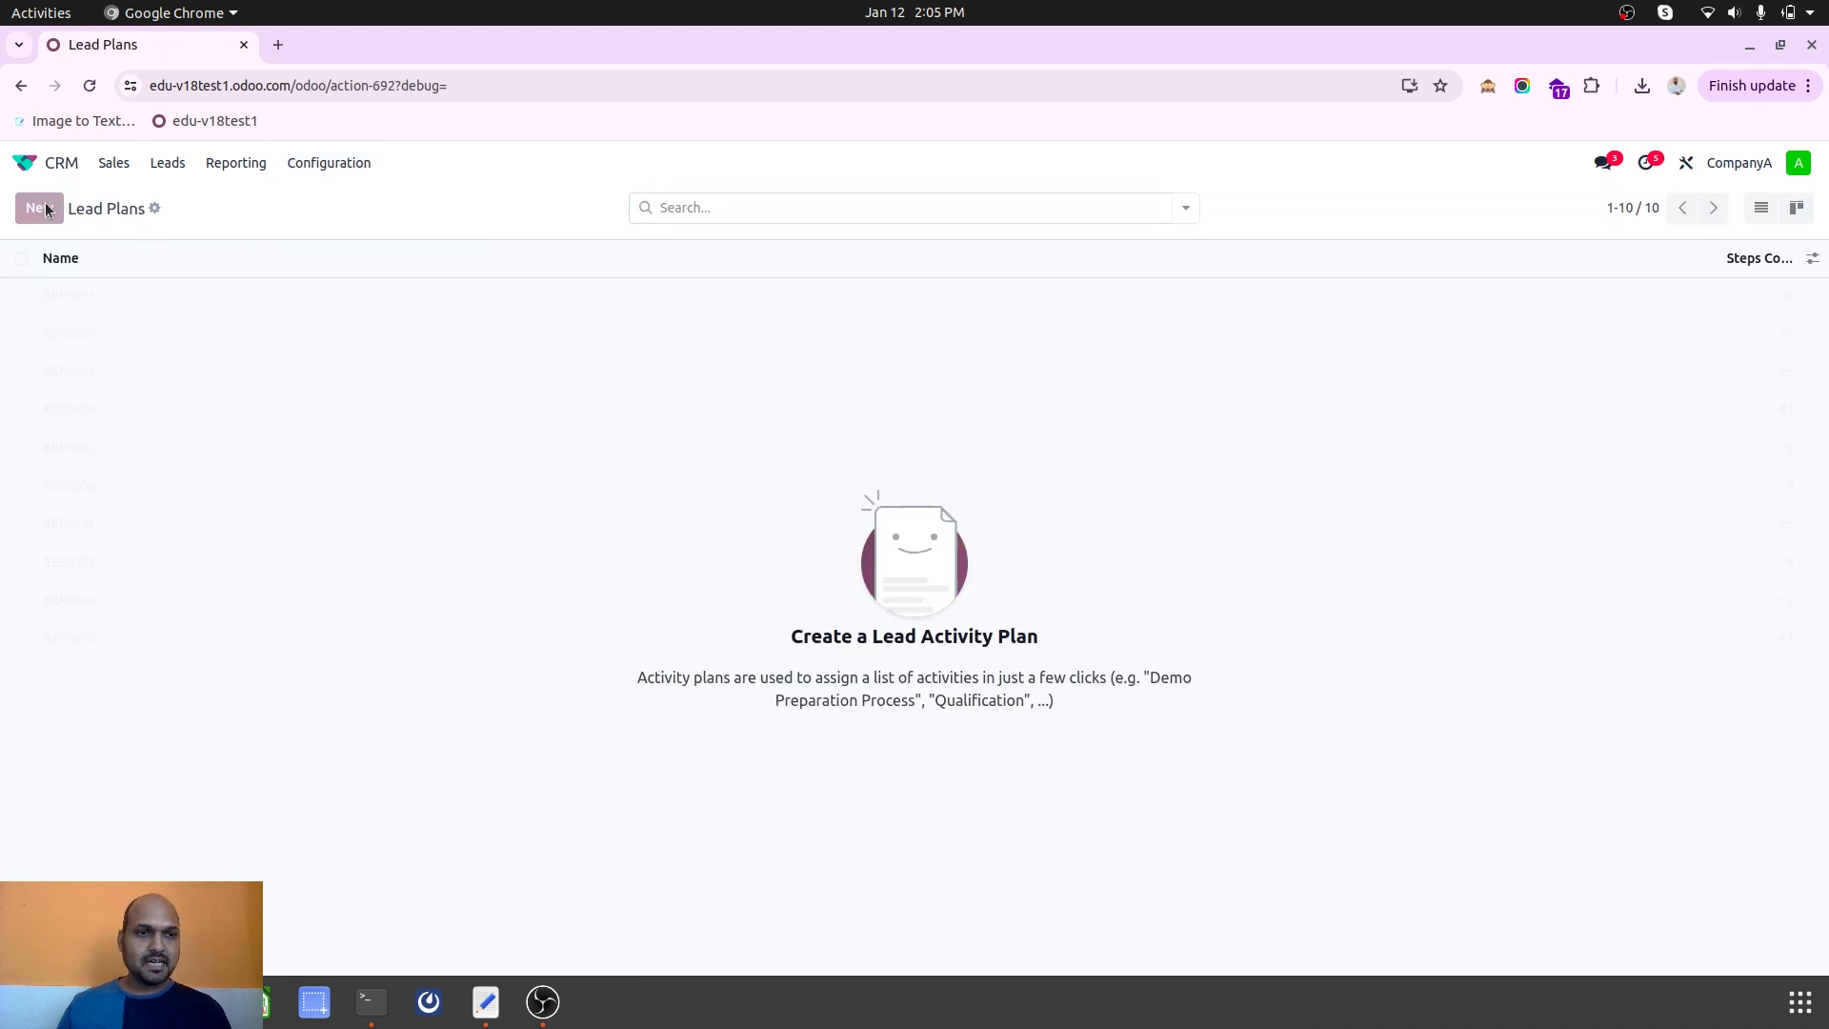
Name the plan 'Action to take on new leads' and add an Email activity line.
text(A)
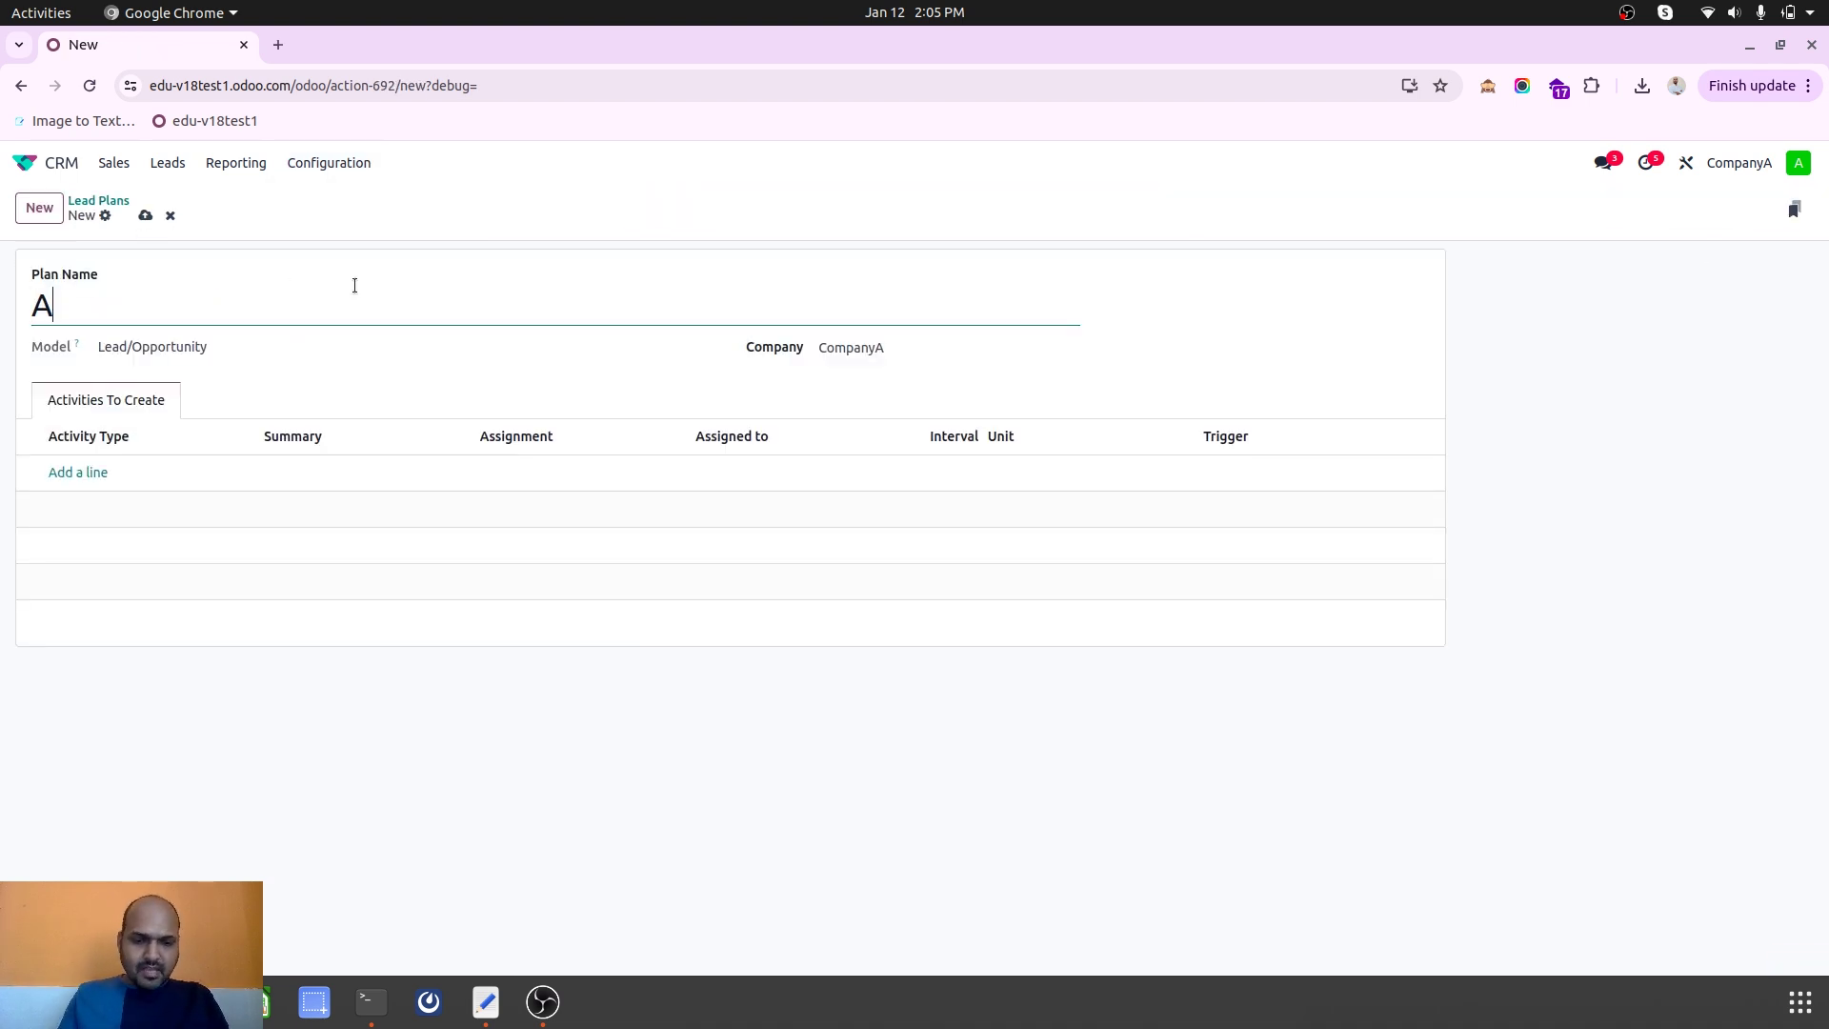
text(ction to )
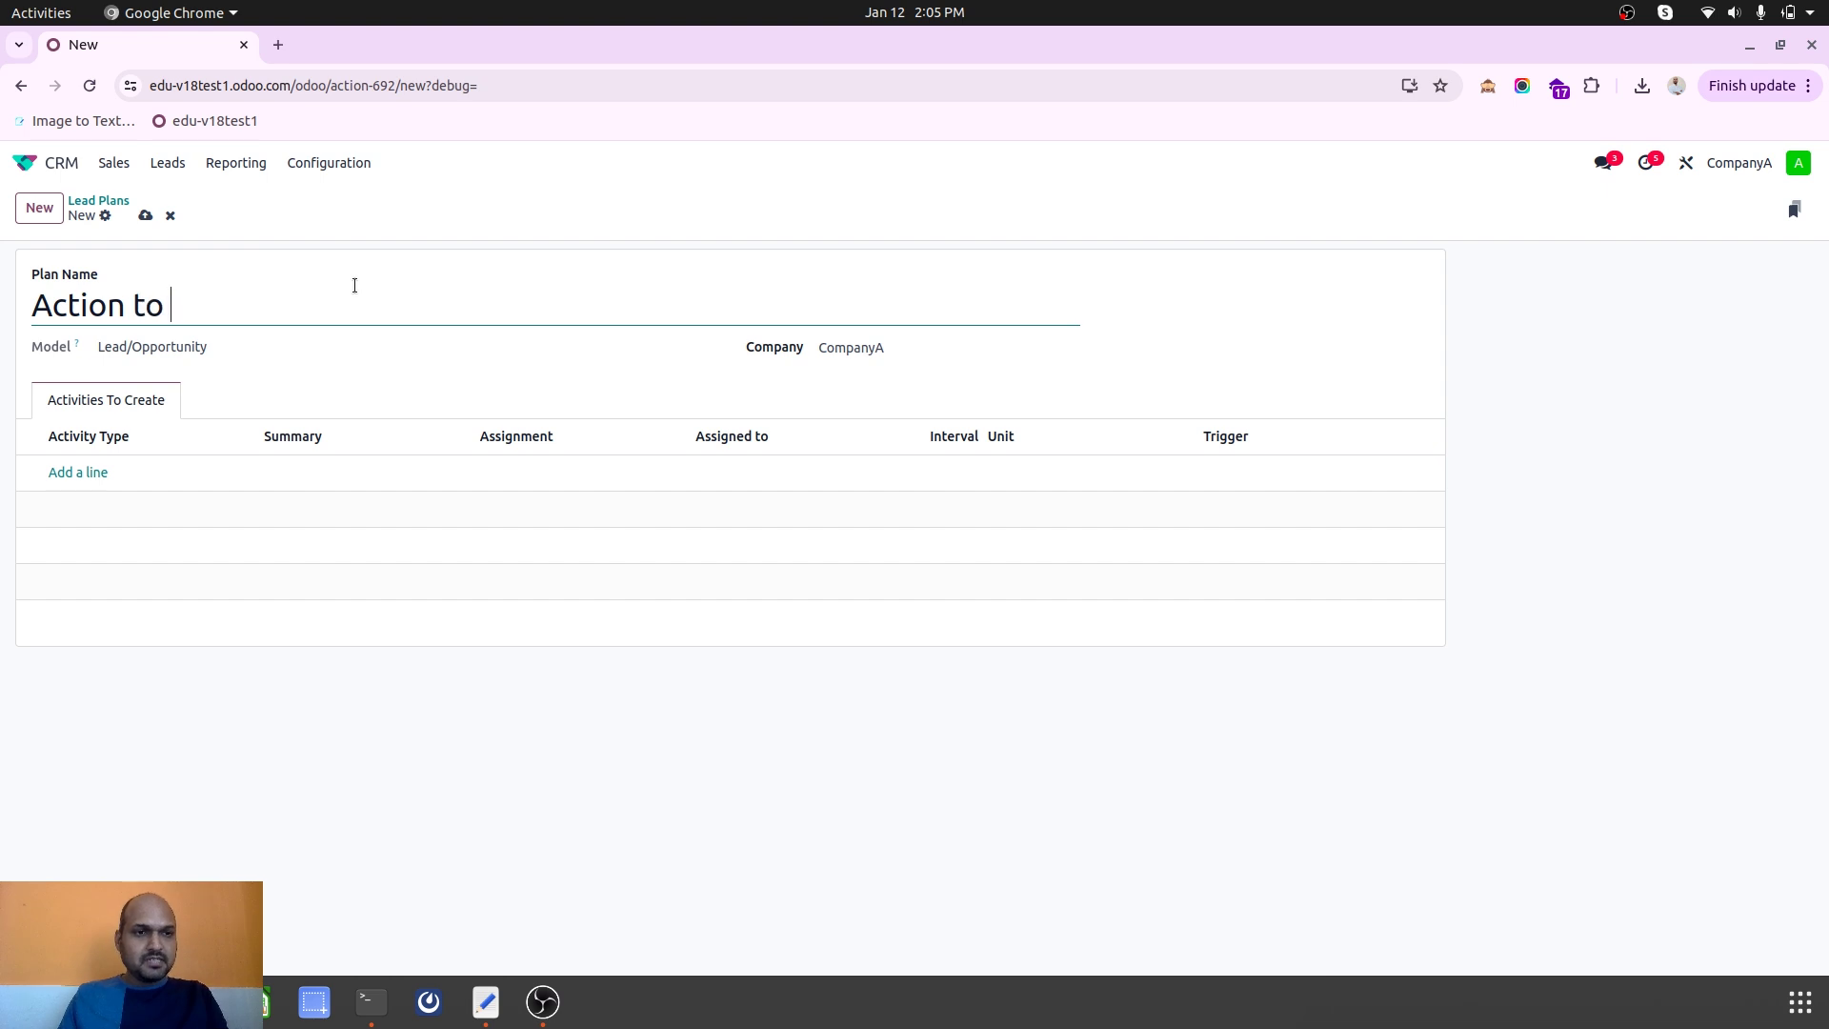
text(take on new leads)
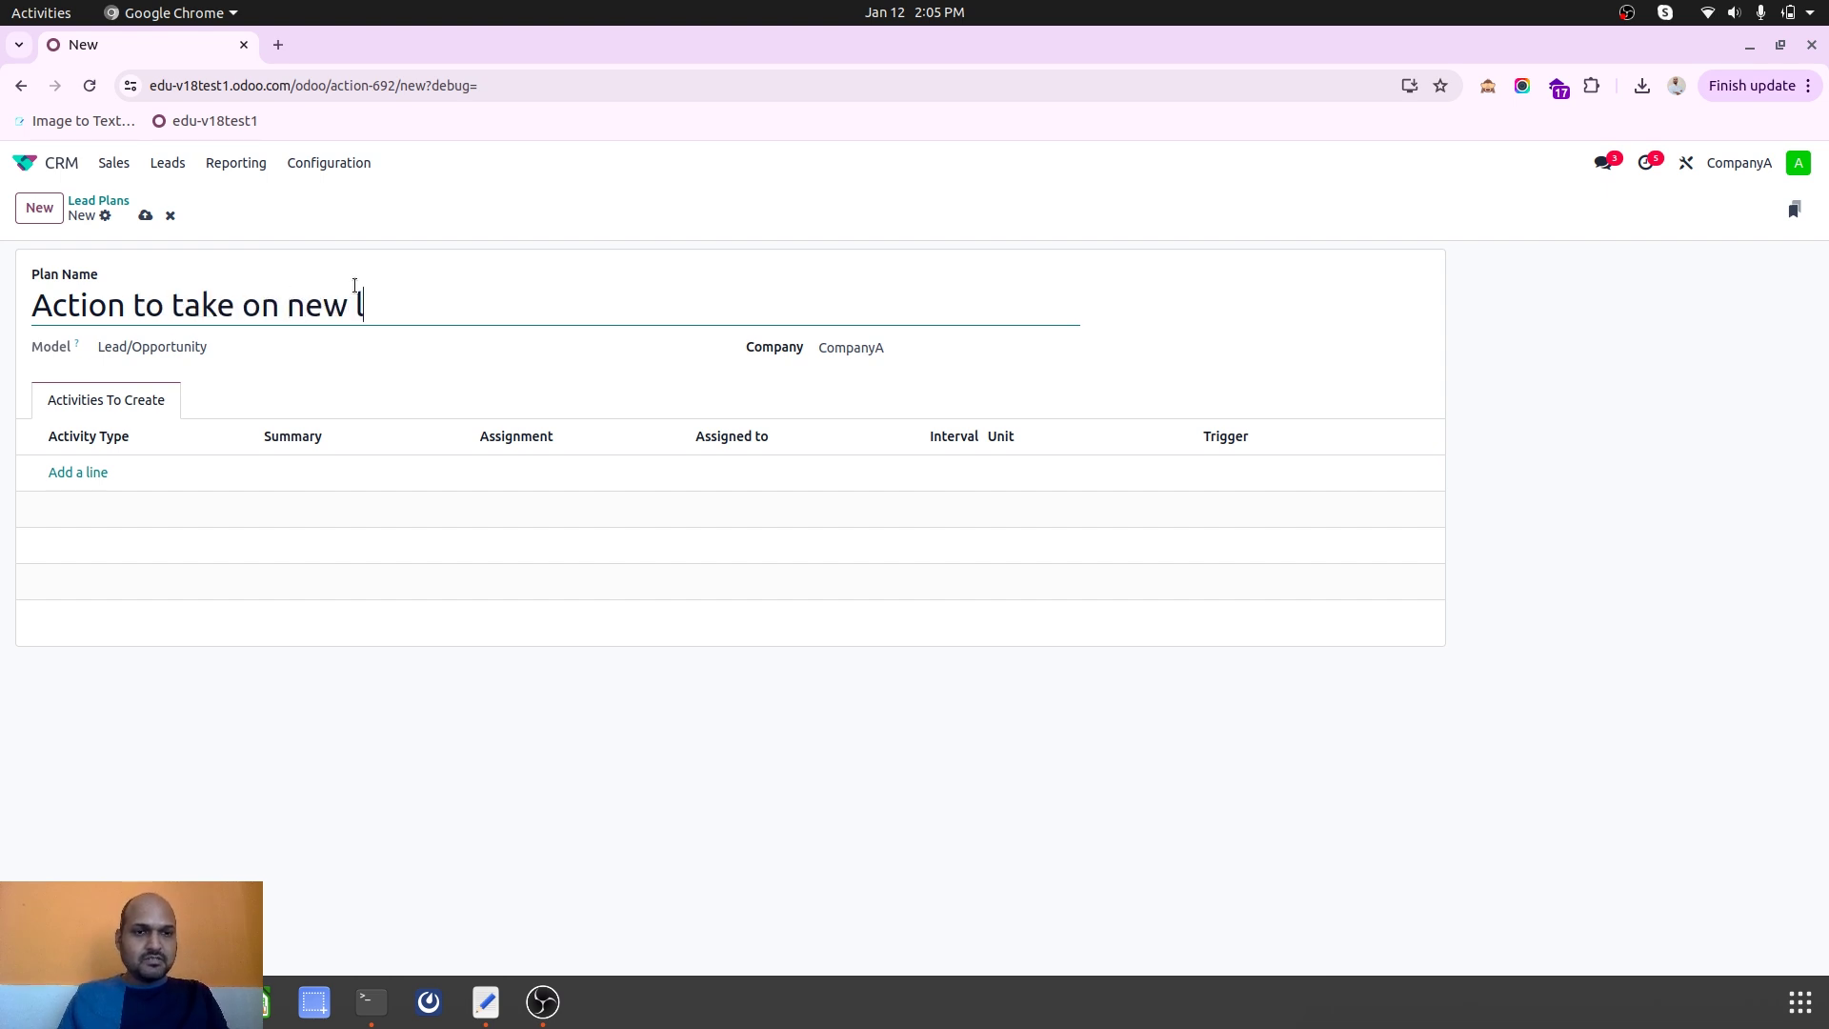
click(145, 350)
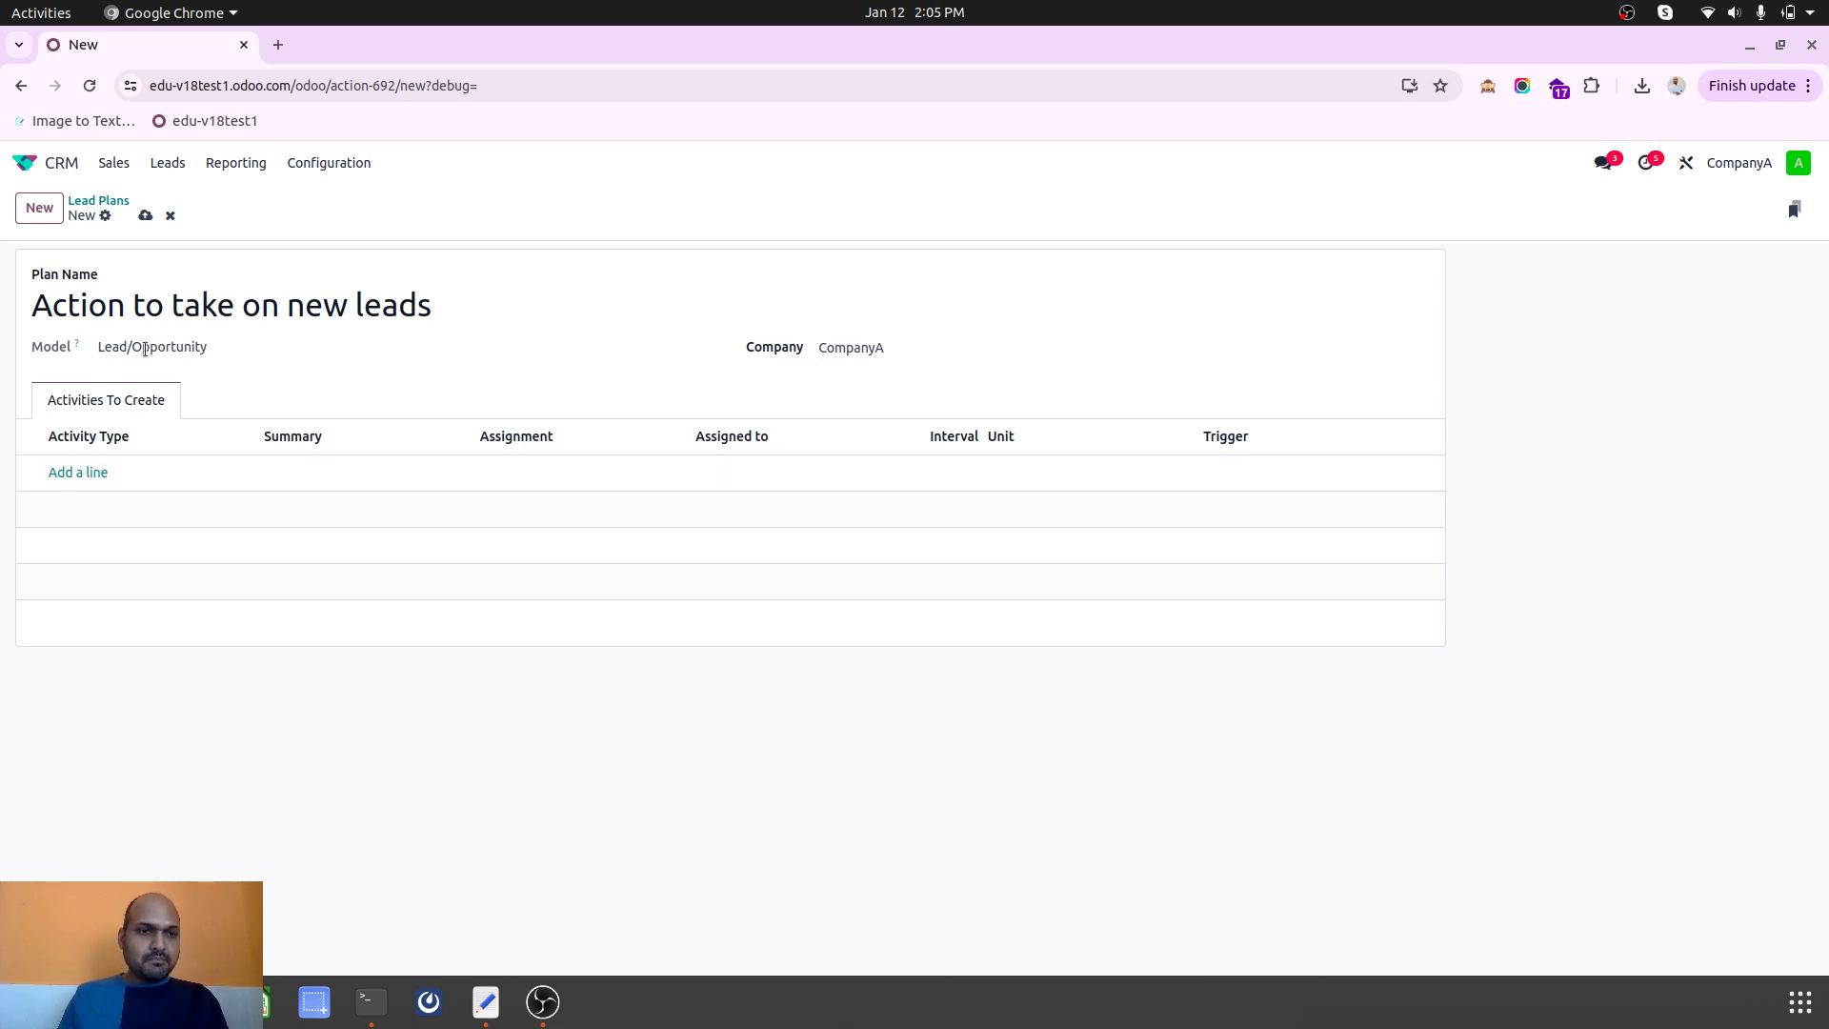
click(91, 473)
click(223, 478)
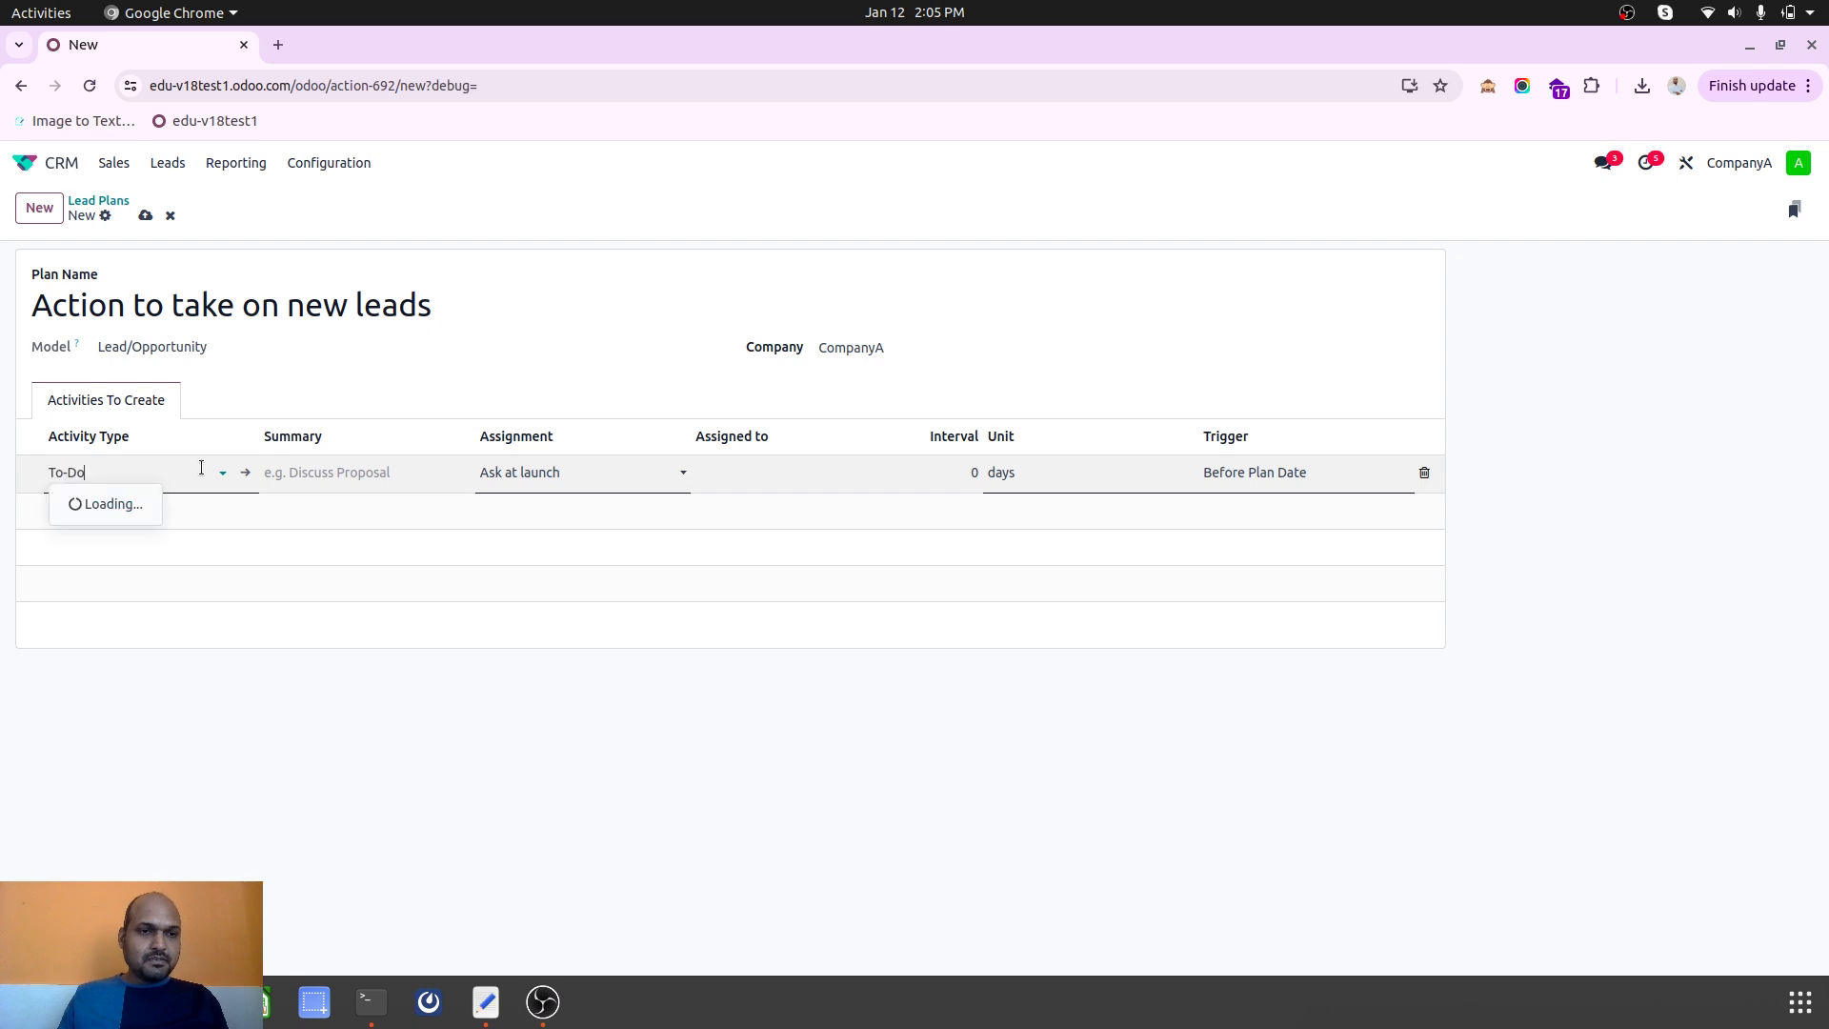
click(148, 502)
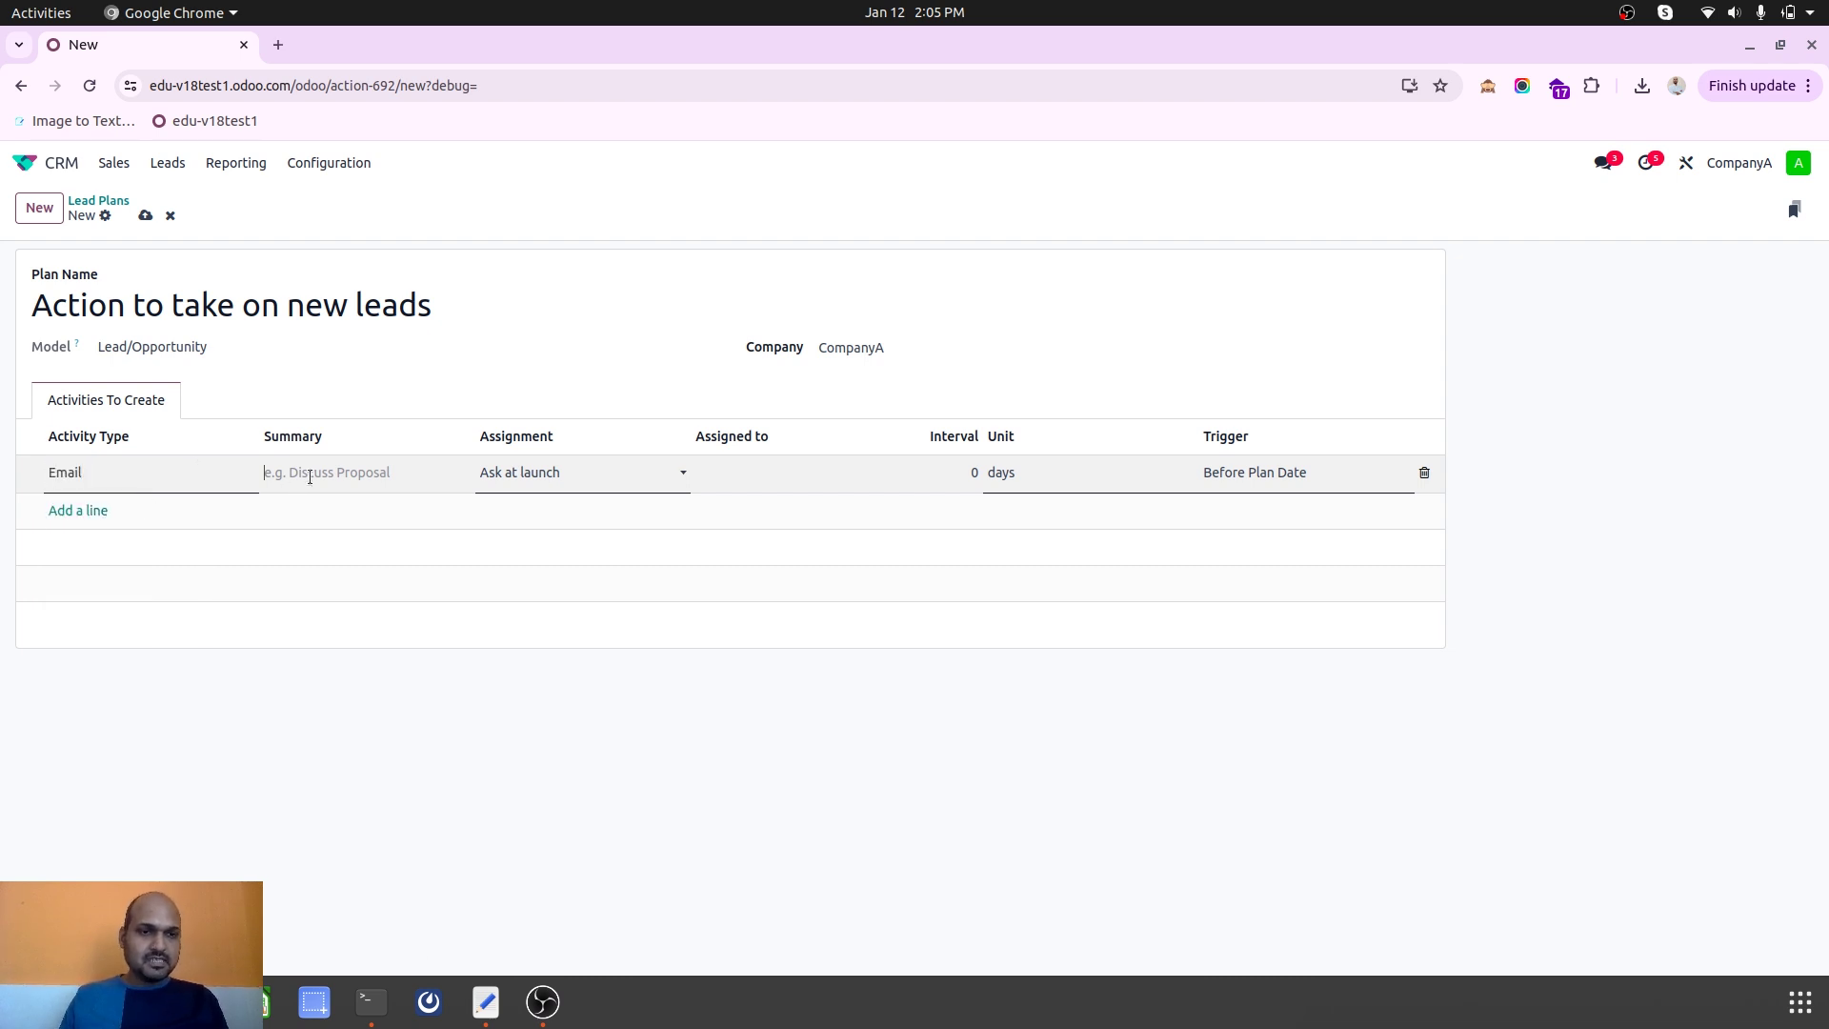
Enter 'Send introduction email' as the Email activity's summary.
click(310, 476)
text(Take first email)
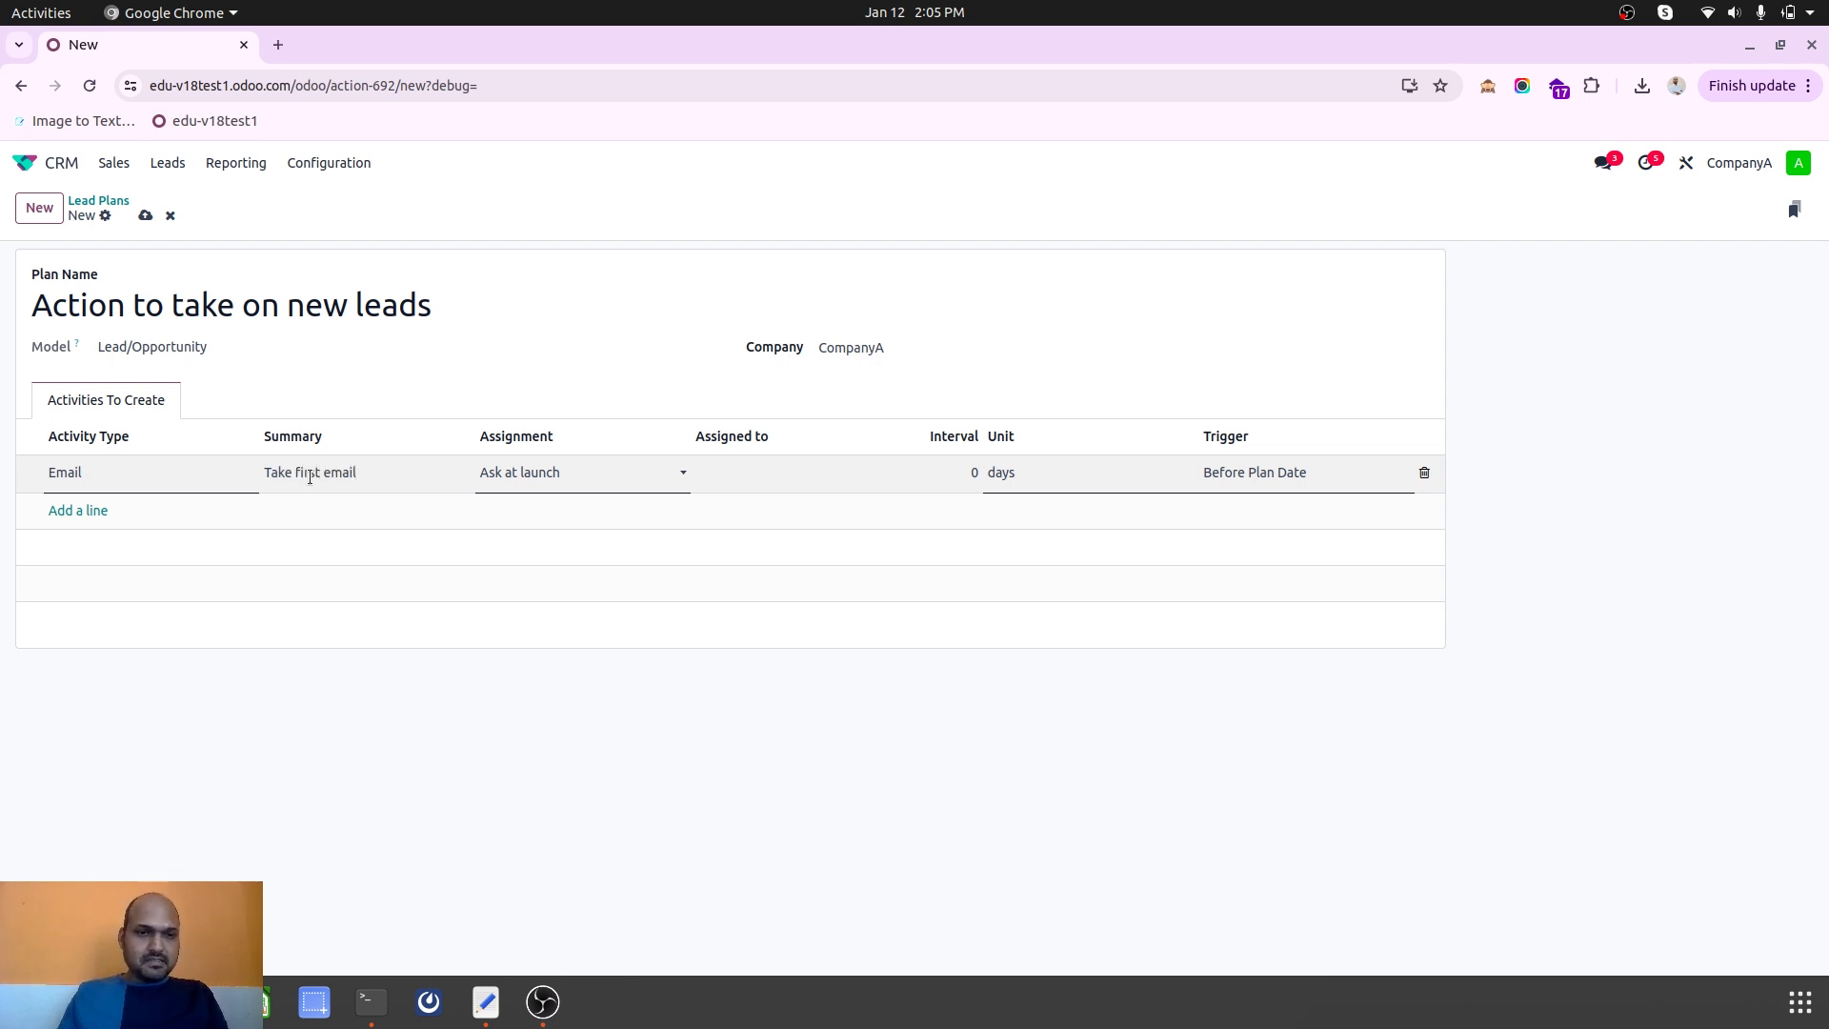
text(i)
key(BackSpace)
key(BackSpace)
key(BackSpace)
key(BackSpace)
key(BackSpace)
key(BackSpace)
key(BackSpace)
key(BackSpace)
key(BackSpace)
key(BackSpace)
key(BackSpace)
key(BackSpace)
key(BackSpace)
key(BackSpace)
key(BackSpace)
text(Swend)
key(BackSpace)
key(BackSpace)
text(nd introduction email)
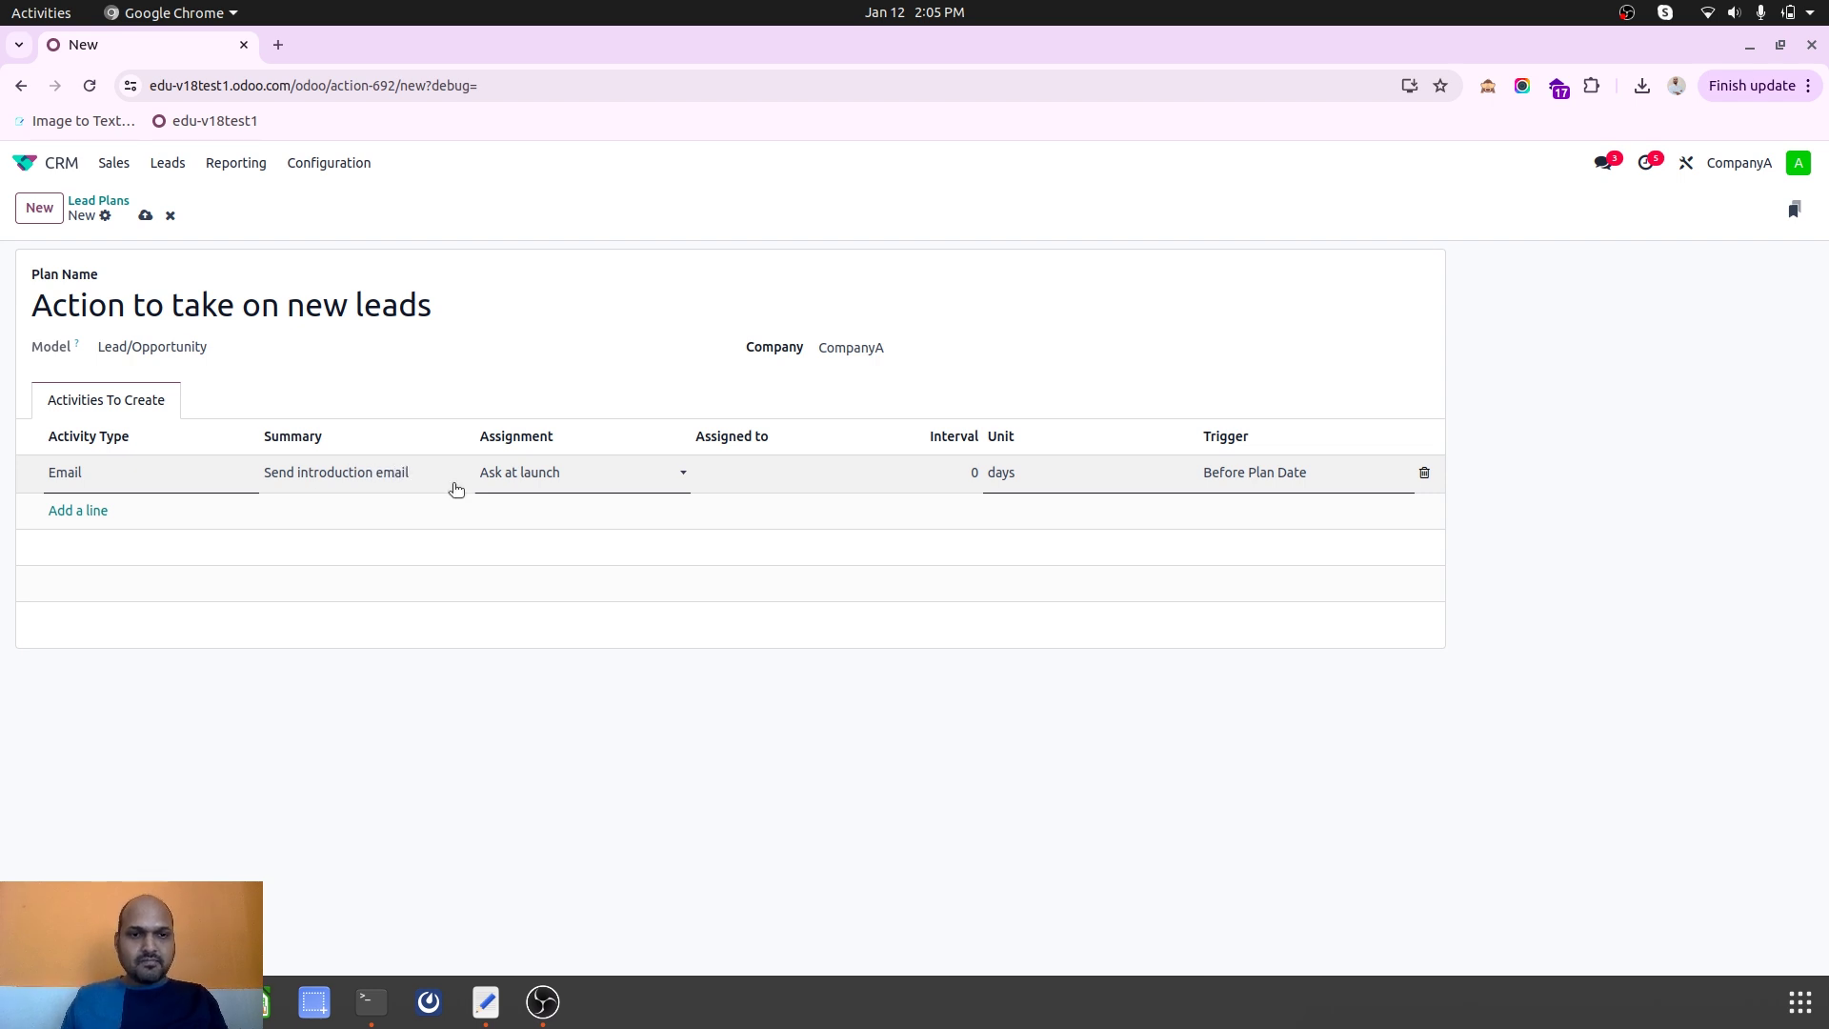
Assign the Email to the default user, due 2 days after plan date.
click(557, 477)
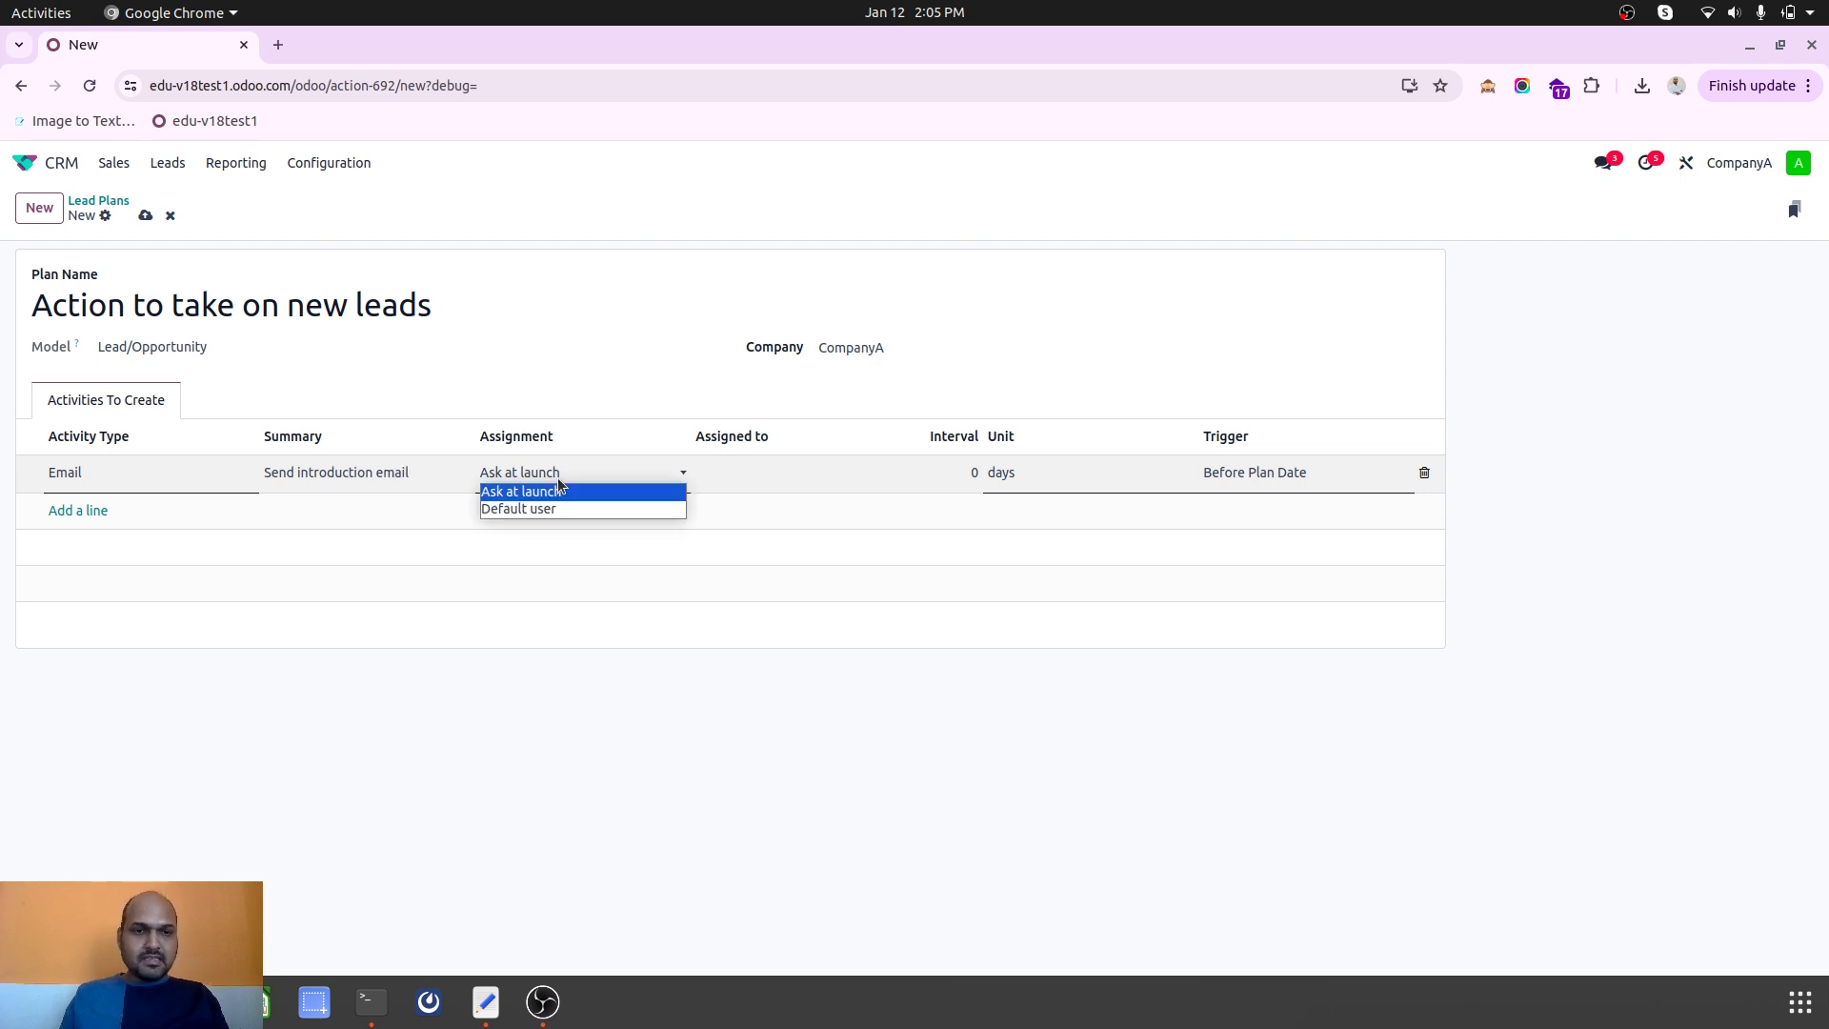
click(599, 510)
click(773, 472)
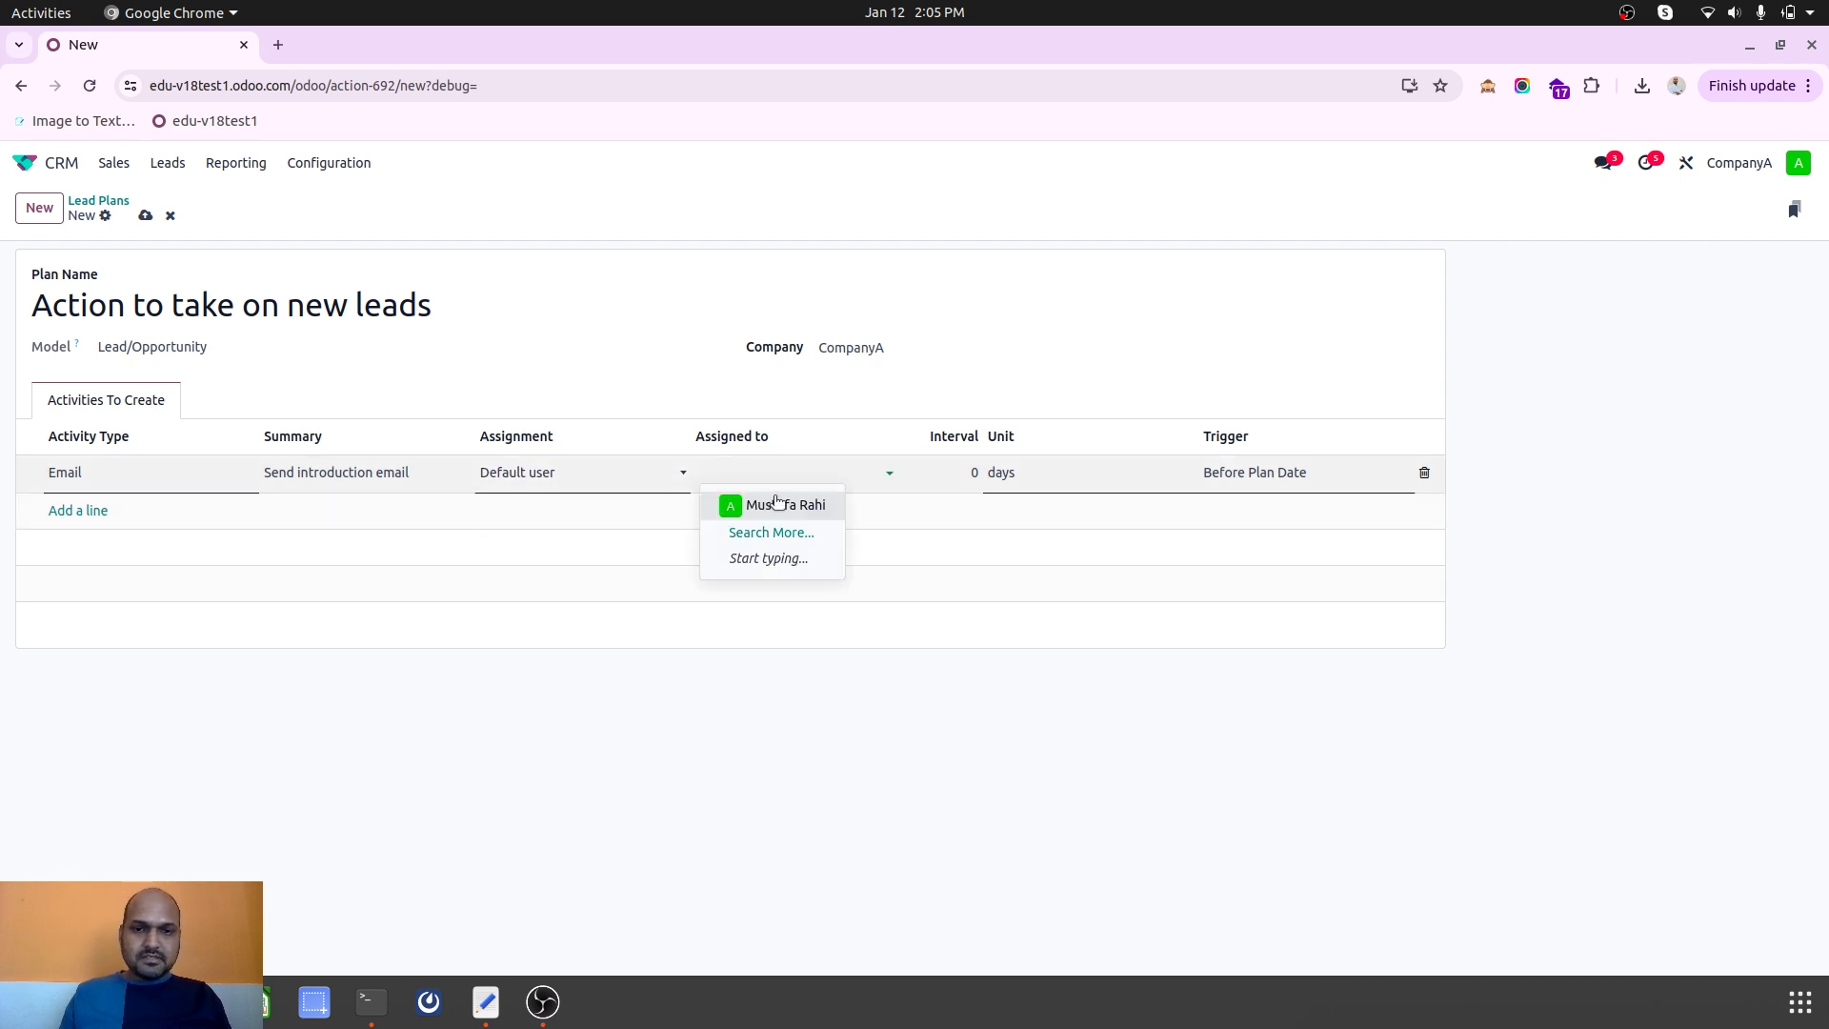
click(778, 504)
click(949, 480)
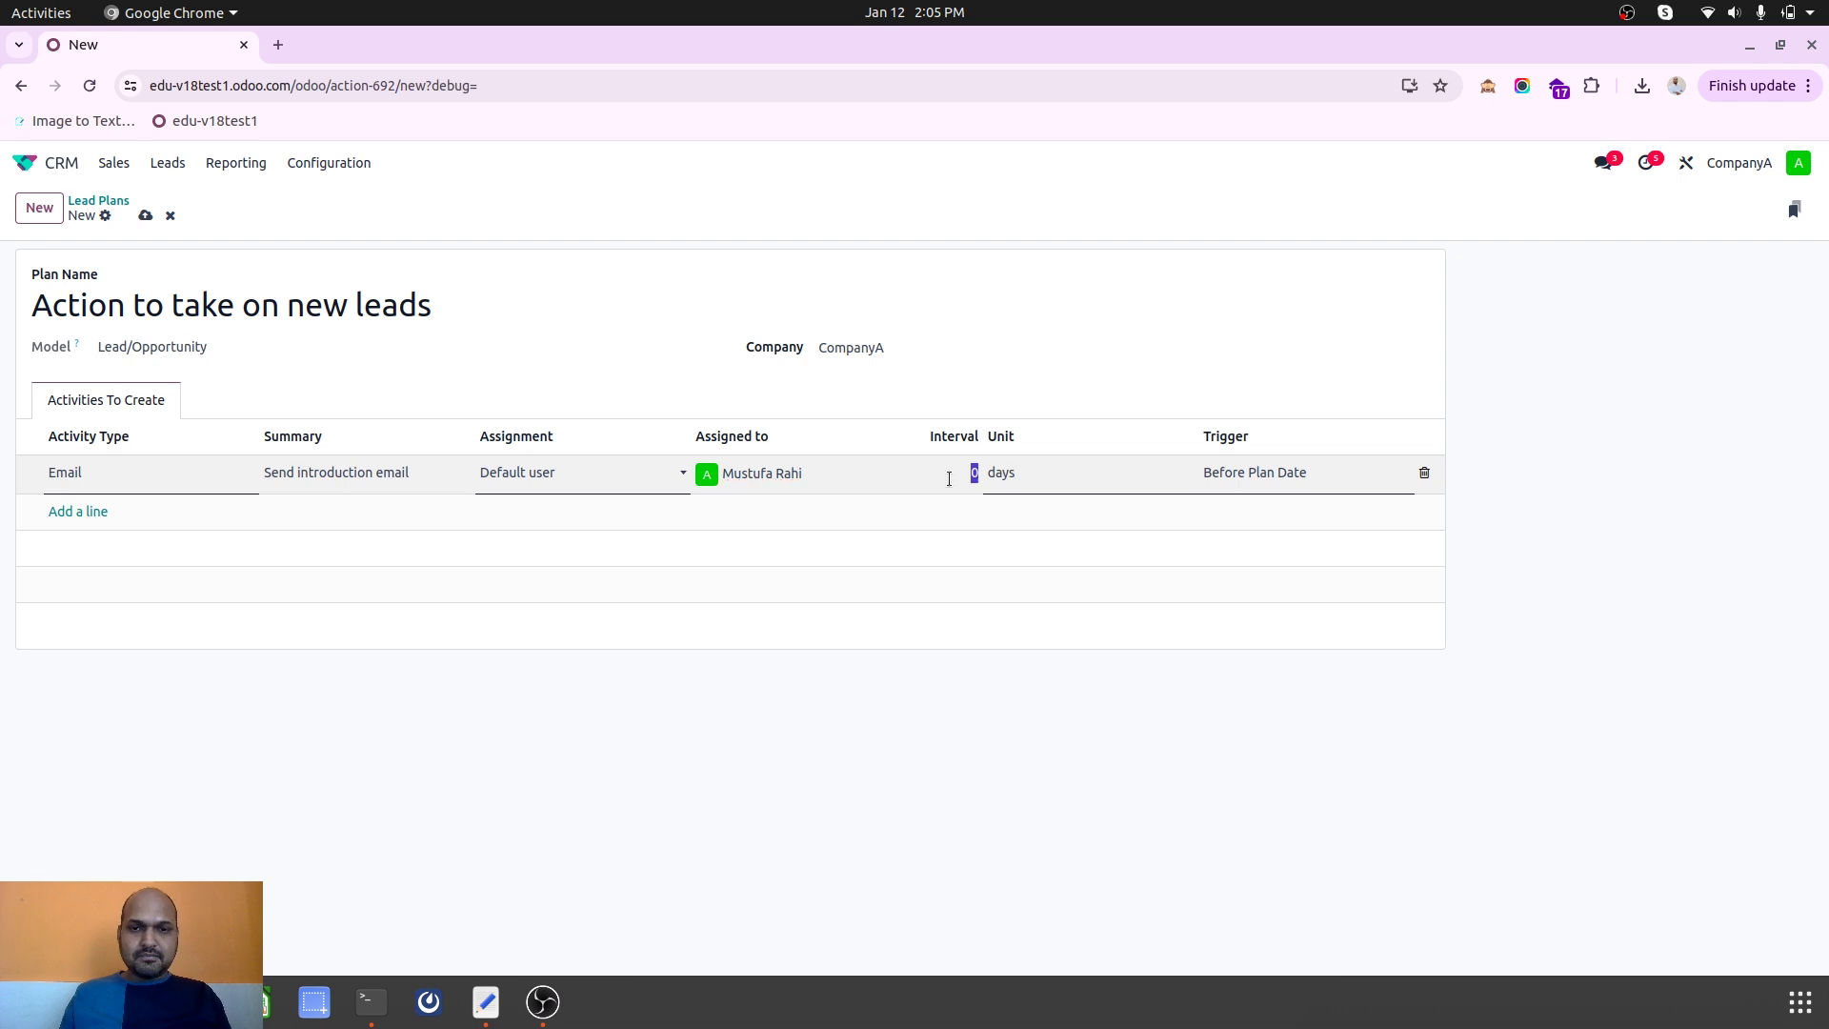
text(2)
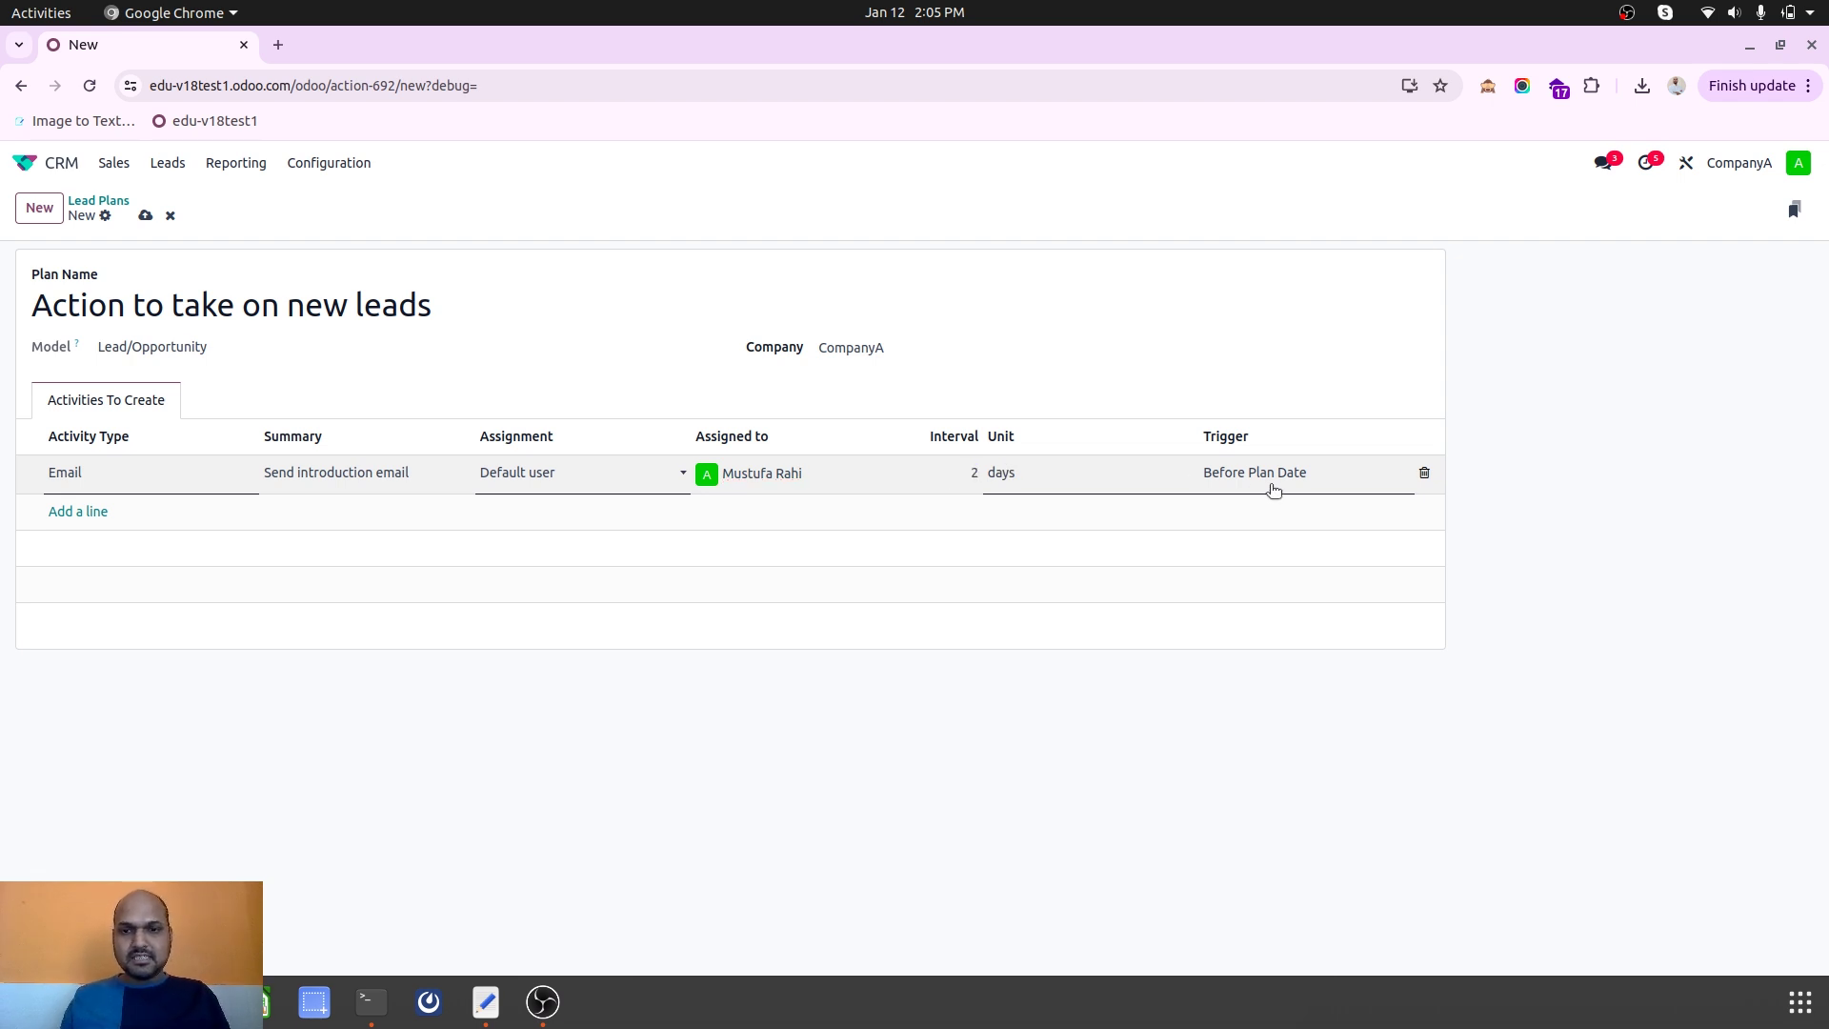
click(1335, 473)
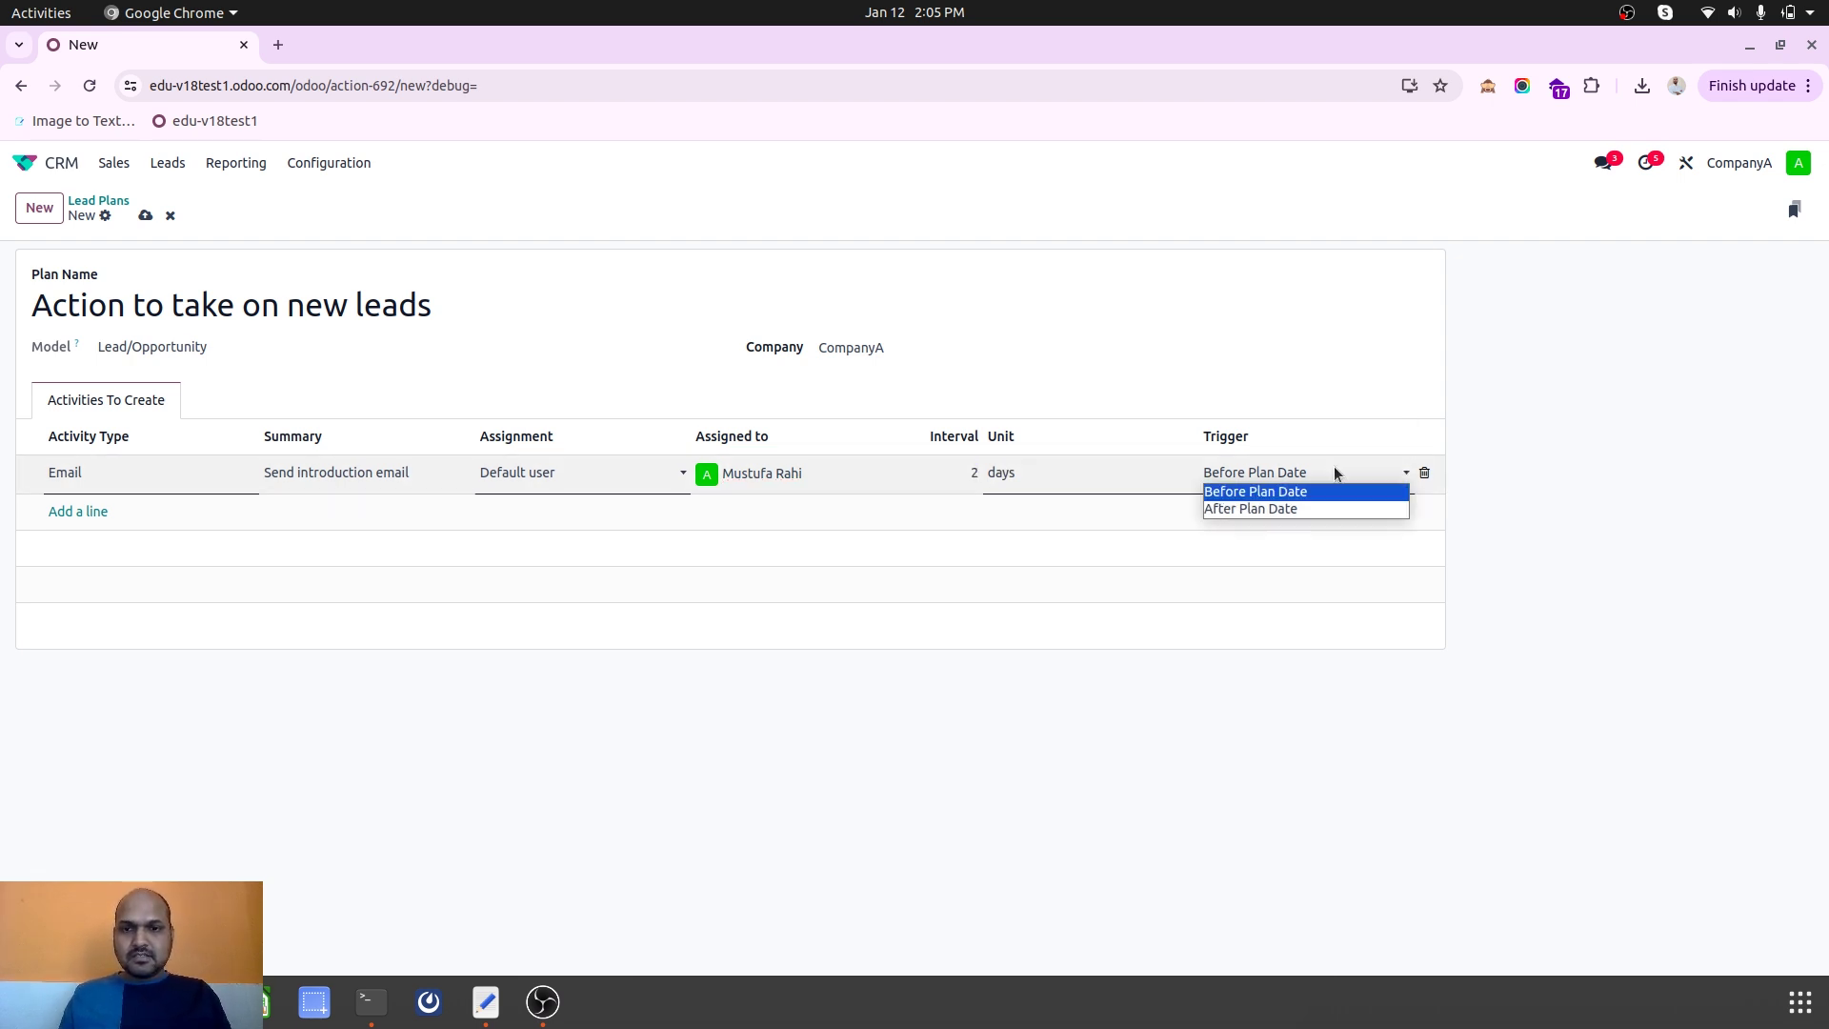
click(1296, 503)
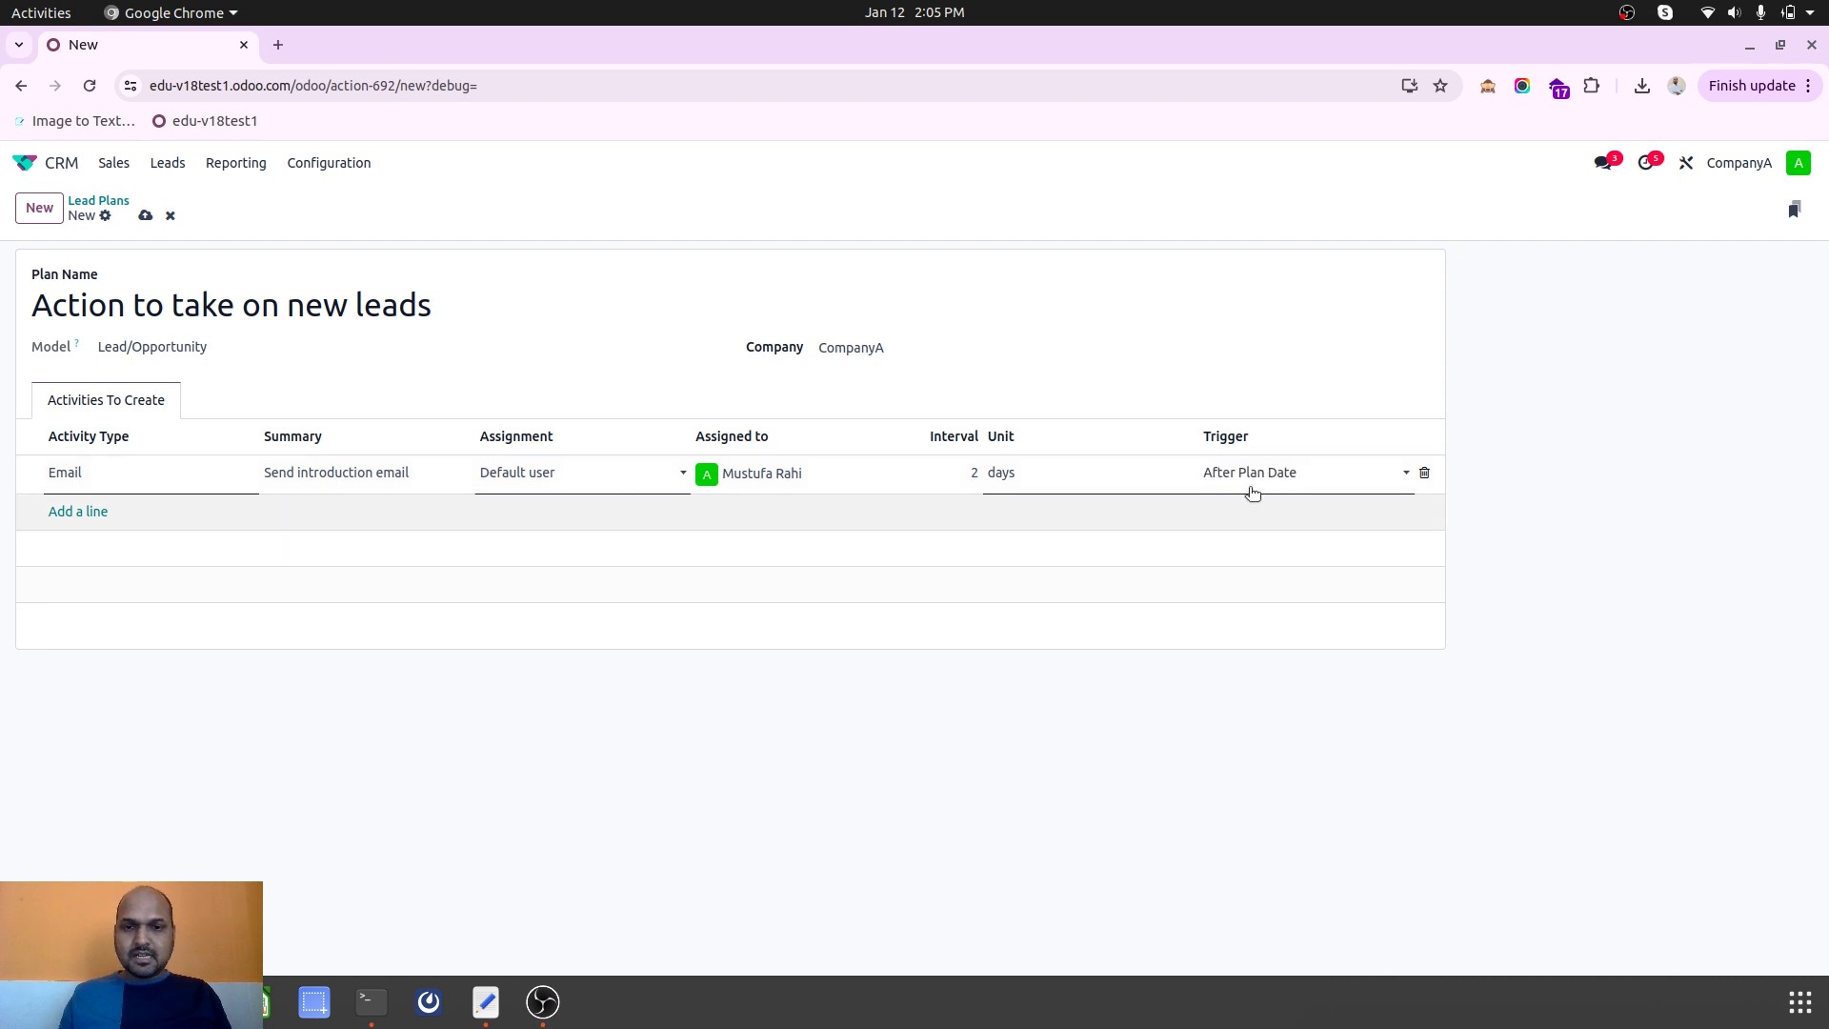
click(84, 511)
click(90, 515)
Make the second line a Meeting with summary 'Personal Meeeting'.
click(299, 519)
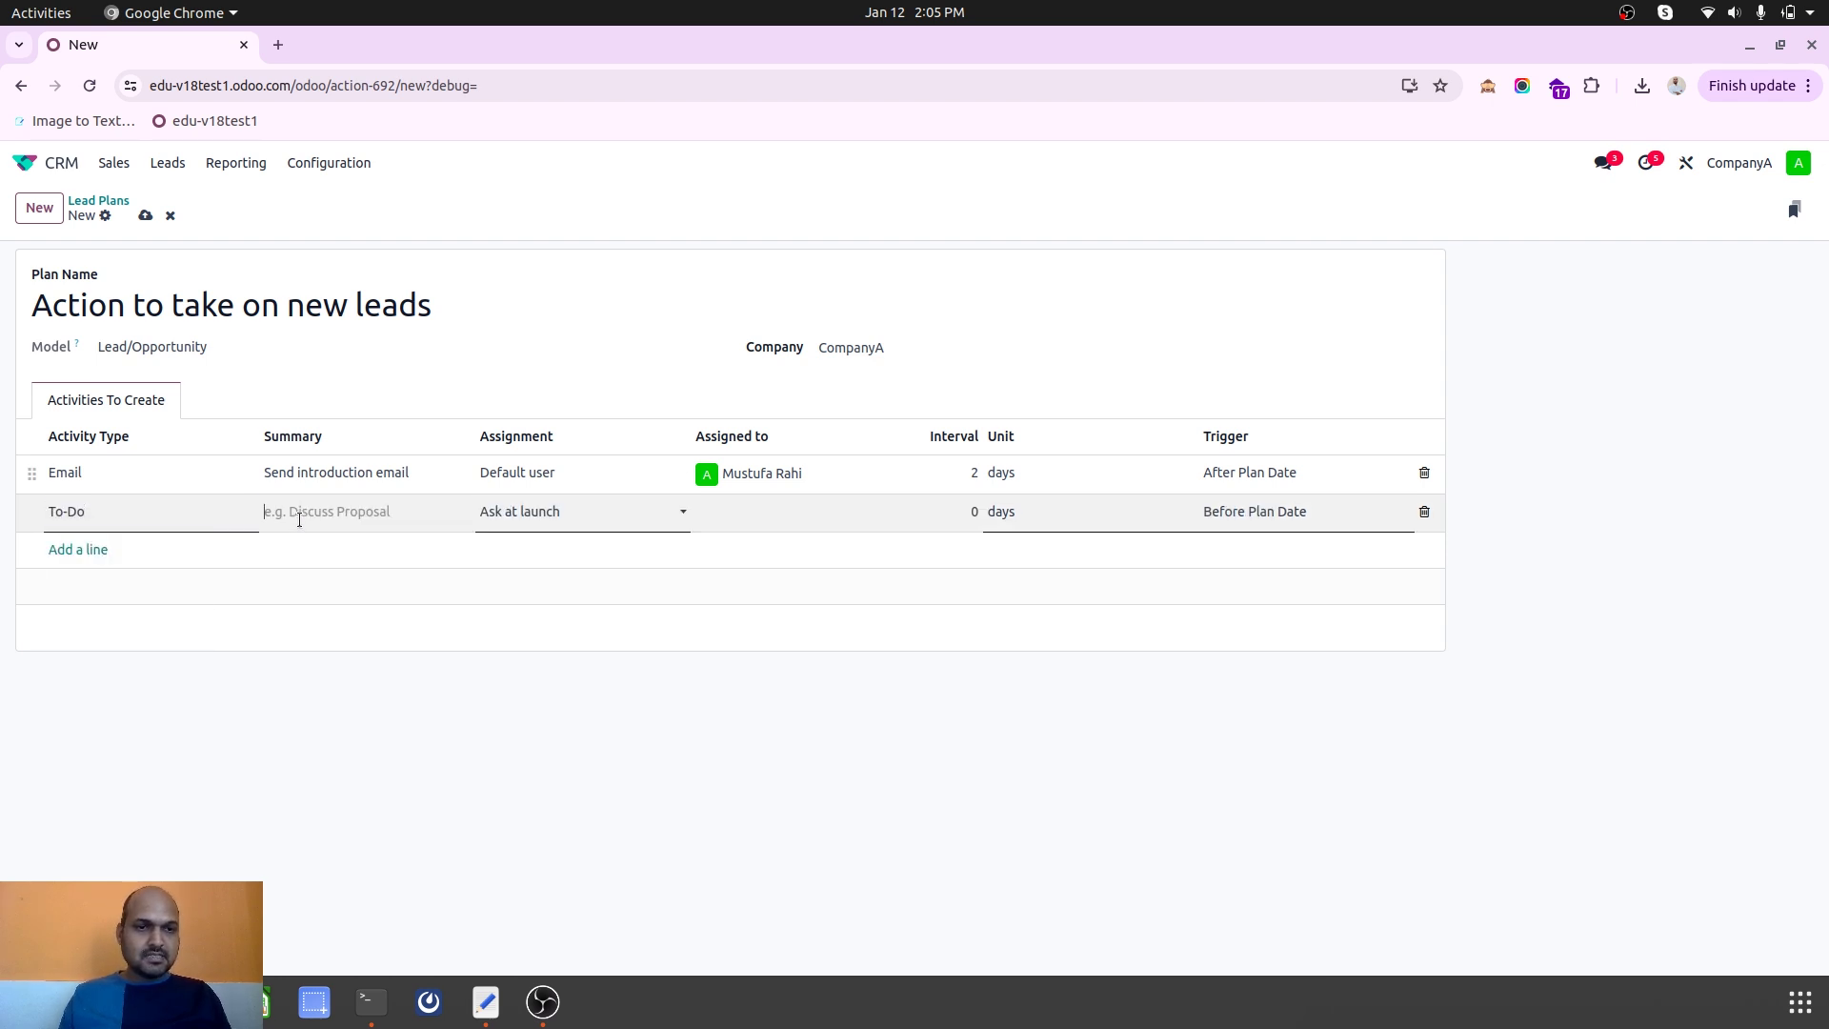
click(179, 515)
click(131, 596)
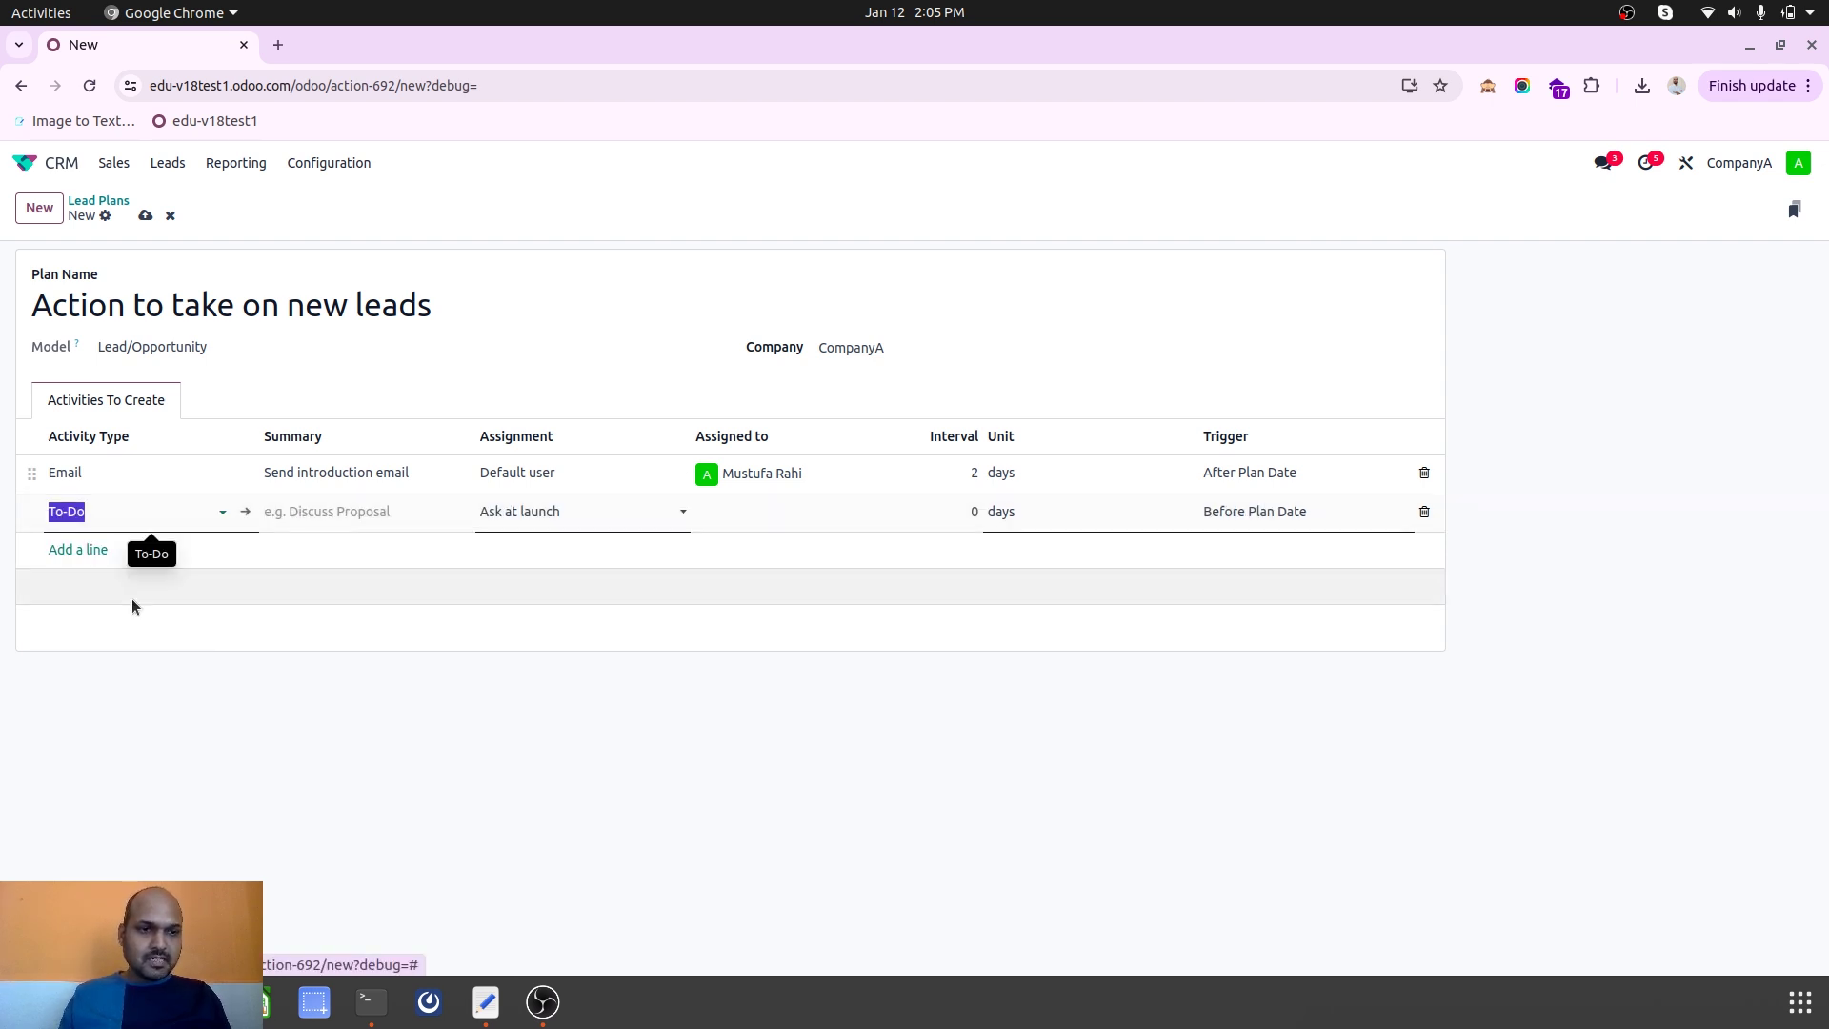
text(Personal Mert)
key(BackSpace)
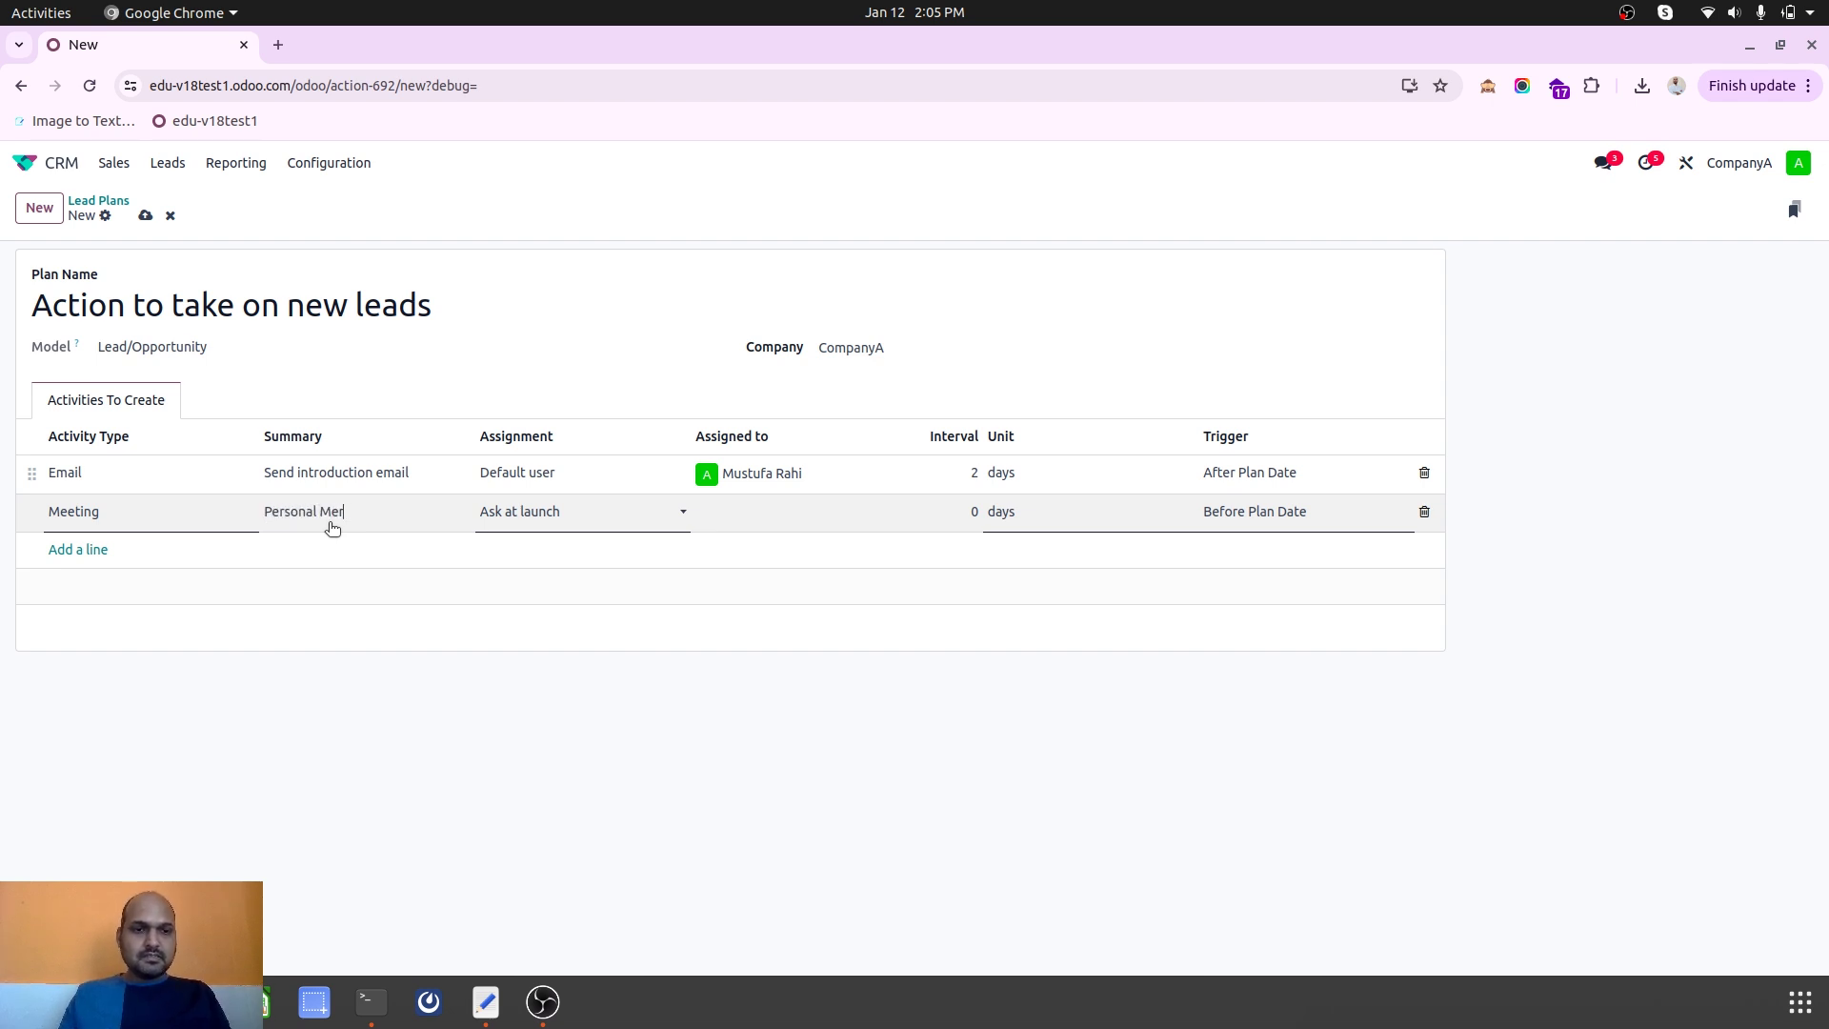
text(eting)
Set the Meeting's assignment back to Ask at launch.
click(545, 513)
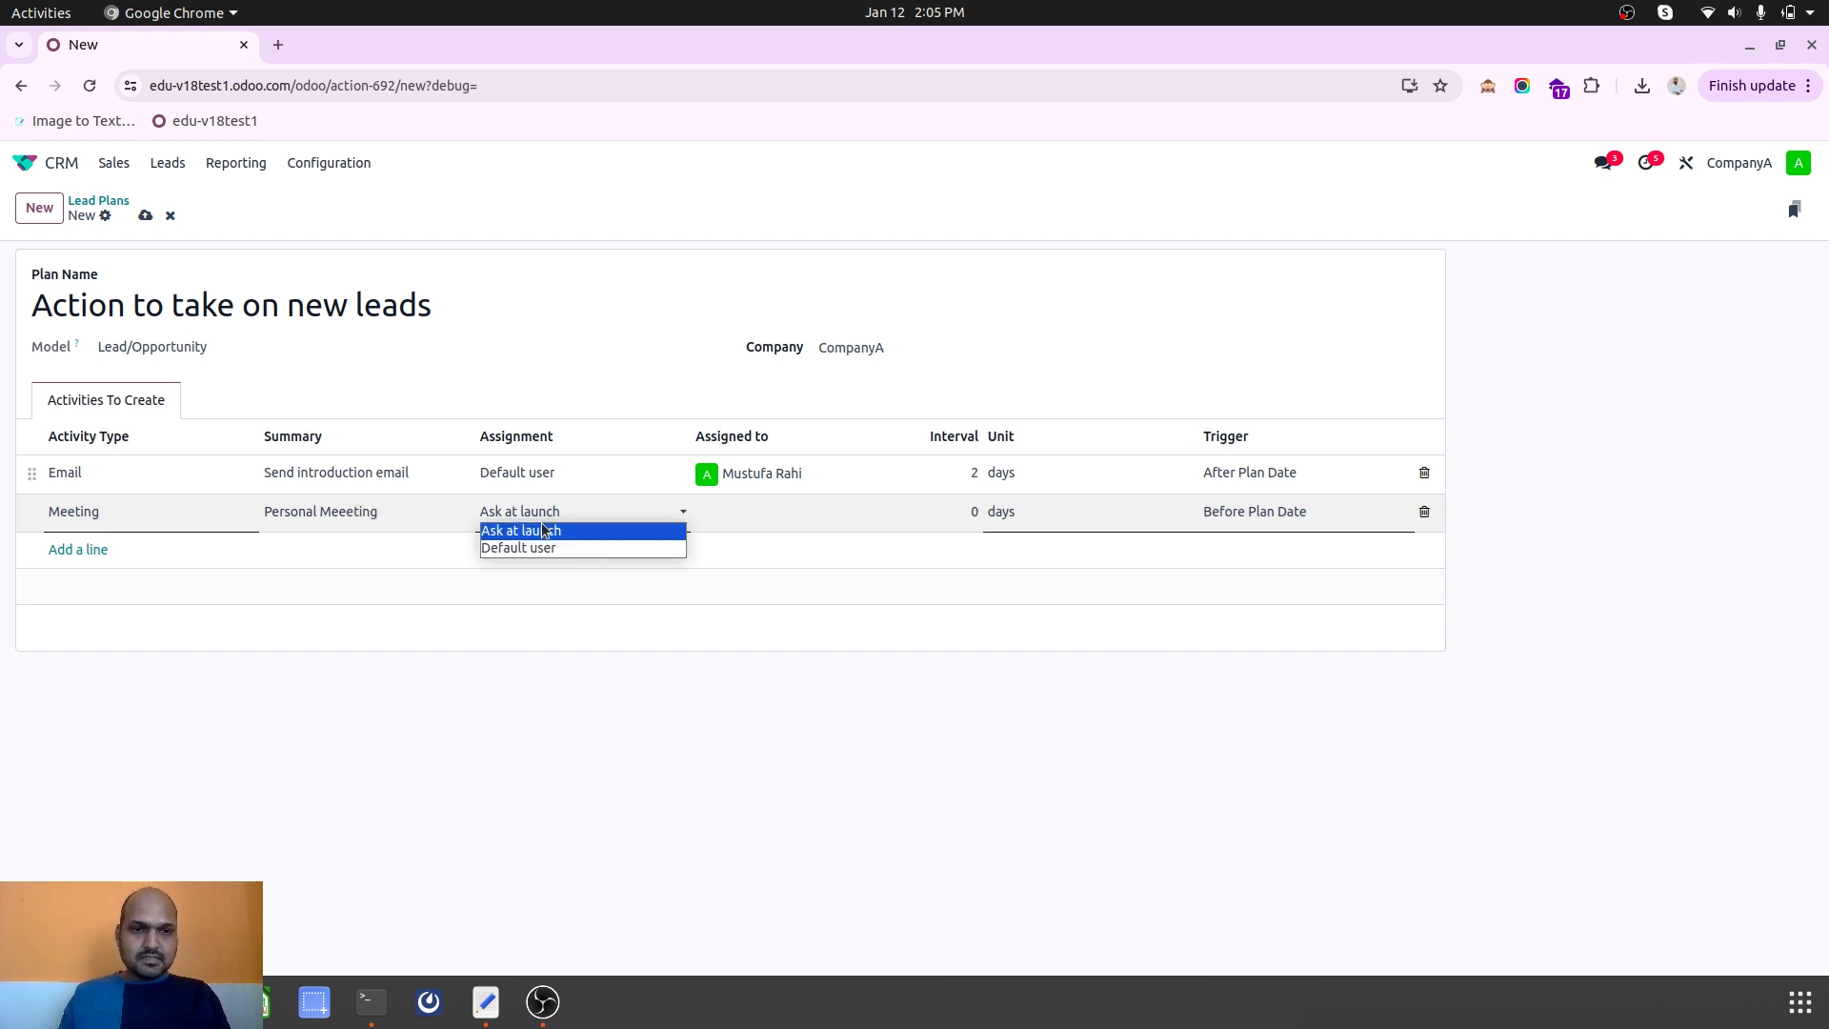
click(557, 548)
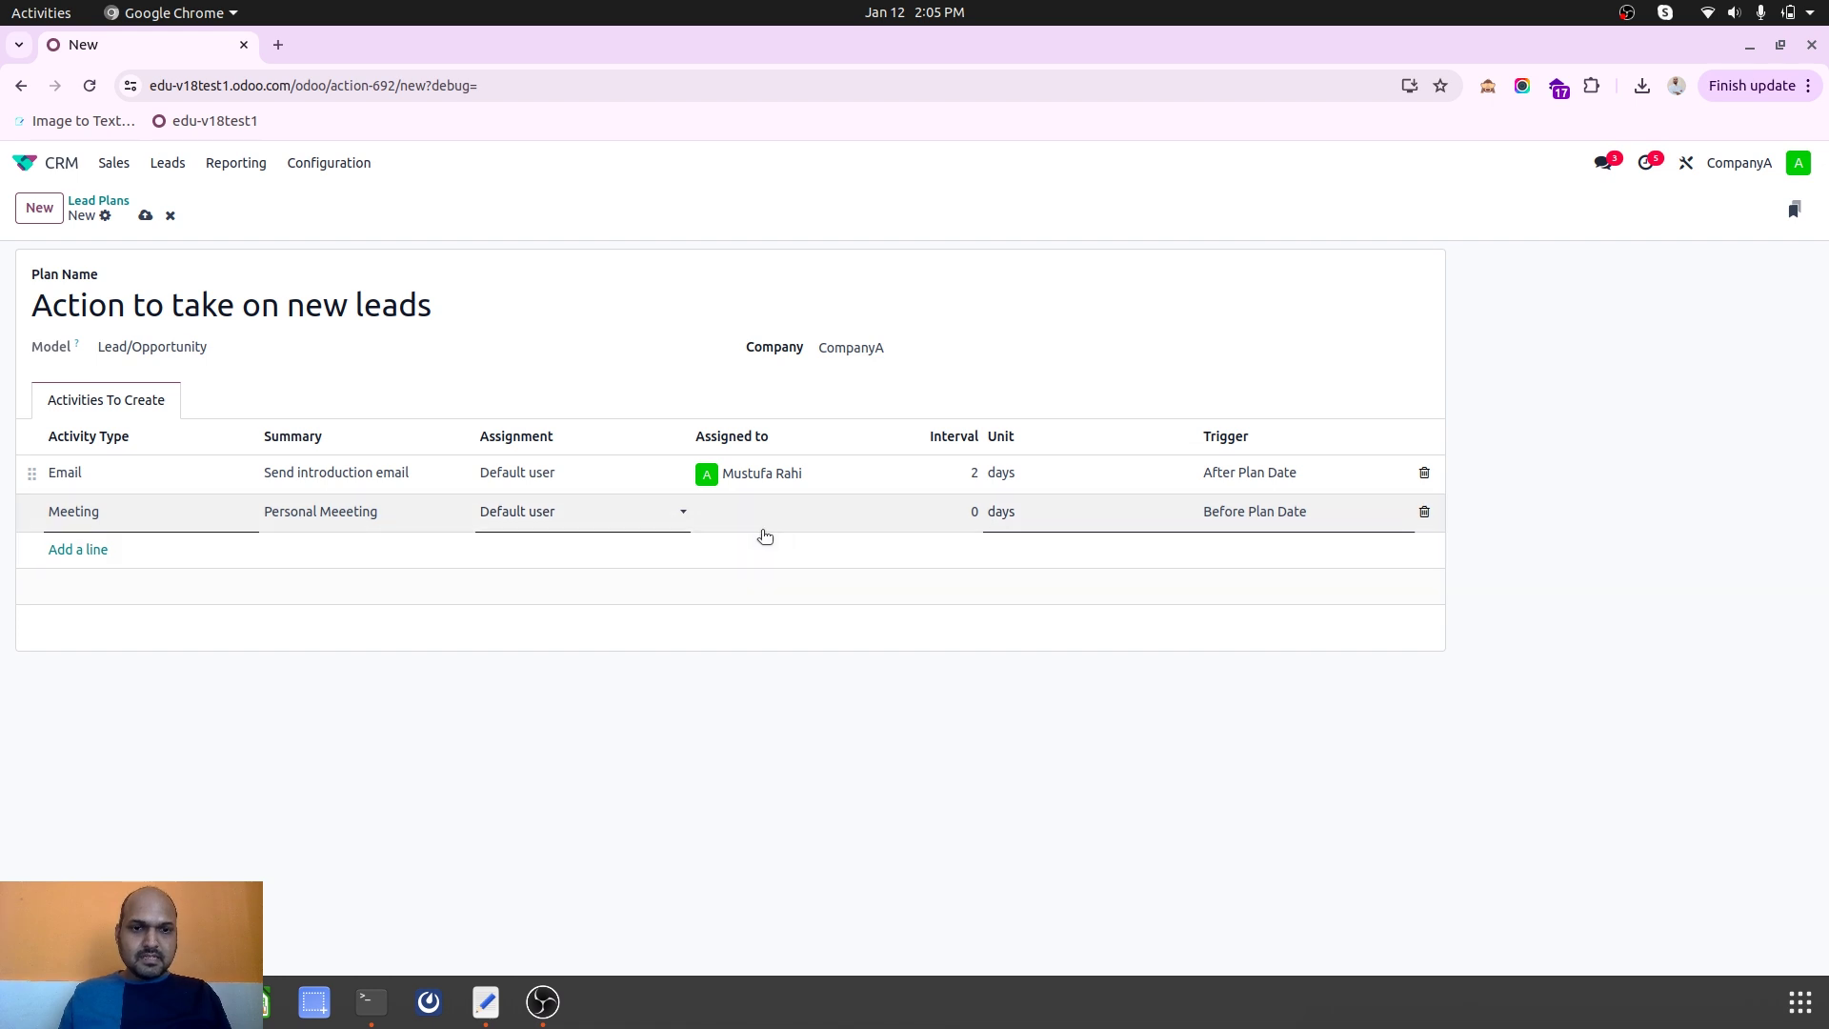
click(787, 515)
click(585, 517)
click(569, 530)
Schedule the Meeting 4 days after plan date and start a third line.
click(973, 515)
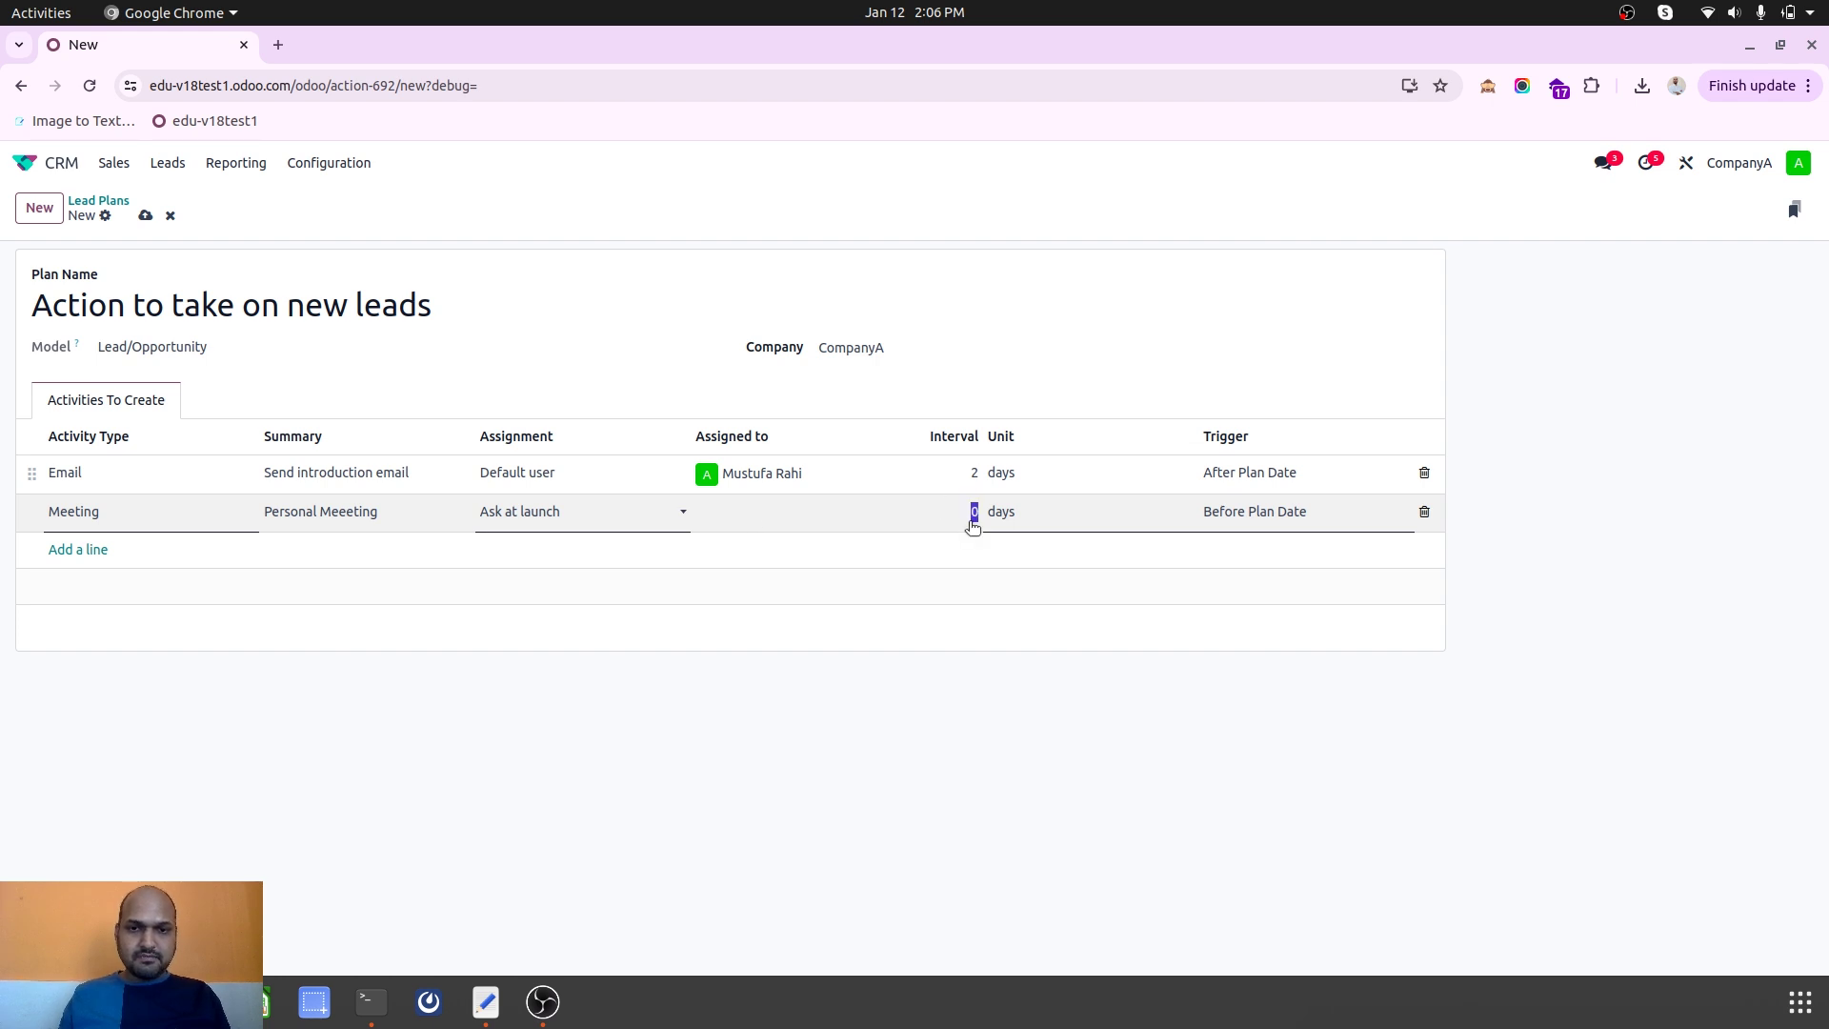
click(1317, 512)
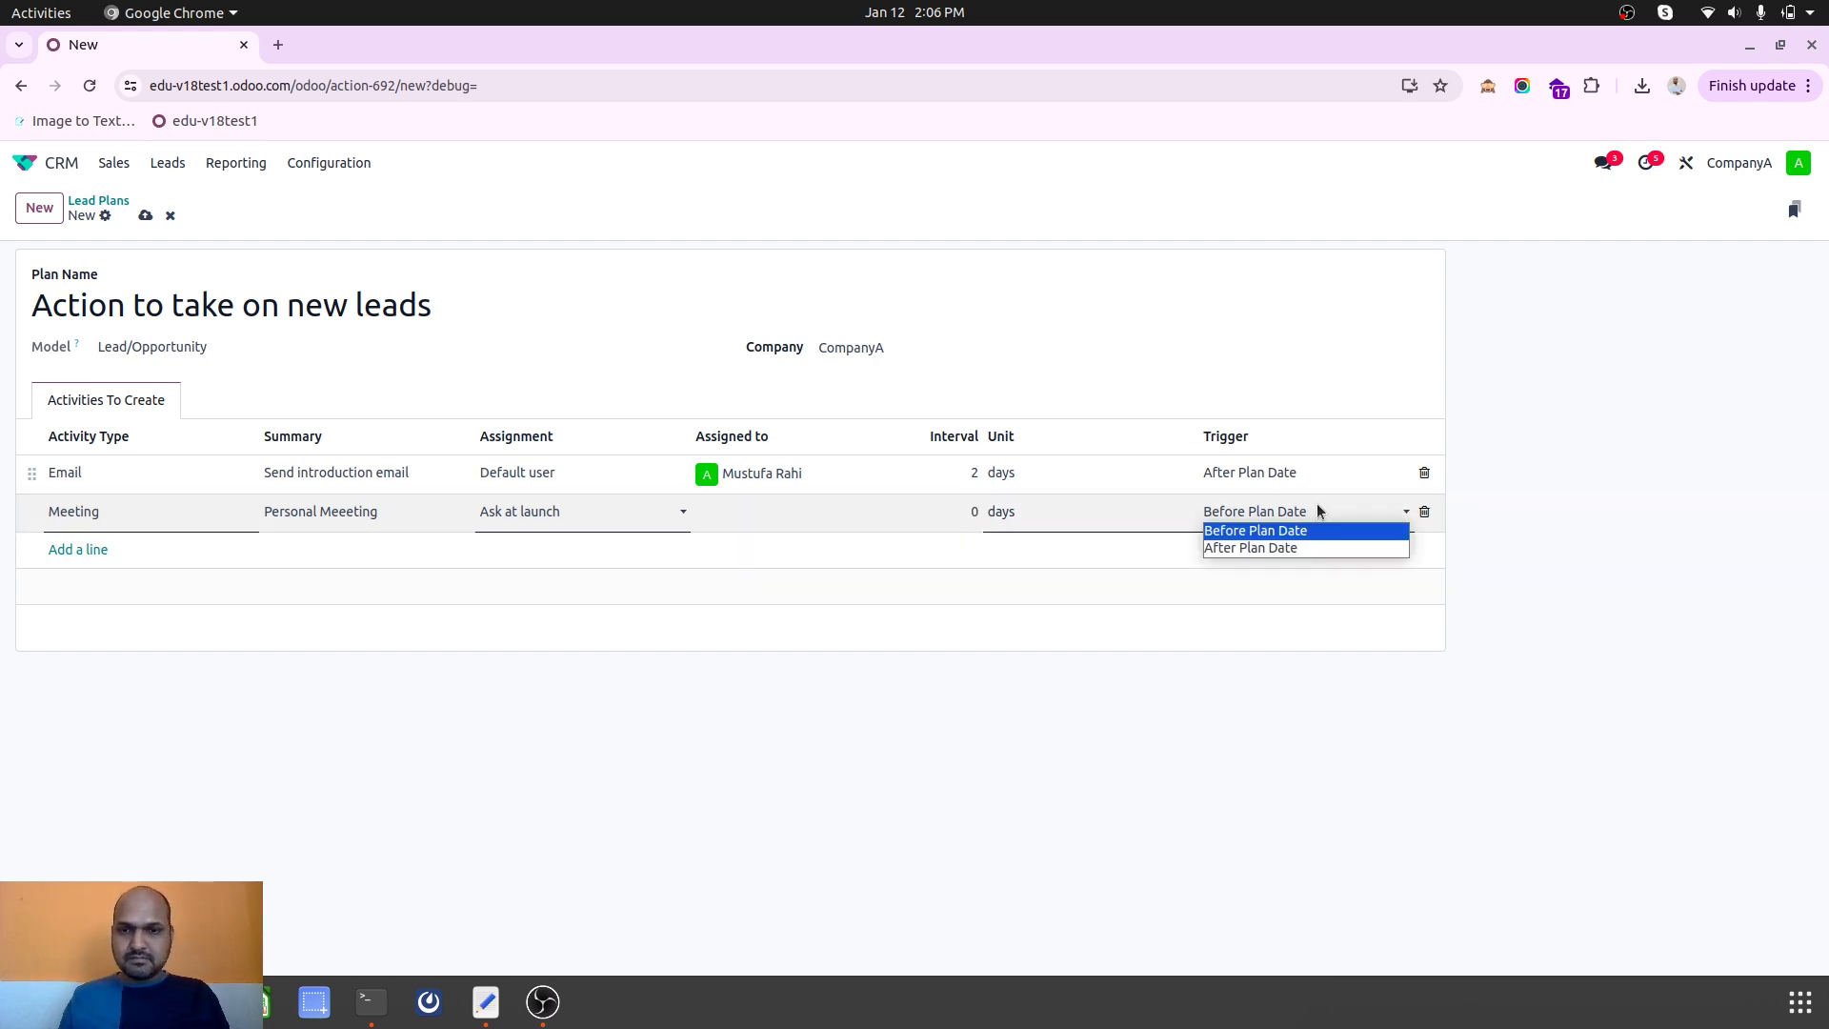
click(1293, 548)
click(963, 513)
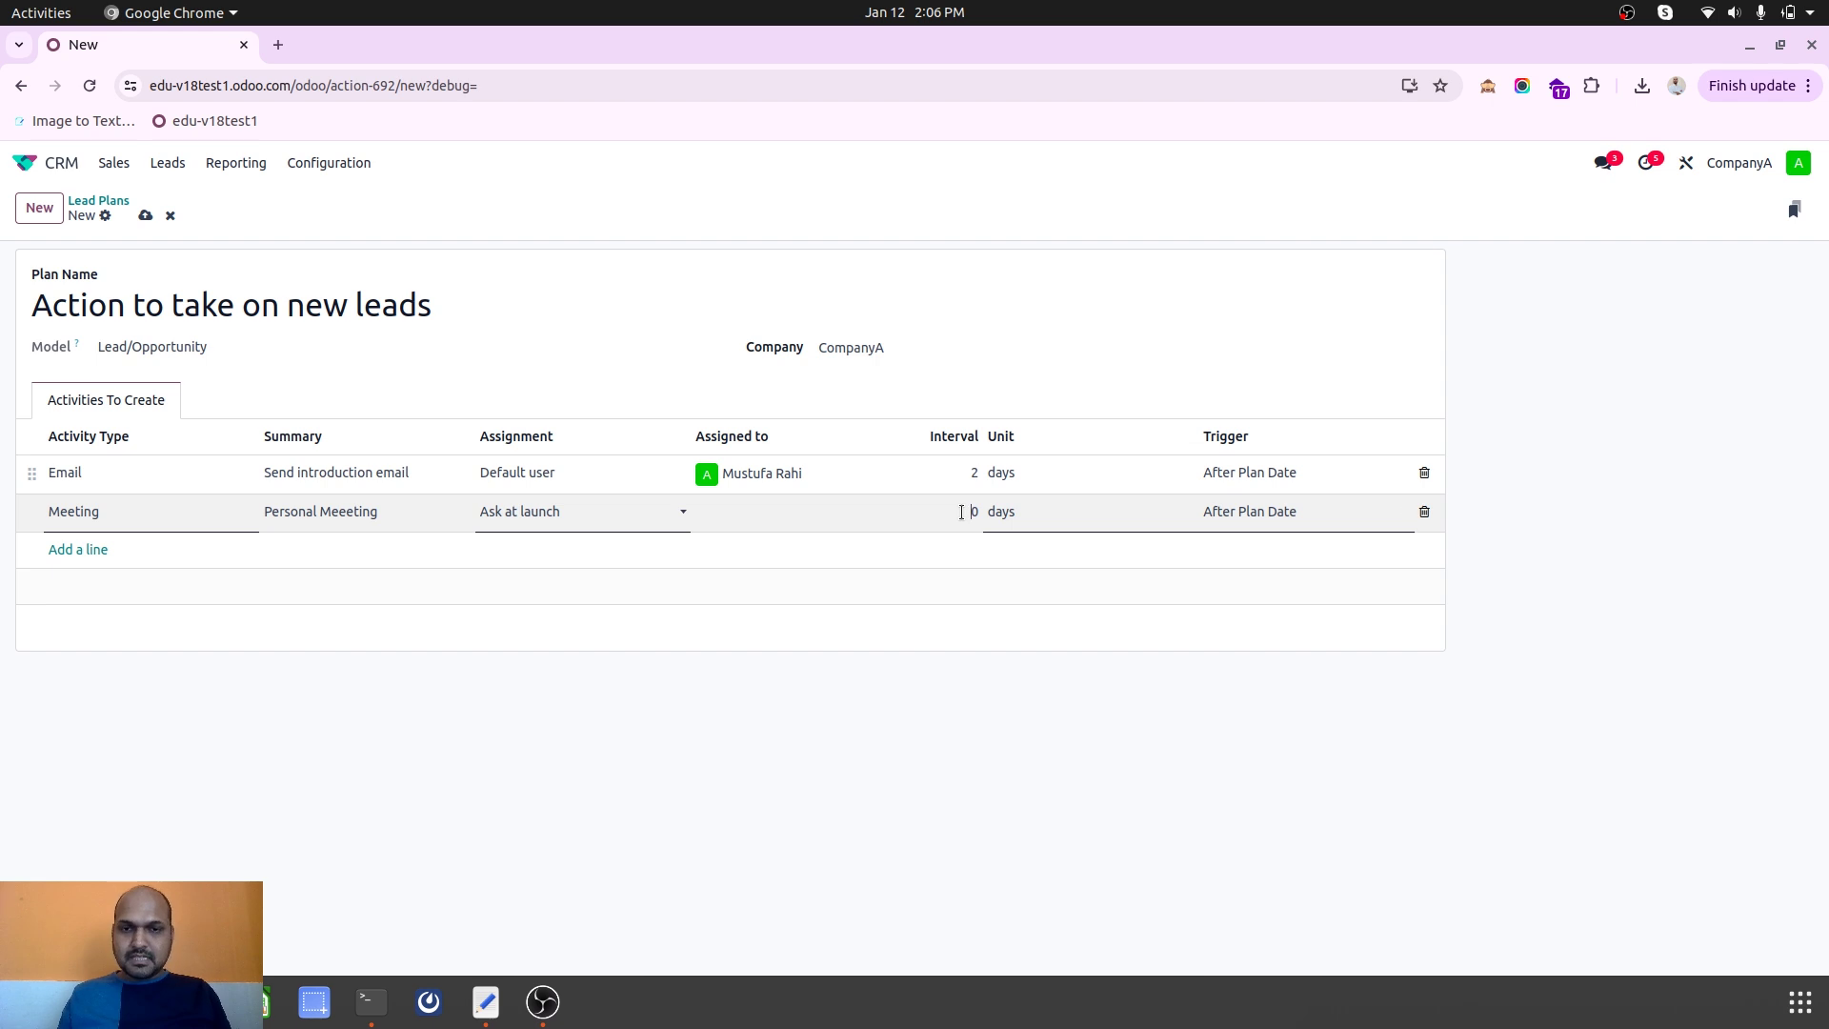
text(4)
click(947, 365)
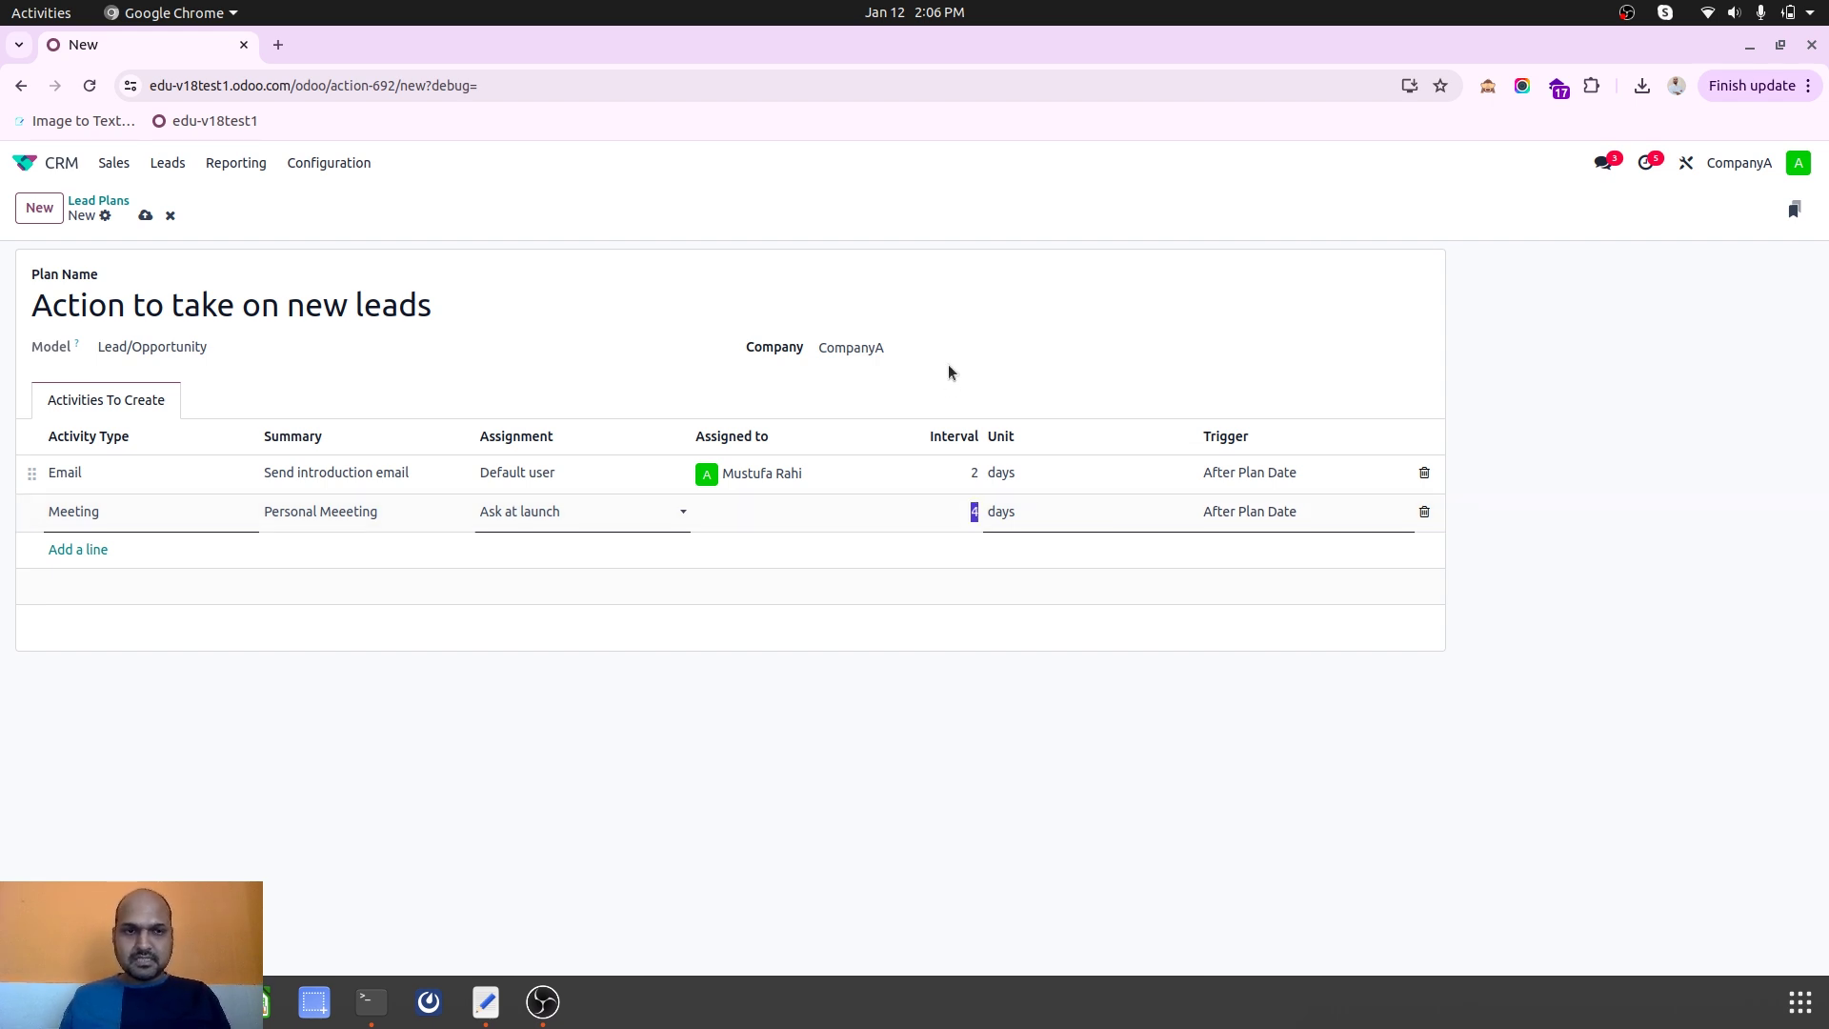
click(77, 550)
click(65, 550)
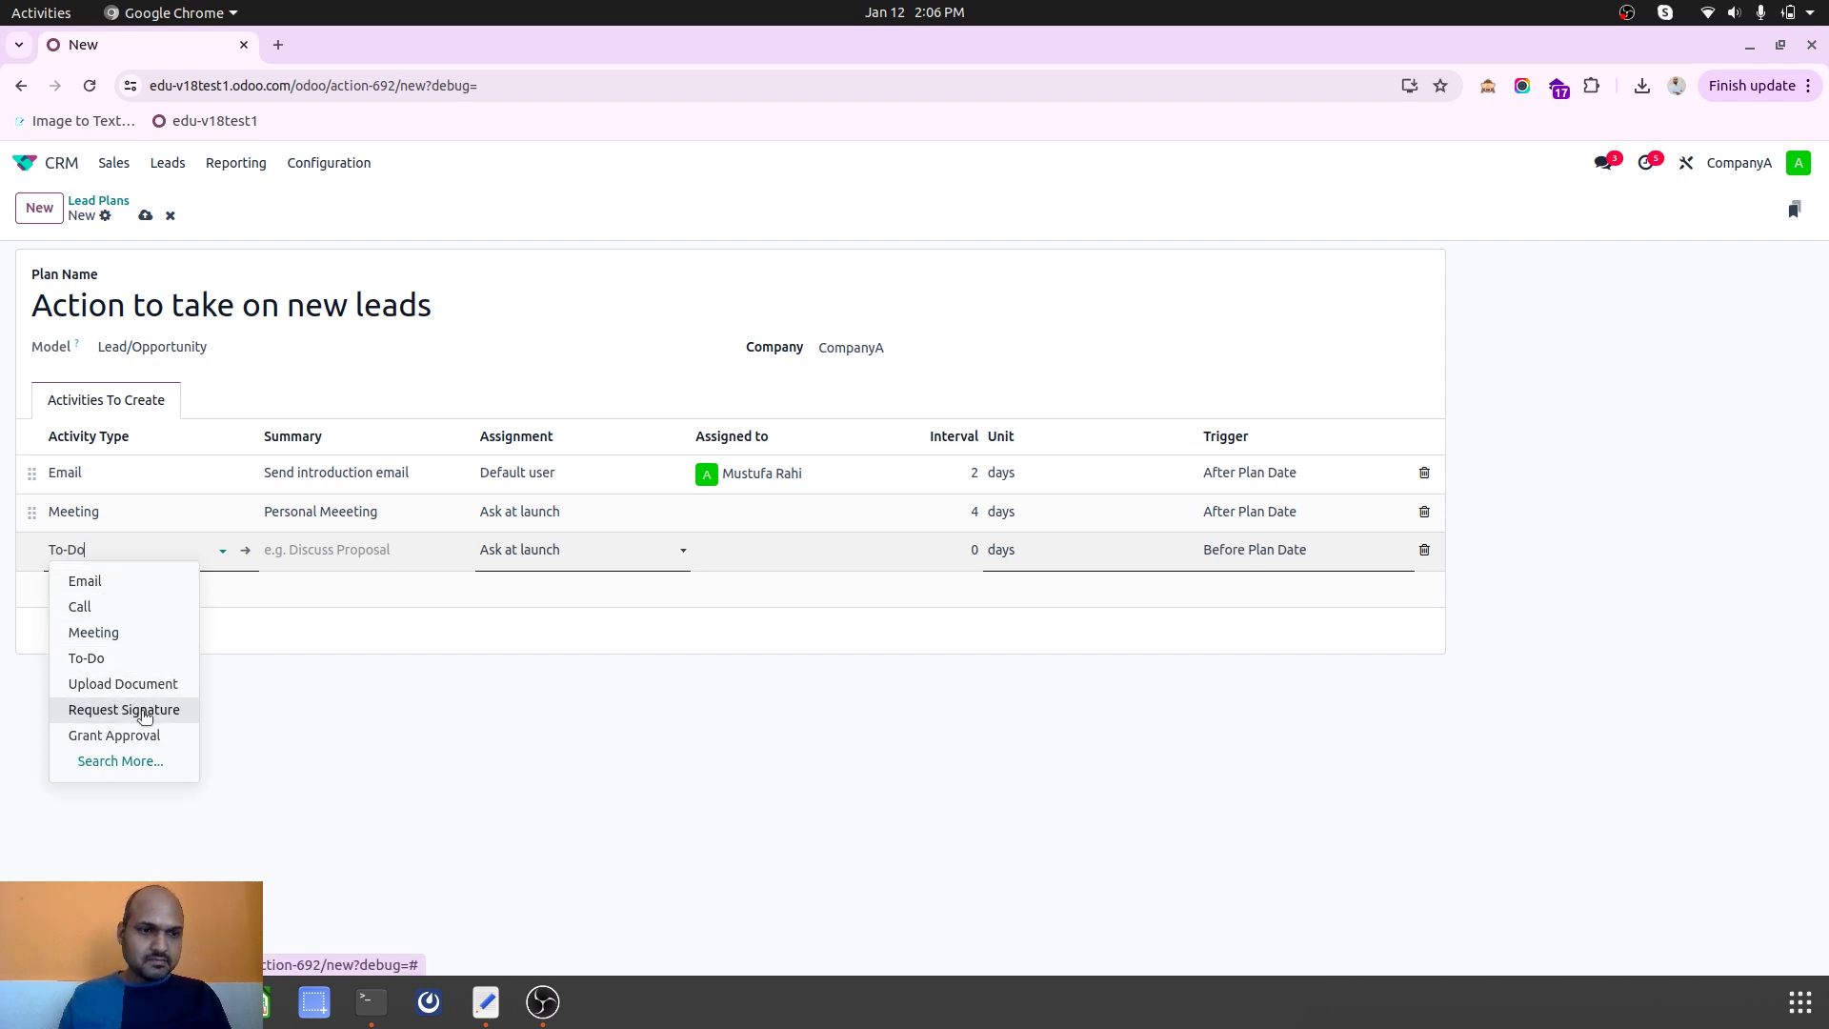
Add a To-Do 'To Do for qualification' assigned to the default user.
click(149, 658)
click(347, 559)
text(To Do for quali)
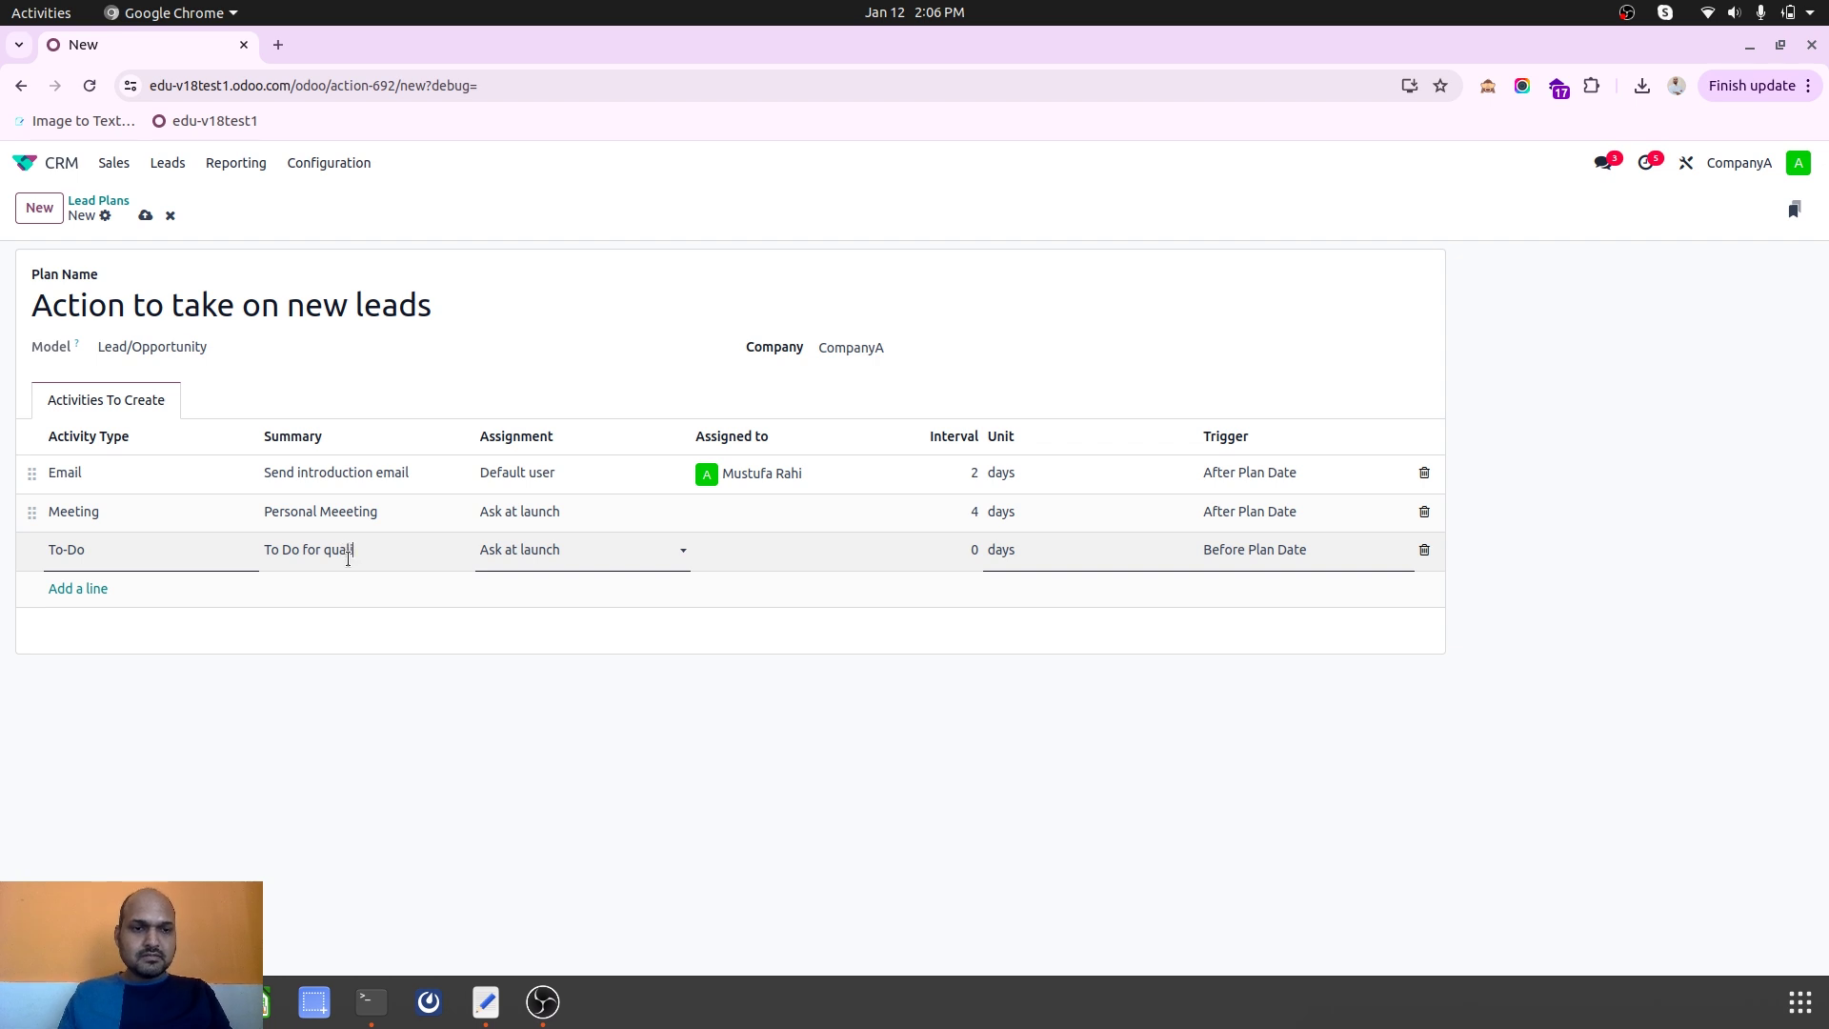
text(fication)
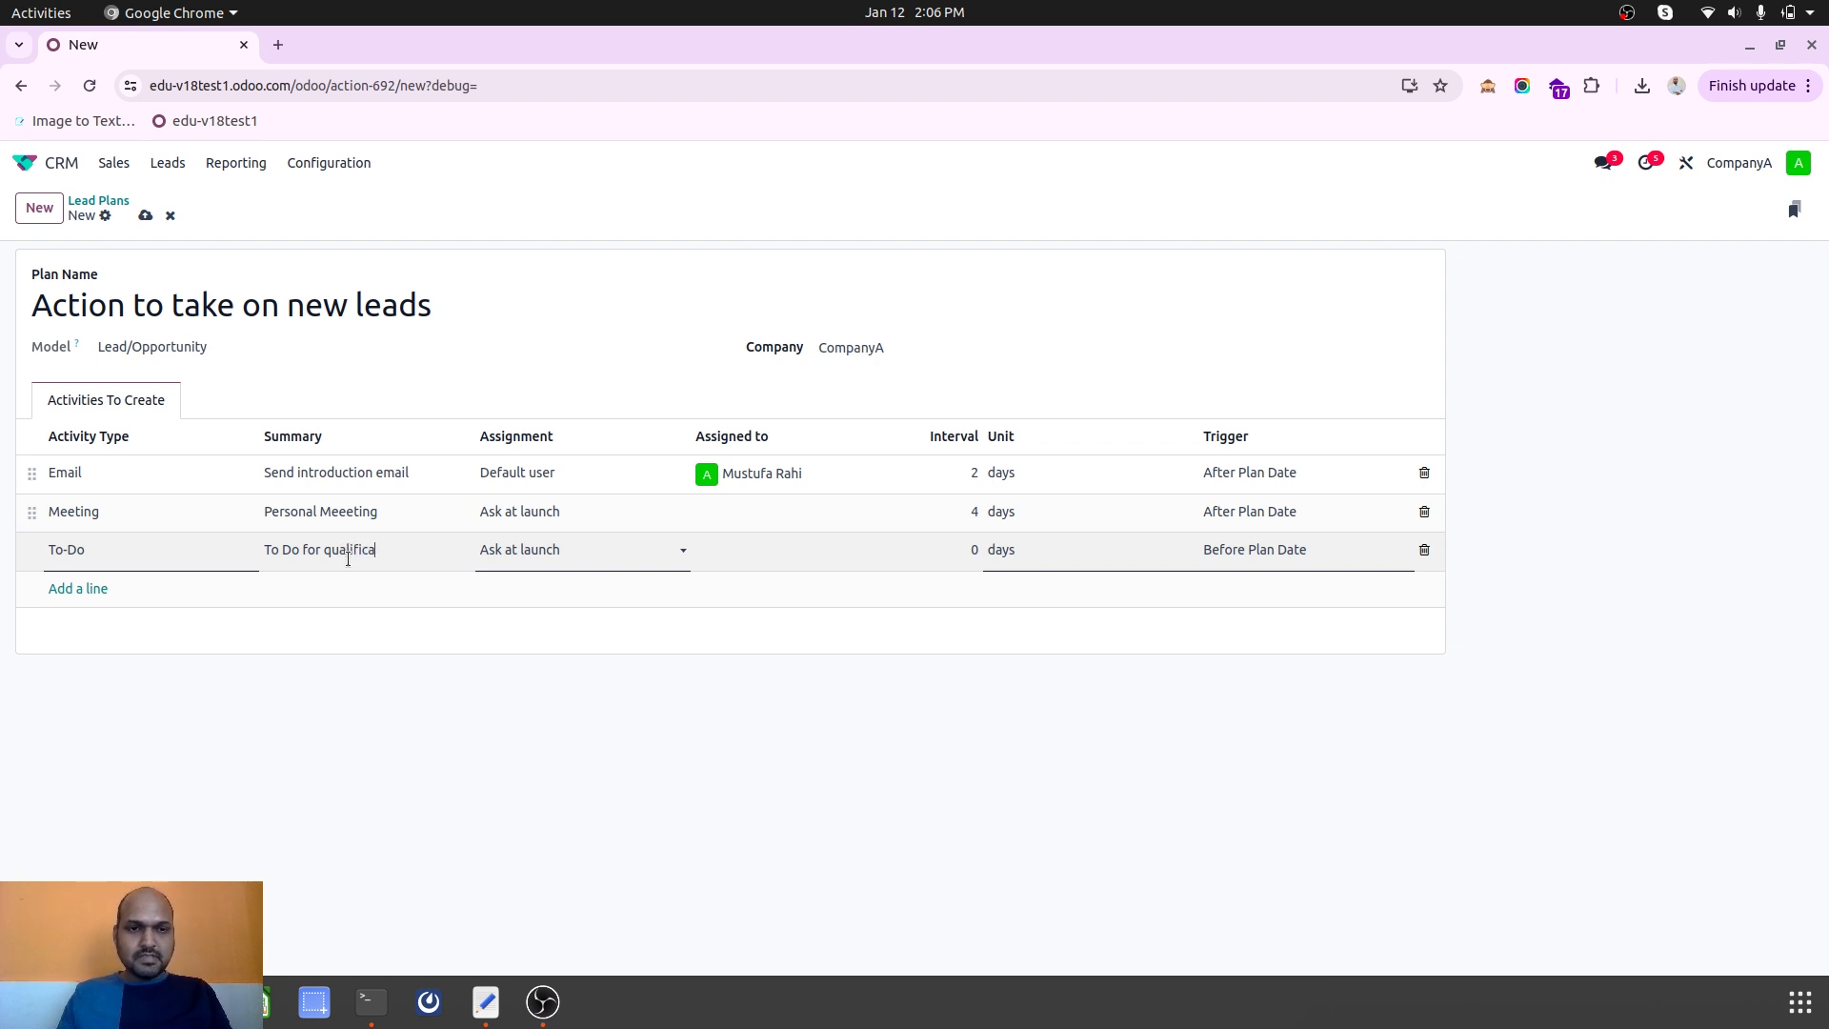
click(645, 560)
click(591, 586)
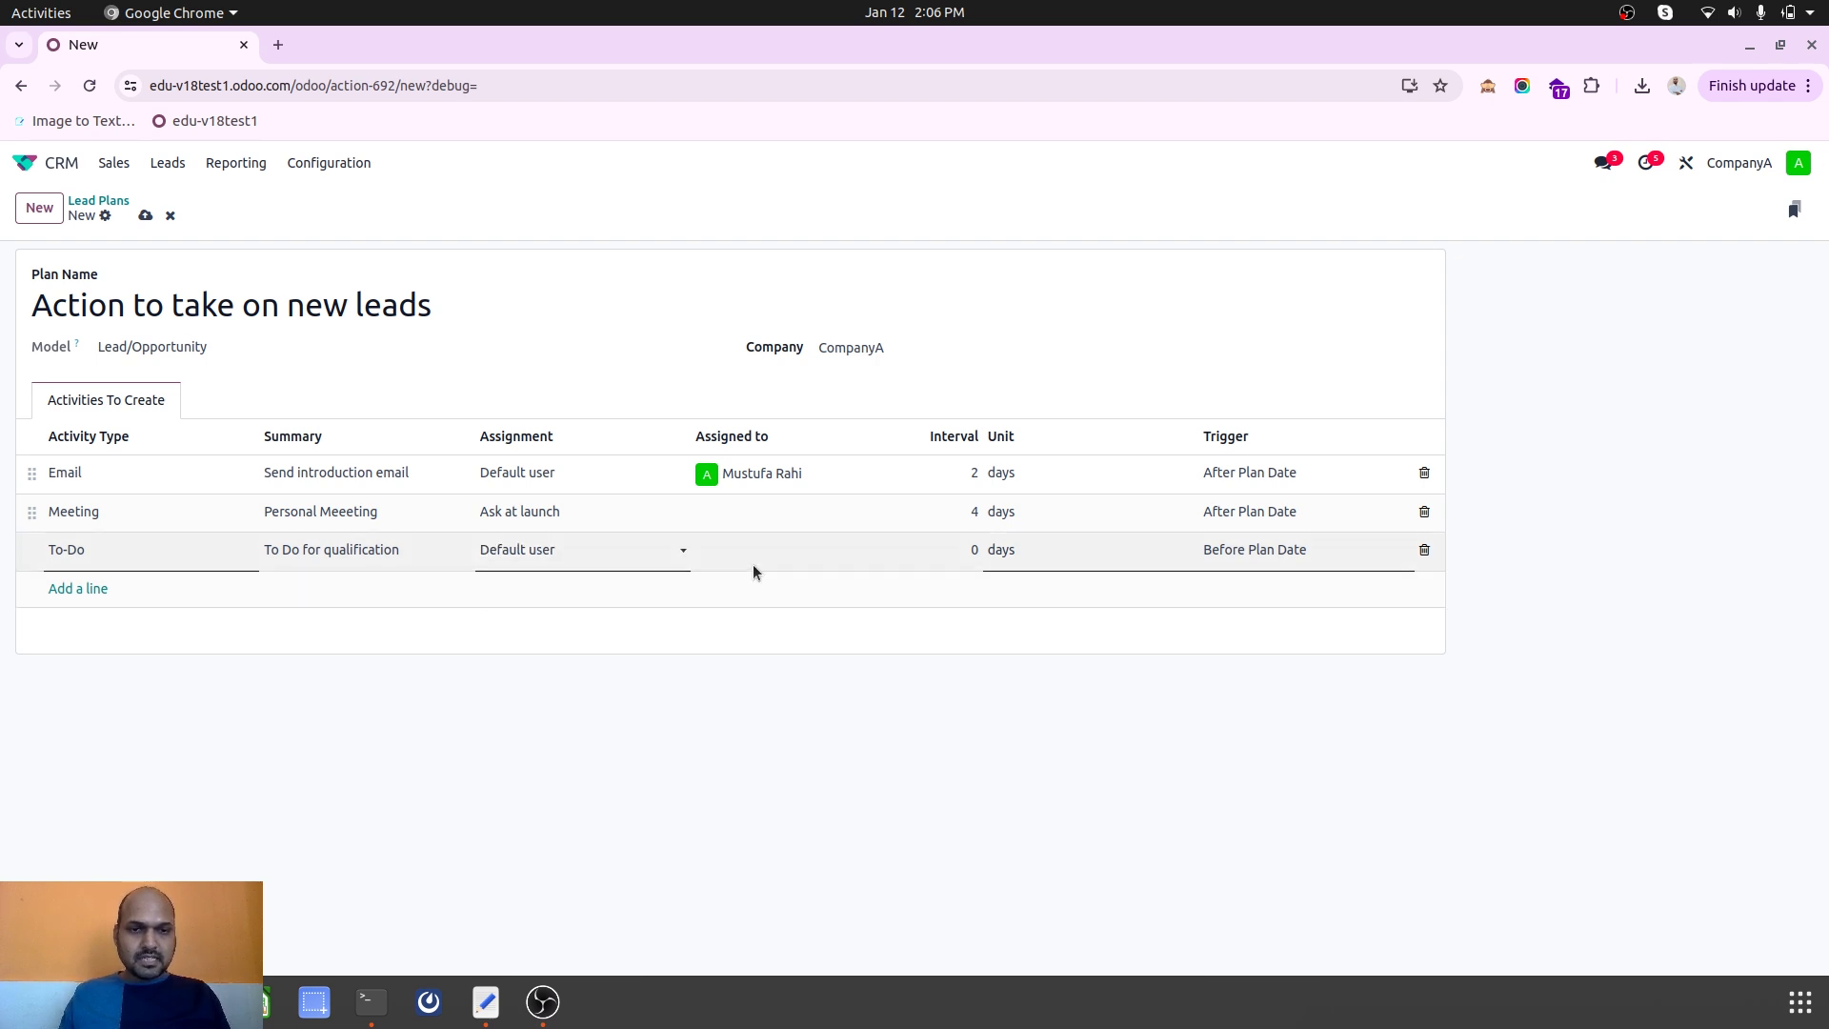
click(767, 549)
click(762, 583)
Schedule the To-Do 6 days after plan date and save the plan.
click(967, 550)
text(6)
click(1255, 550)
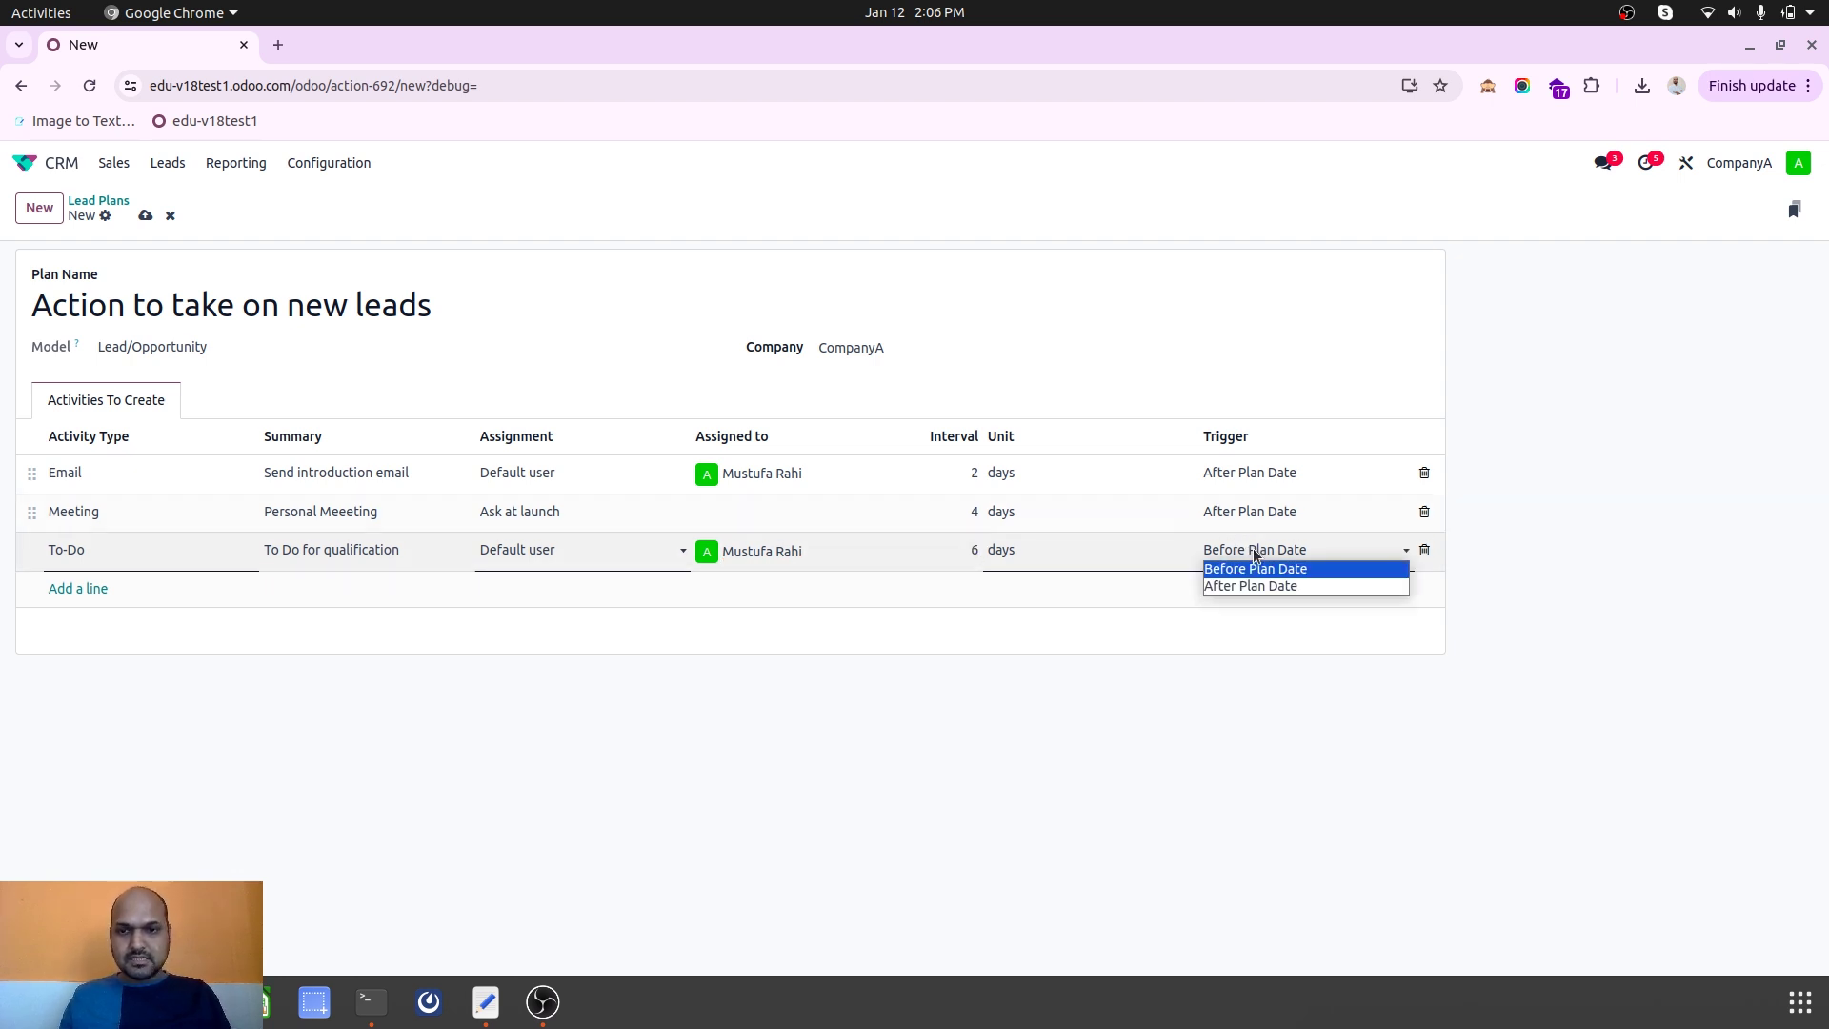
click(1261, 587)
click(145, 215)
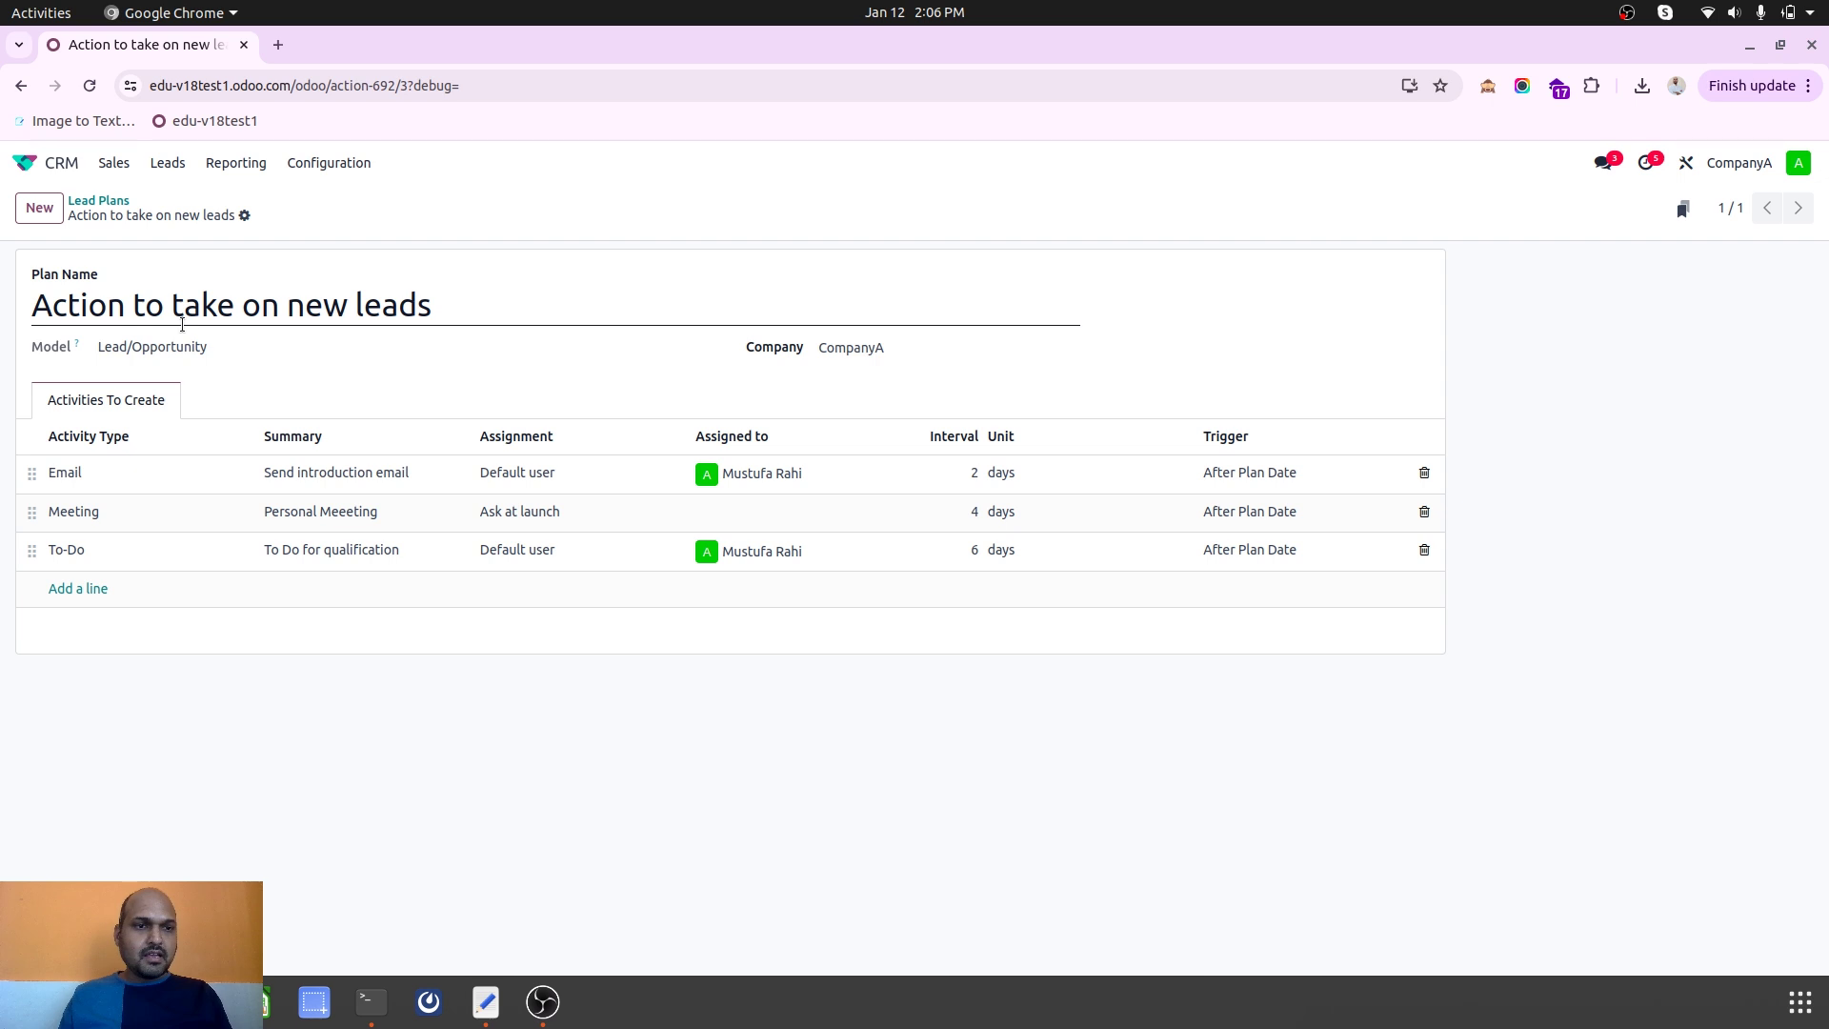
click(112, 164)
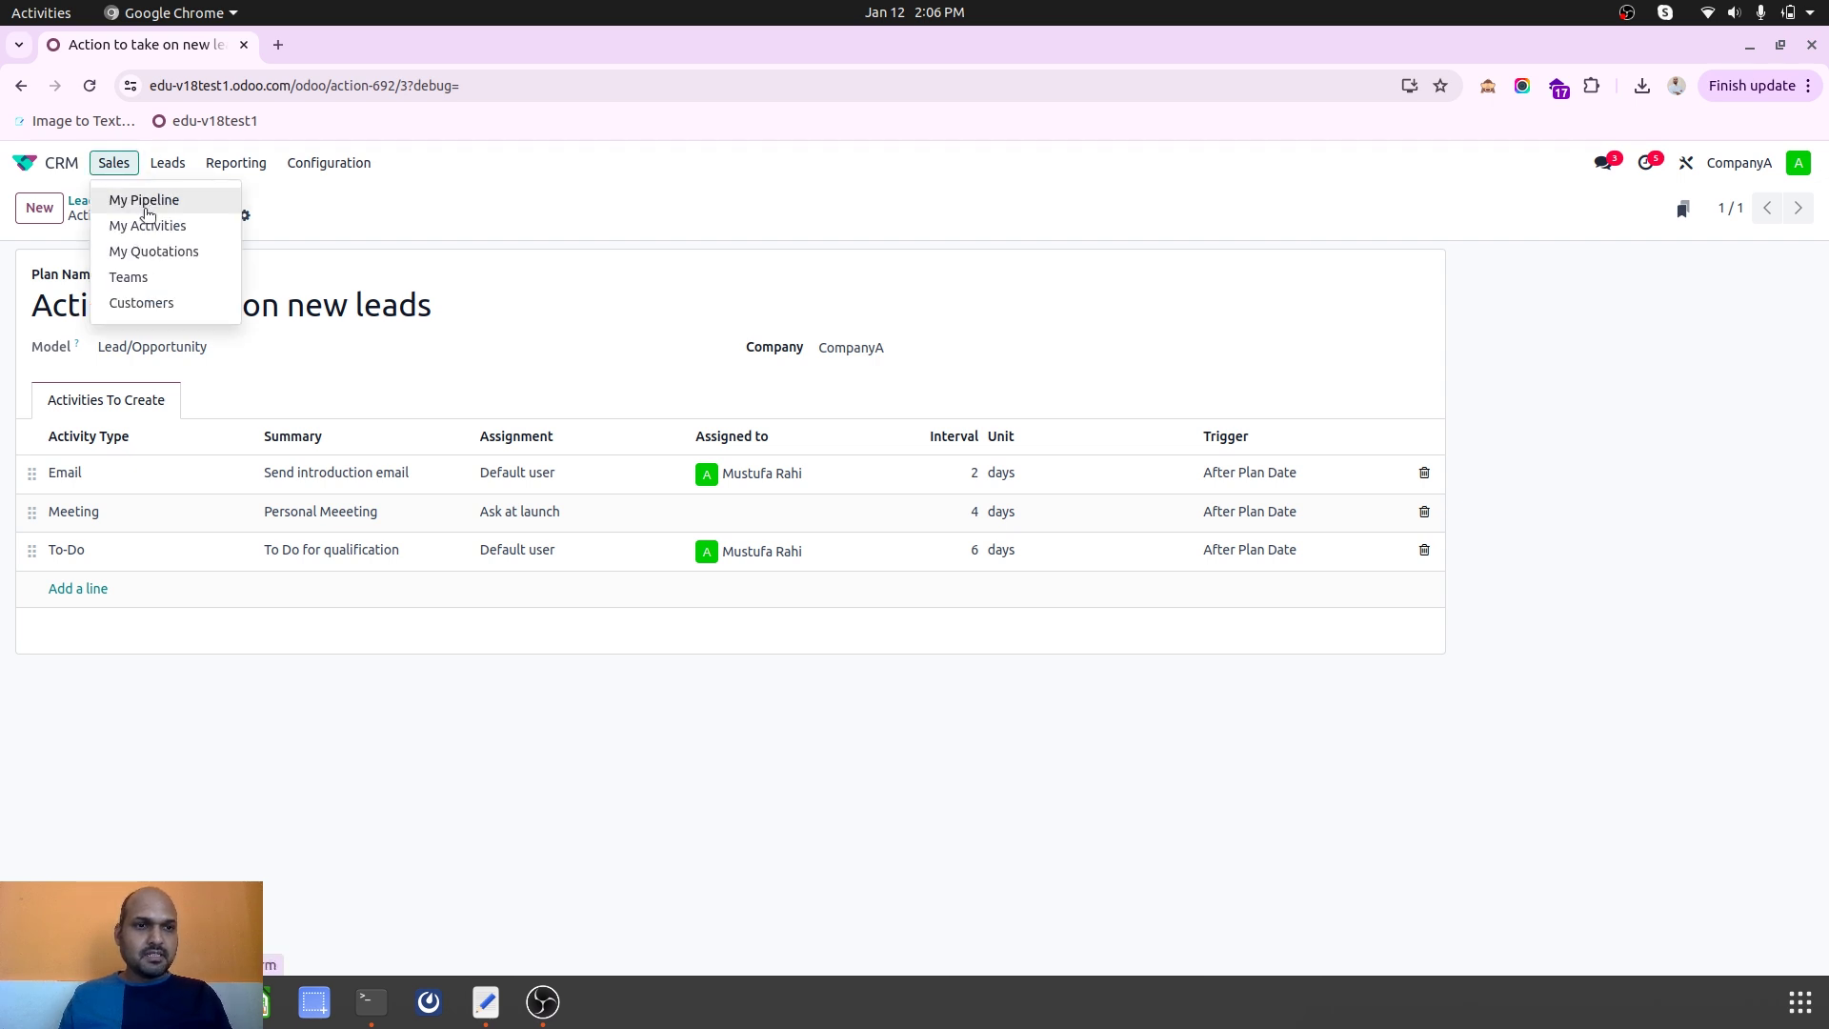
Open the ABC lead from My Pipeline and choose the 'Action to take on new leads' plan.
click(153, 202)
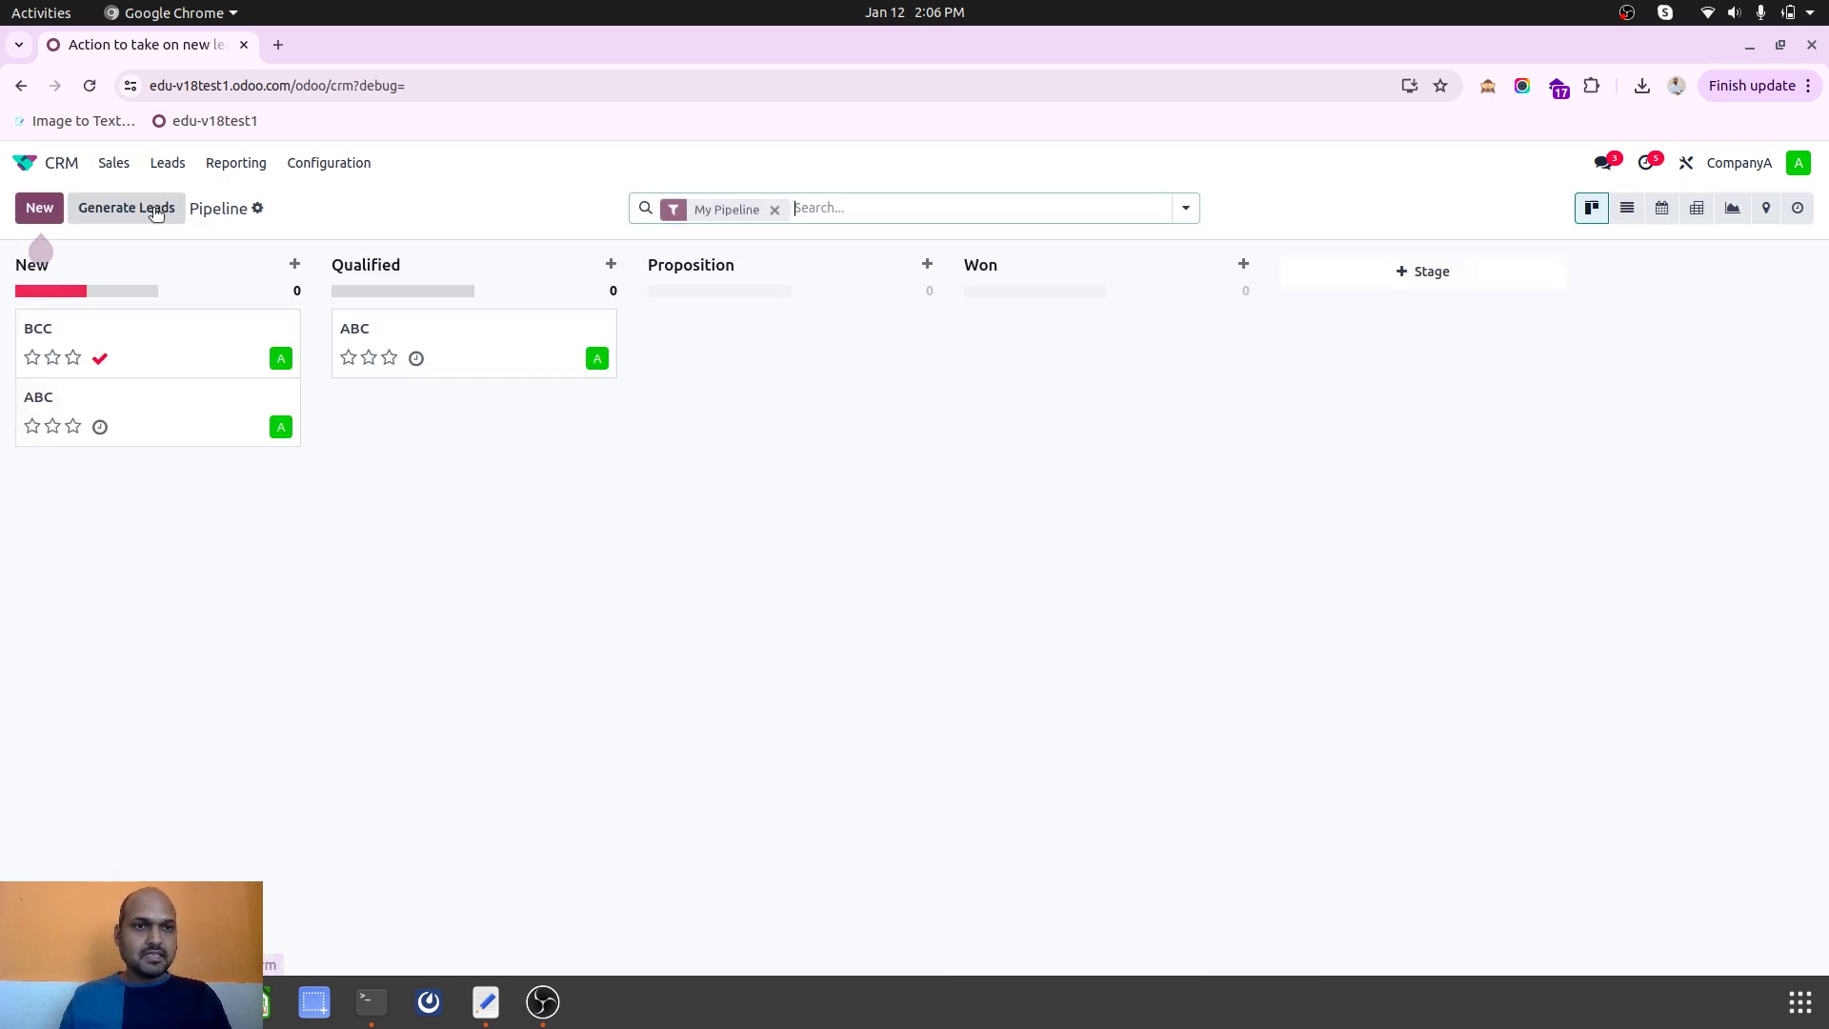
click(429, 343)
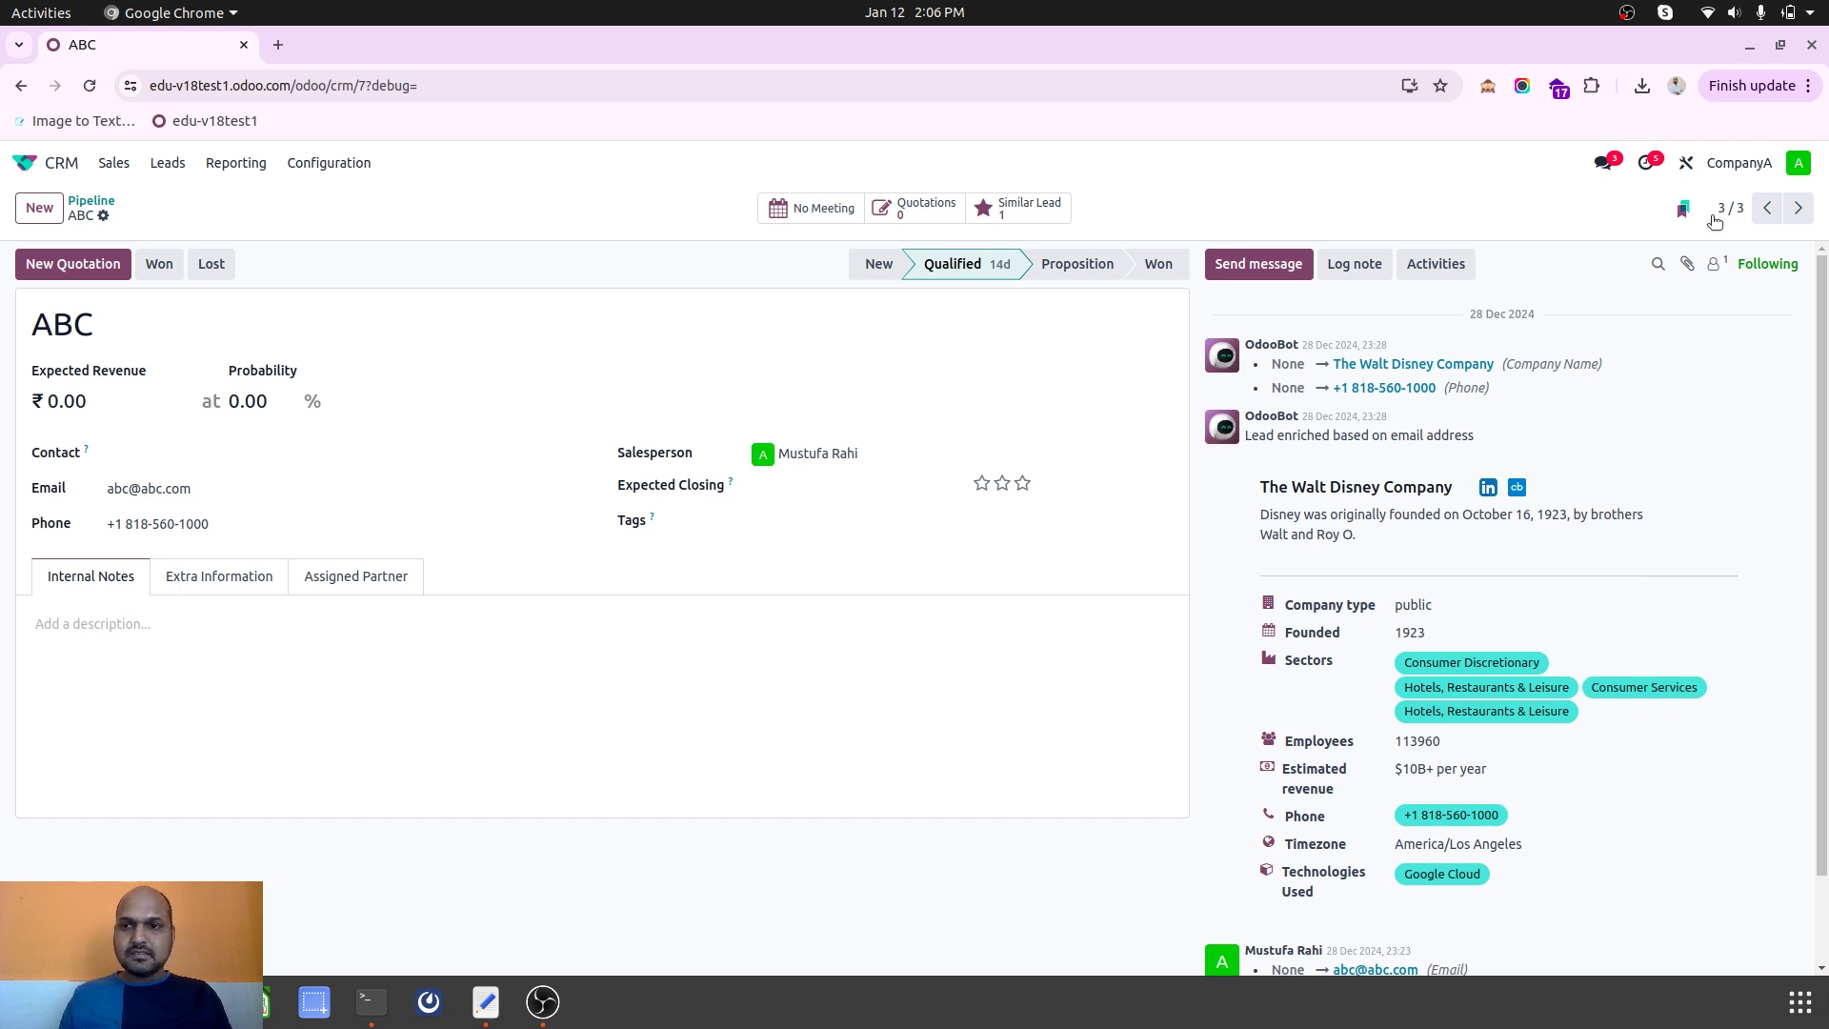
click(1435, 266)
click(648, 495)
click(615, 526)
Set plan date 14/01/2025, check due dates 16/01, 18/01, 20/01, and schedule.
click(636, 548)
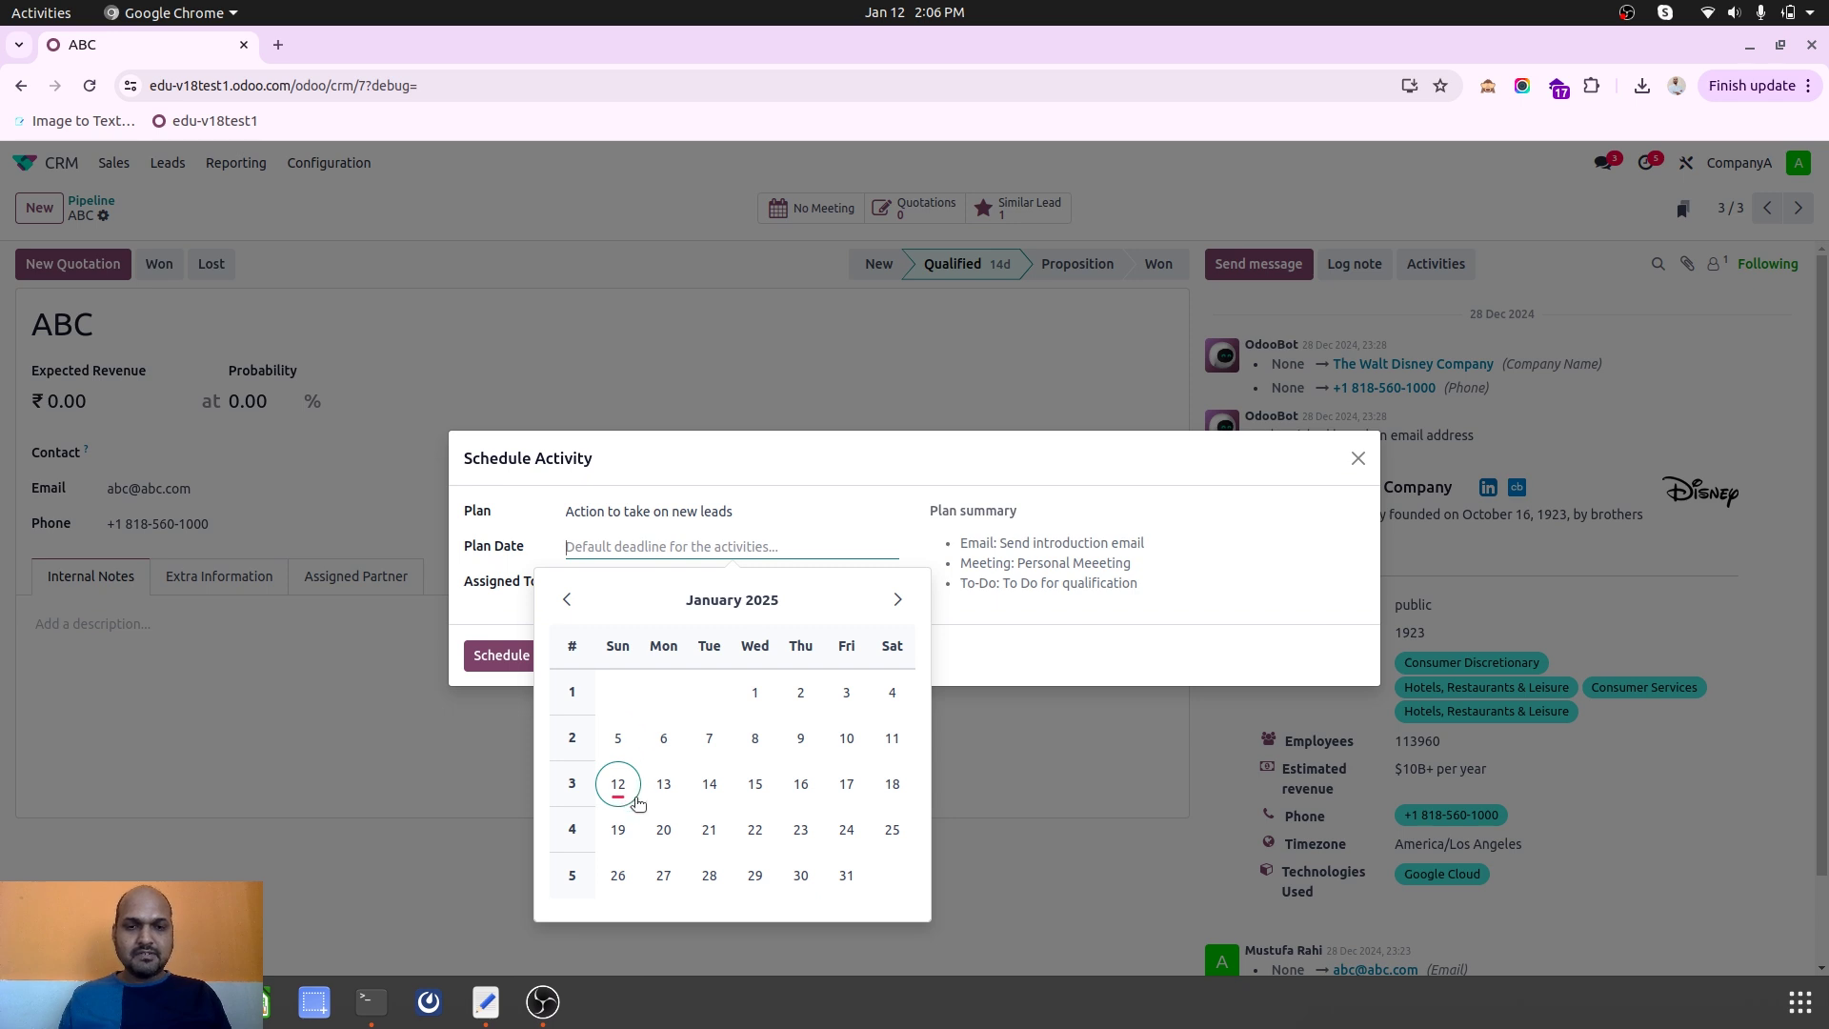
click(709, 784)
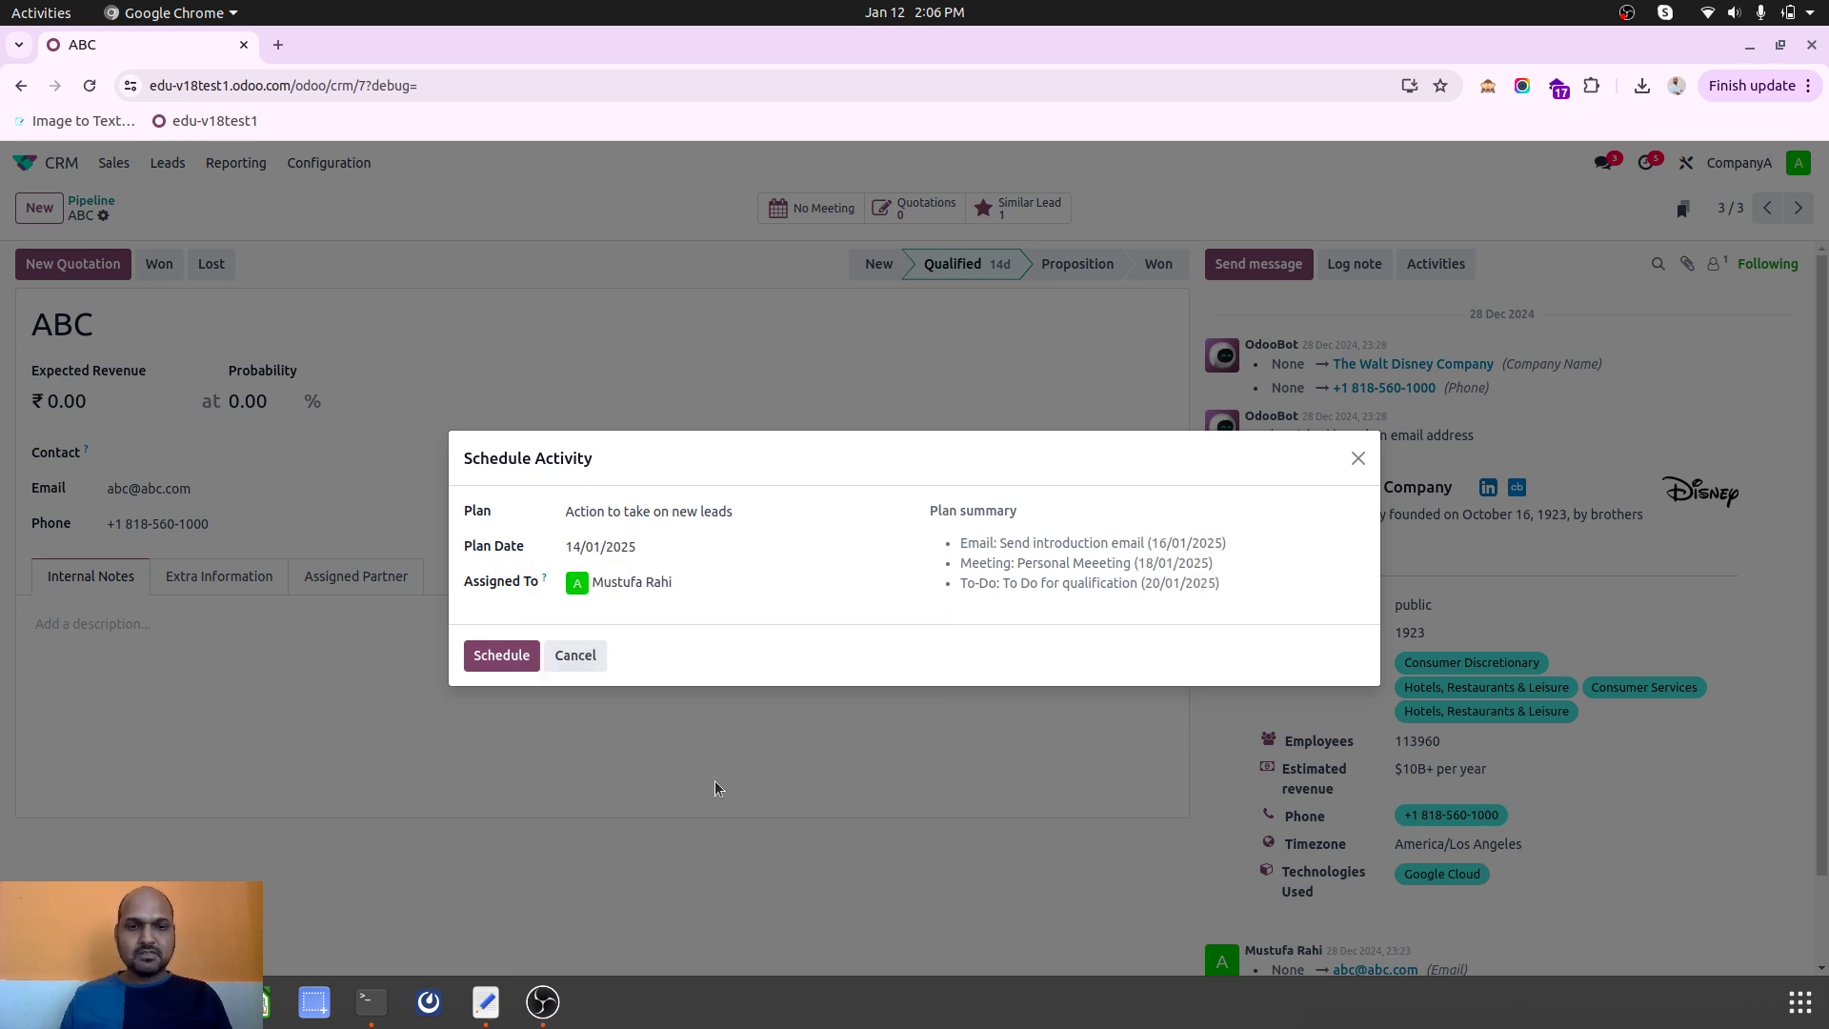
click(646, 581)
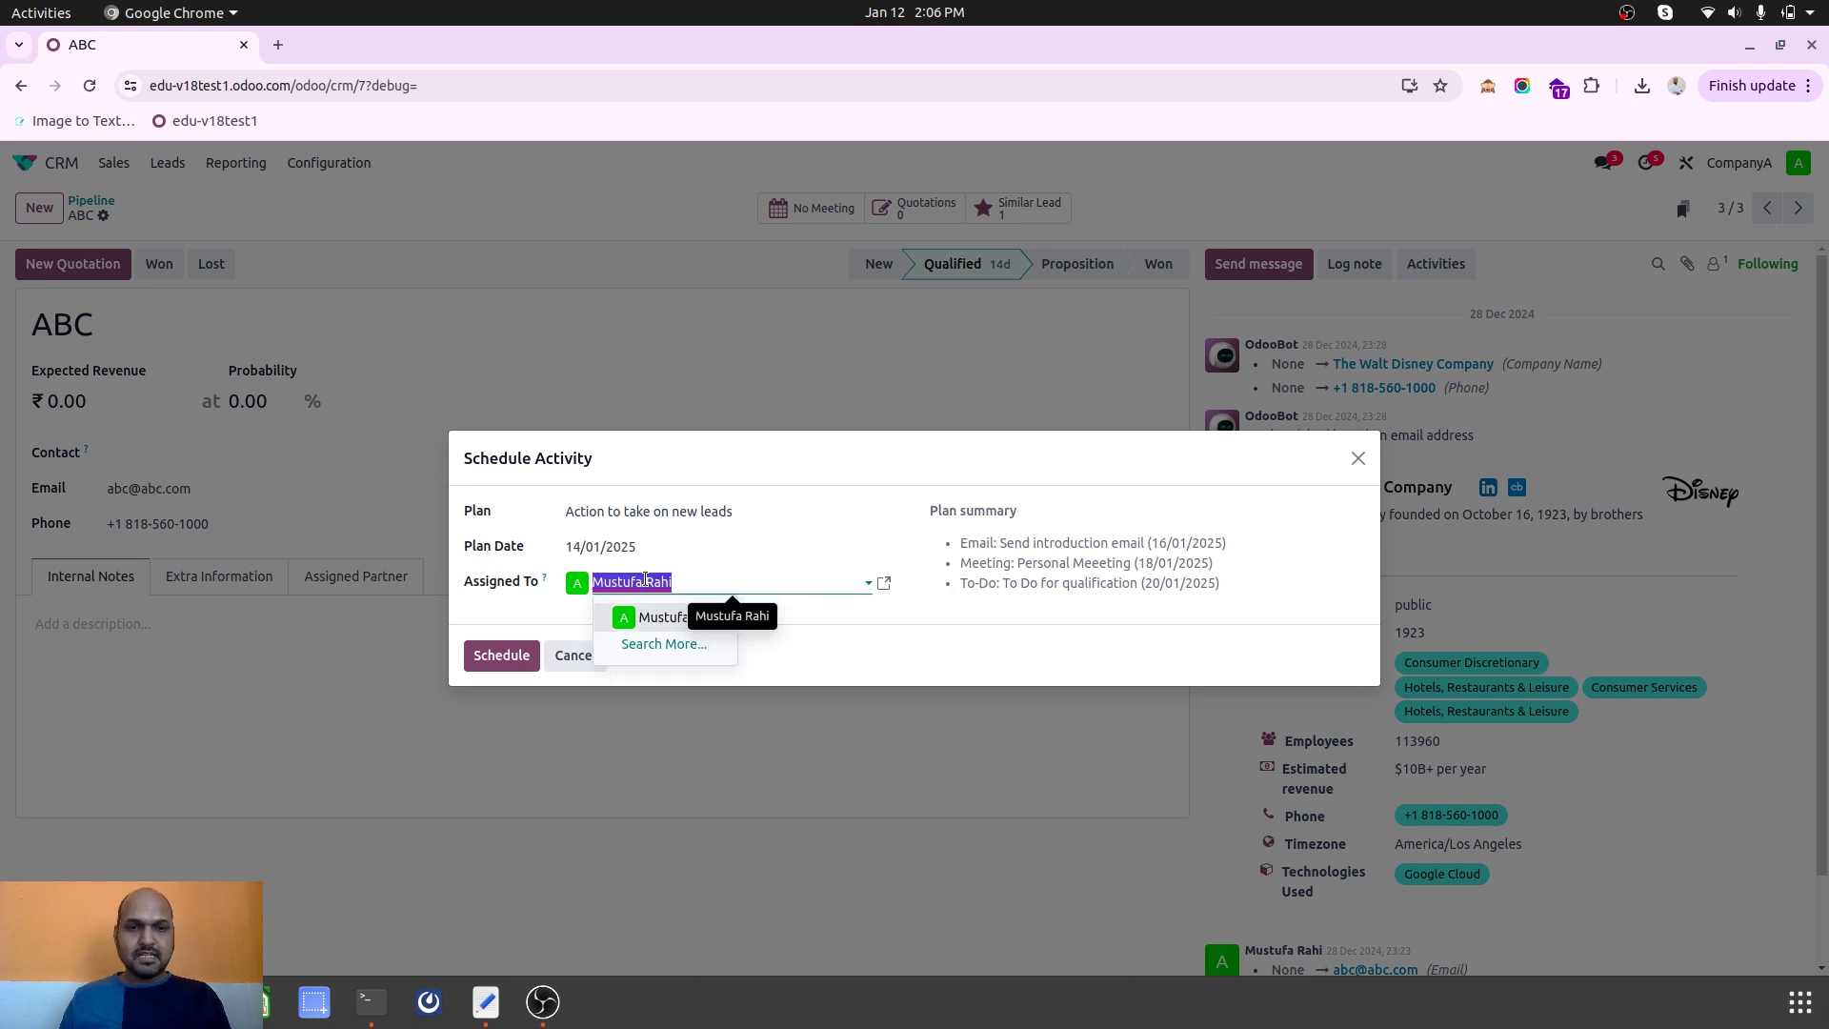
click(646, 581)
drag(960, 542, 1226, 584)
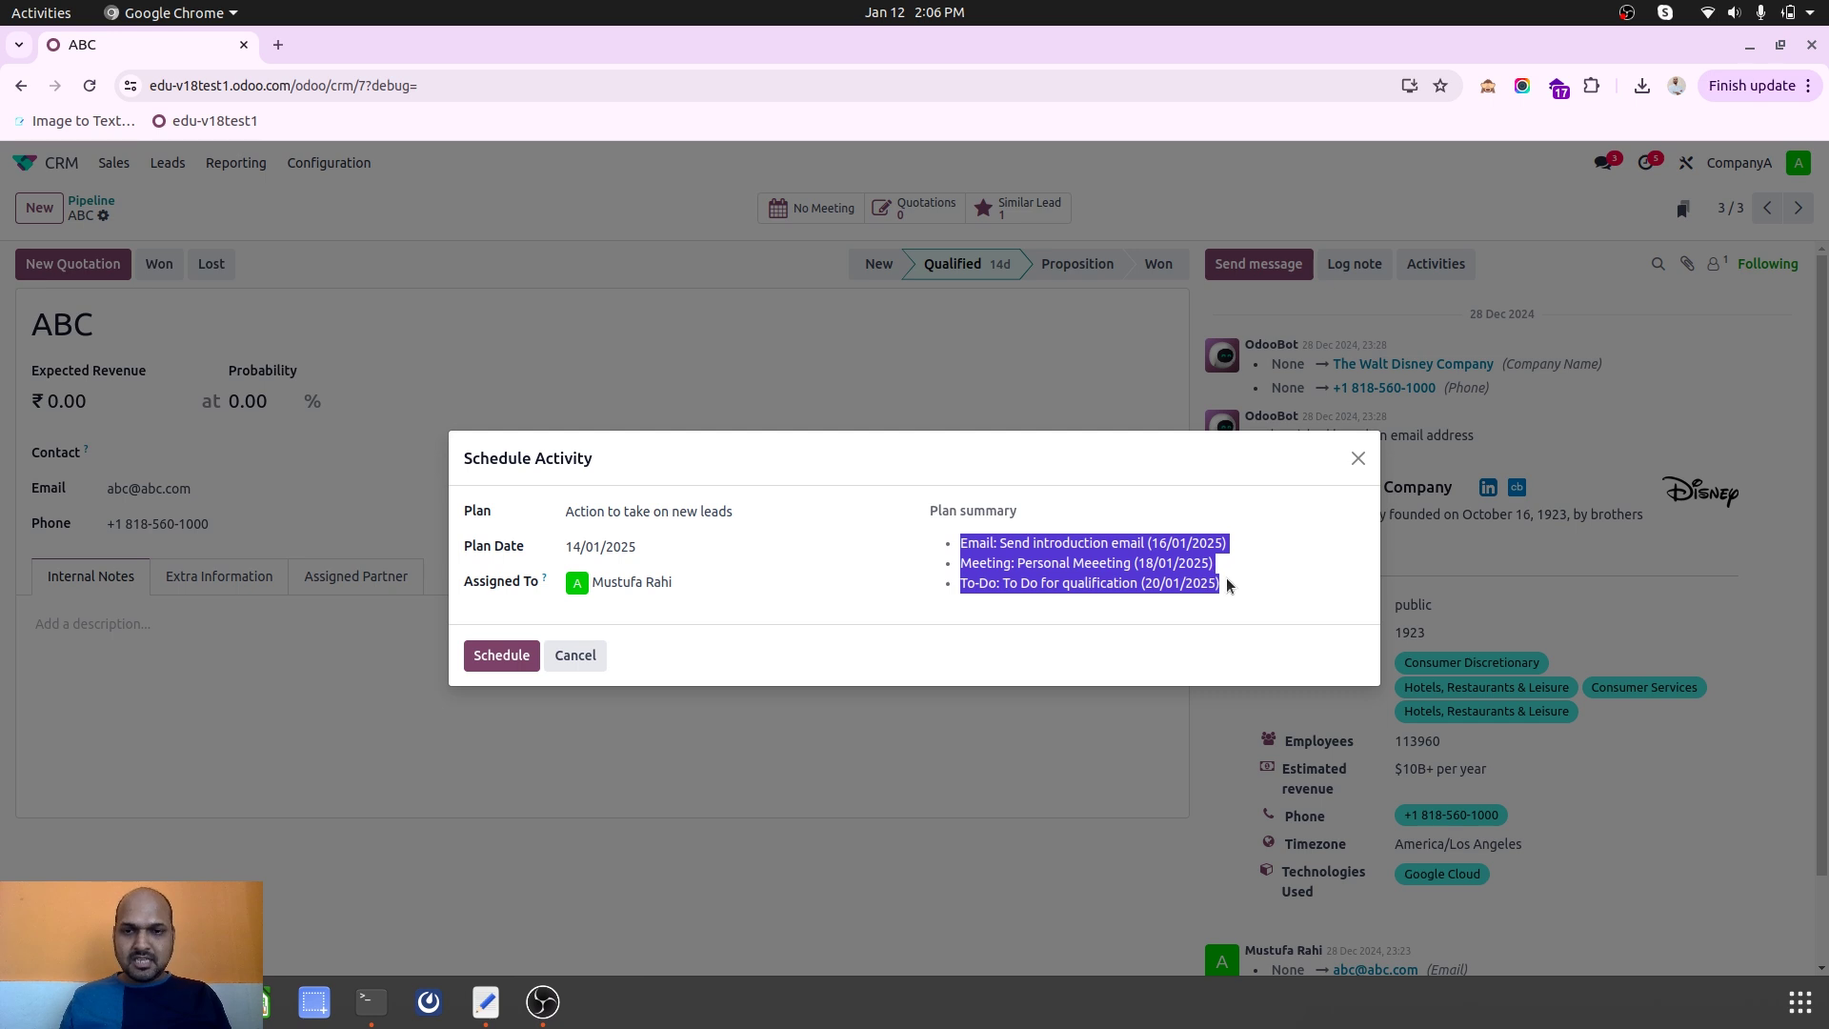
key(ctrl+plus)
key(ctrl+plus)
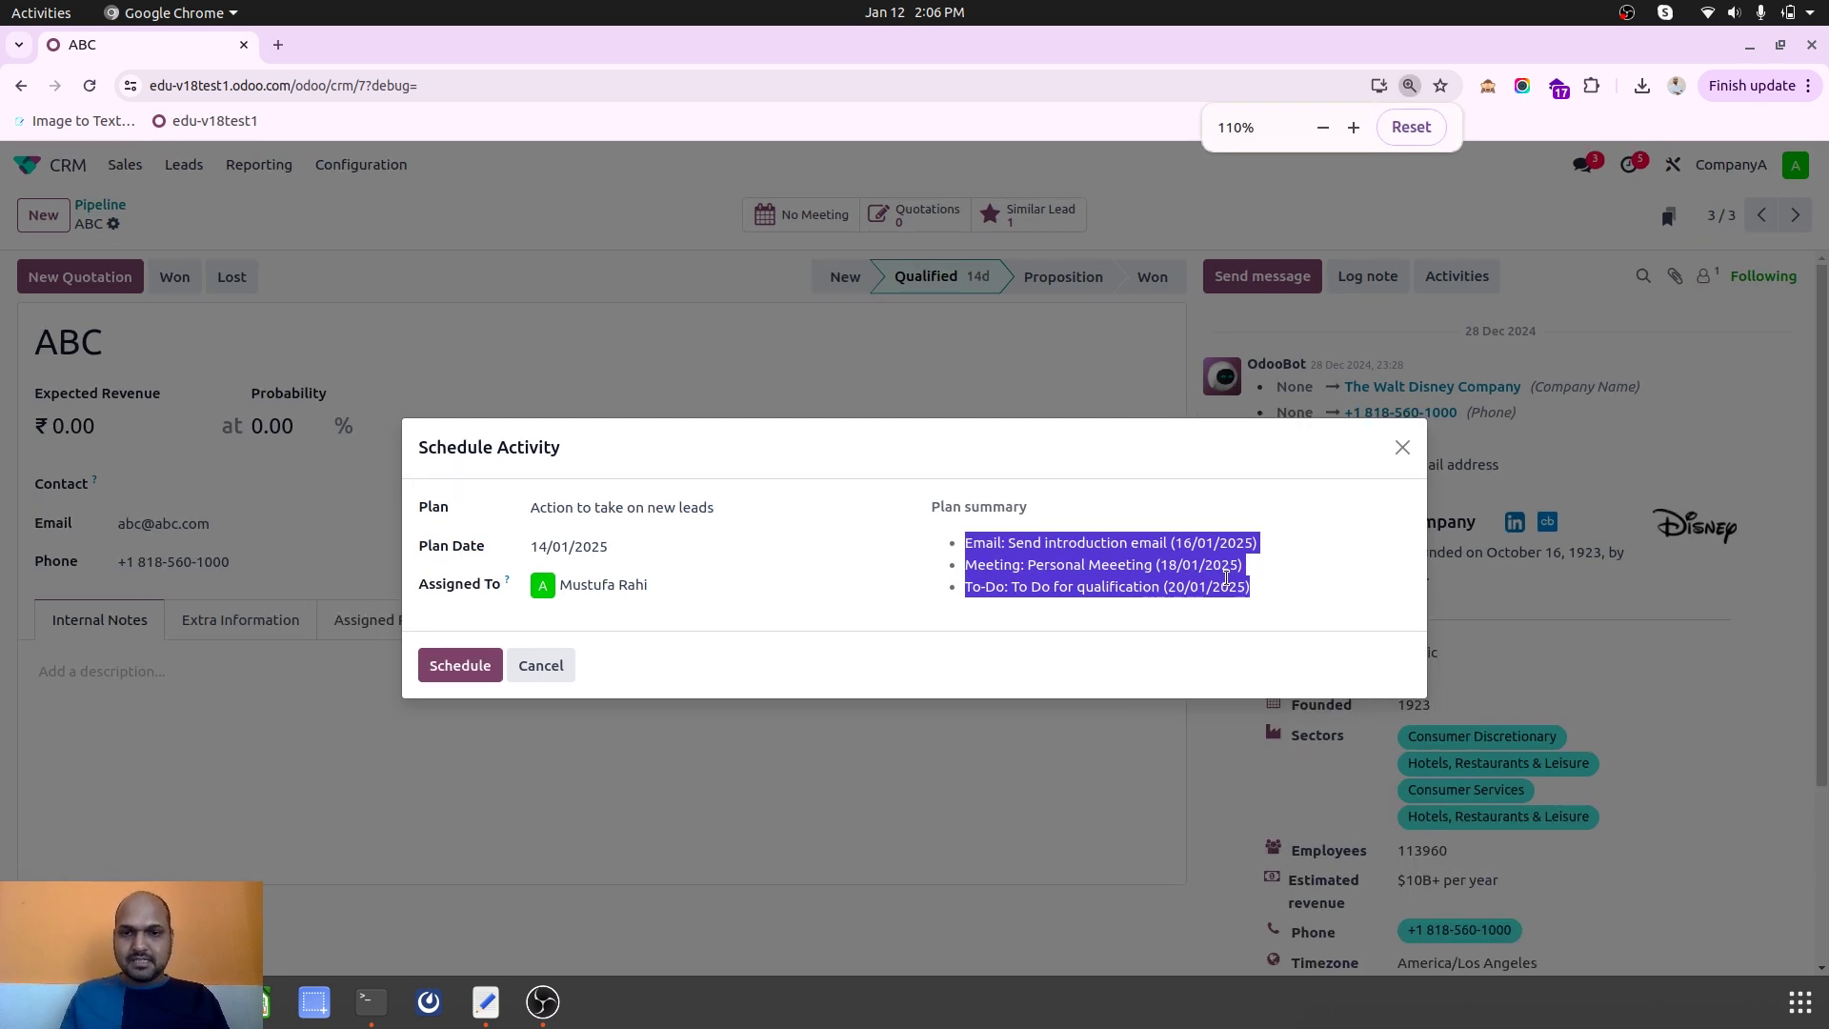
click(1219, 539)
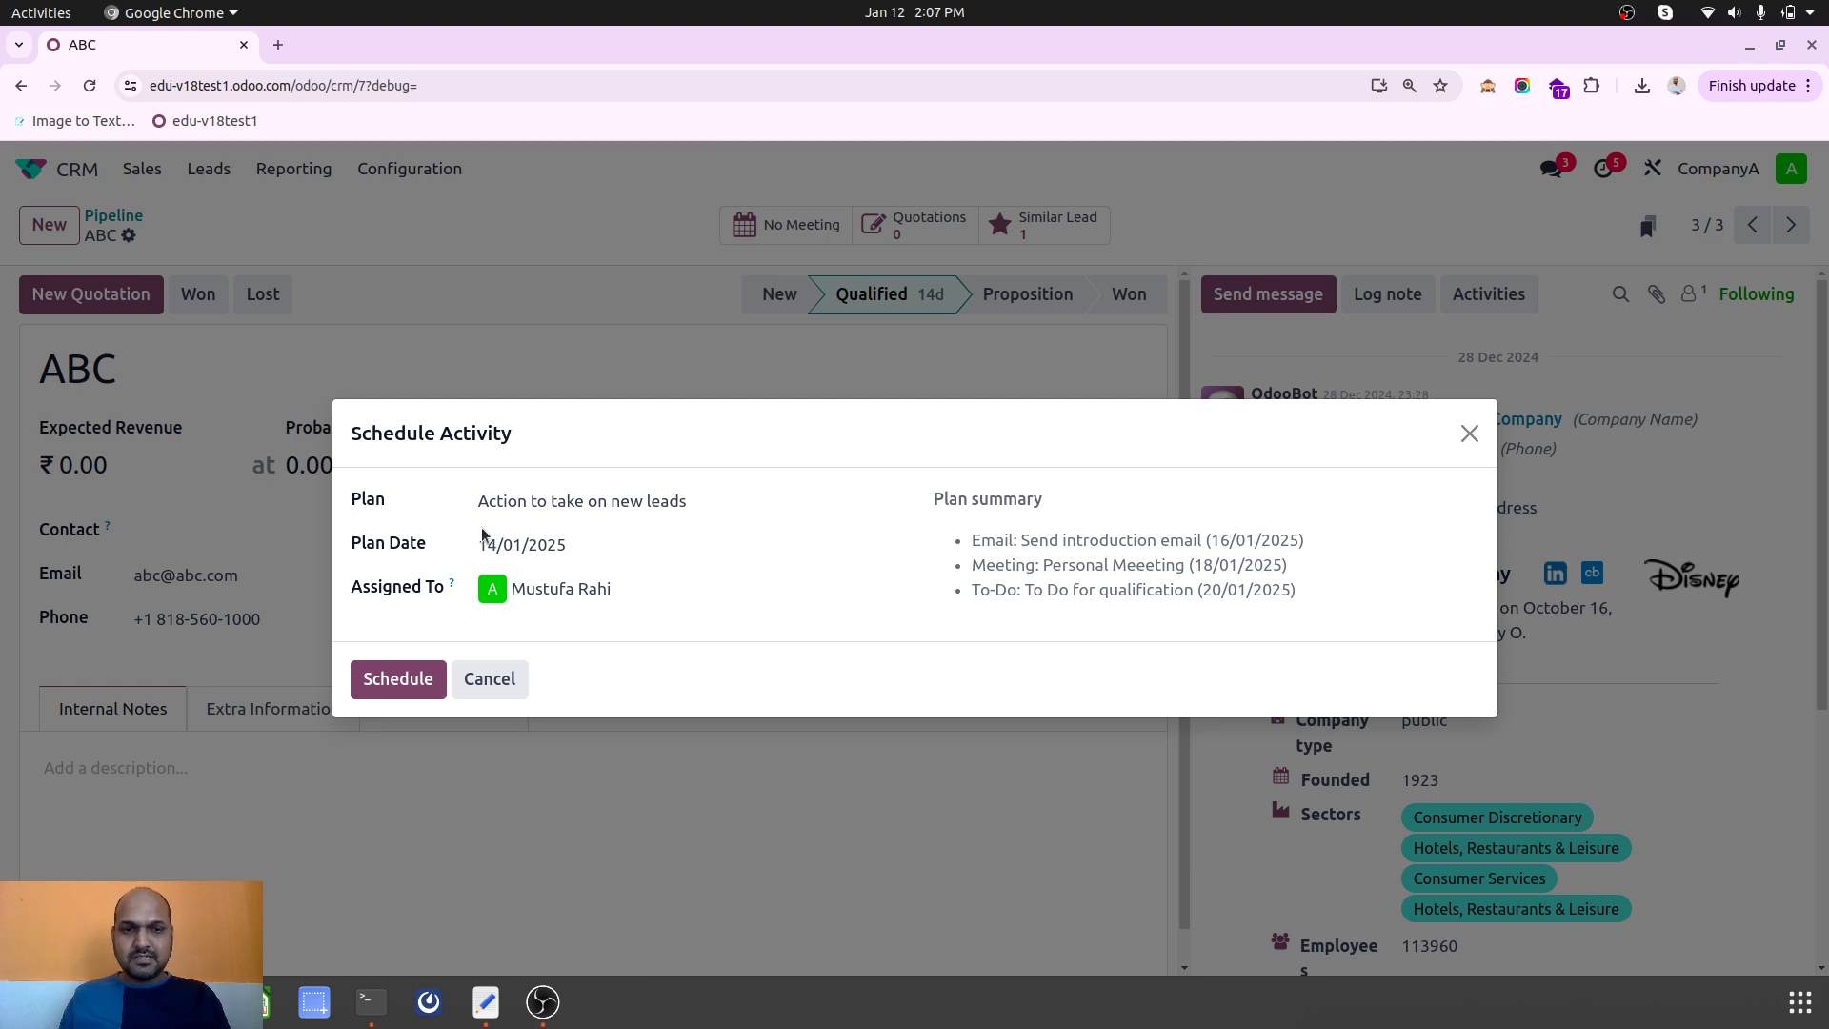
drag(1220, 539, 1268, 540)
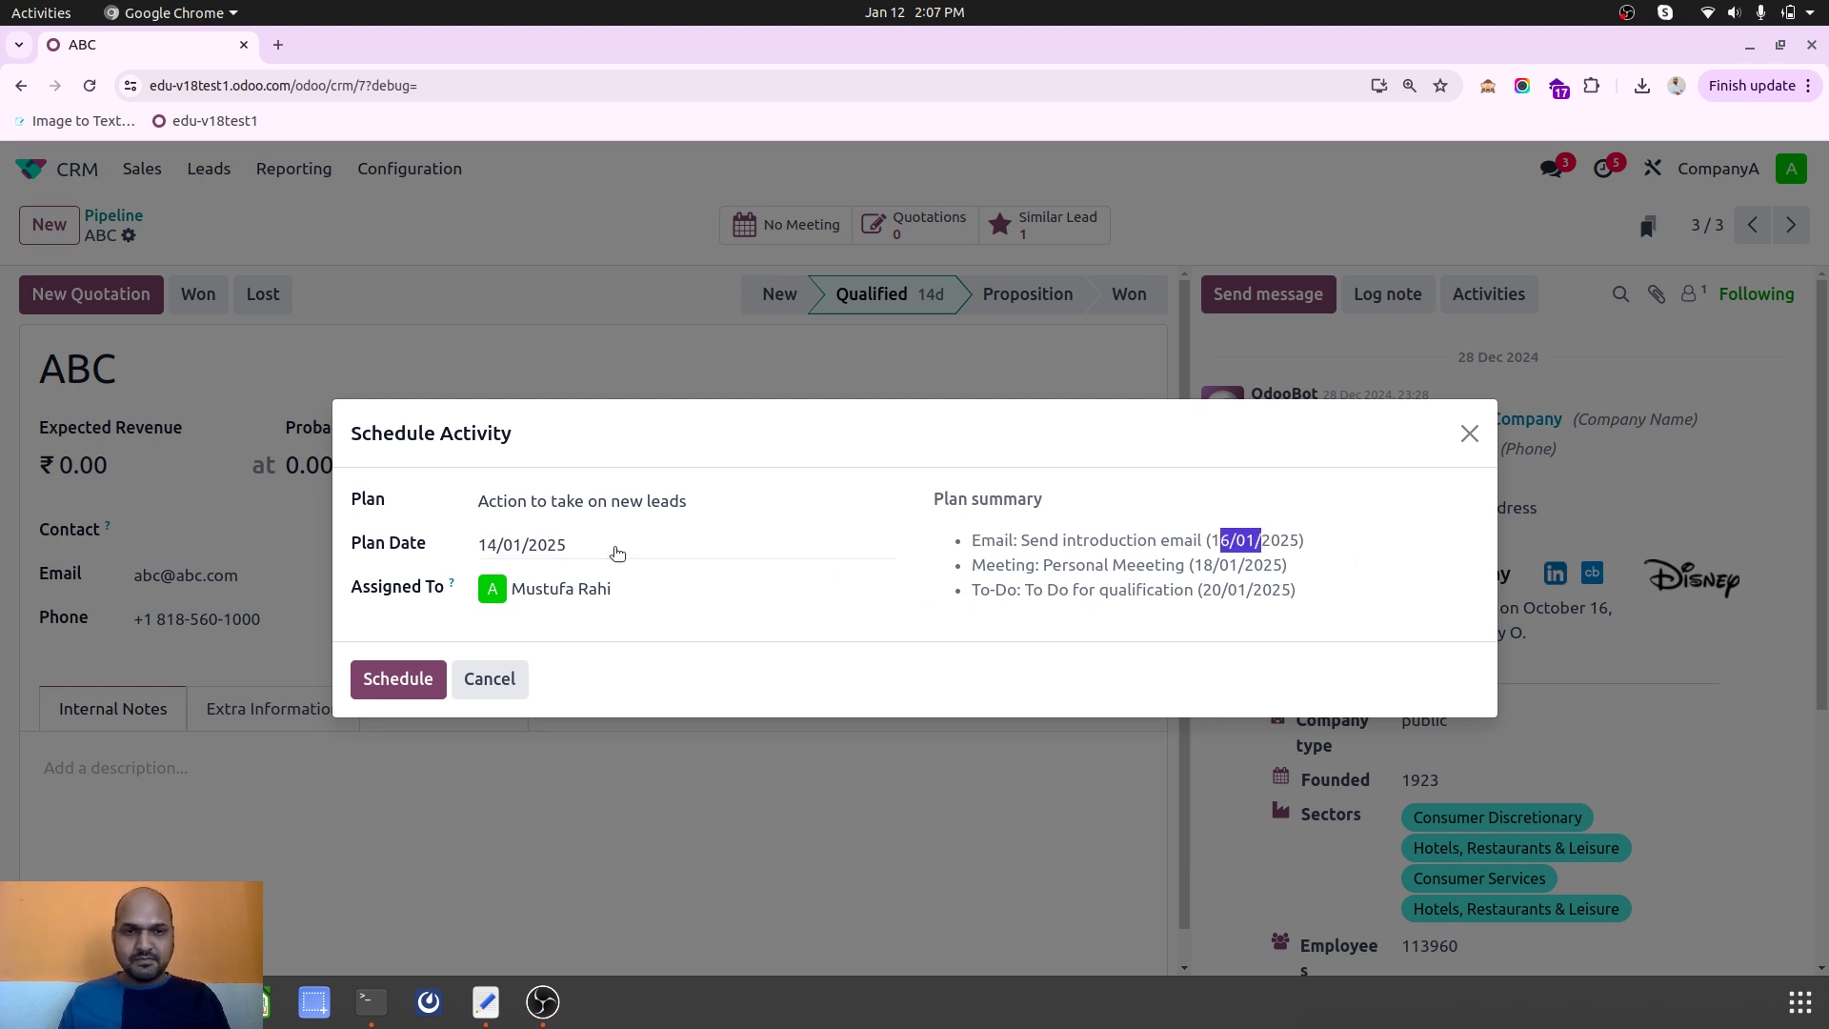
click(617, 551)
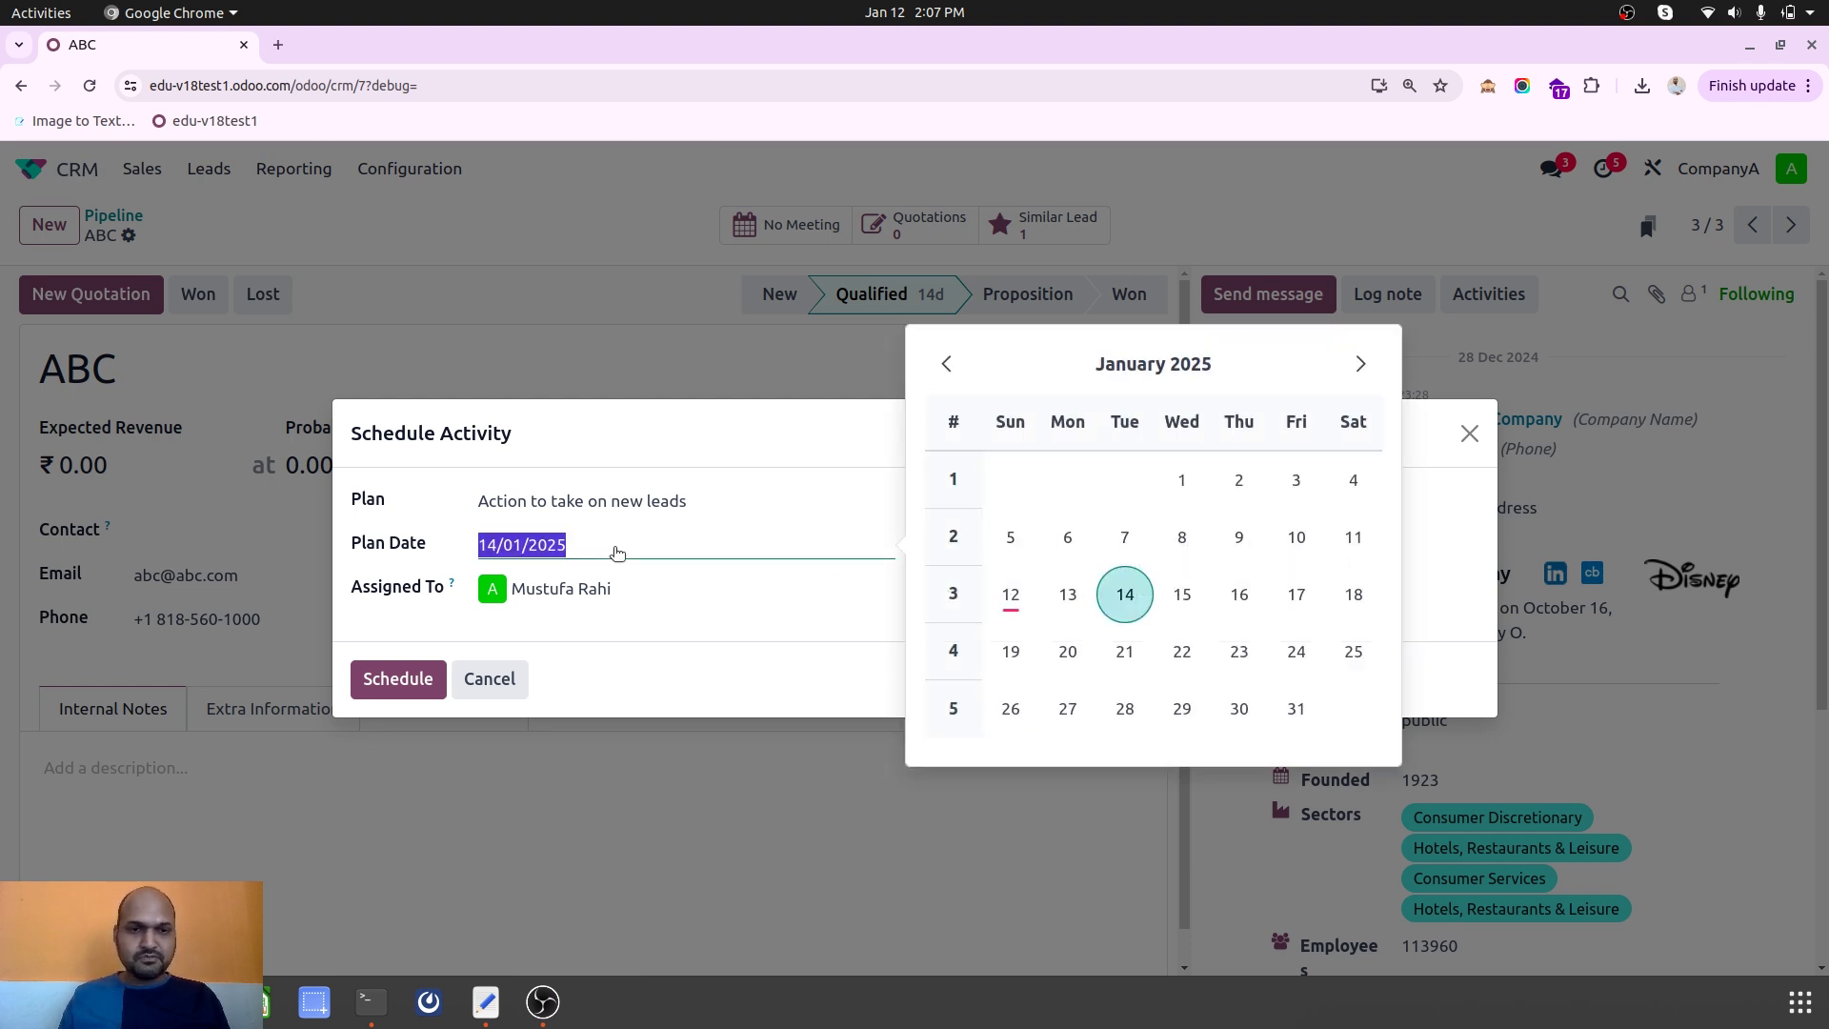
click(1426, 559)
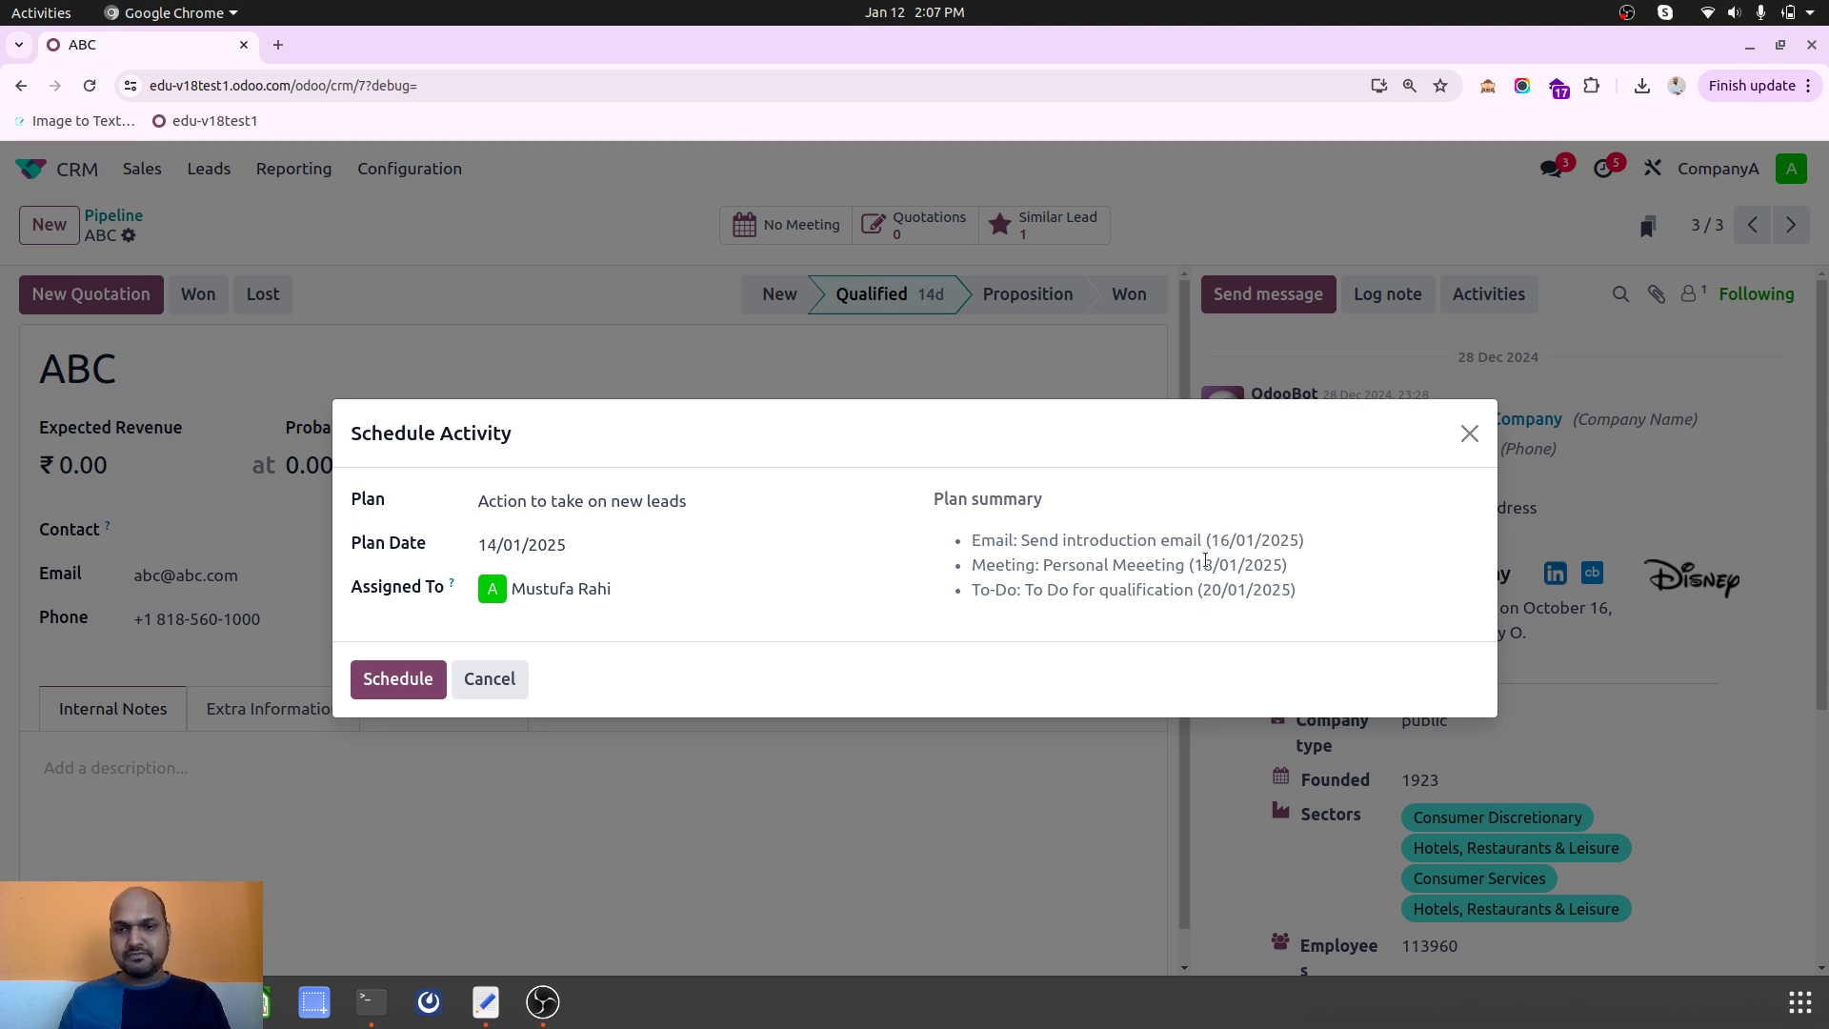
click(391, 683)
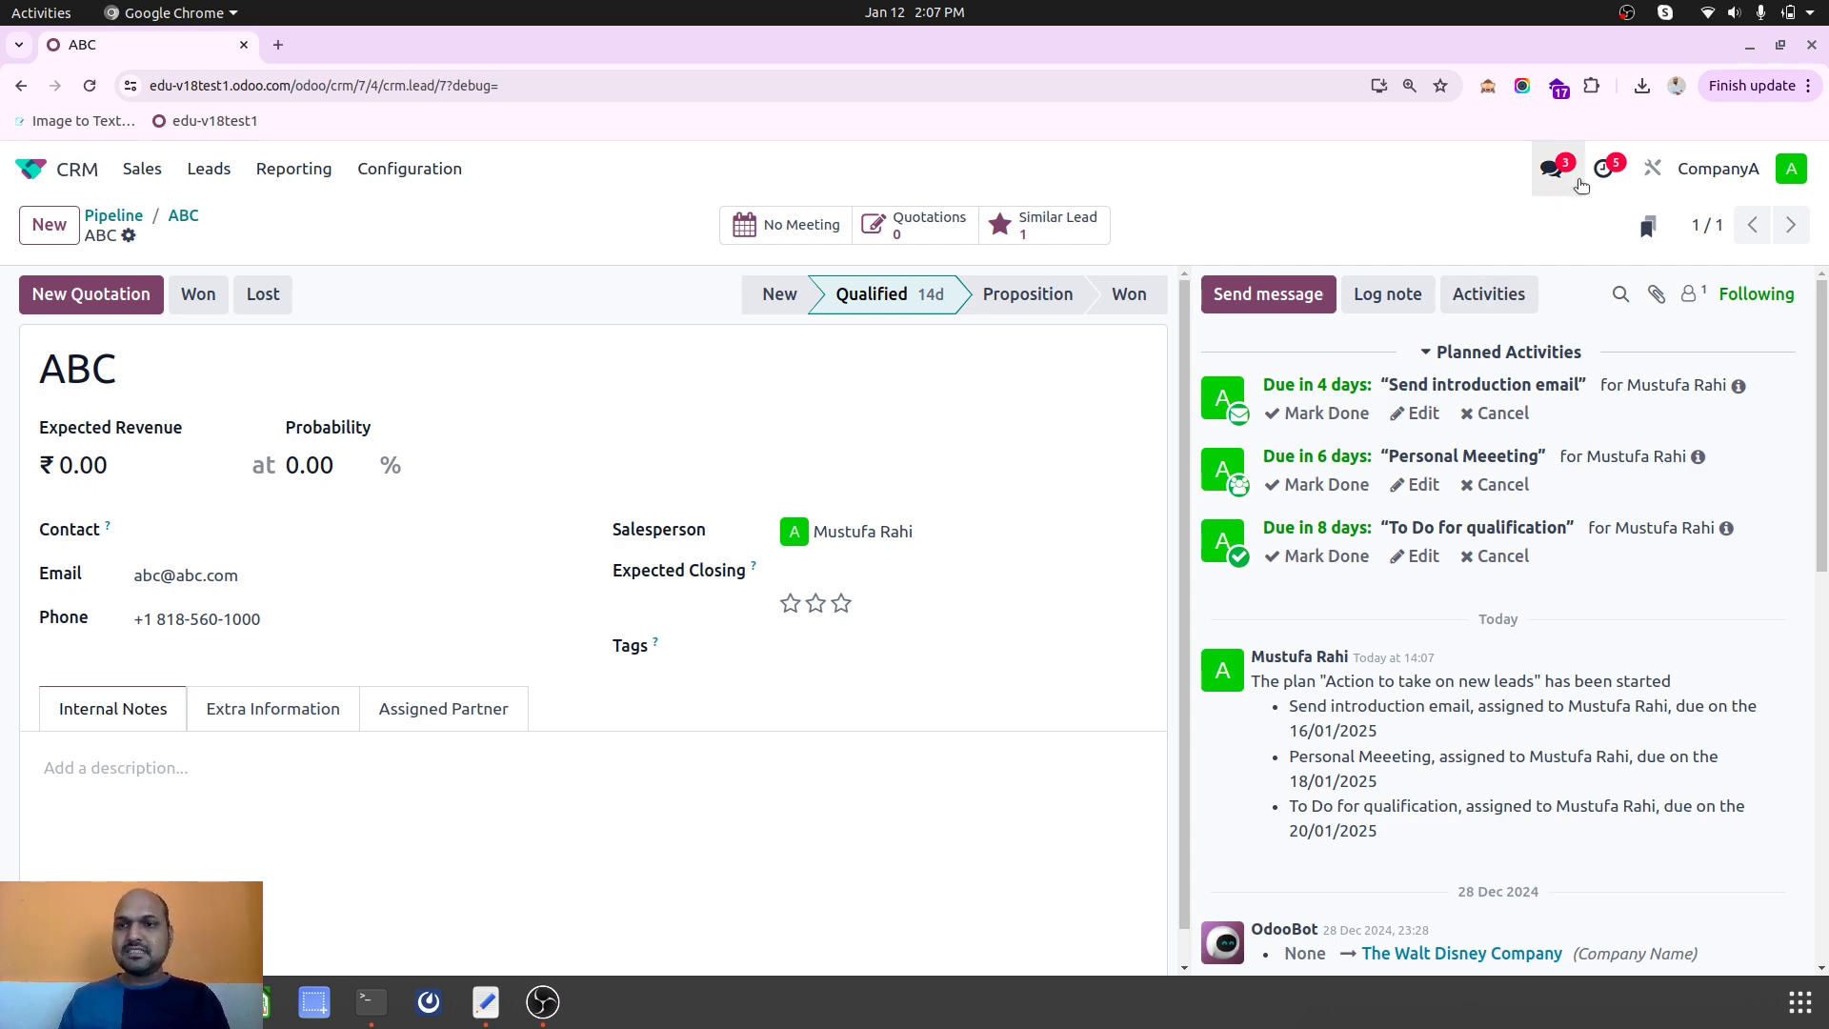
Check the activity overview showing 3 future Lead/Opportunity activities.
click(1603, 170)
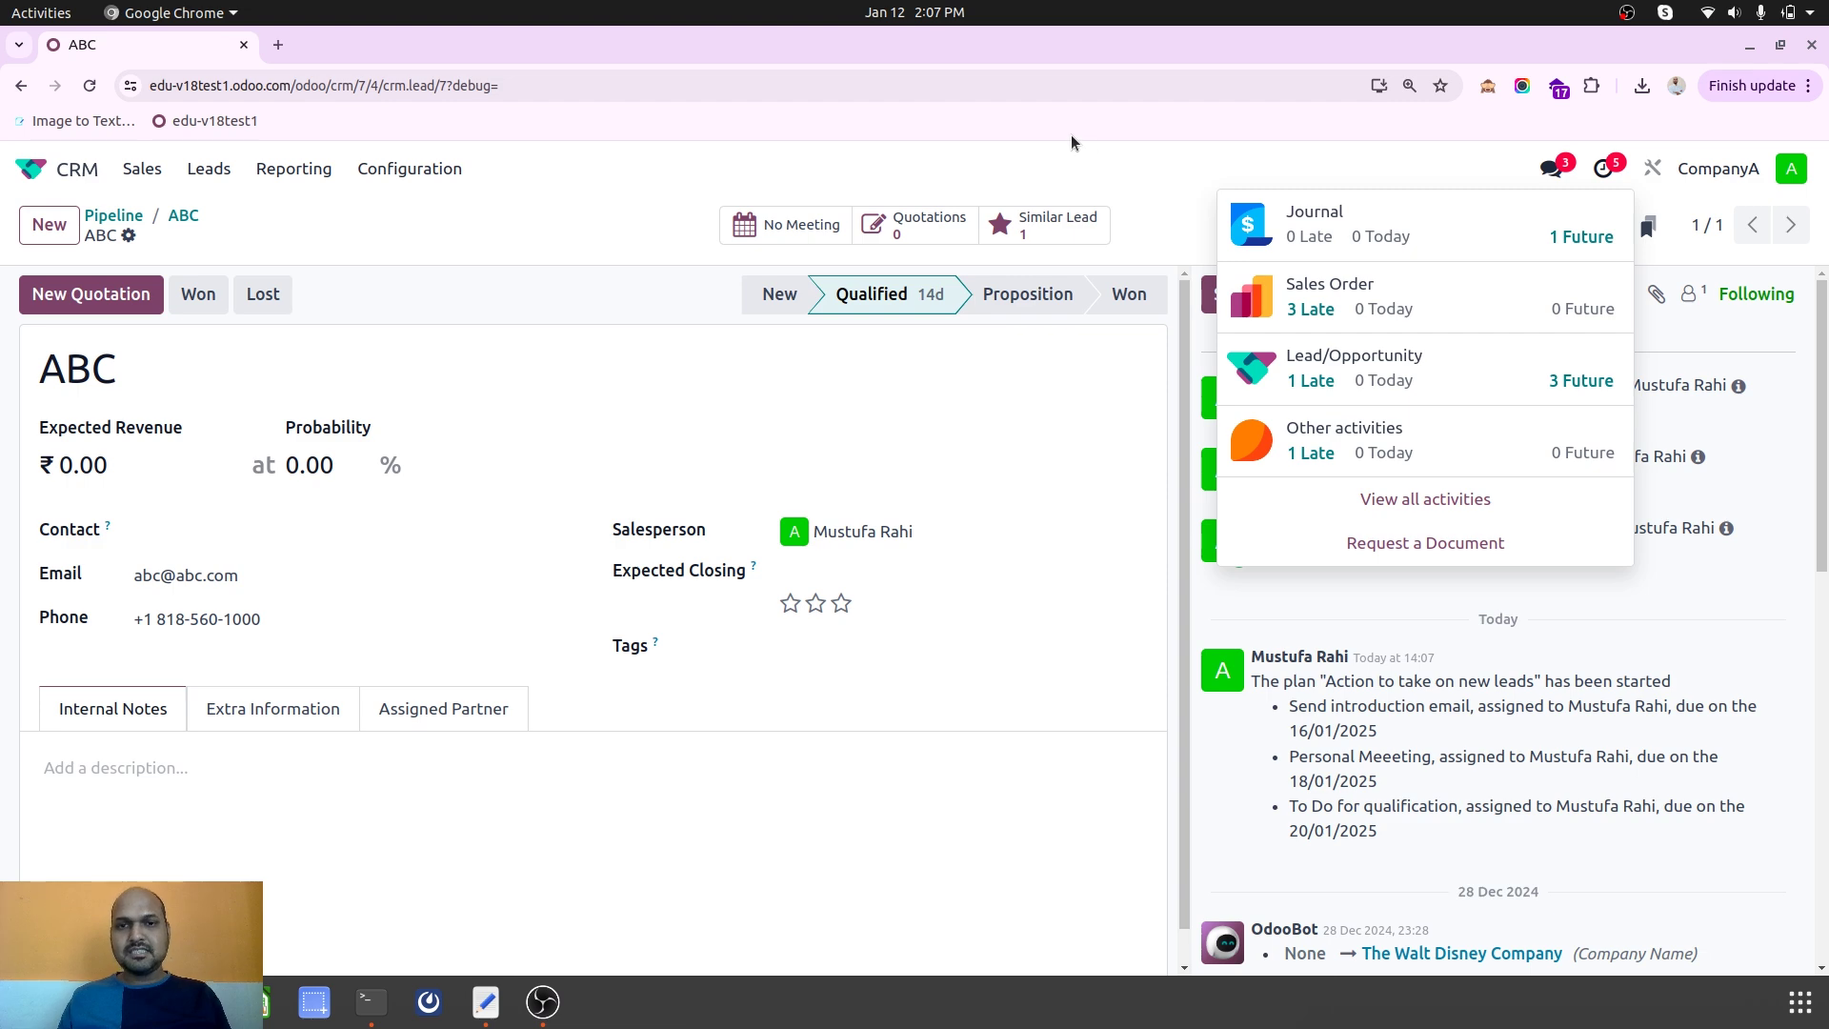
click(1604, 169)
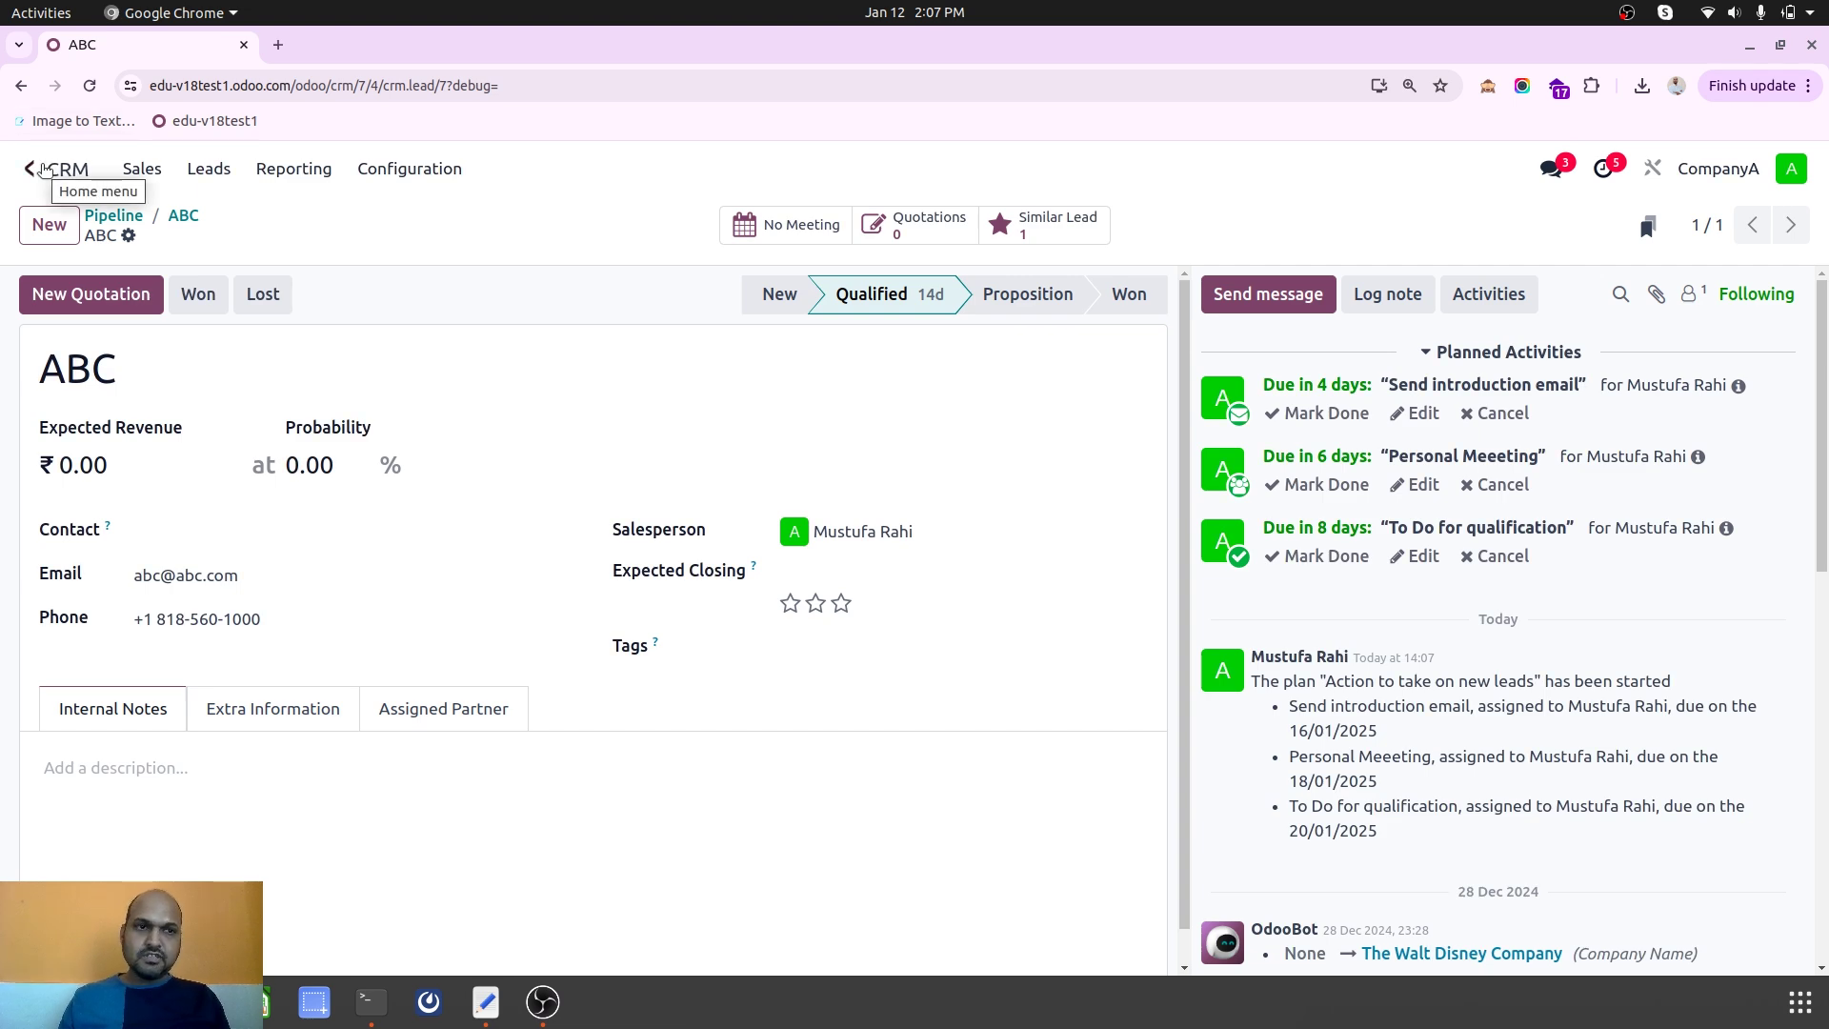
Look through the Inventory app's configuration menu, found by searching 'inv'.
click(43, 170)
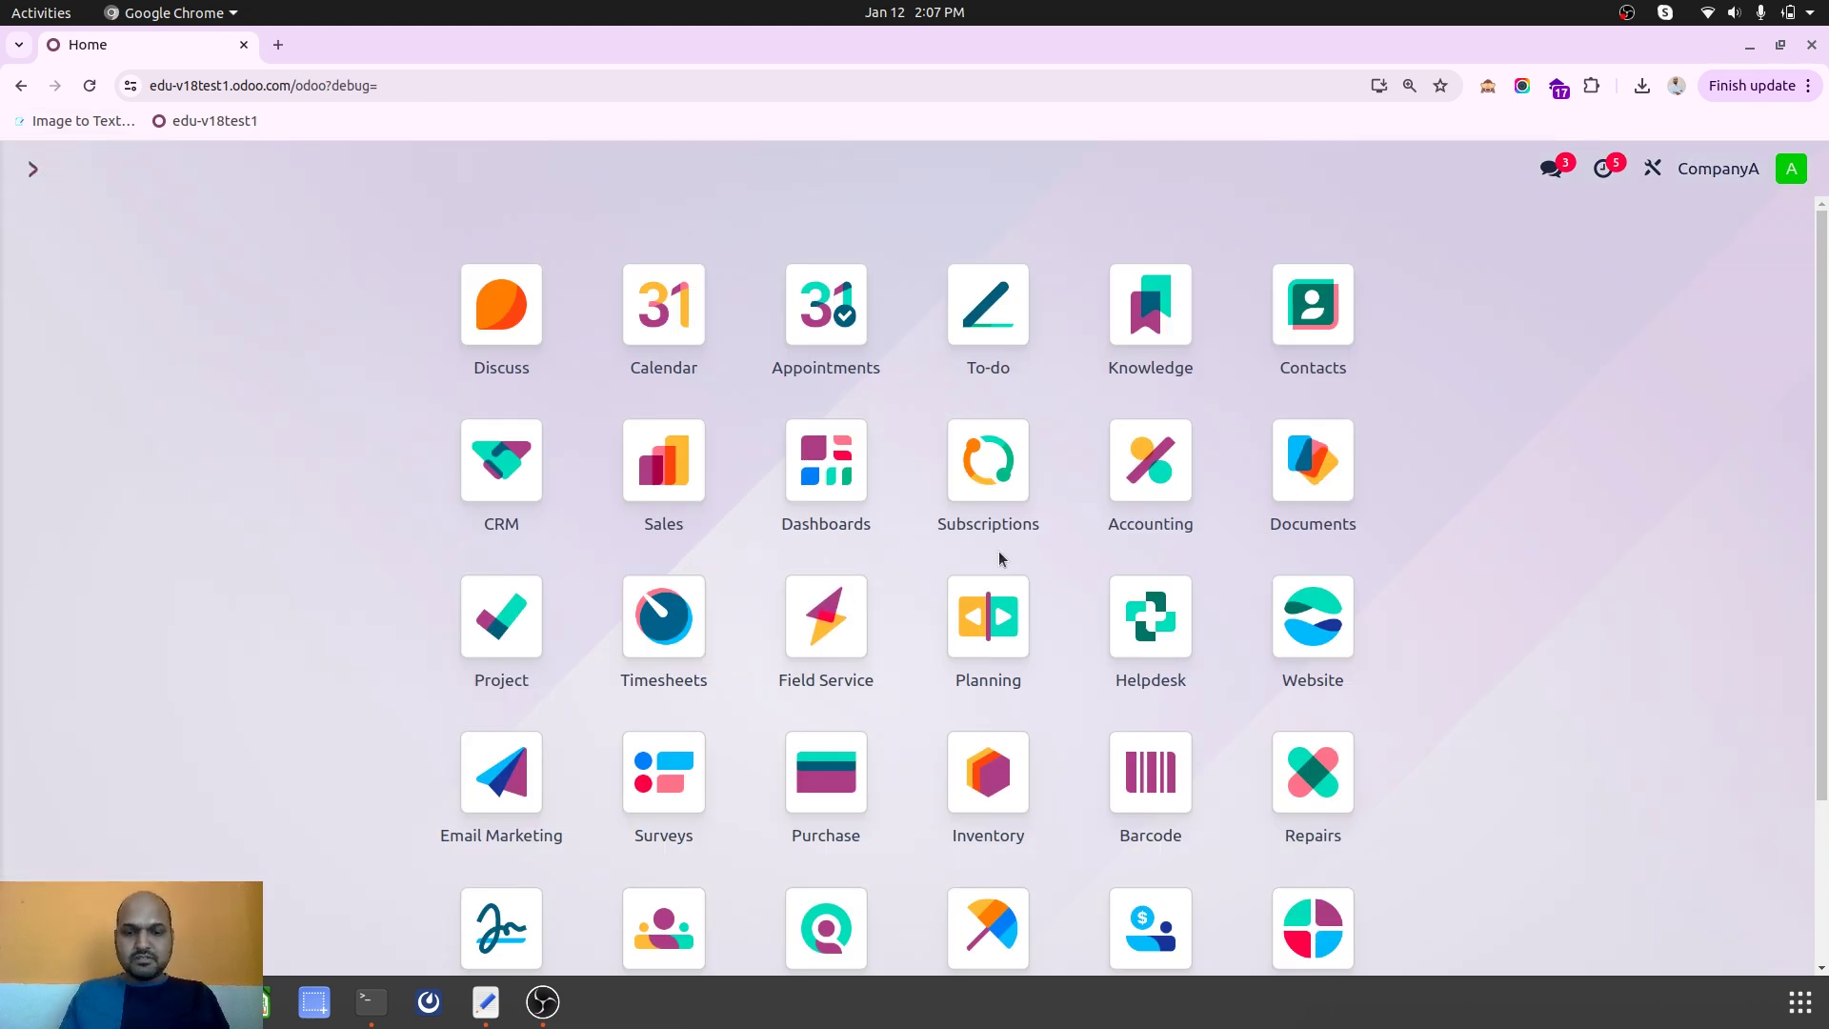
text(inv)
key(Return)
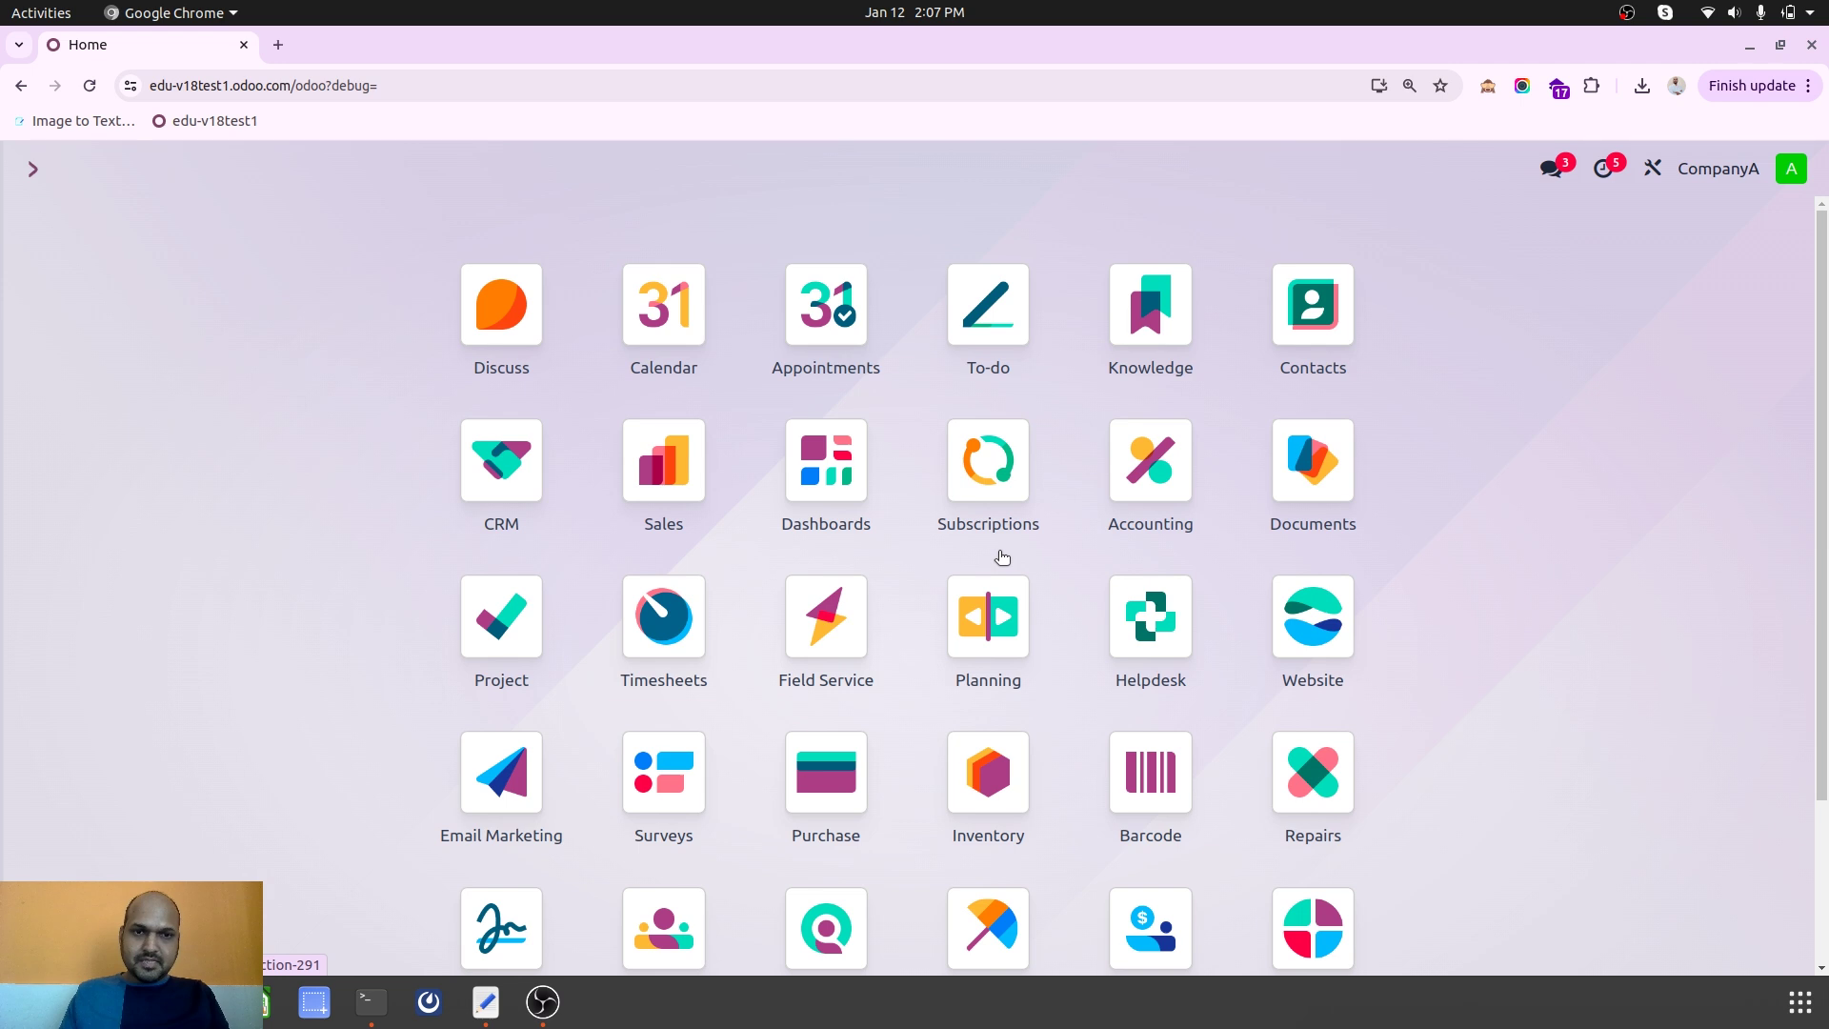
click(586, 181)
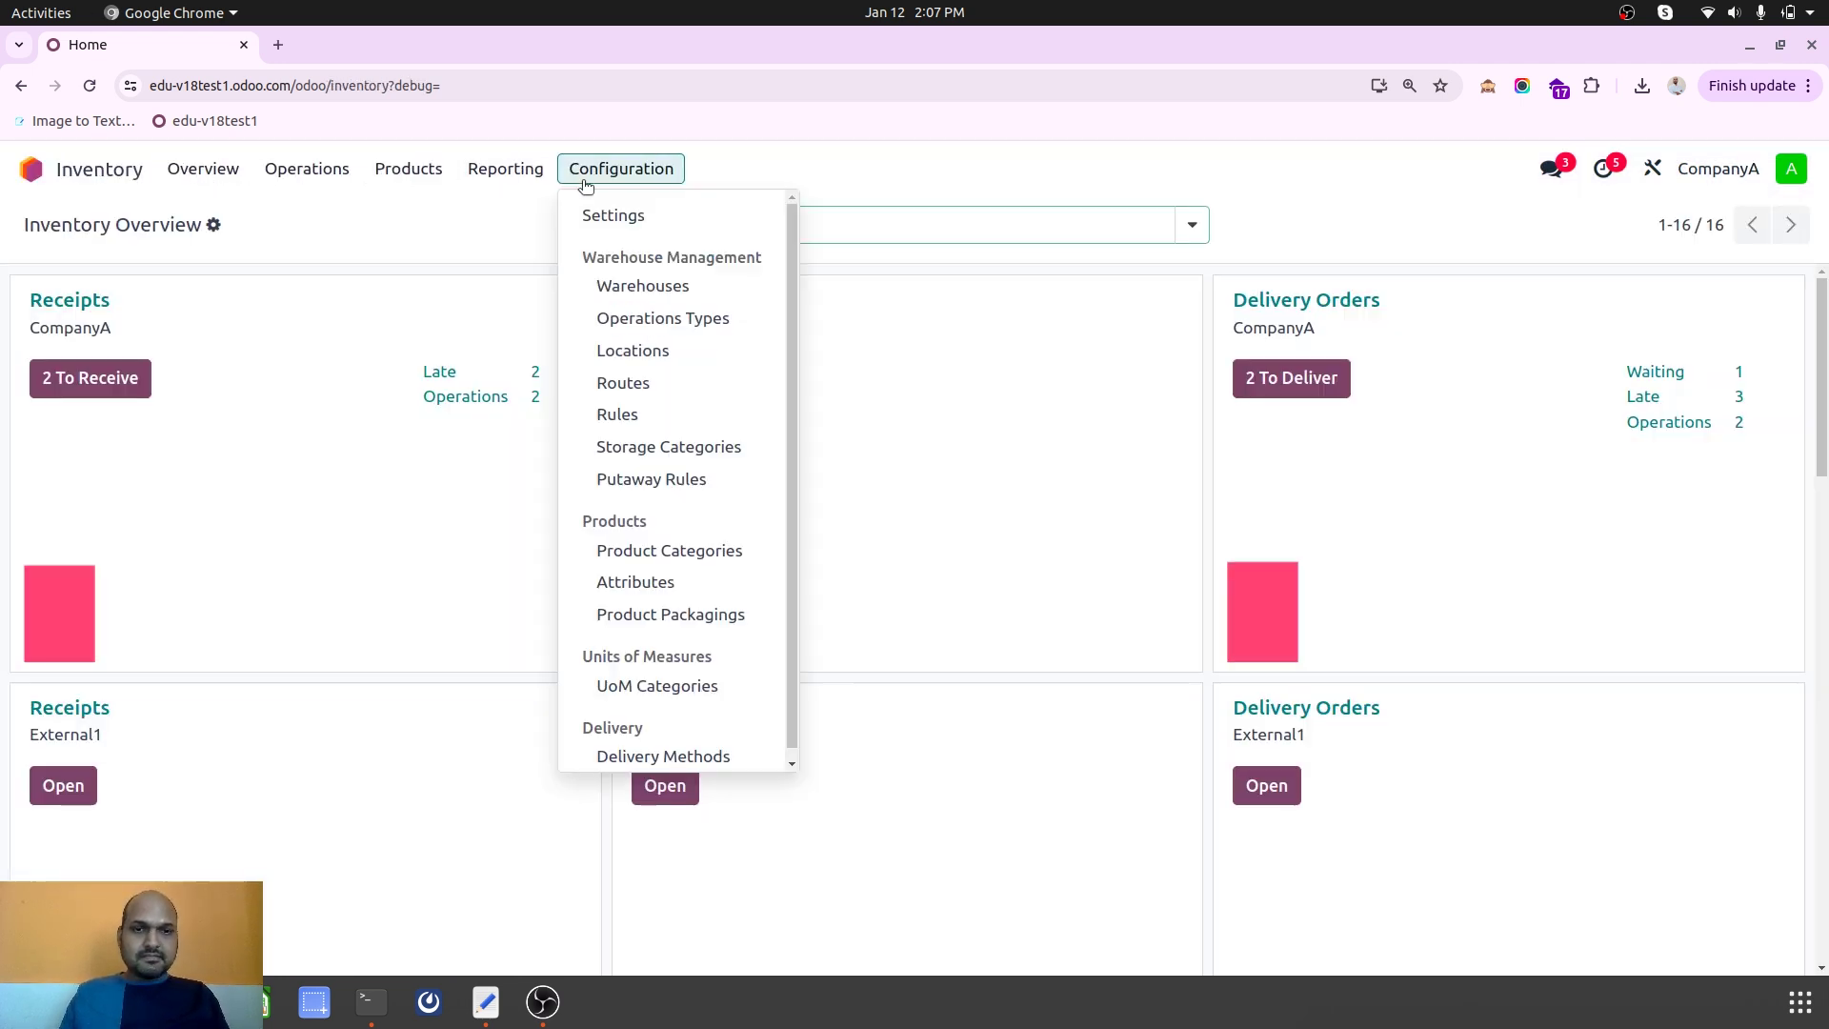
scroll(679, 647, down, 1)
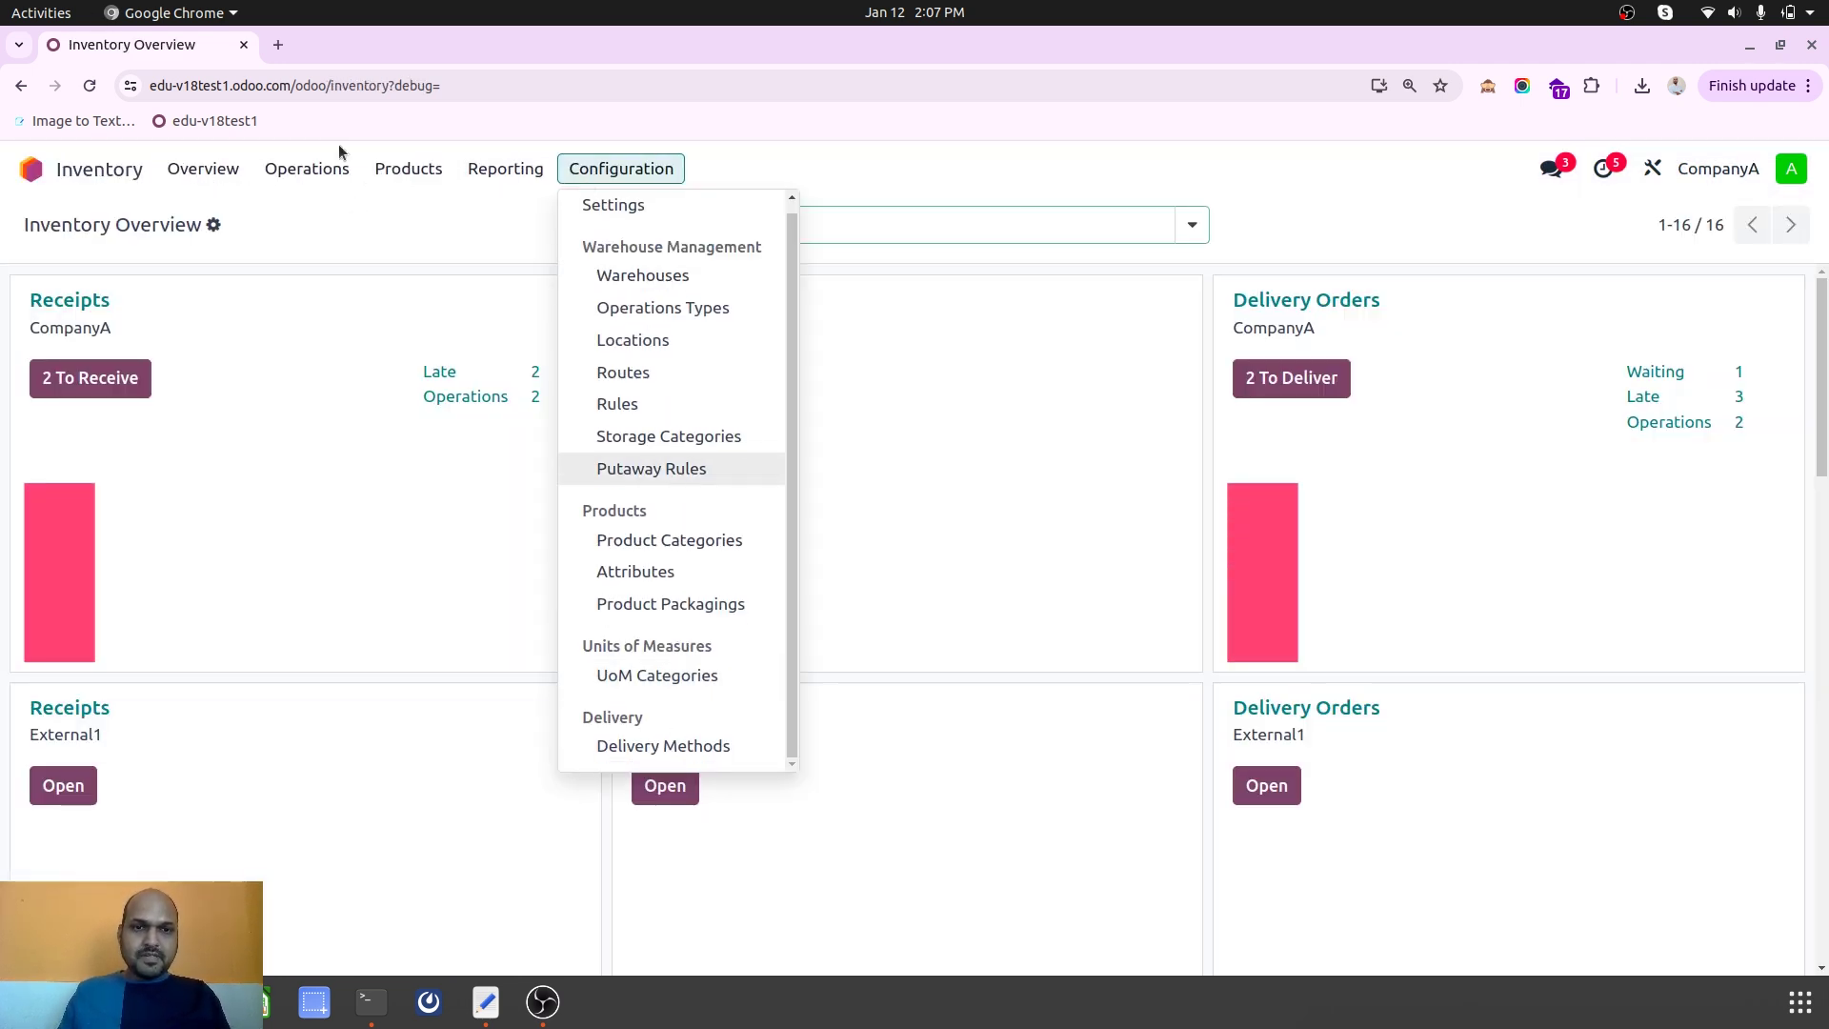
click(69, 175)
Search 'invoice', browse the Accounting menus, and return to the home app grid.
text(invoice)
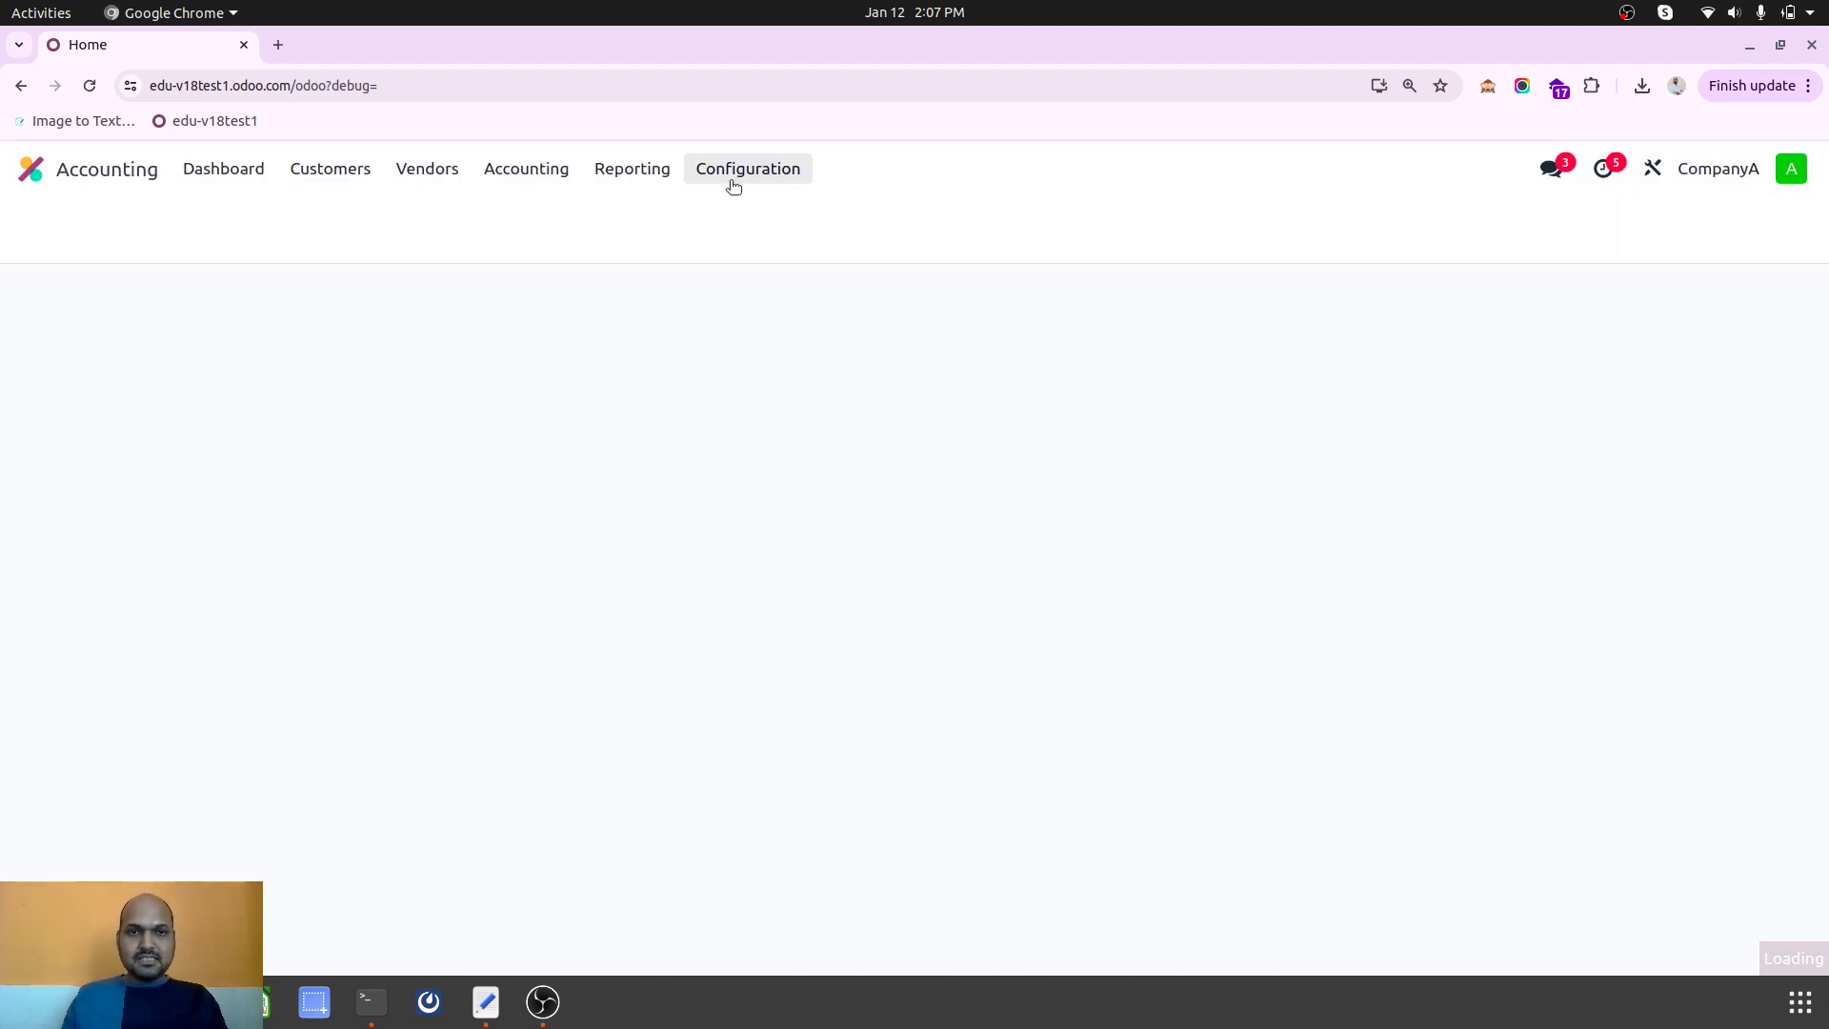
click(739, 176)
scroll(789, 572, down, 4)
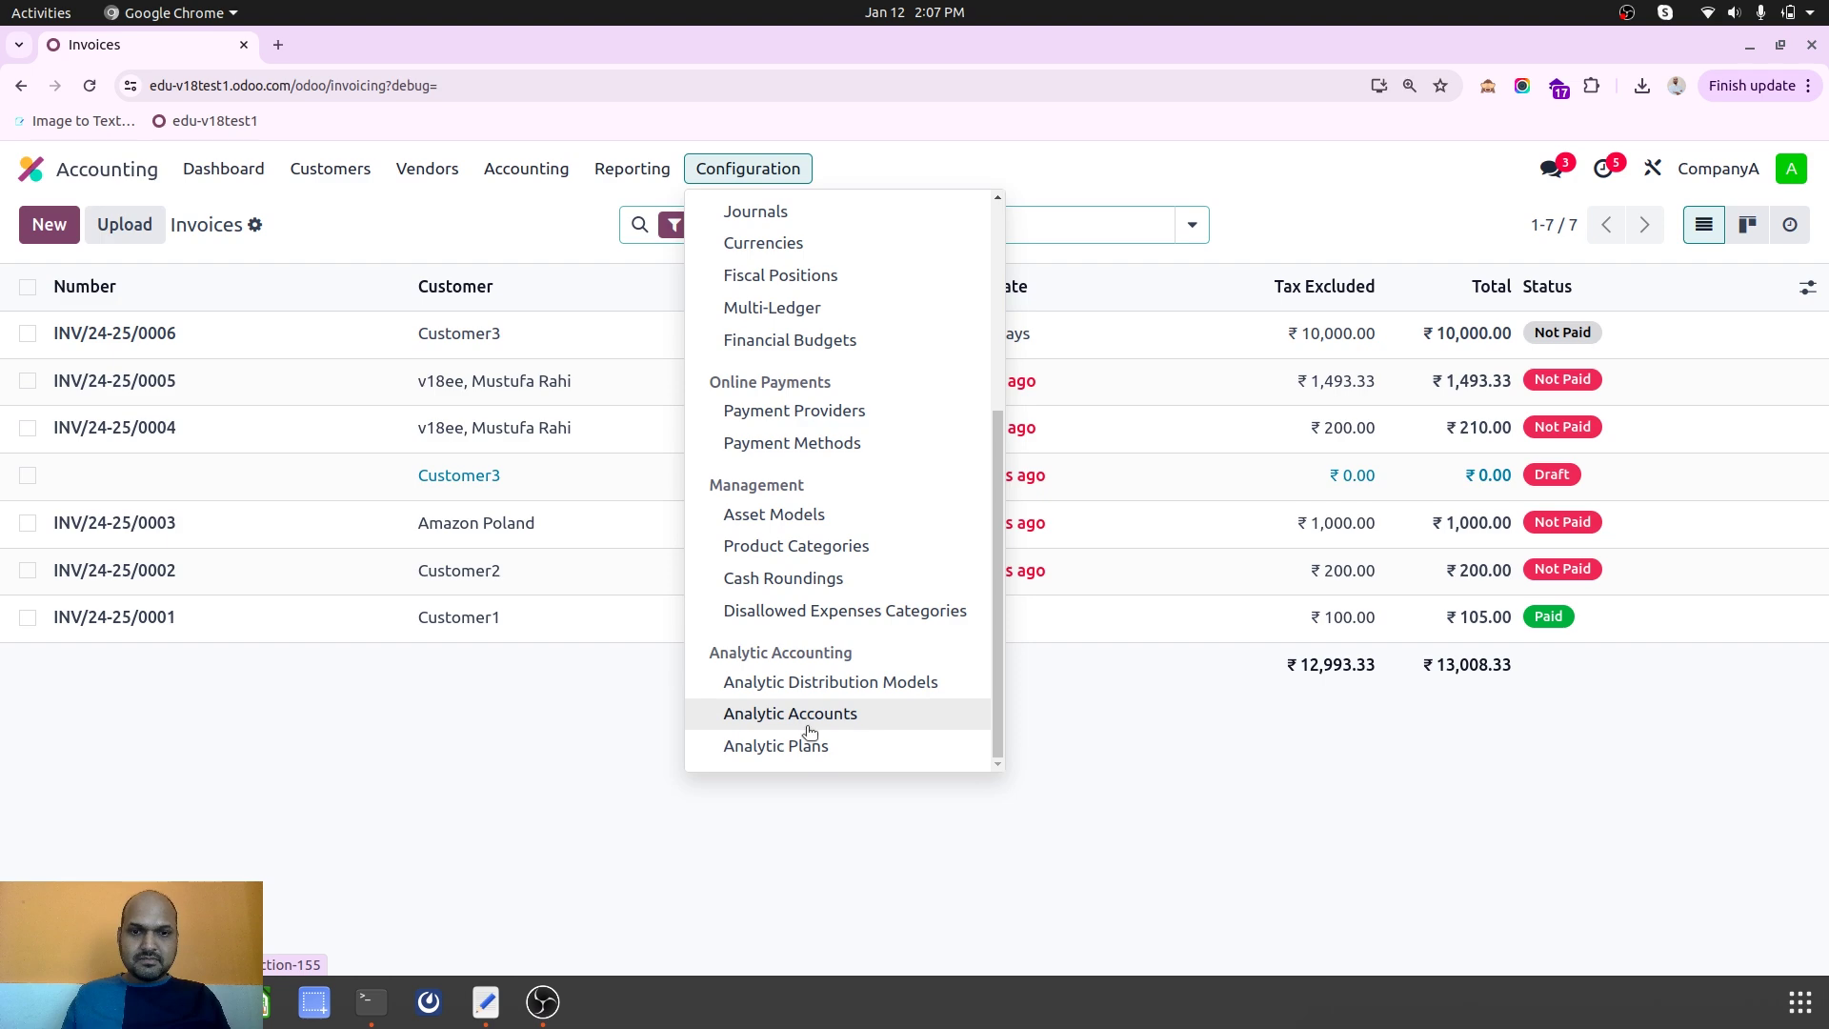
scroll(844, 575, up, 4)
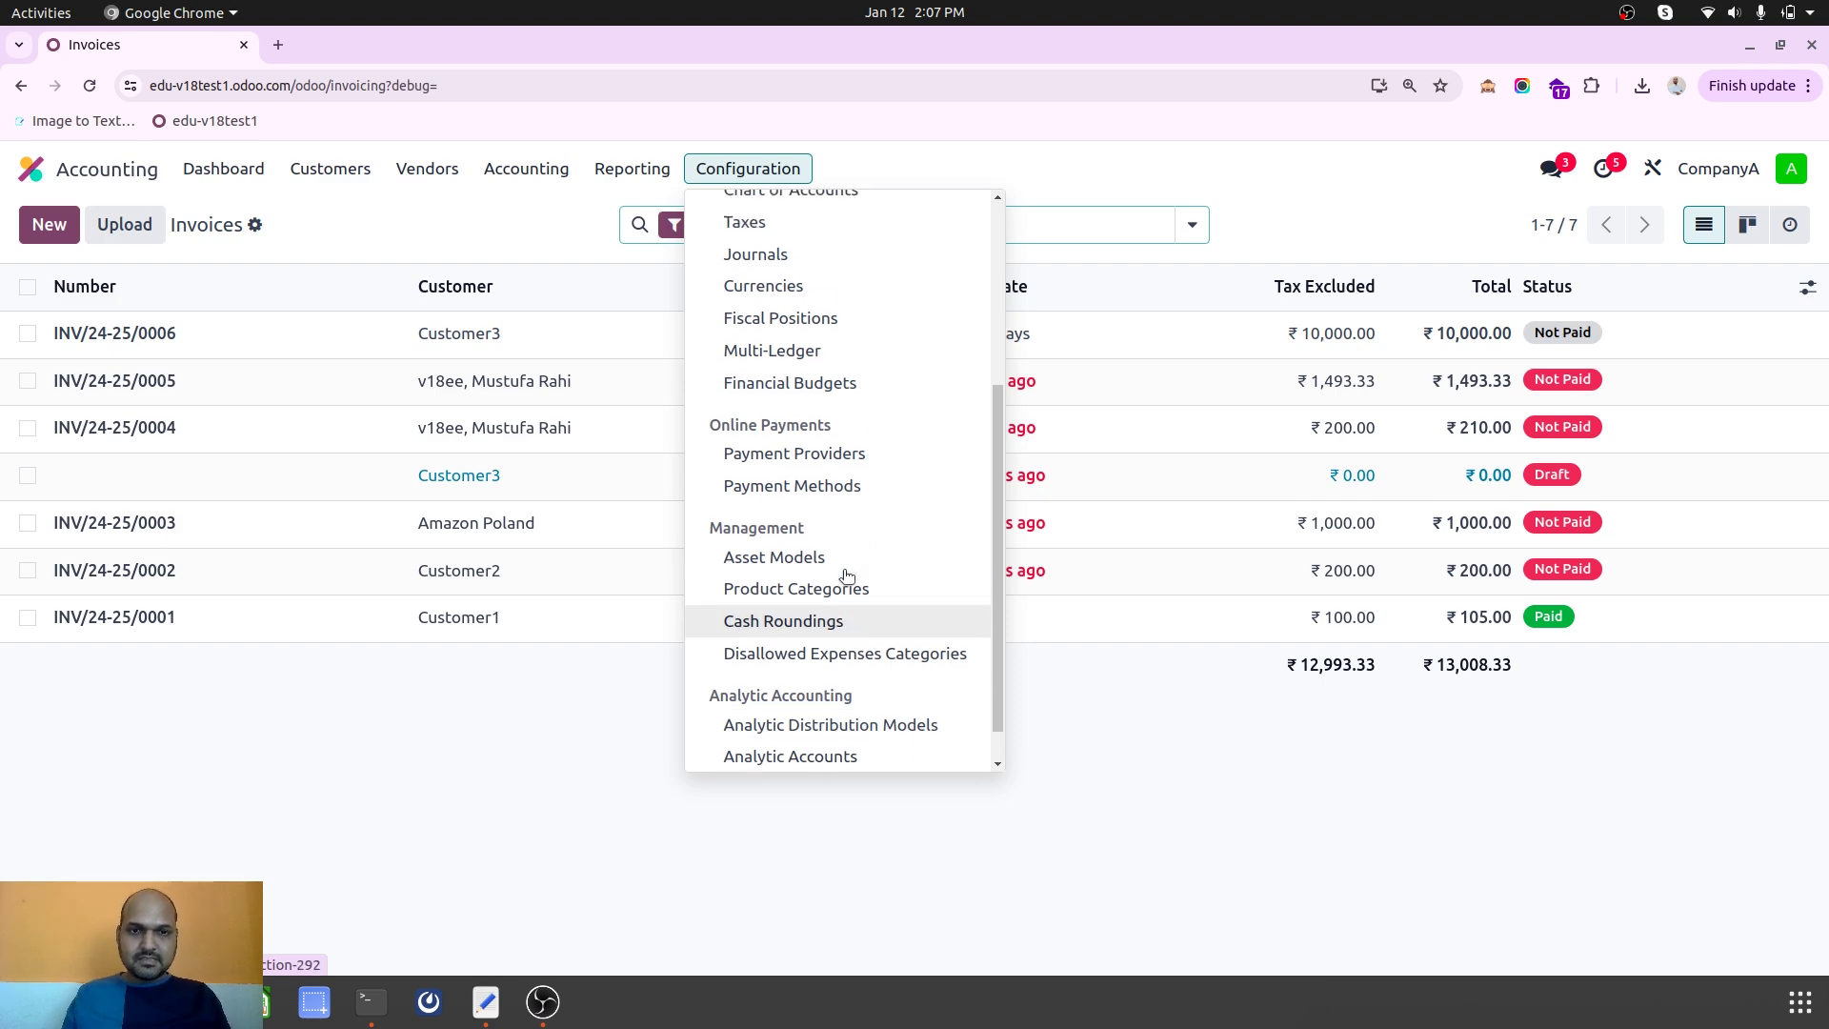
scroll(843, 570, up, 3)
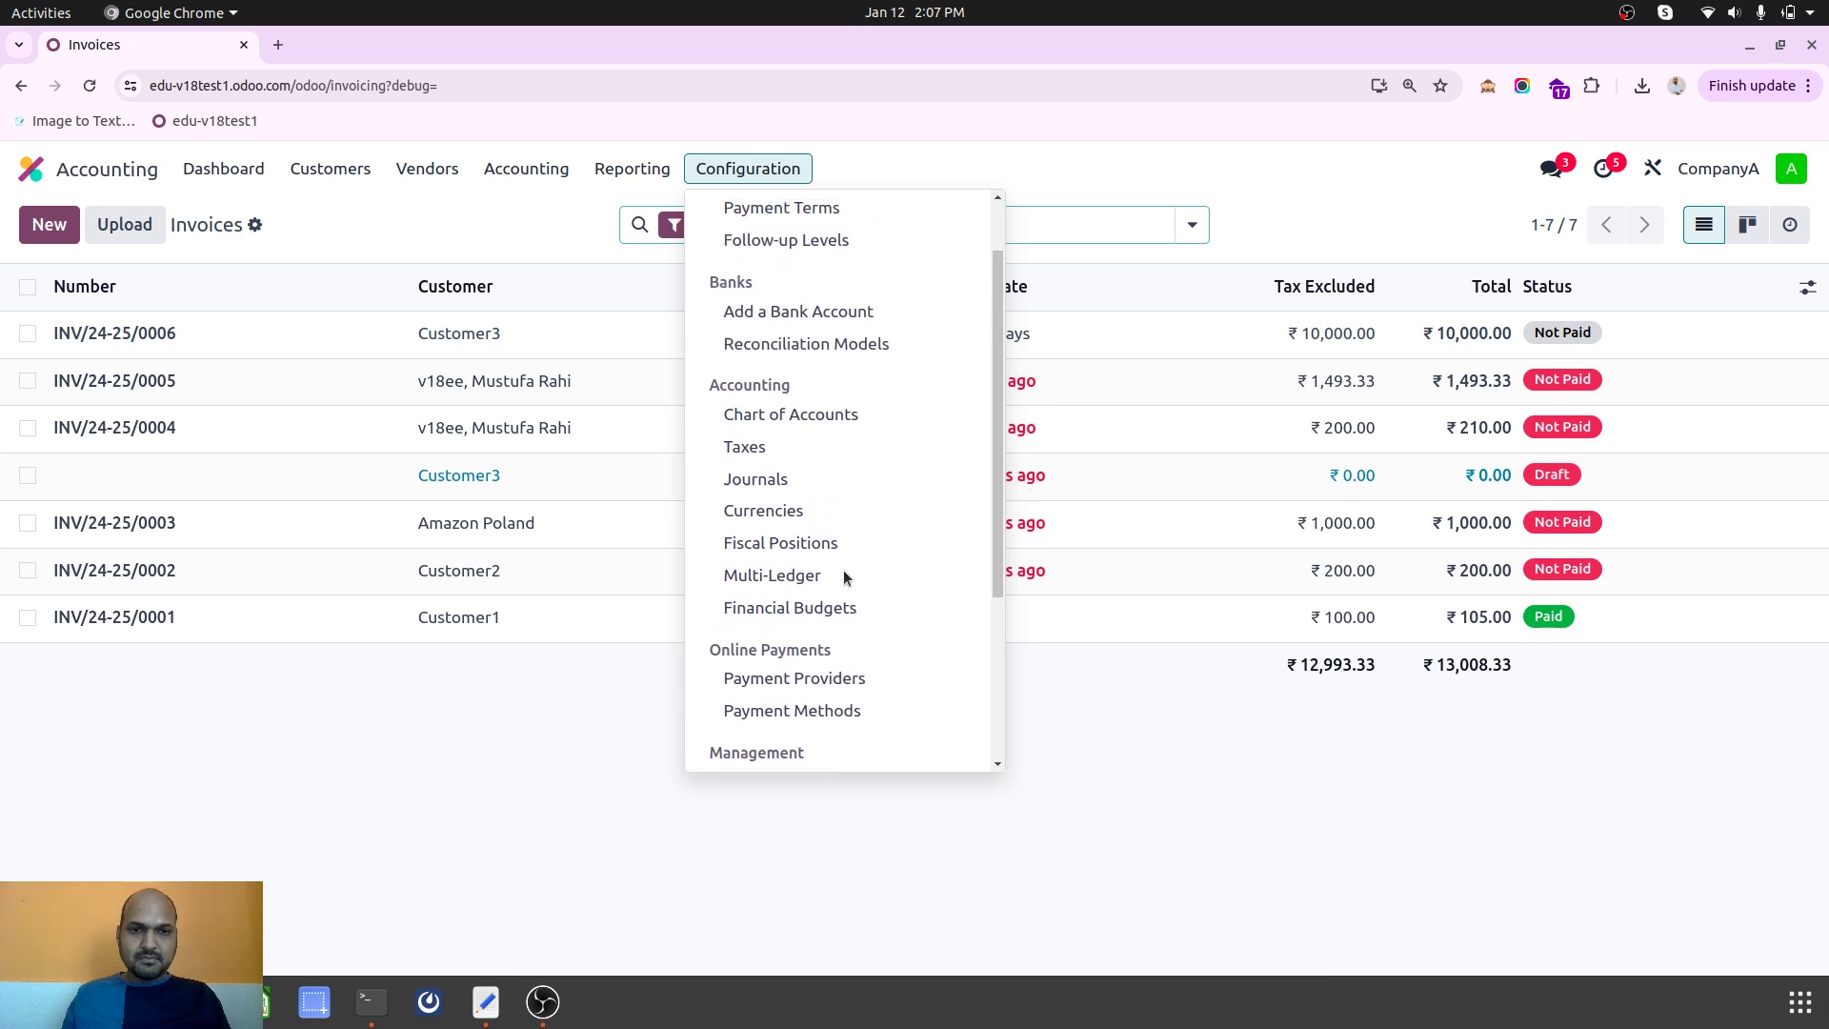
click(552, 209)
click(632, 169)
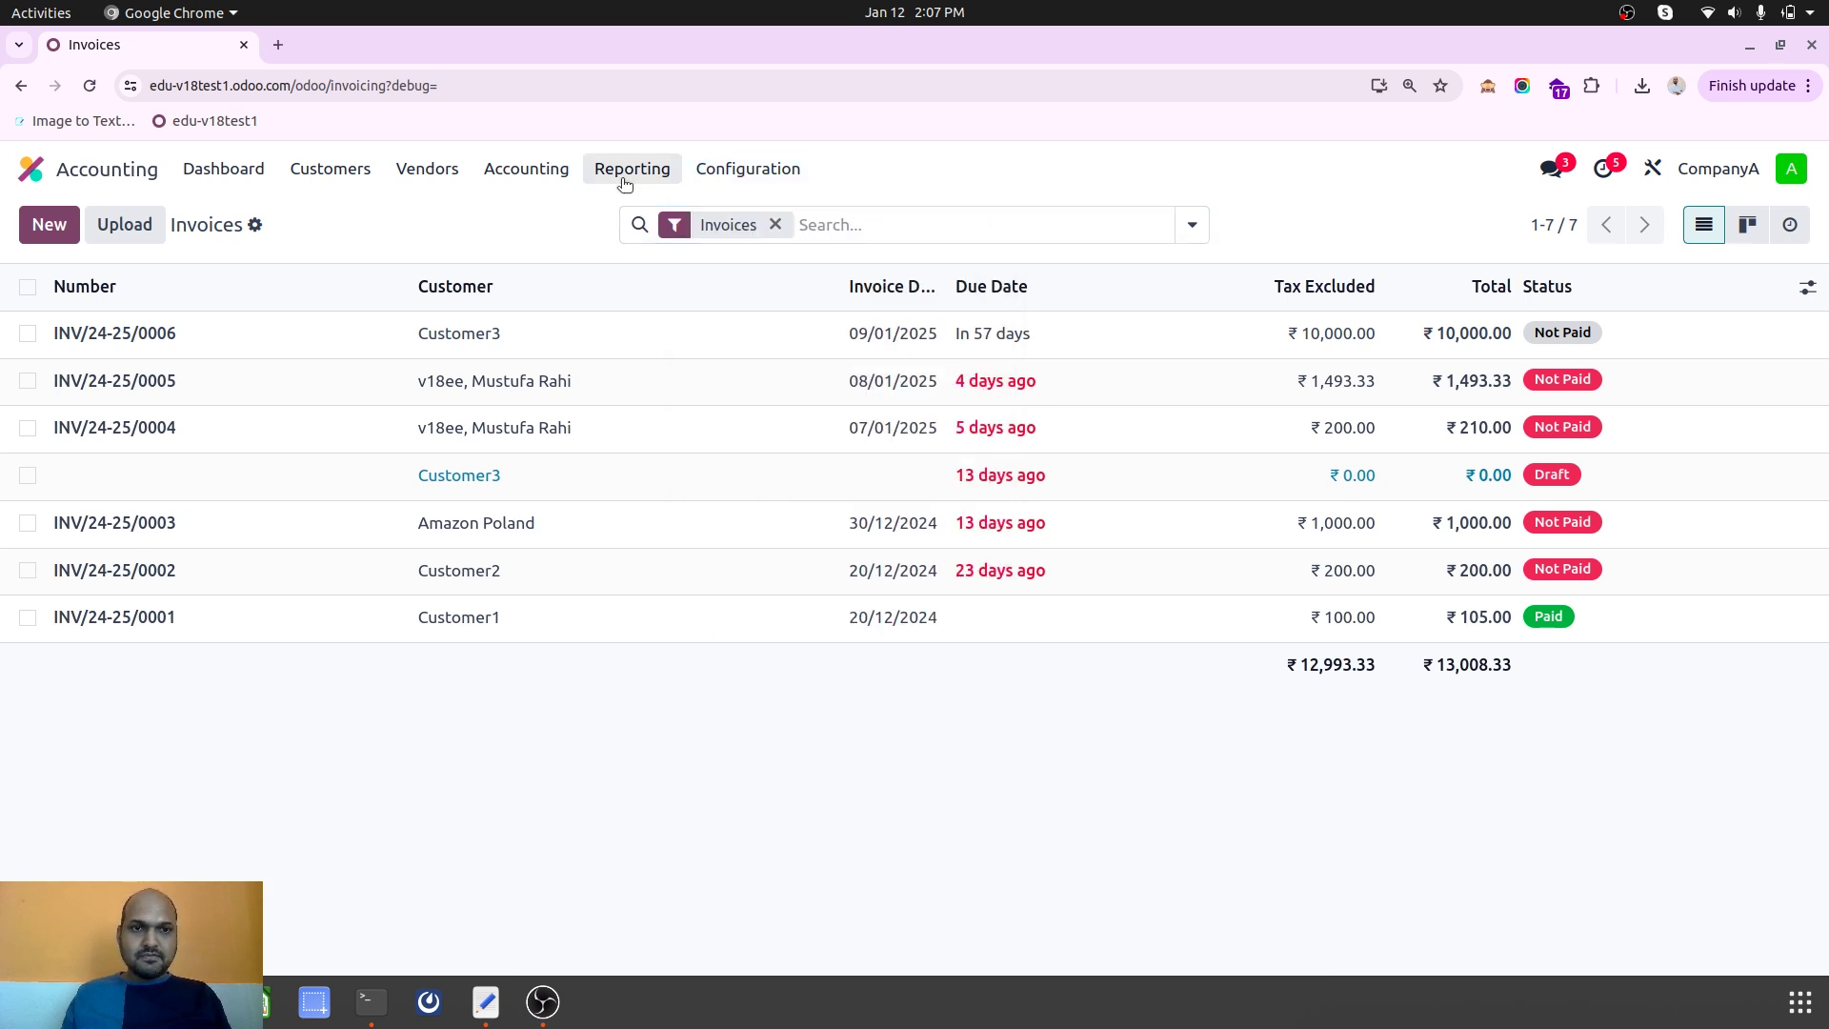
click(526, 168)
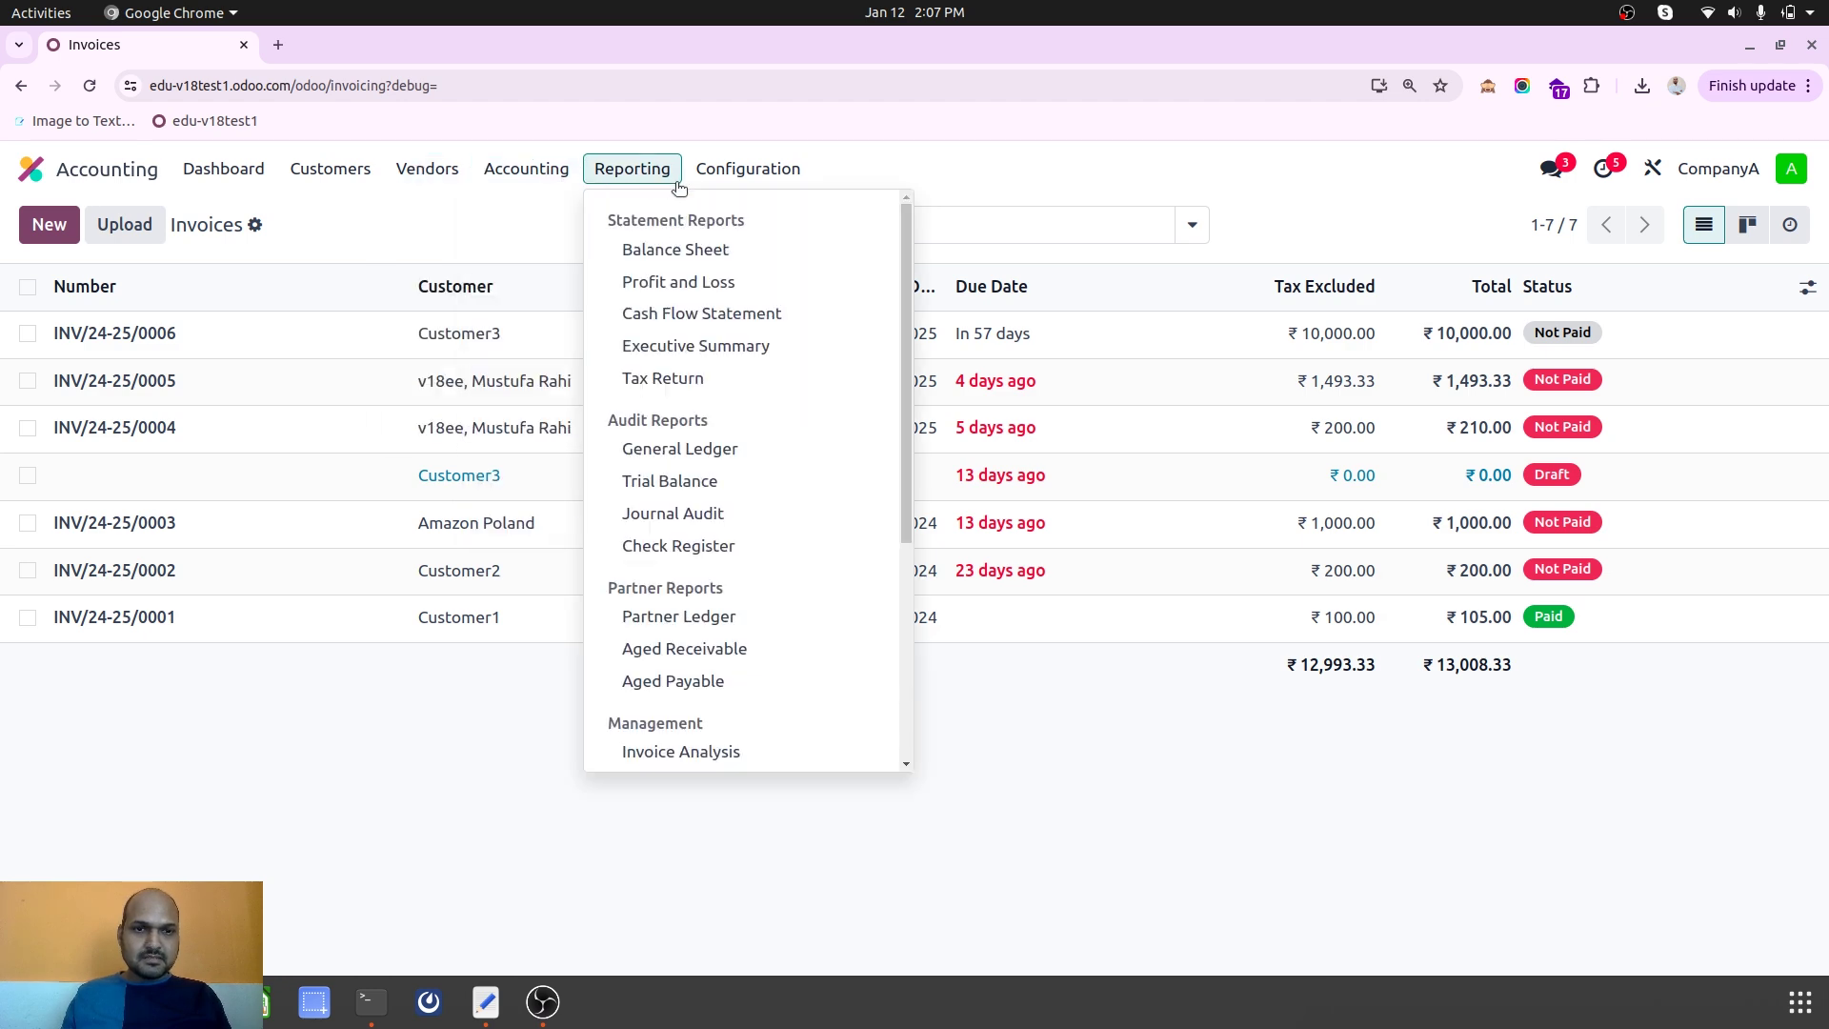
click(415, 213)
click(31, 165)
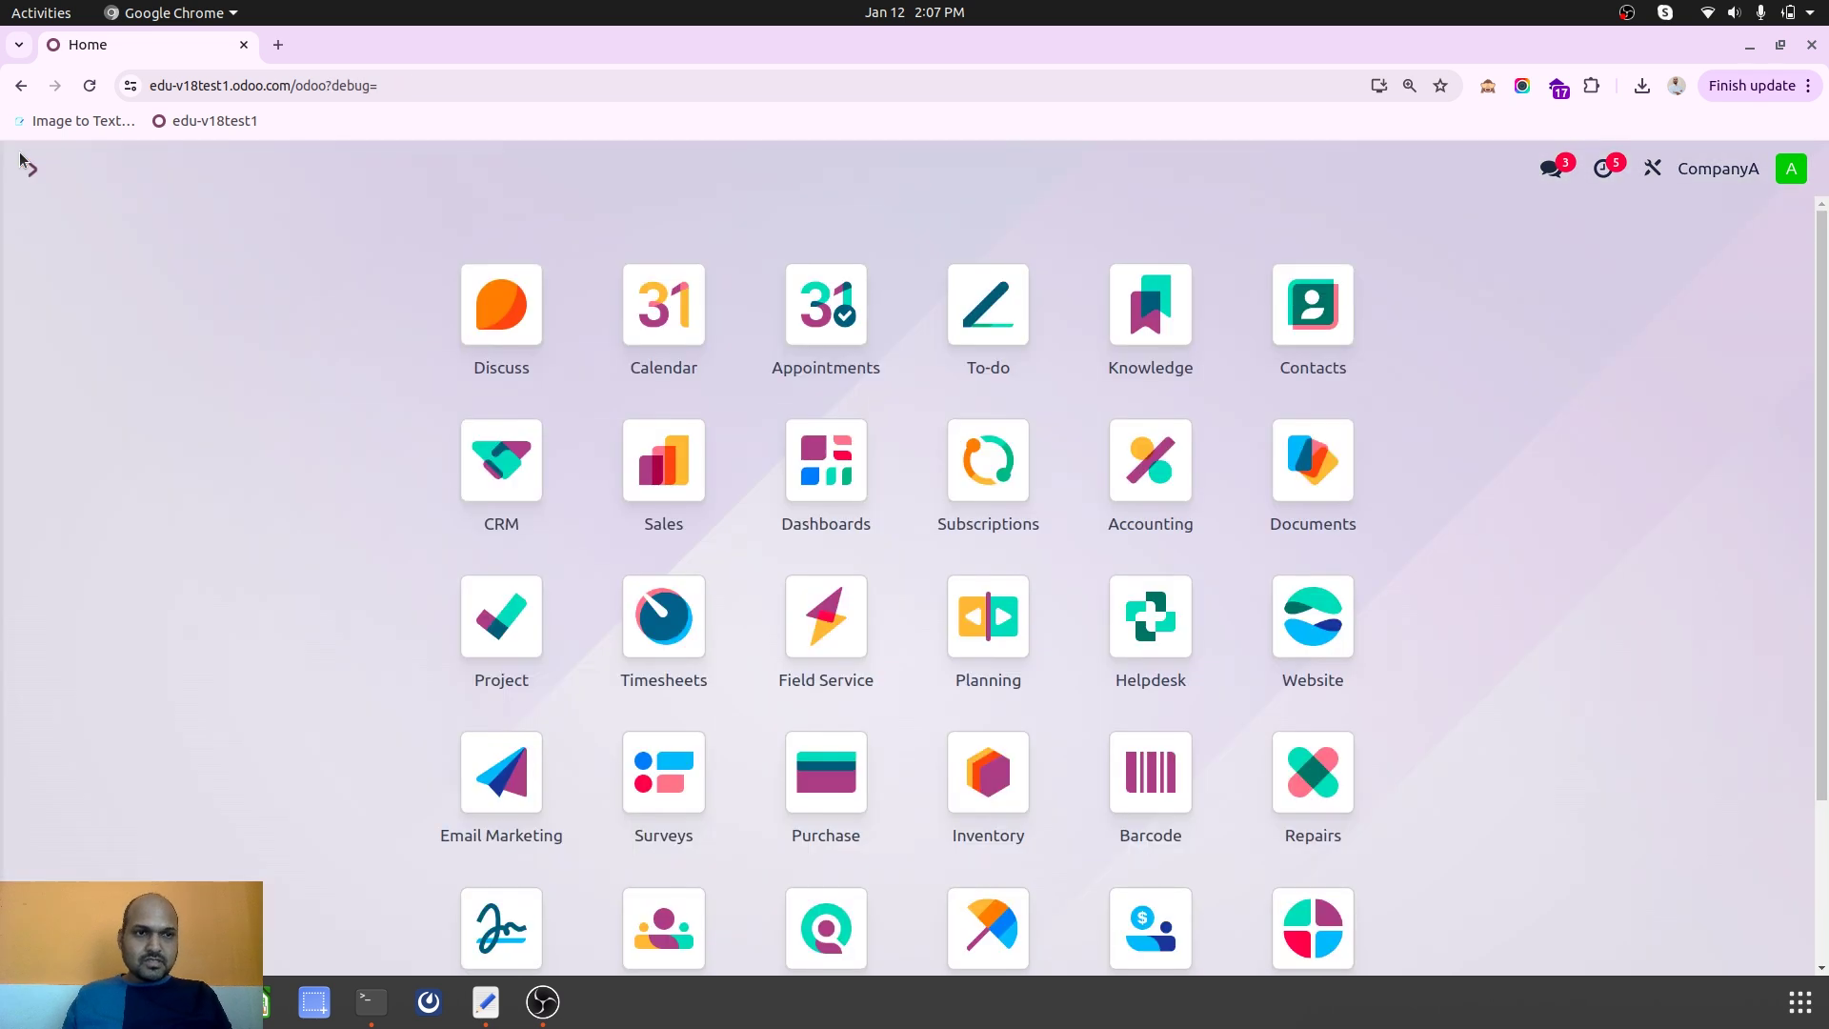
Search menus for 'activity' and open Project / Configuration / Activity Plans.
text(activity)
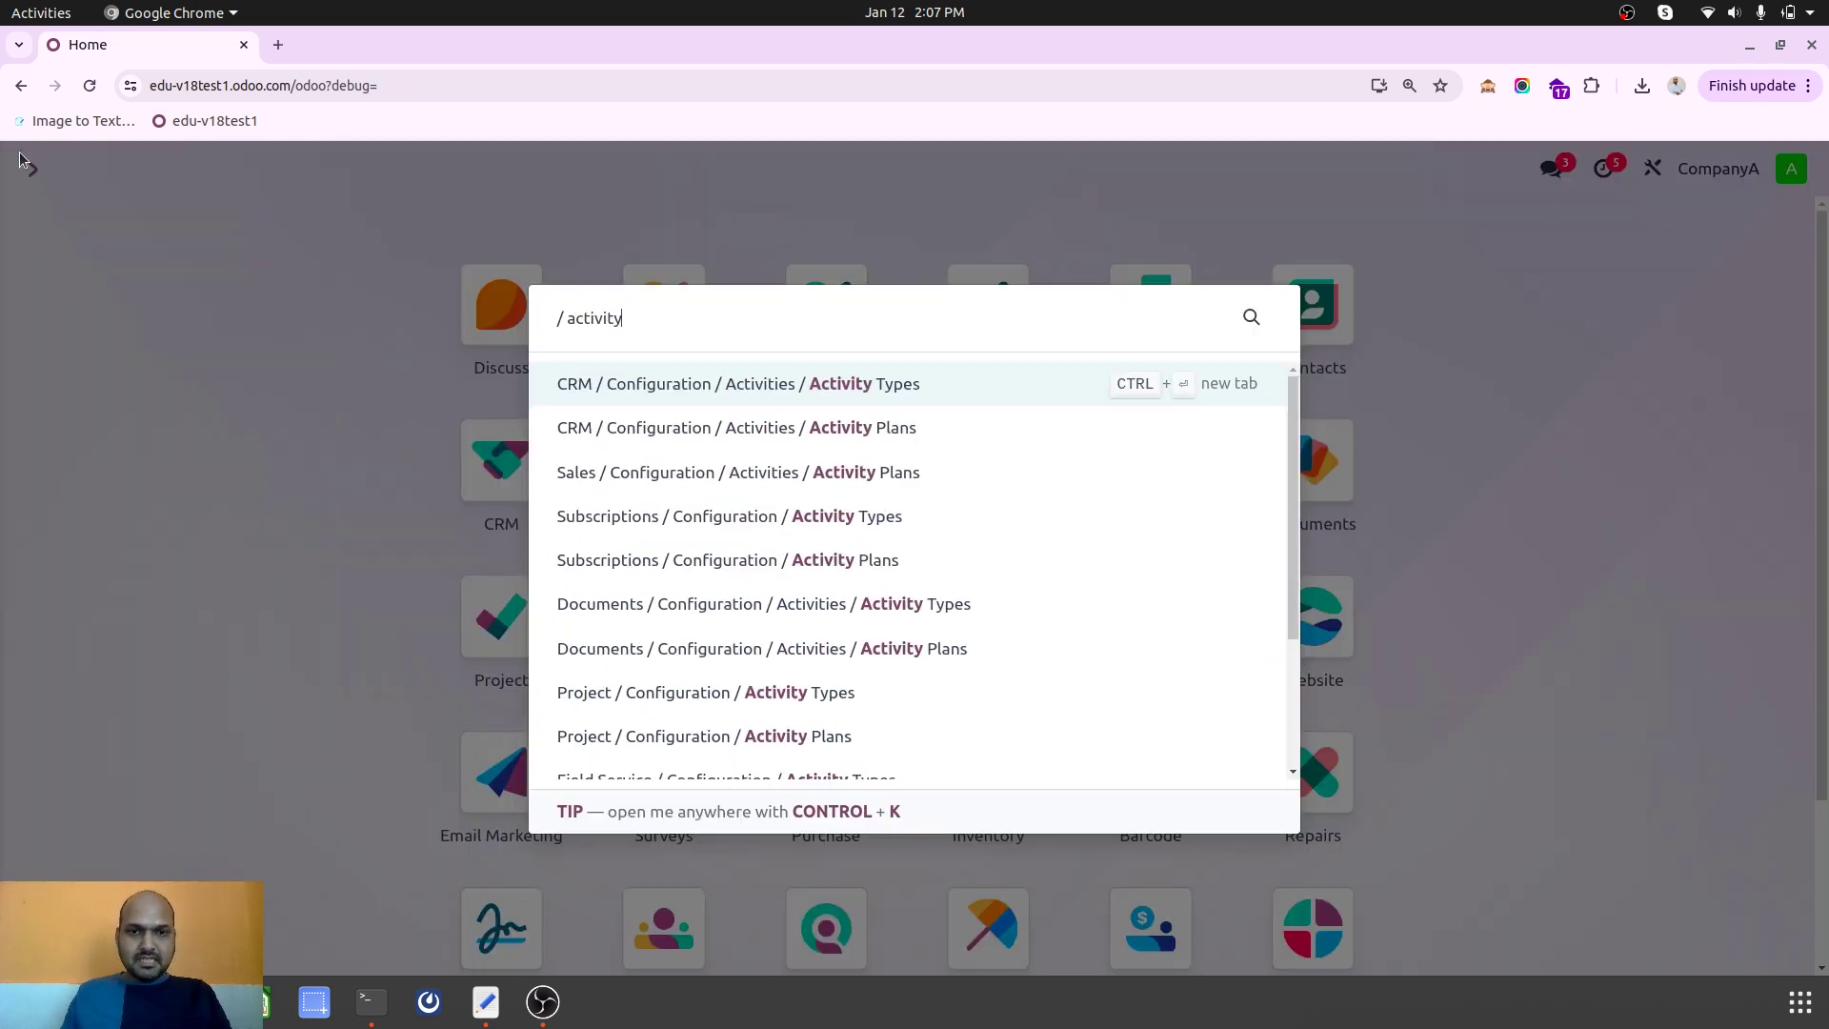
key(Down)
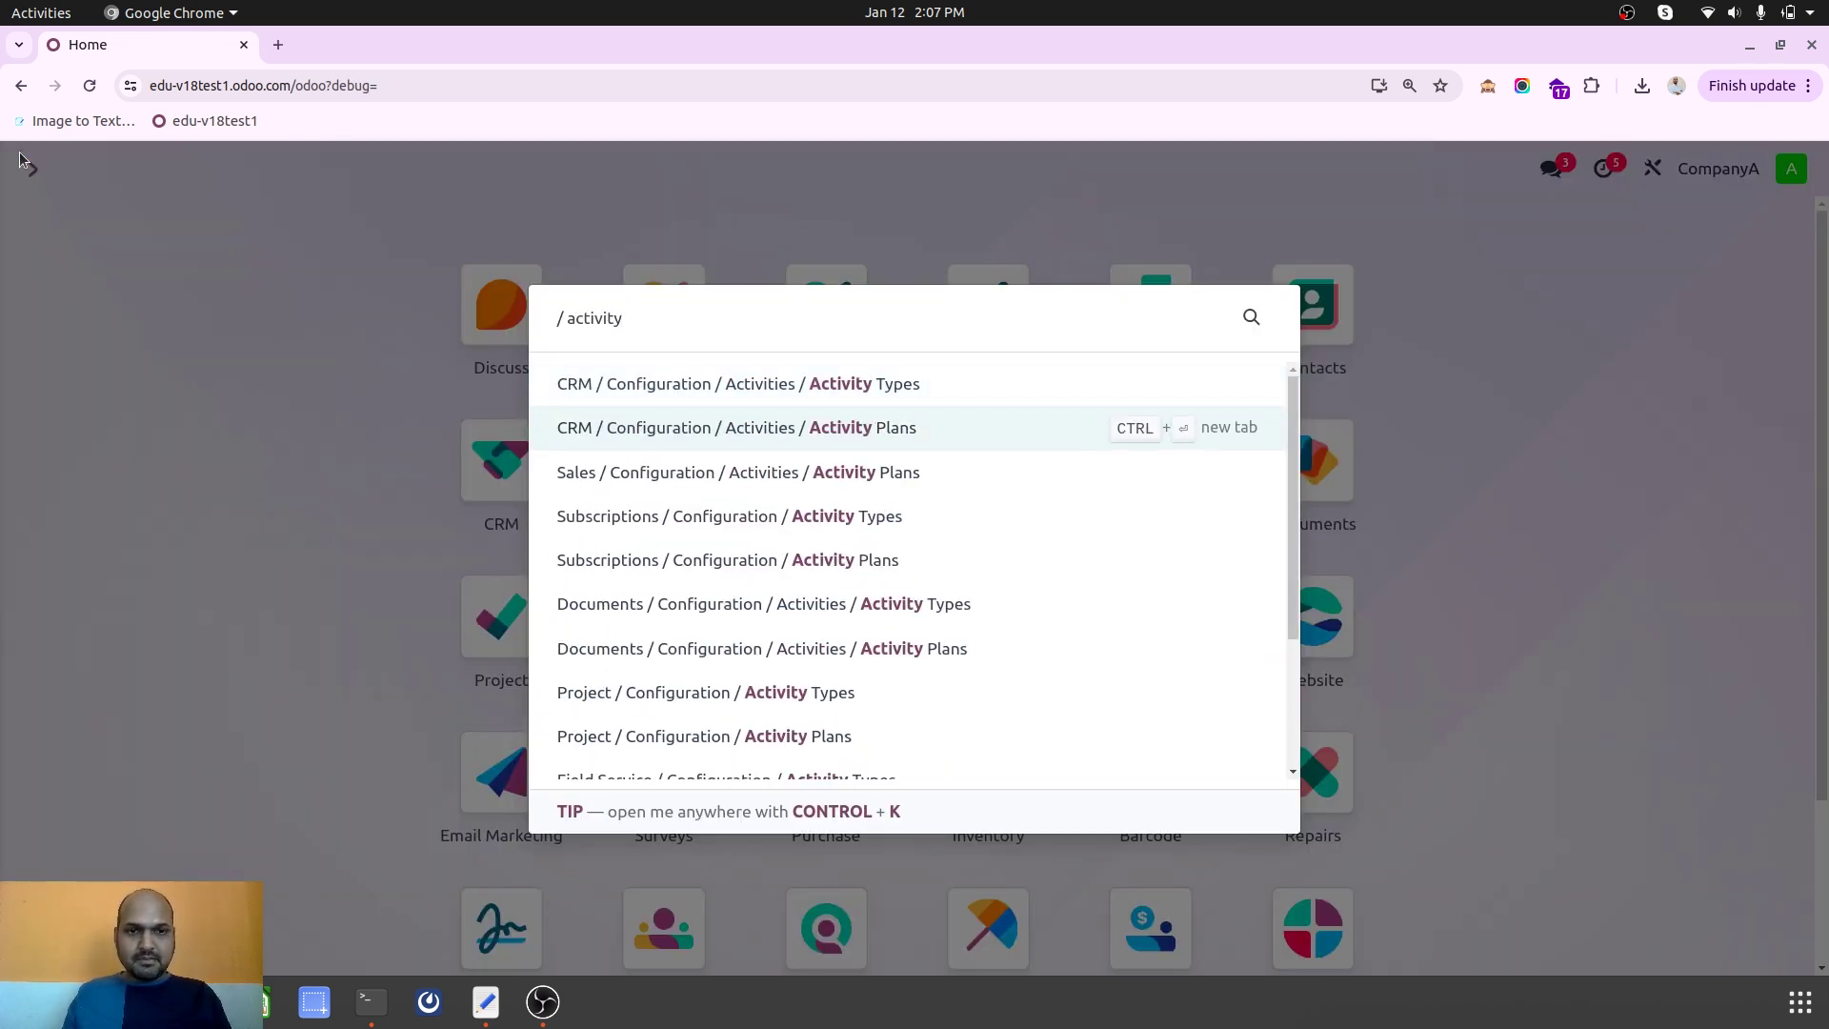
key(Down)
key(Down)
key(Down)
key(Down)
key(Down)
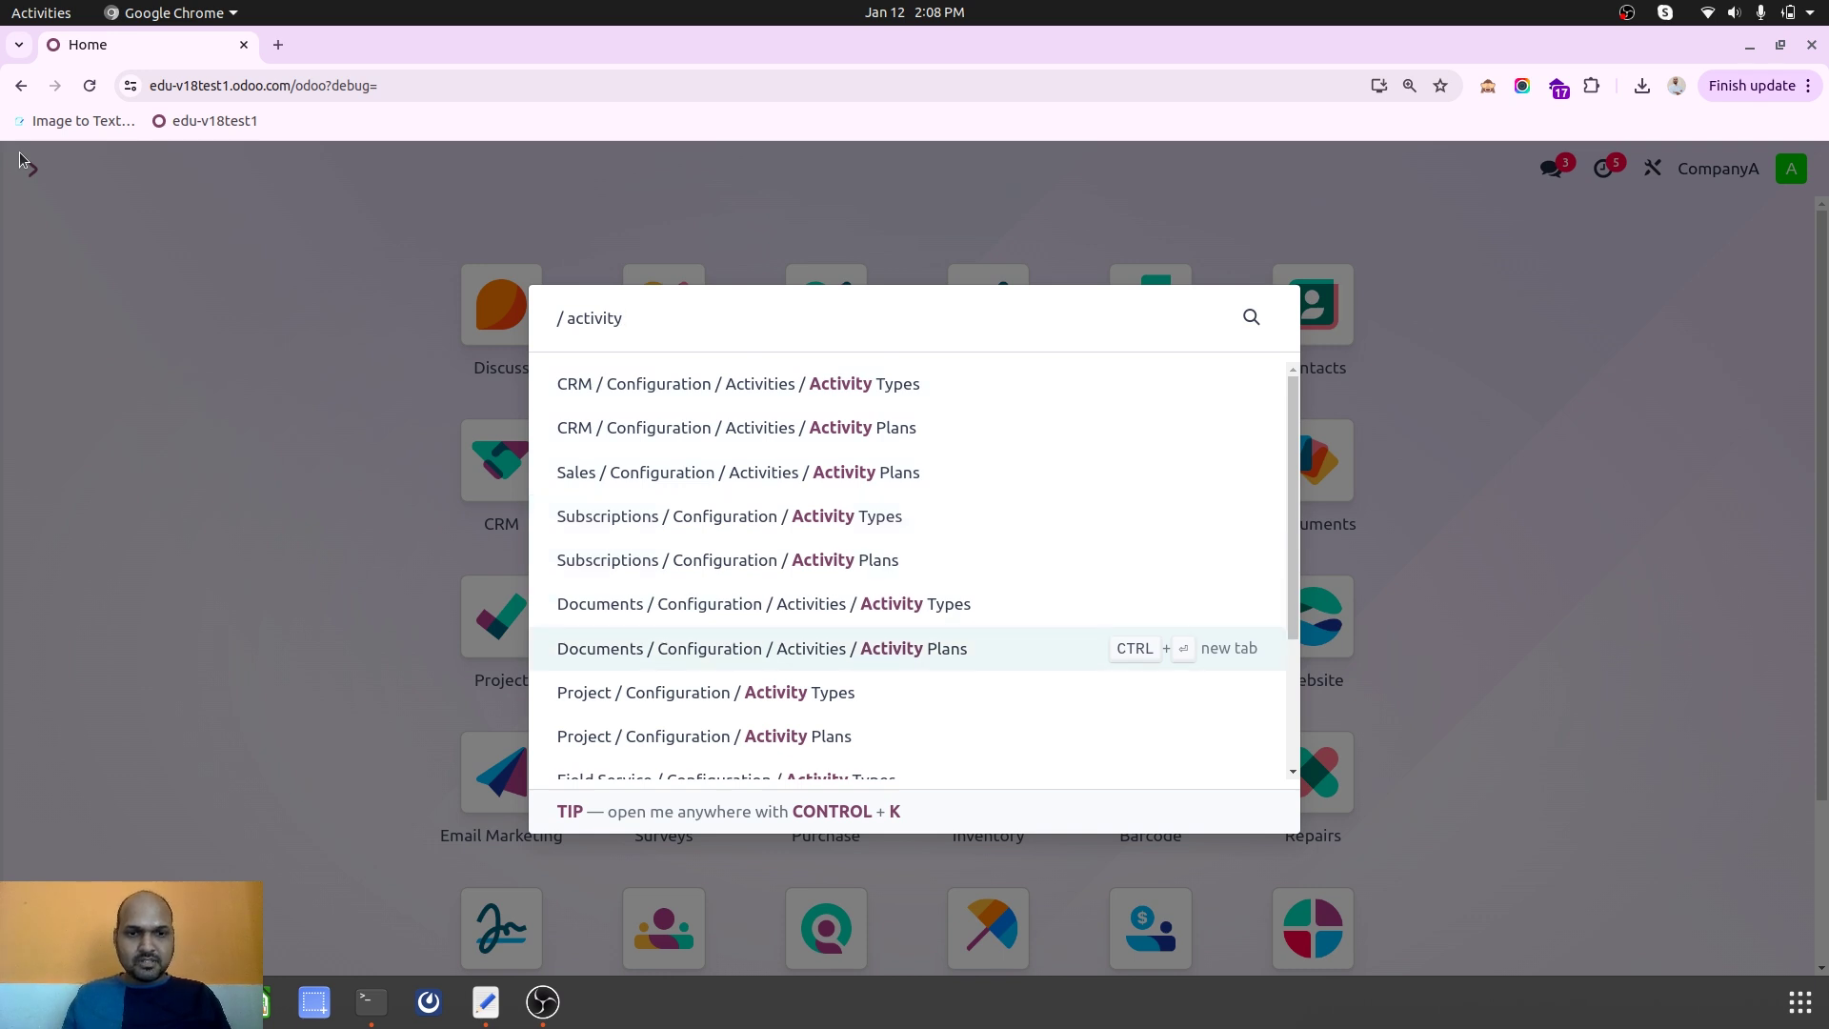
scroll(854, 665, down, 2)
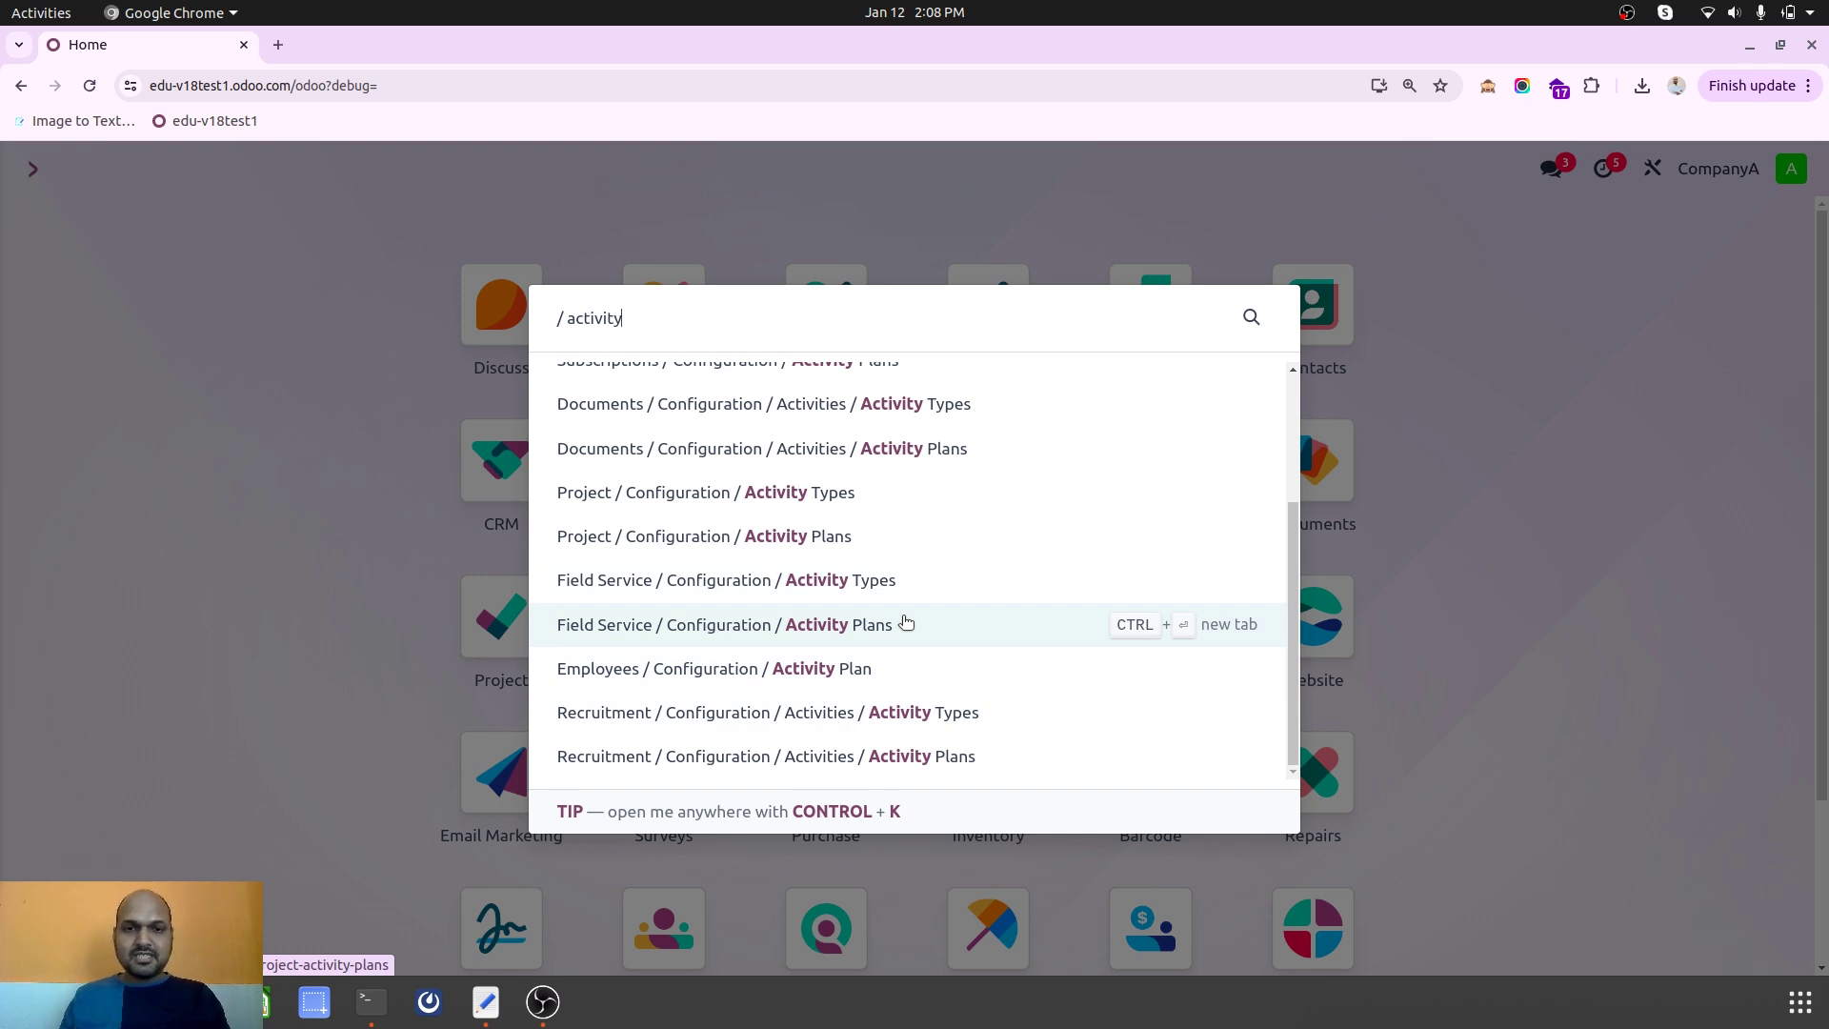
scroll(906, 622, up, 2)
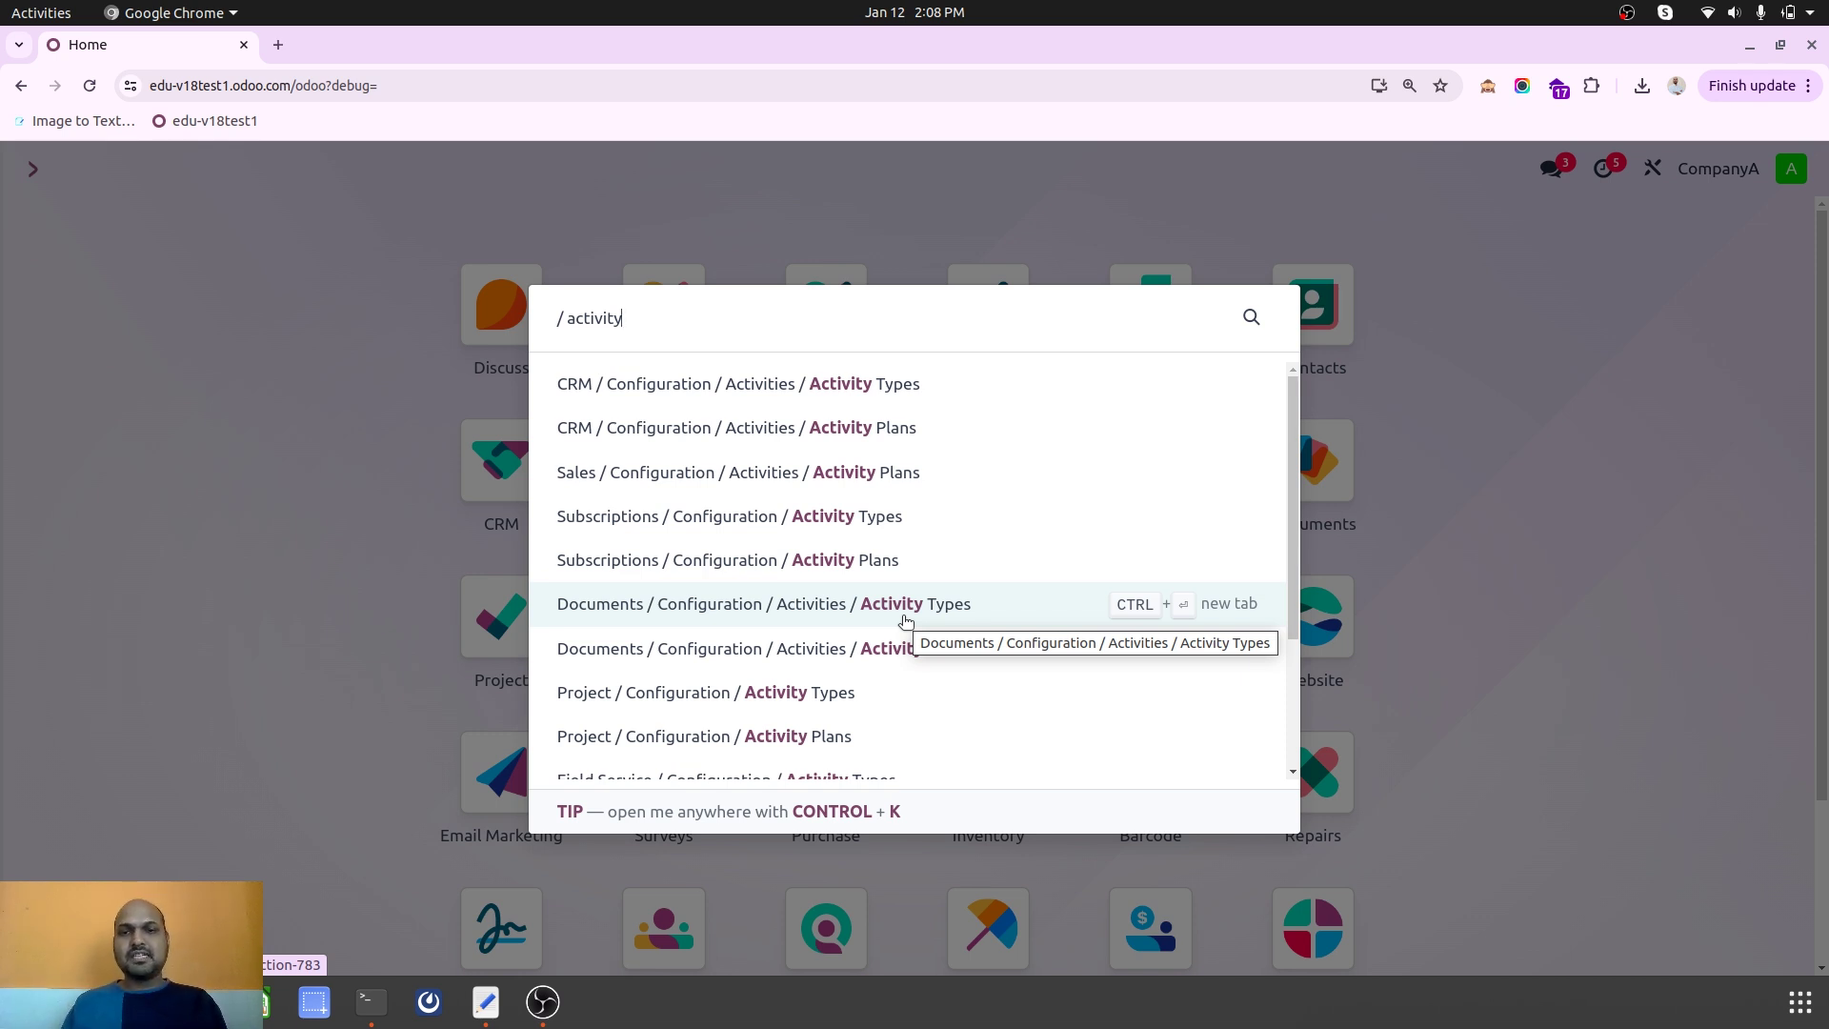
scroll(906, 622, down, 2)
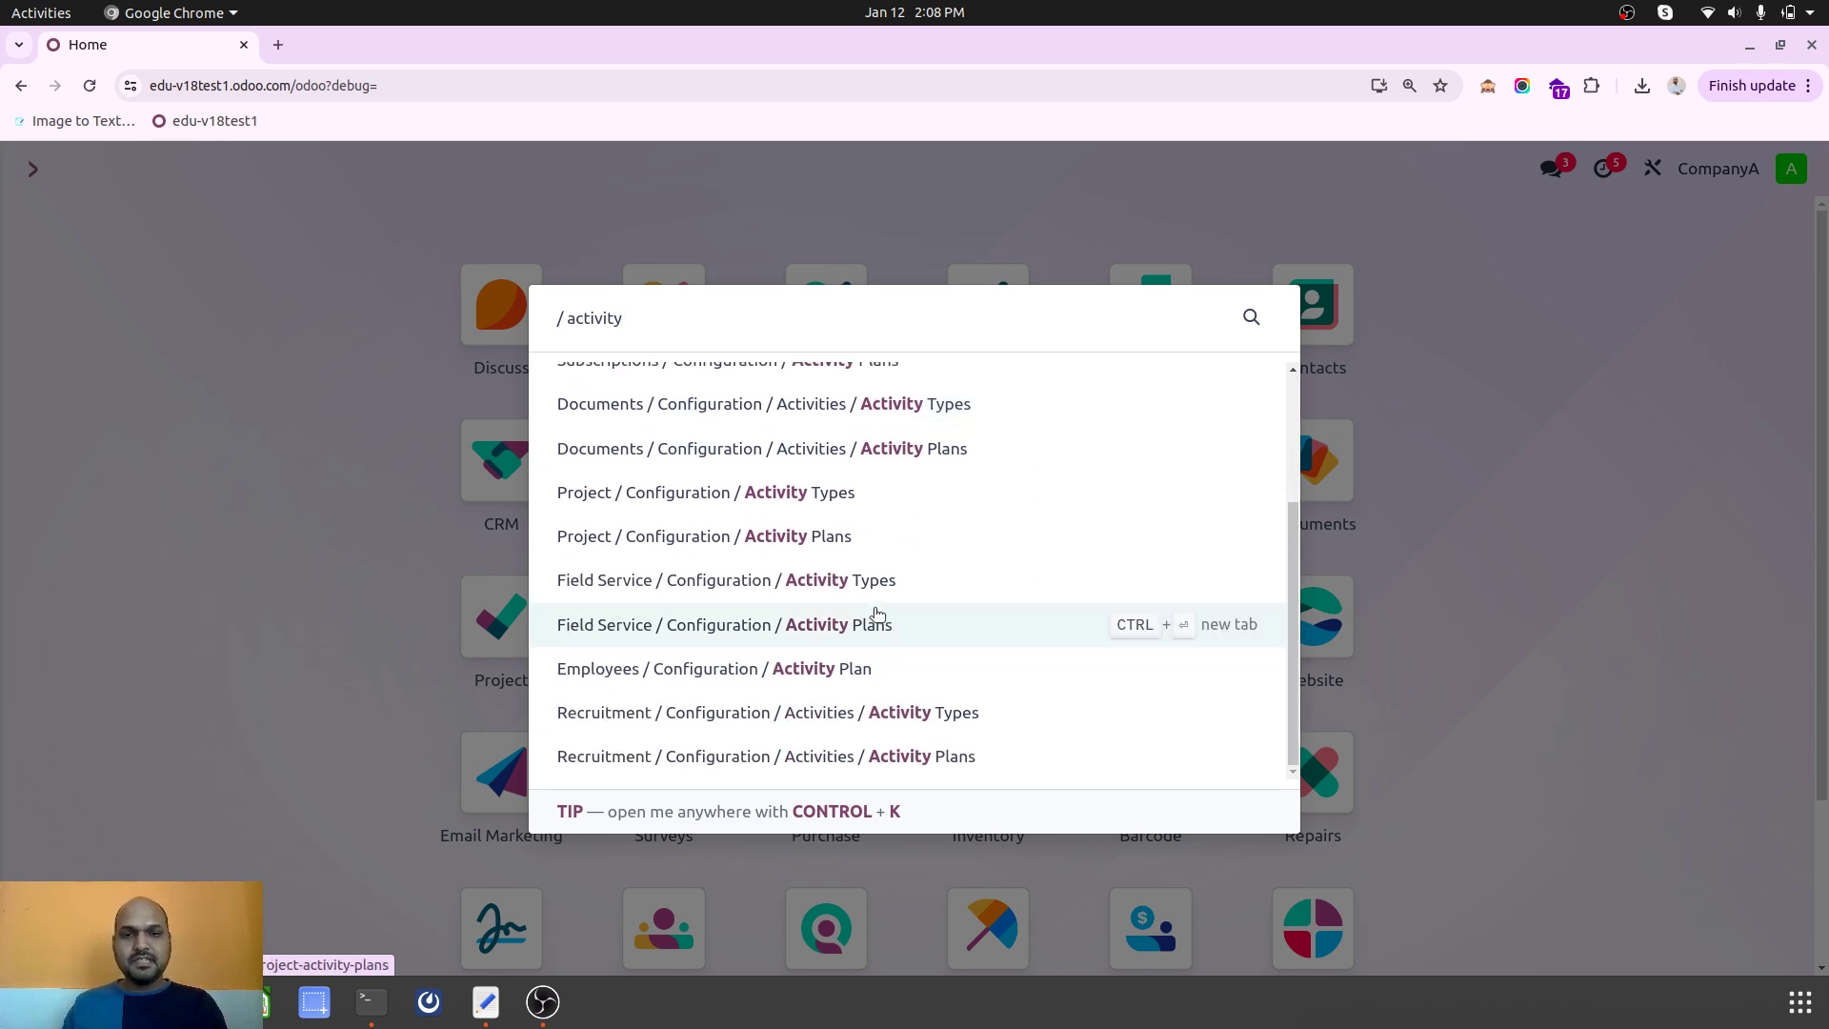
click(834, 539)
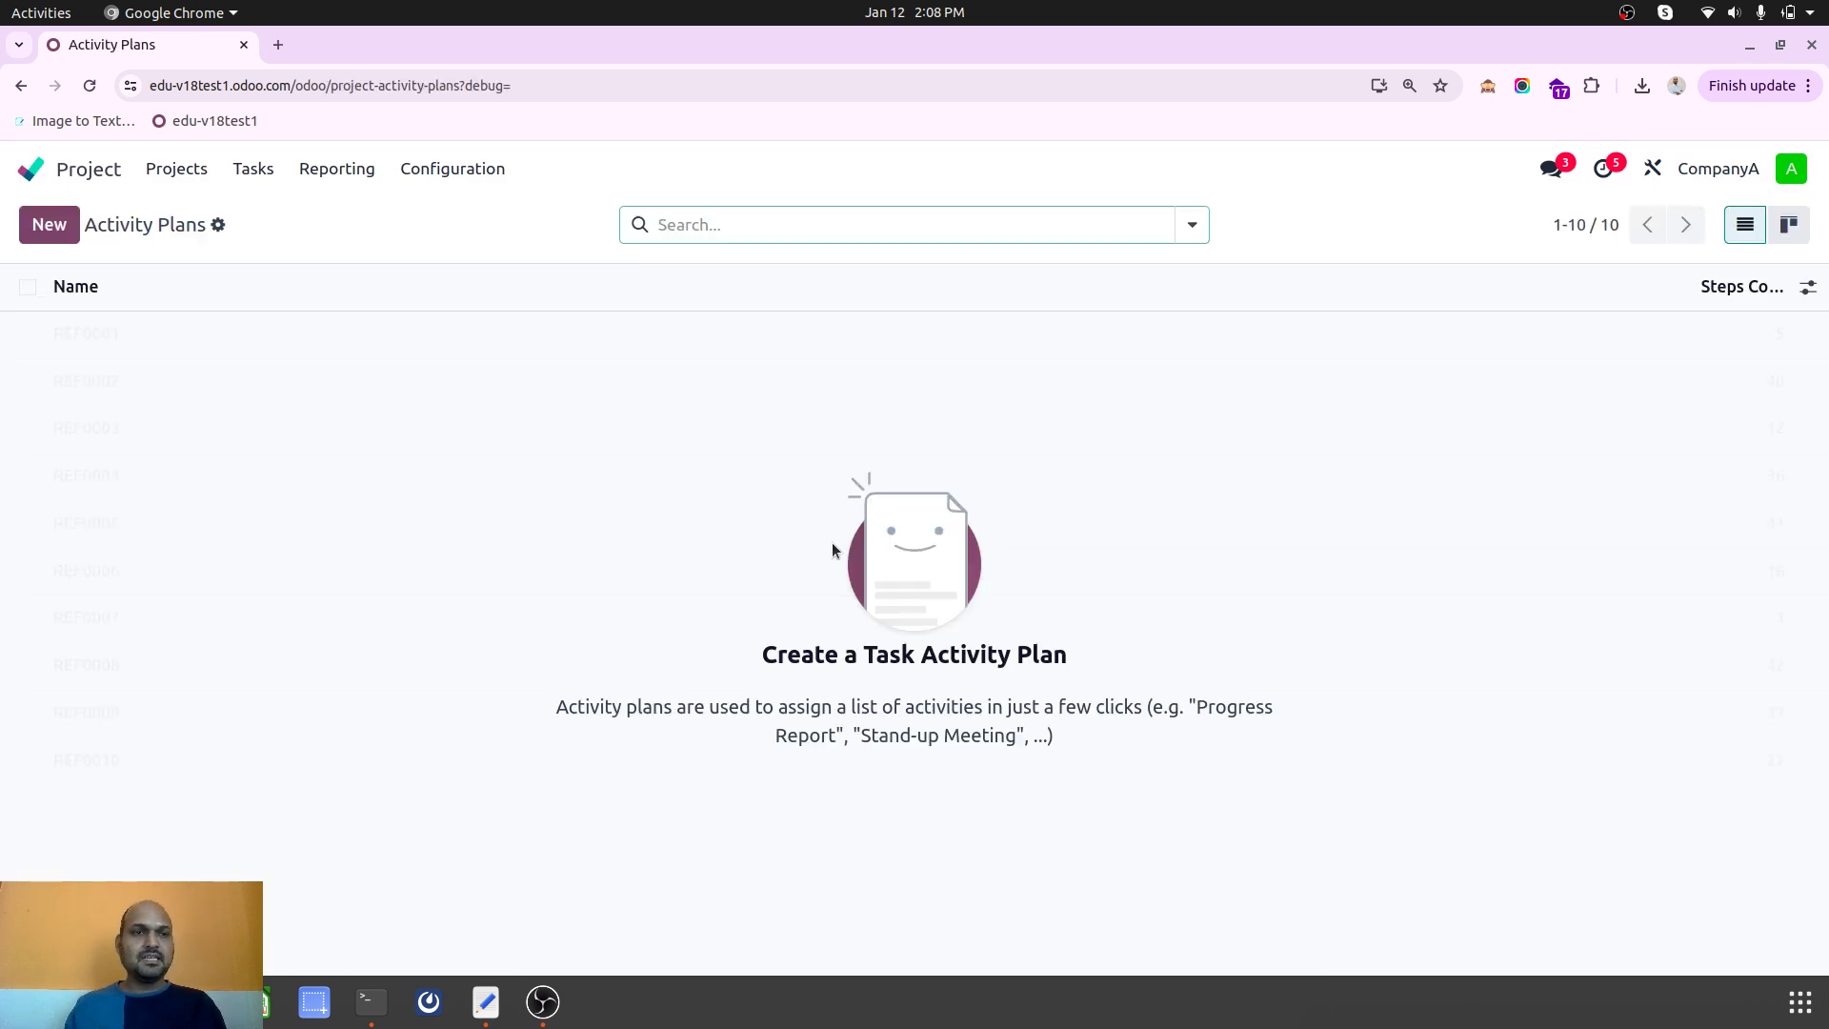
Create a new plan 'While Project Kickoff' with Model set to Project.
click(48, 224)
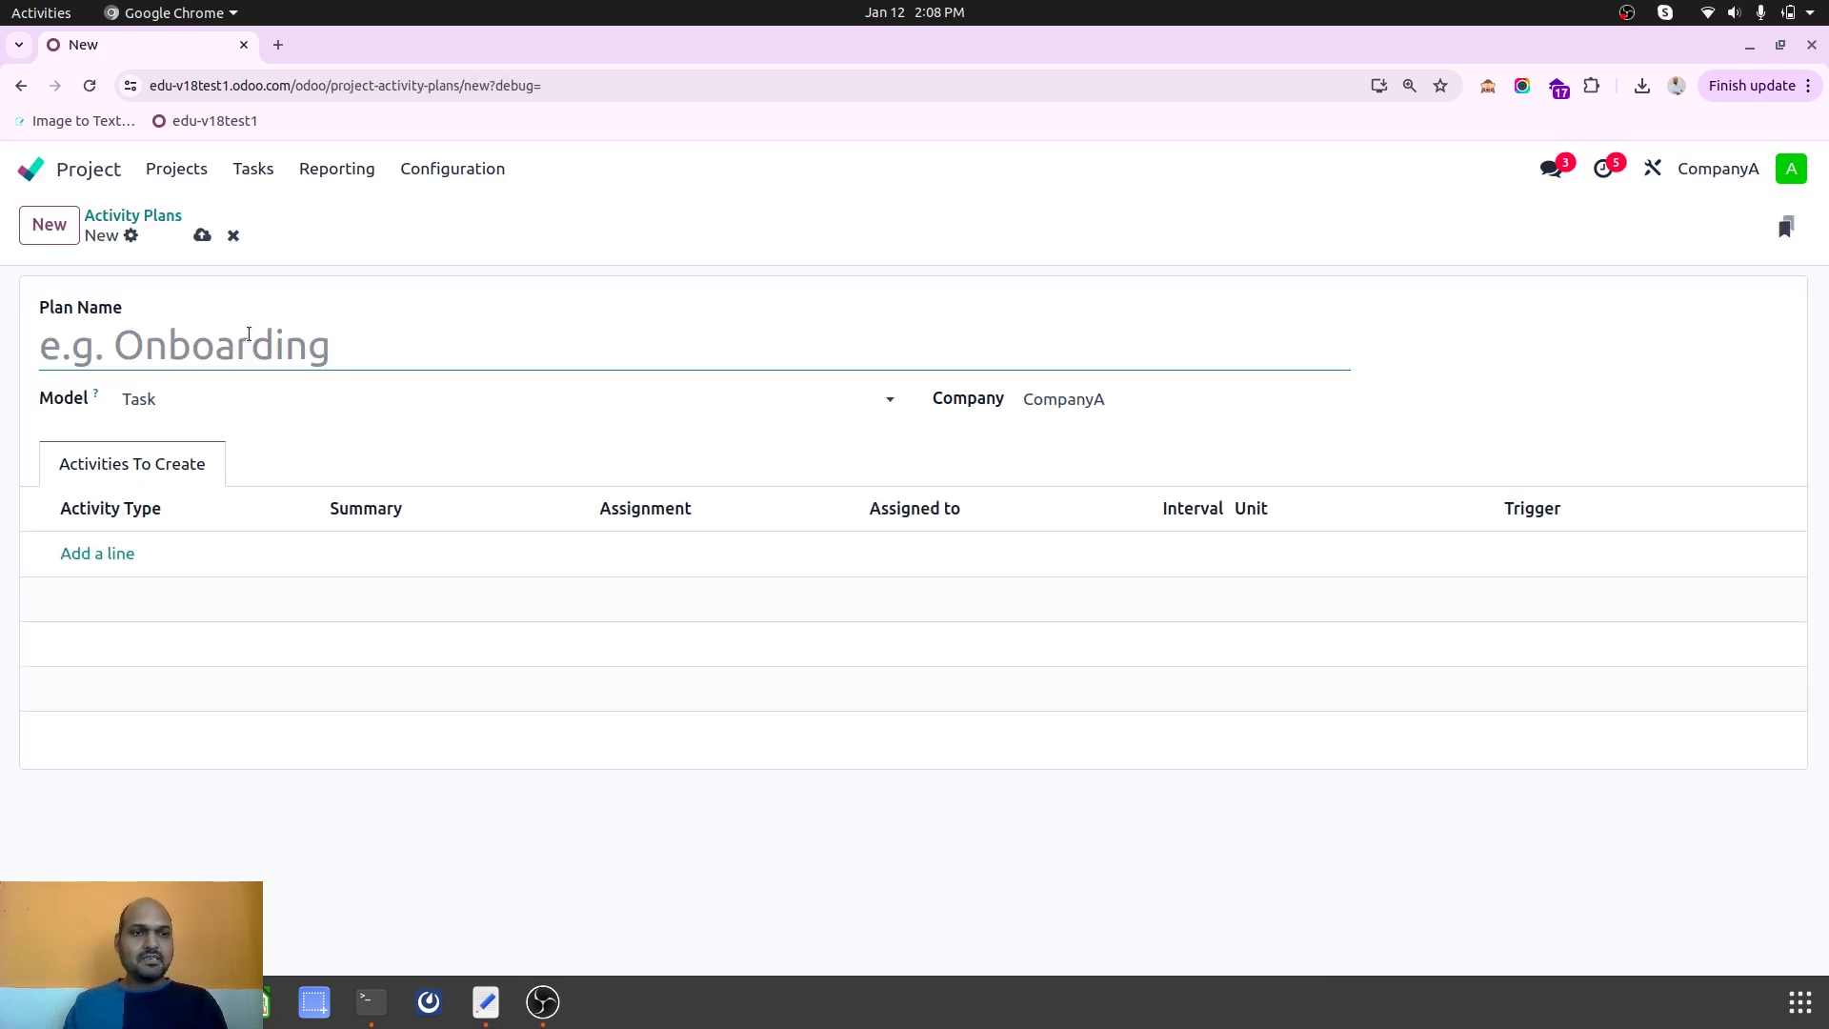
text(Whi)
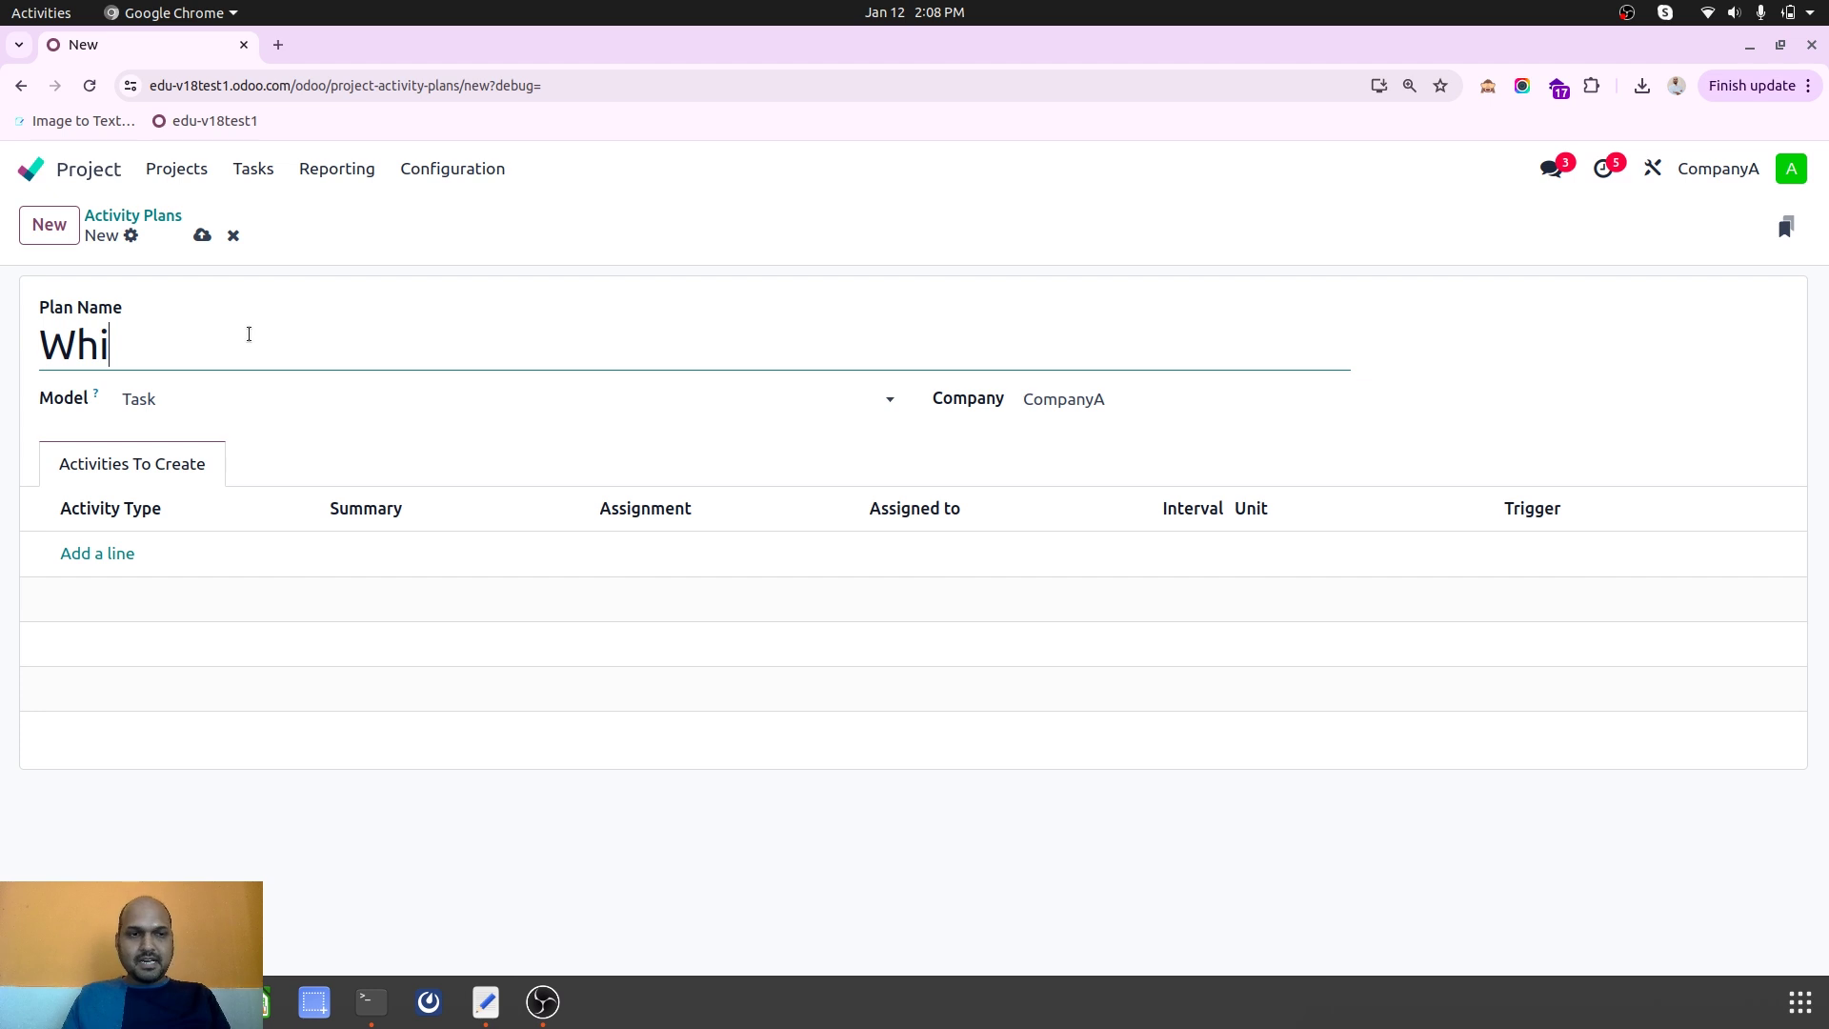
text(le Project K)
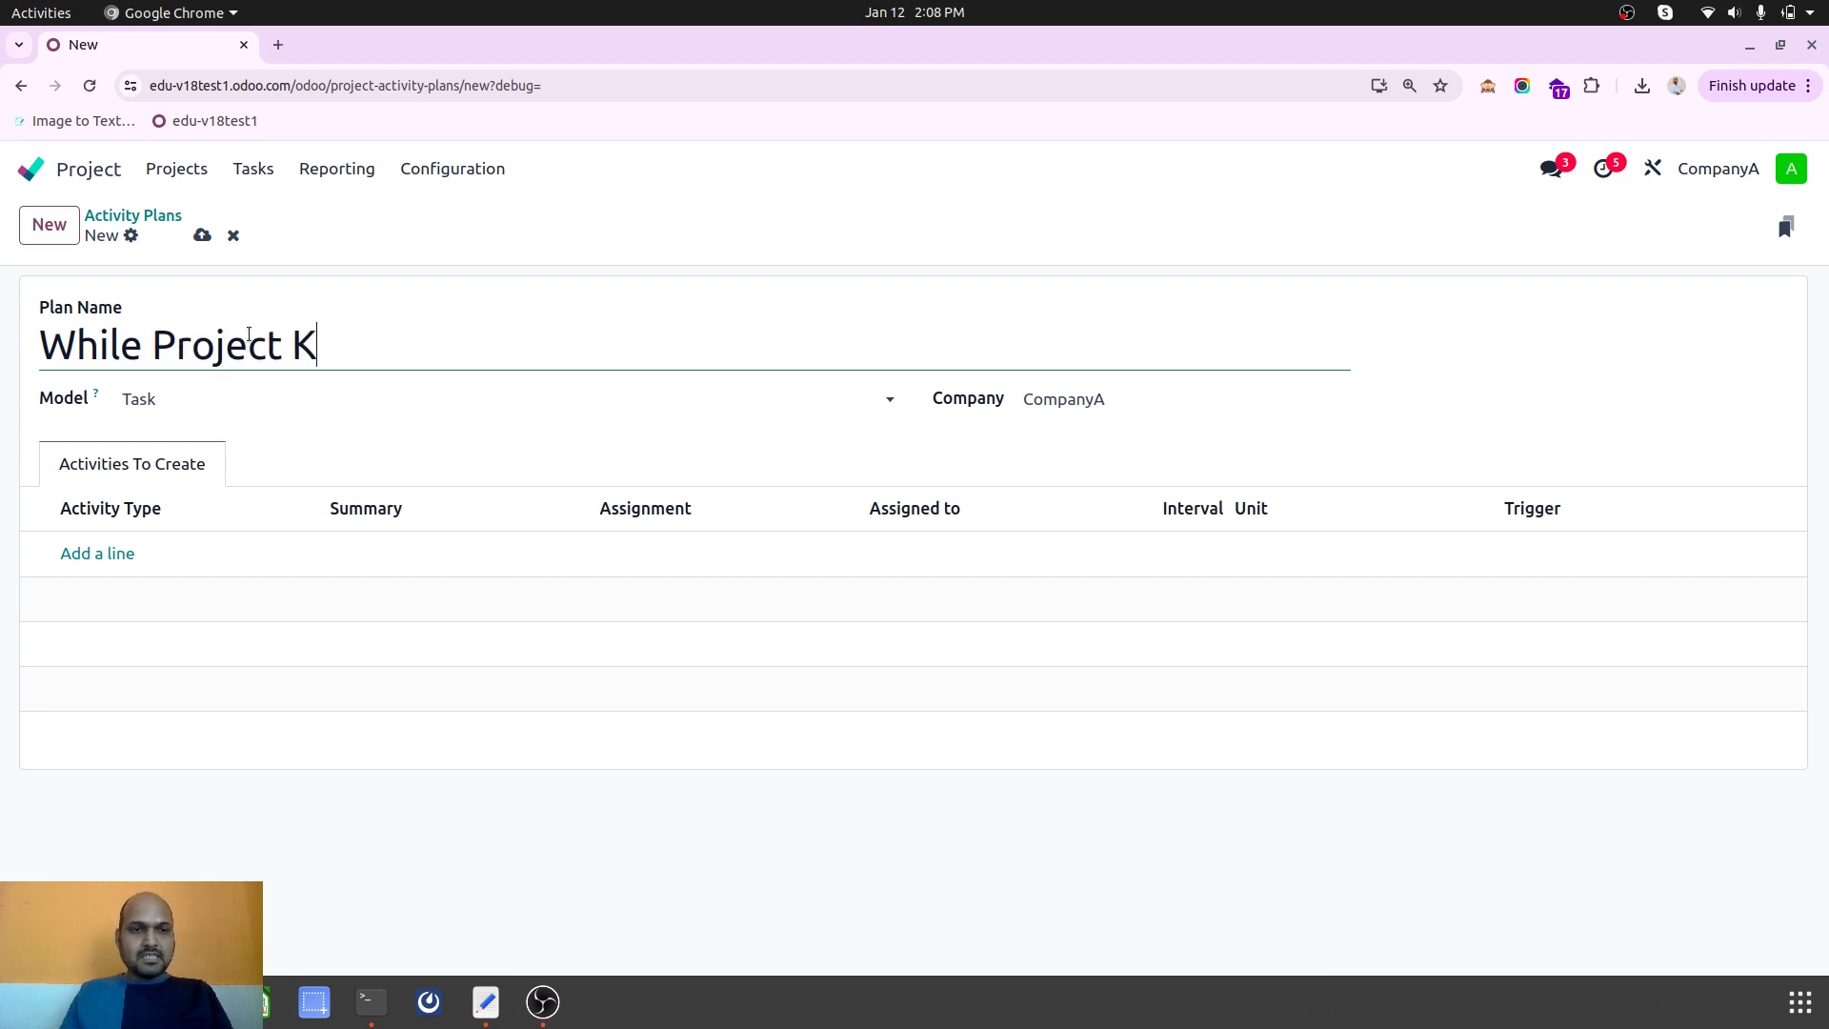
text(ickoff)
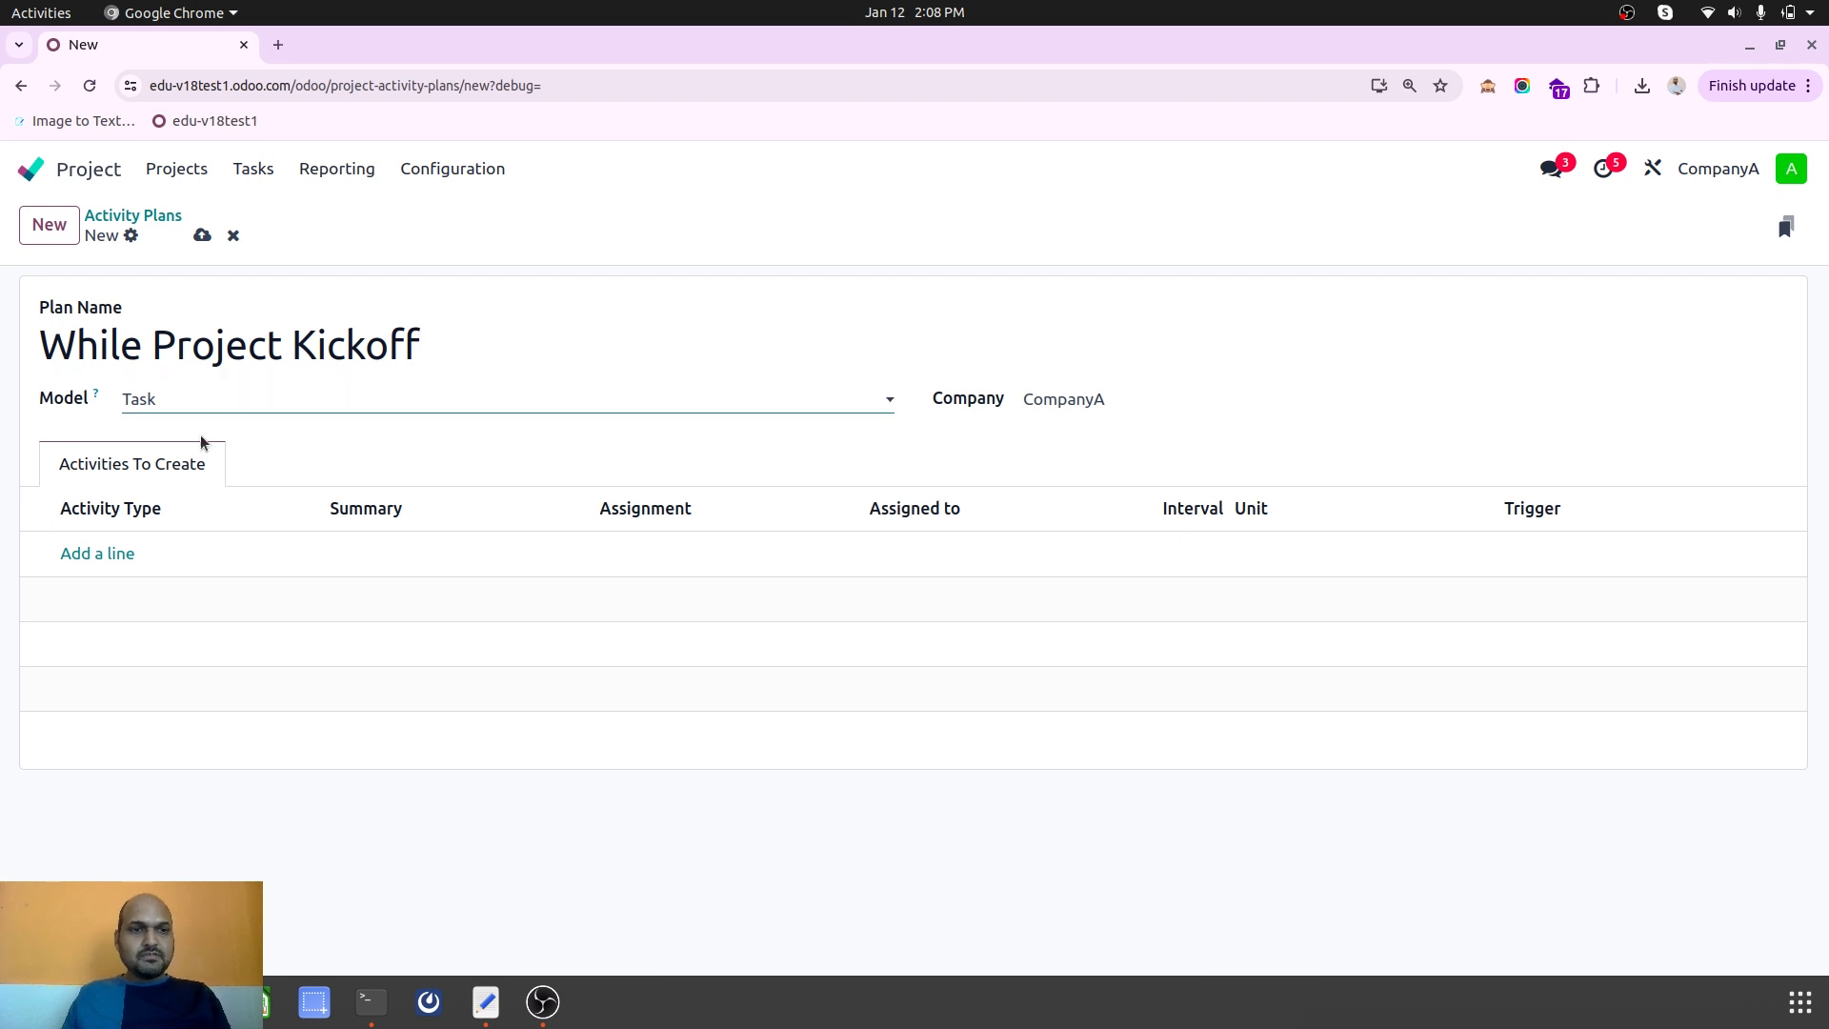
click(236, 407)
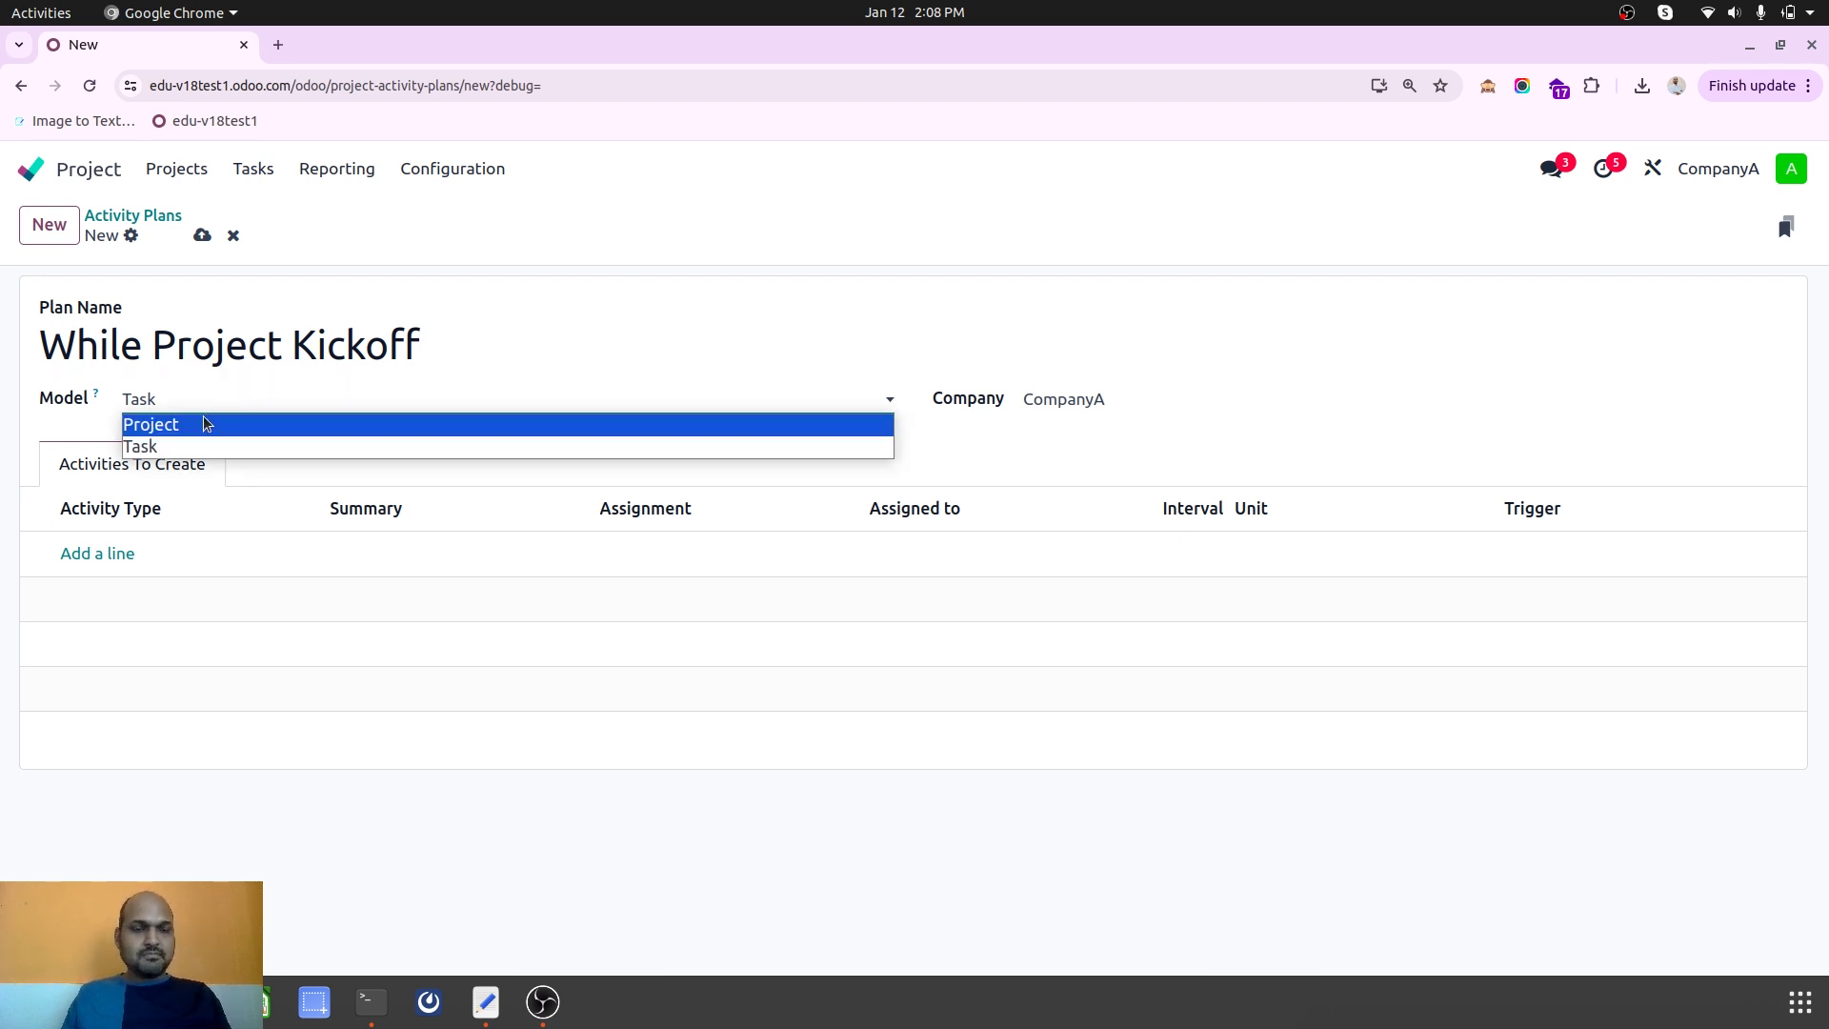
click(198, 425)
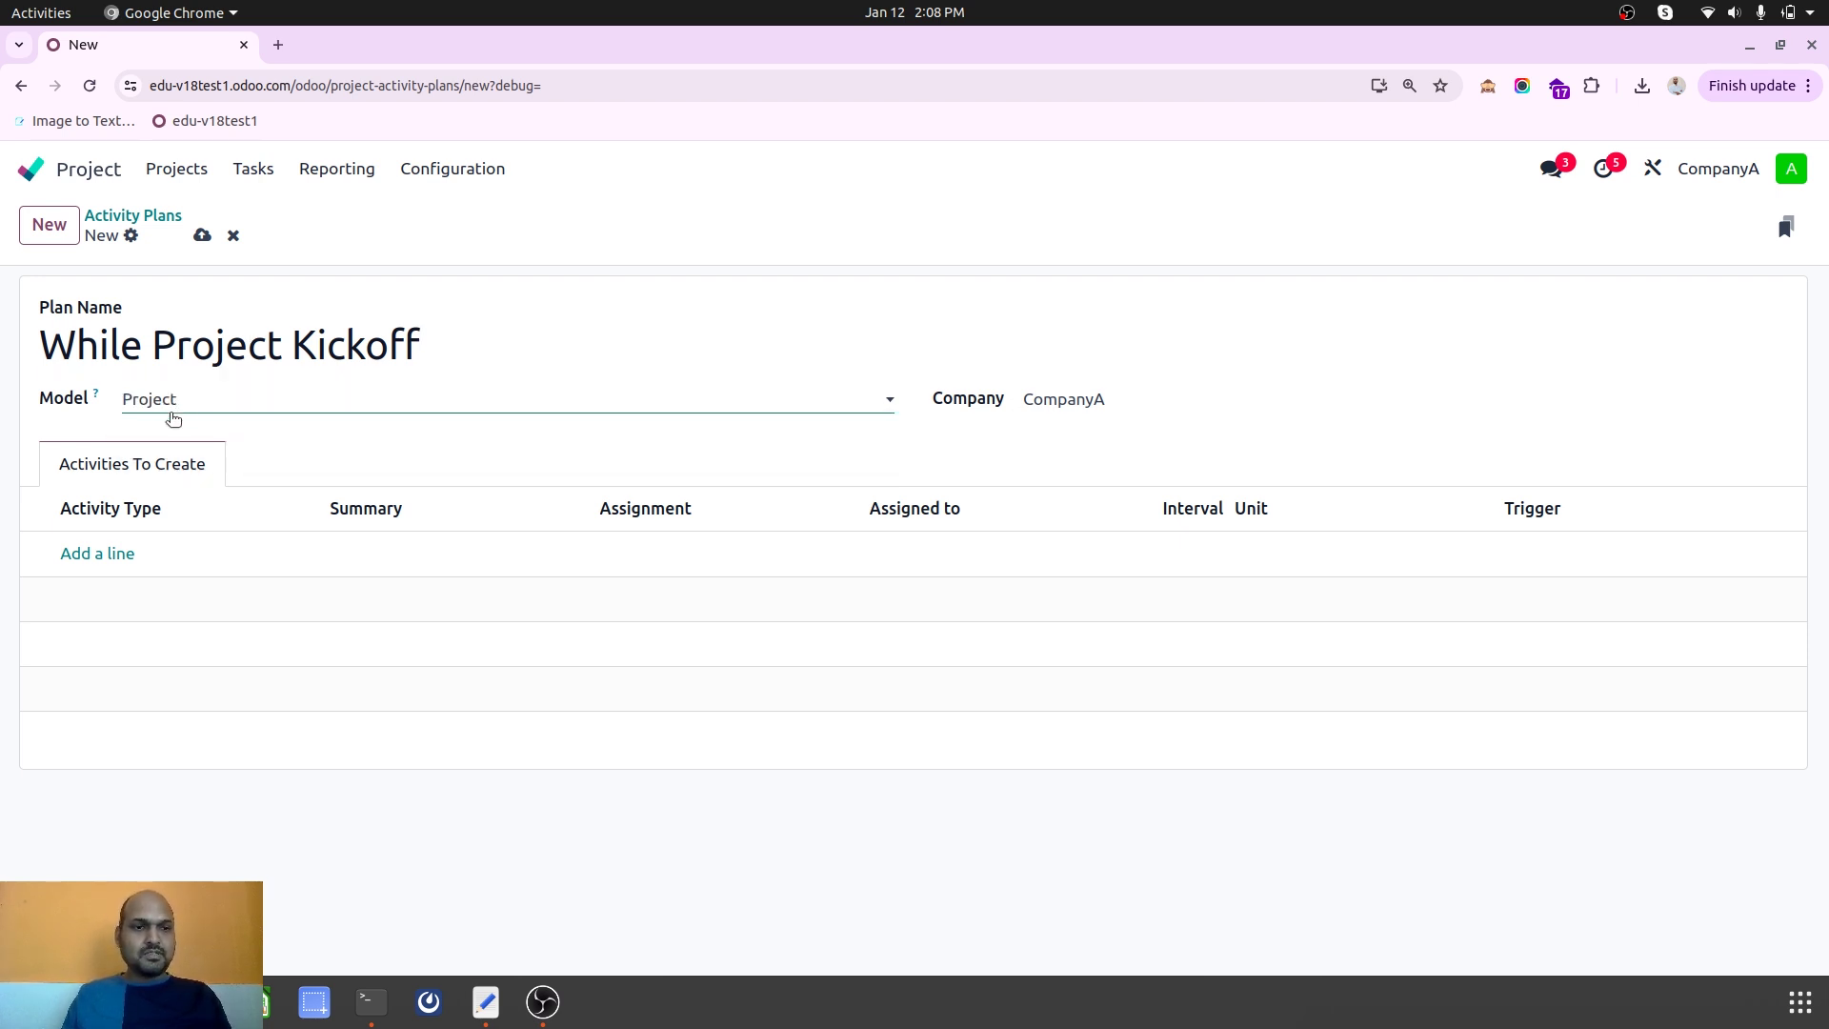
Add a To-Do 'Prepare list of prerequisites', Ask at launch, 2 days before plan date.
click(107, 554)
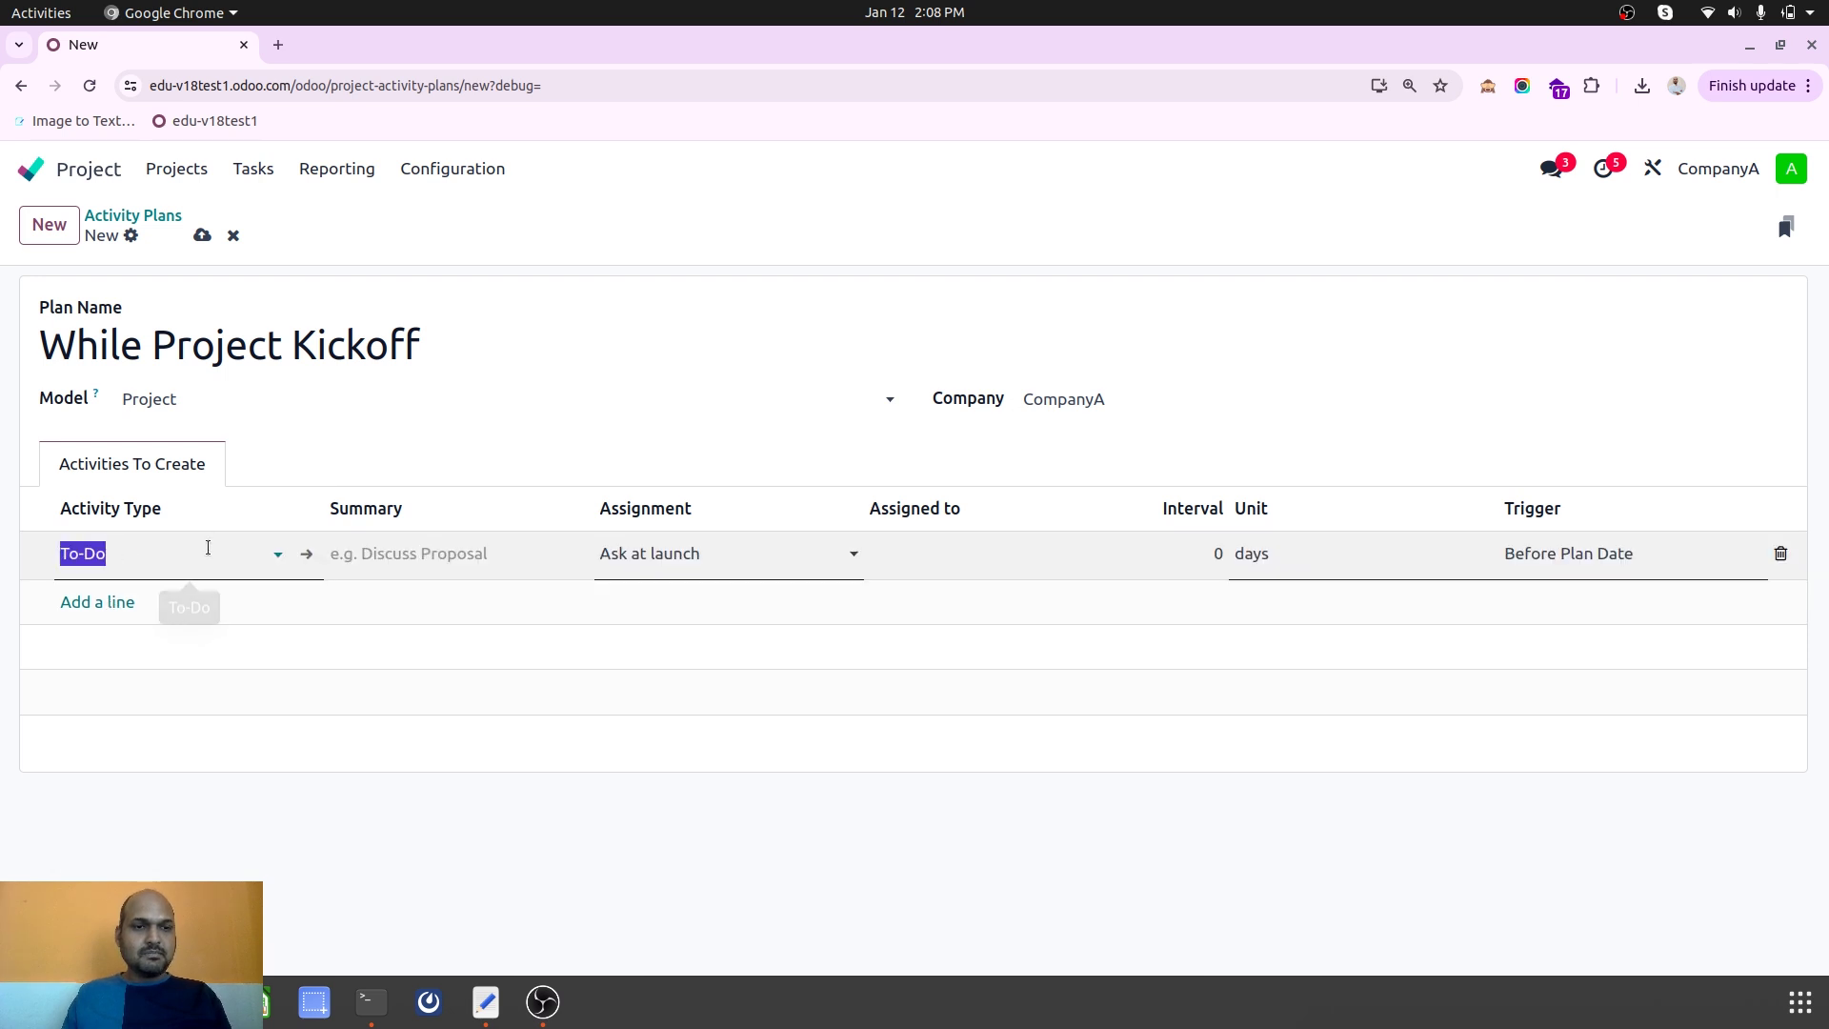
click(398, 545)
text(Prepare list of prerequisites)
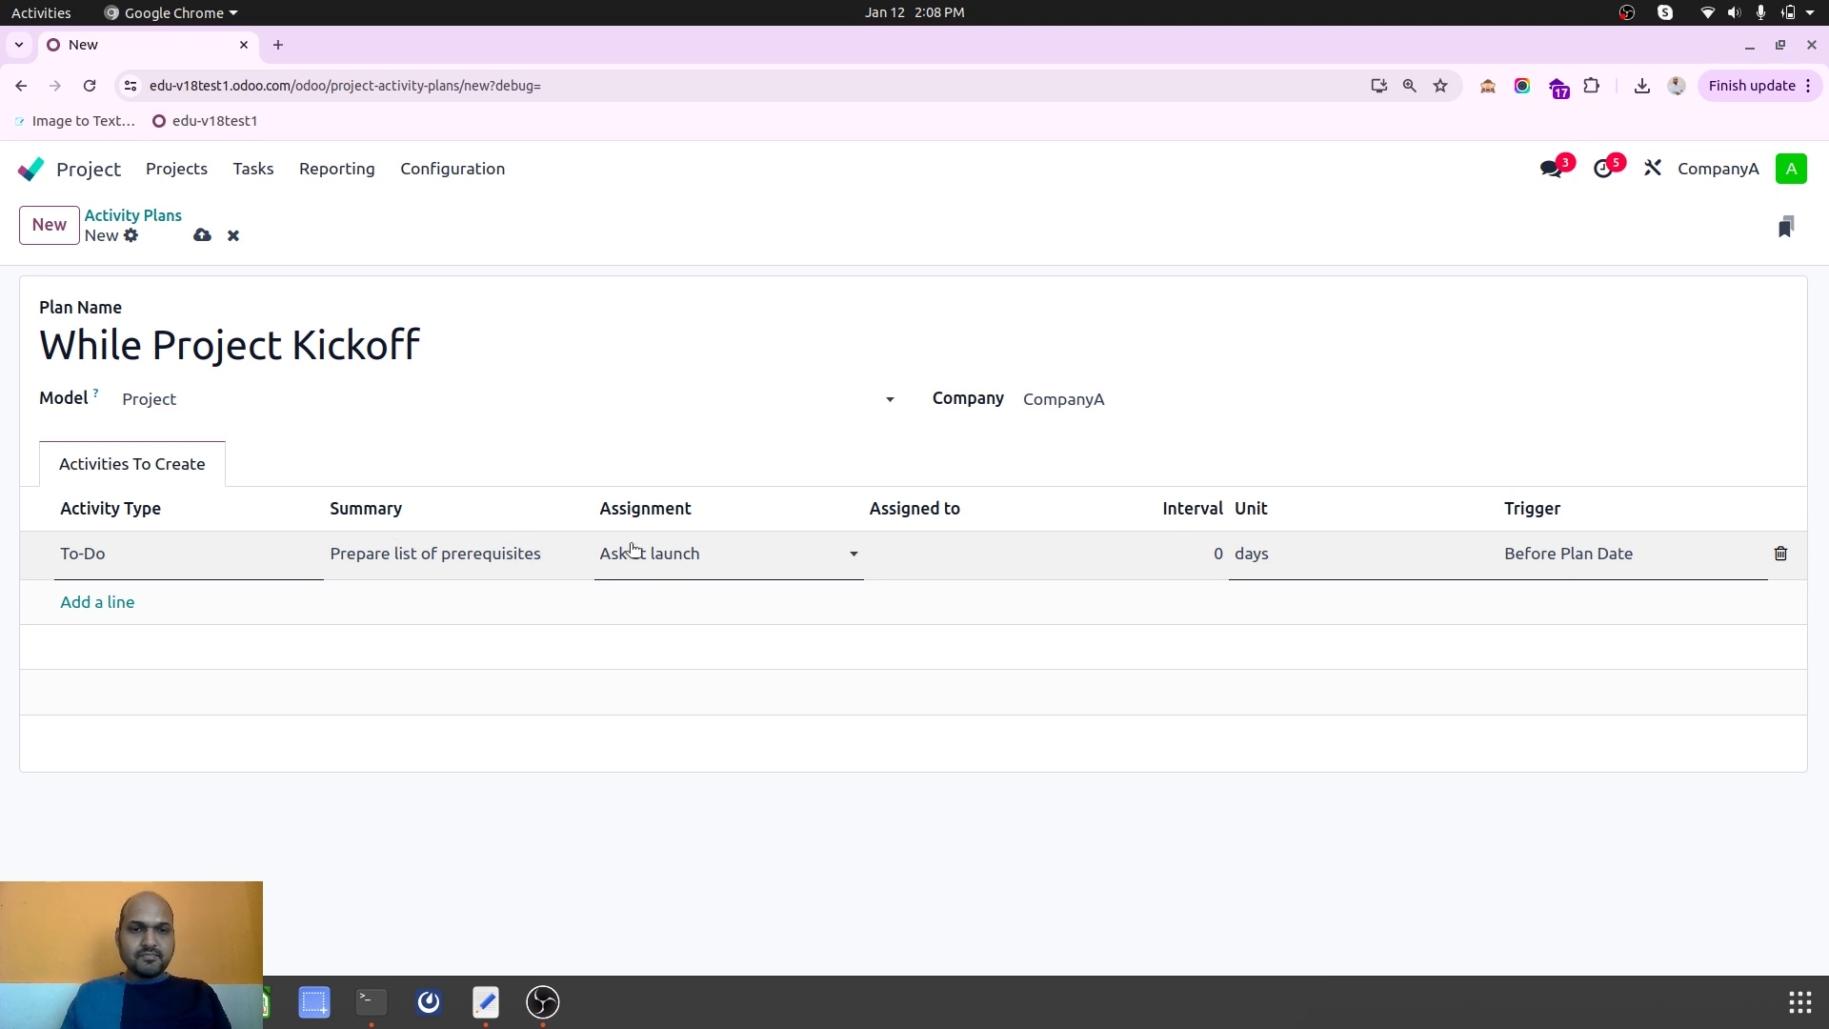
click(733, 562)
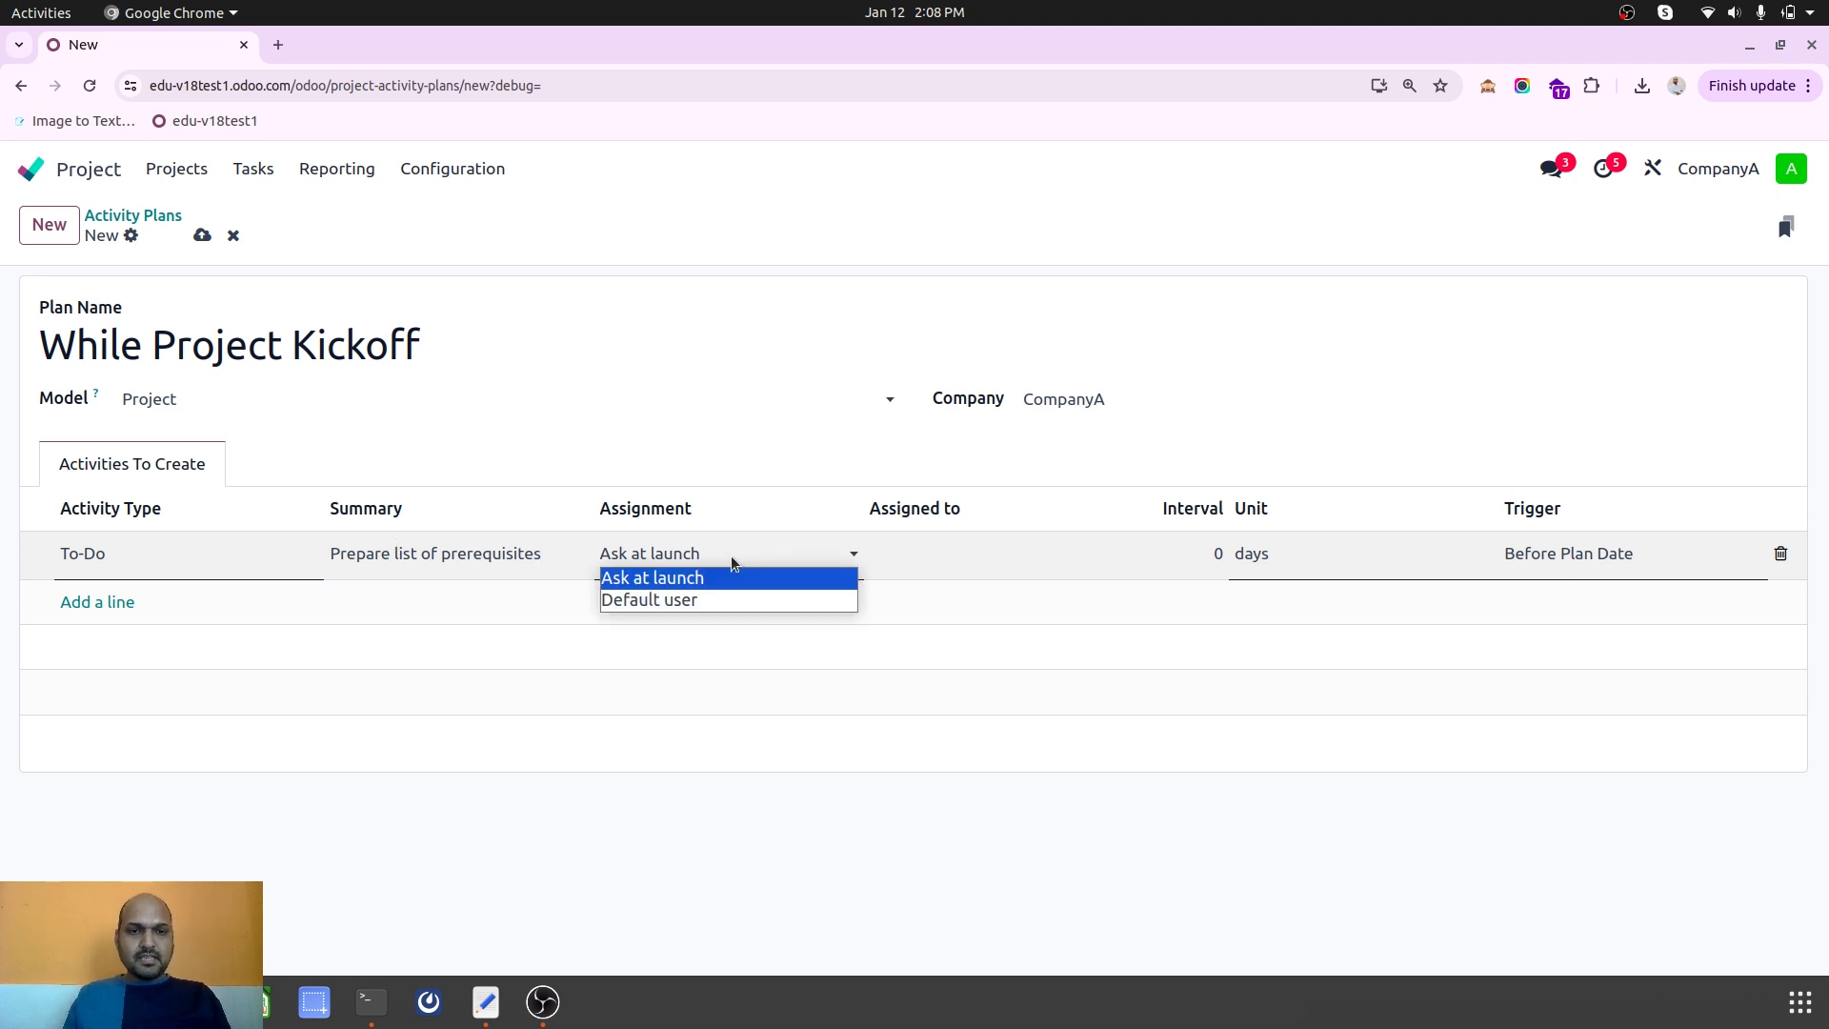
click(733, 563)
click(1221, 570)
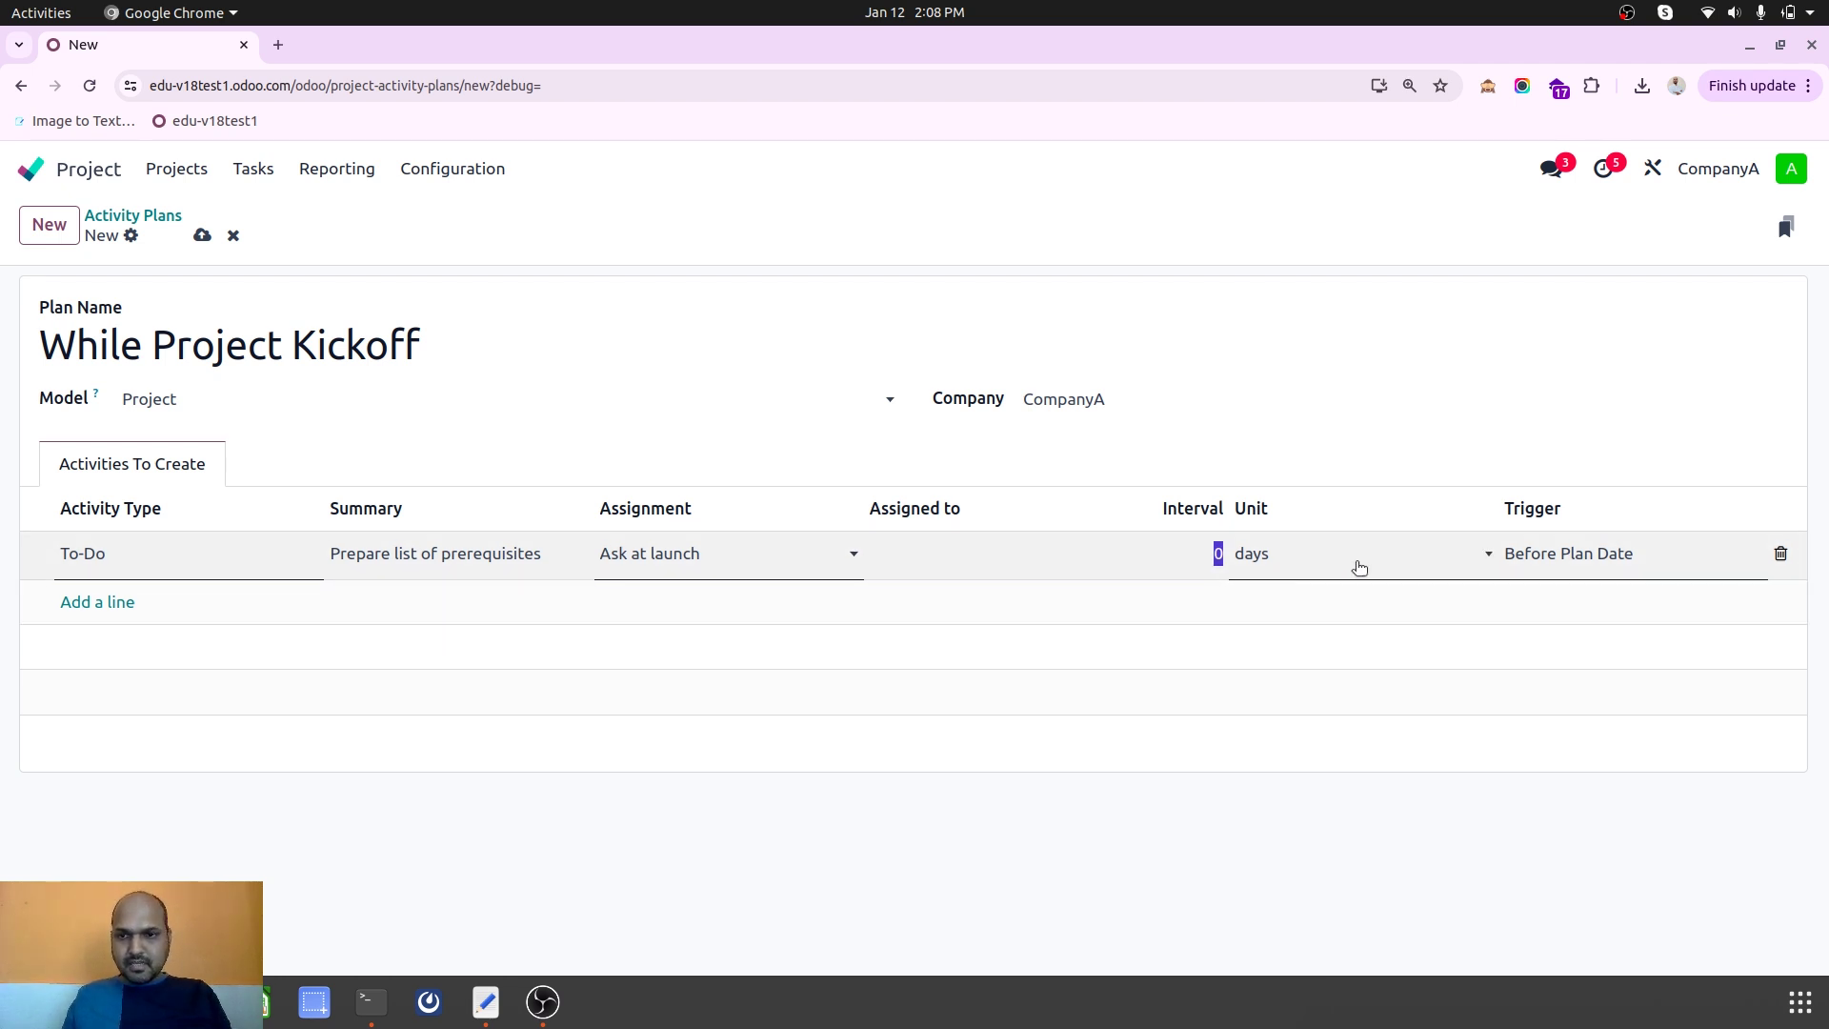
text(2)
click(1374, 429)
click(108, 604)
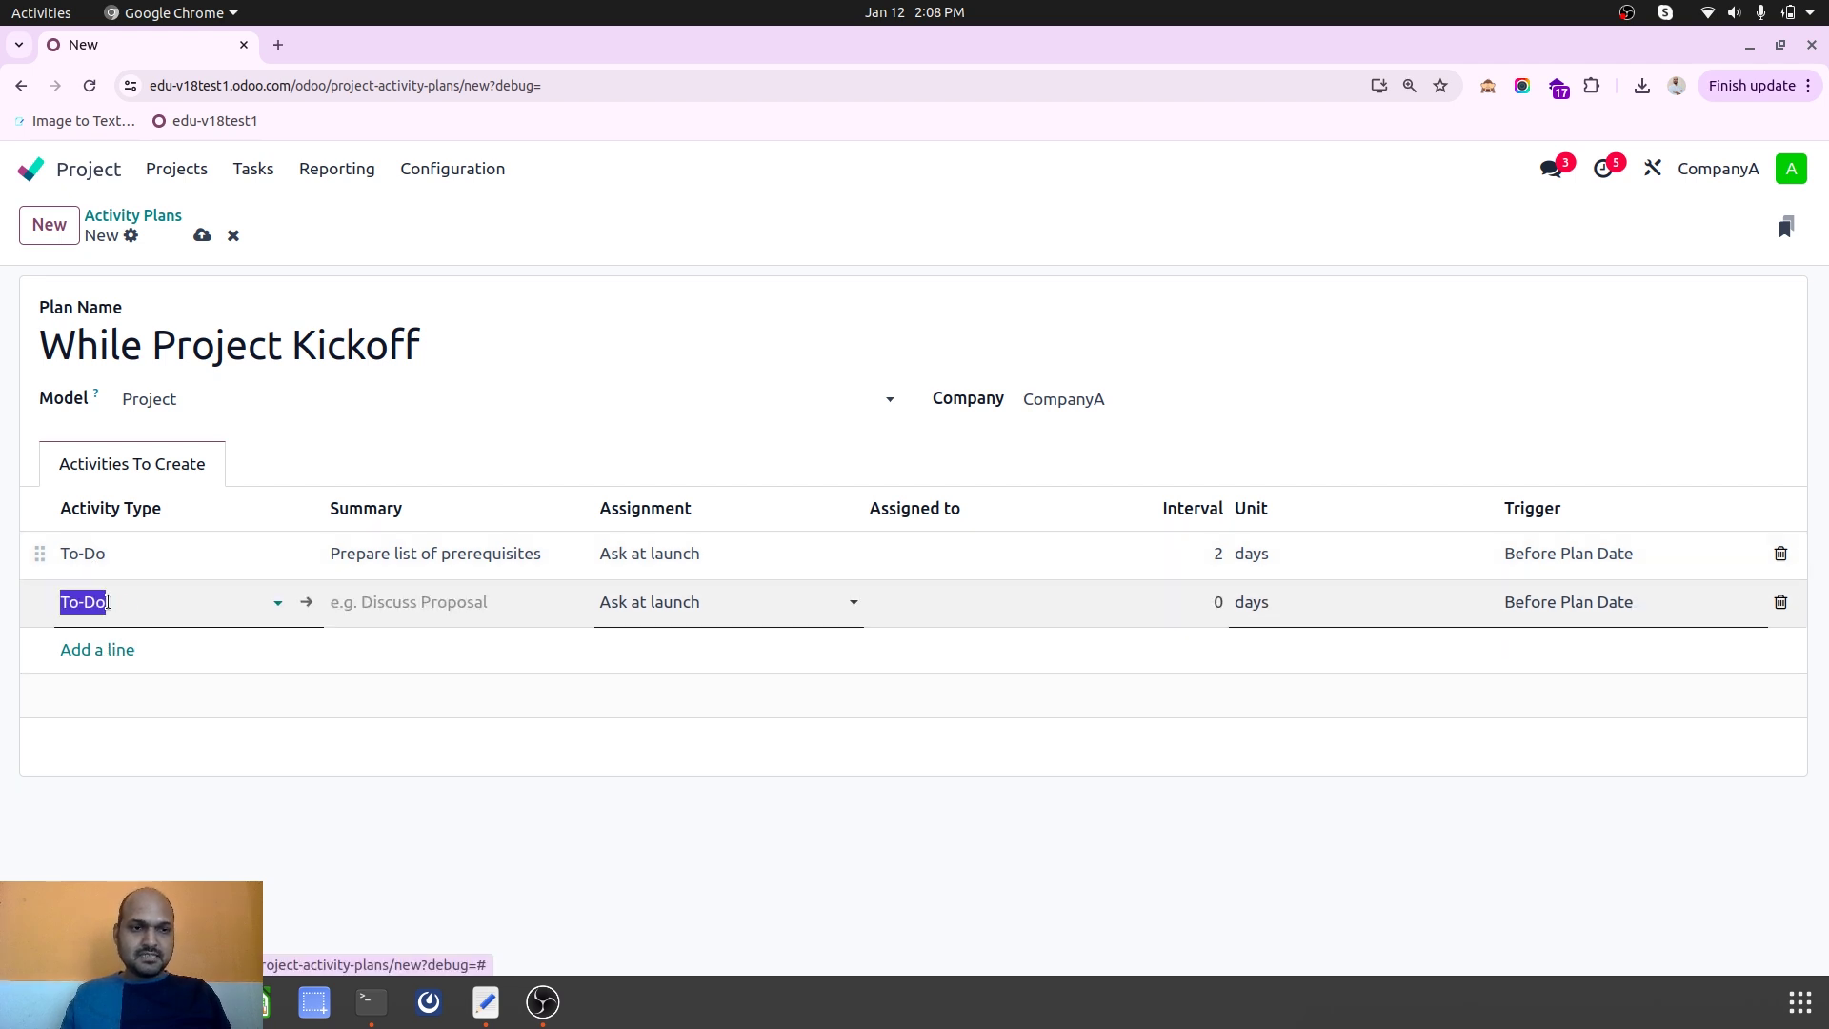
Add a Call 'Kick off call' due 2 days after plan date.
click(107, 602)
double_click(108, 602)
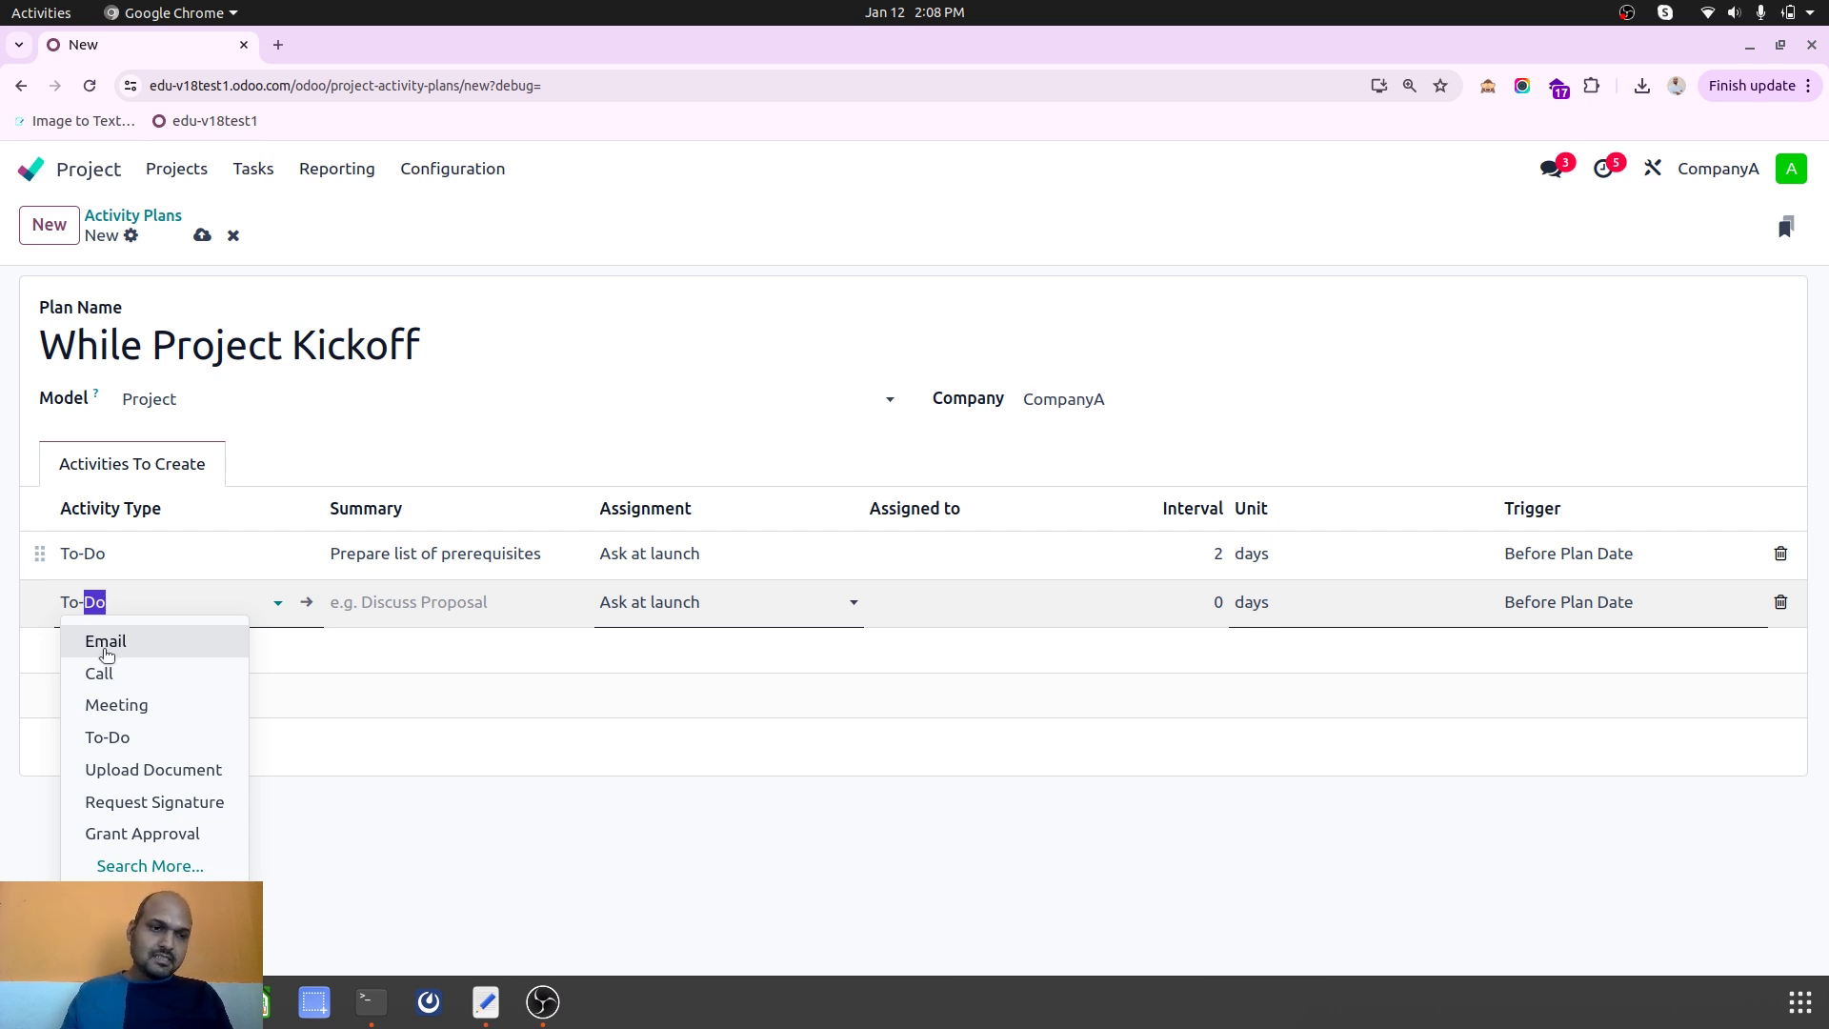
key(Escape)
click(404, 604)
text(Kick off call)
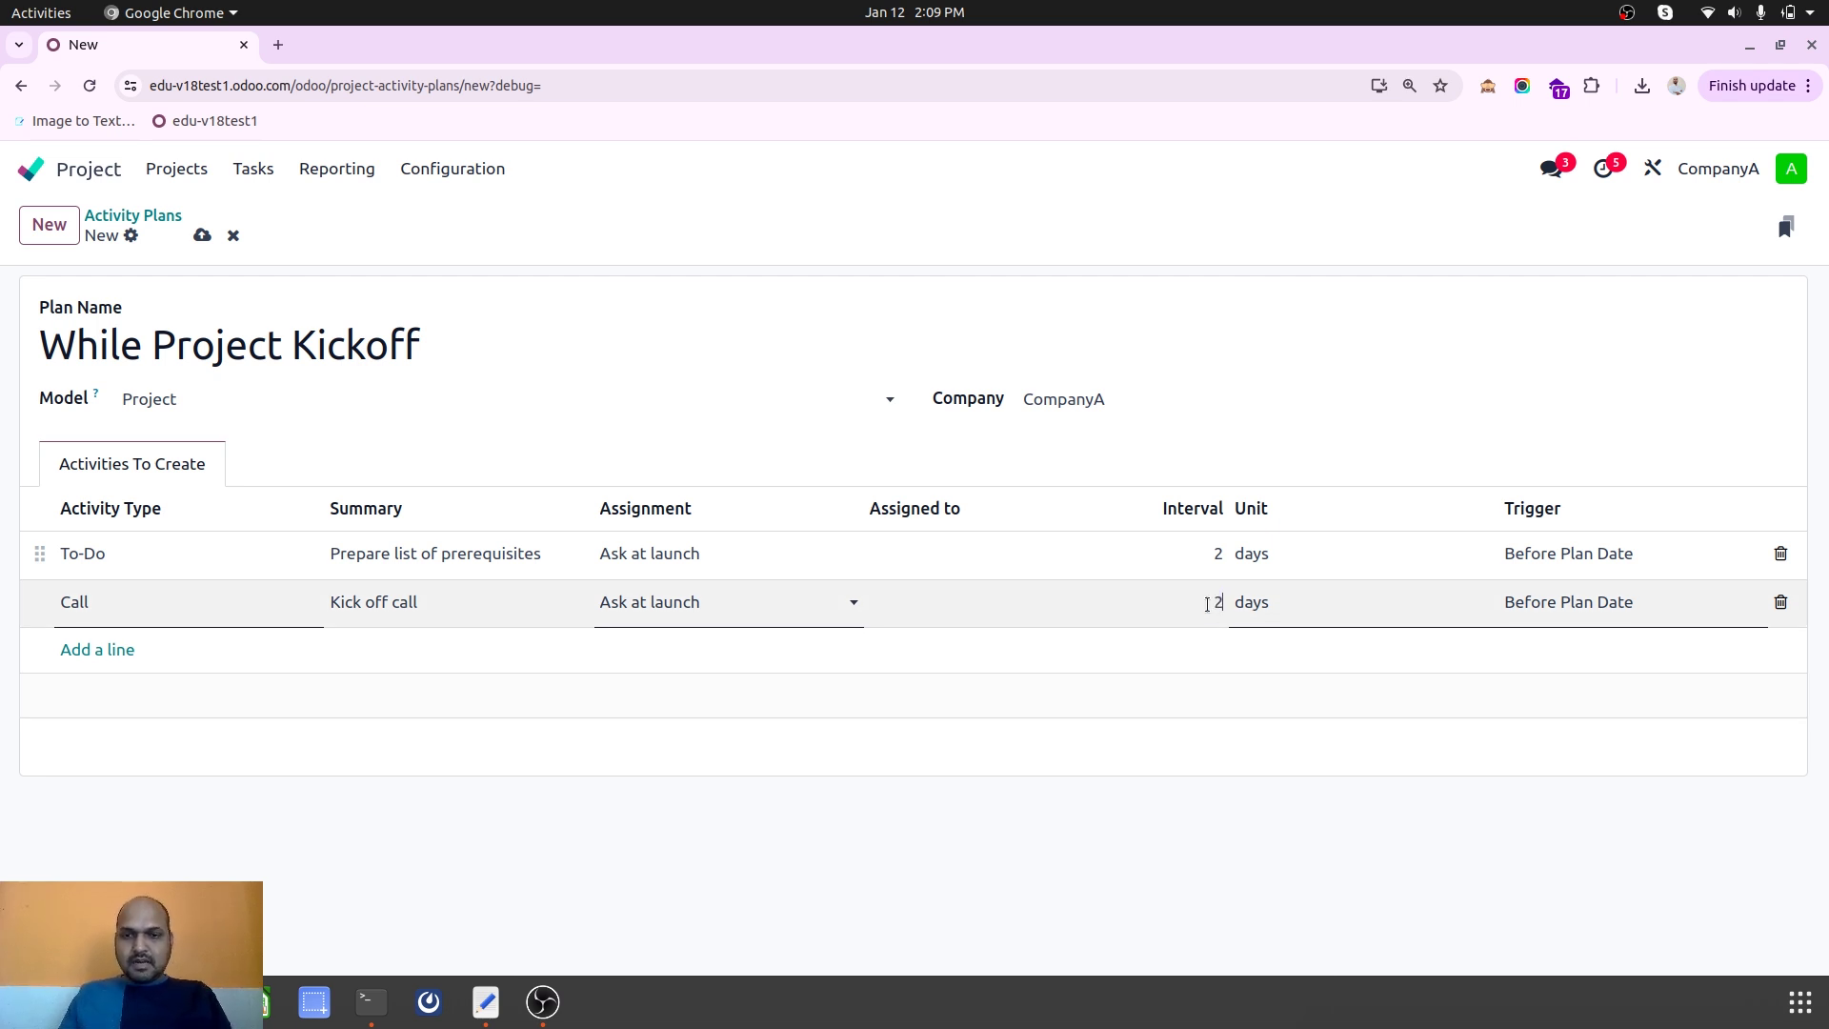
click(1523, 602)
click(1524, 644)
click(1378, 443)
Add a Meeting 'Regular Standups' due 5 days after plan date.
click(115, 649)
key(BackSpace)
click(152, 754)
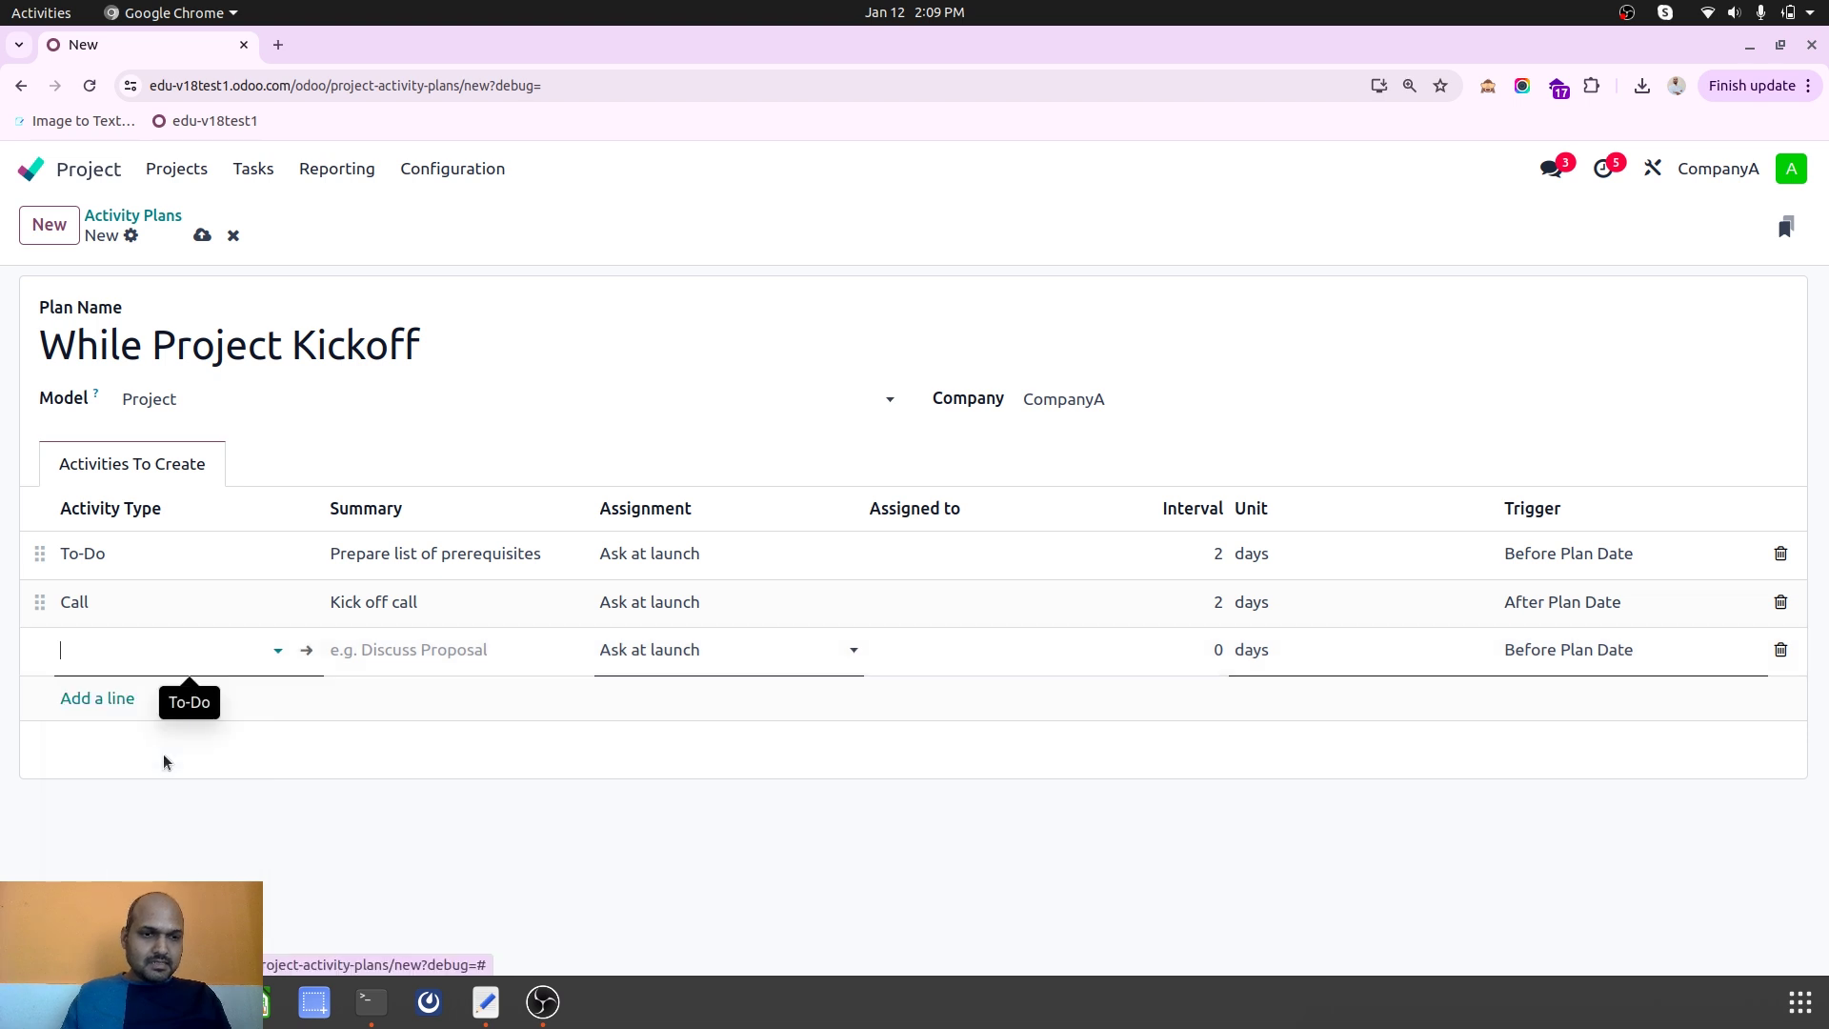
click(445, 651)
text(R)
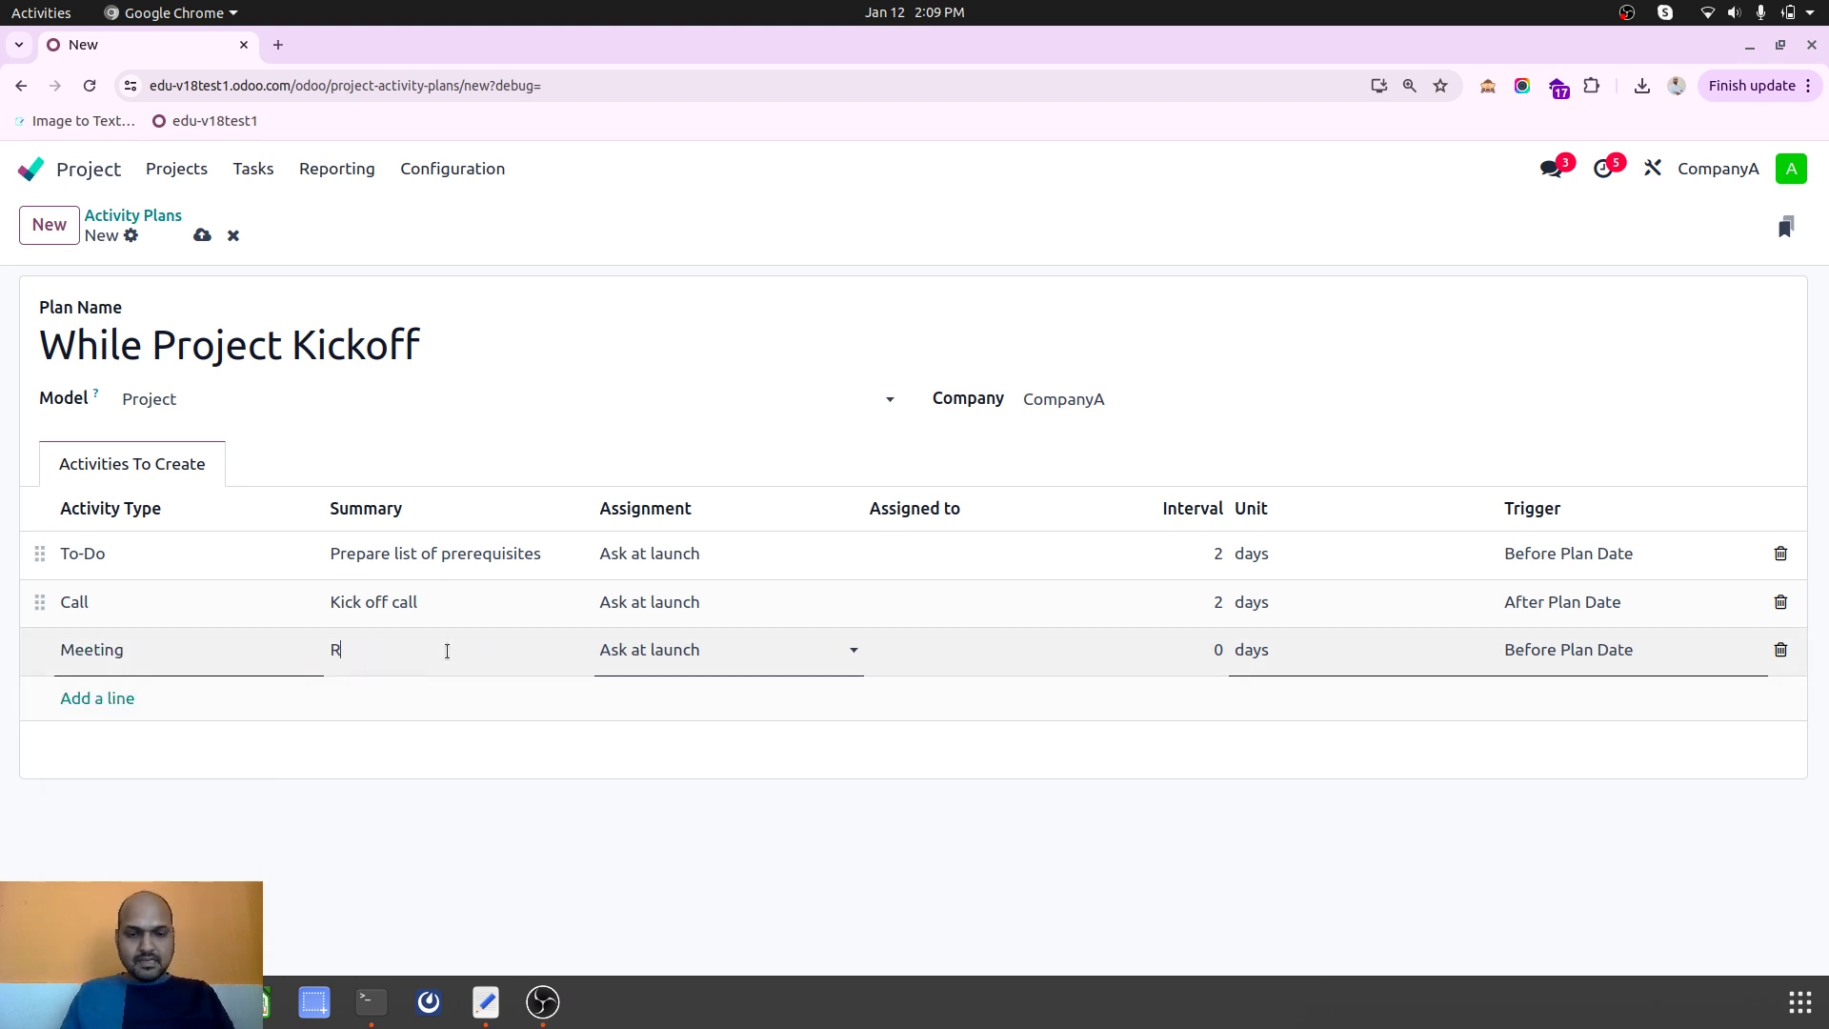
key(BackSpace)
text(Regular Standups)
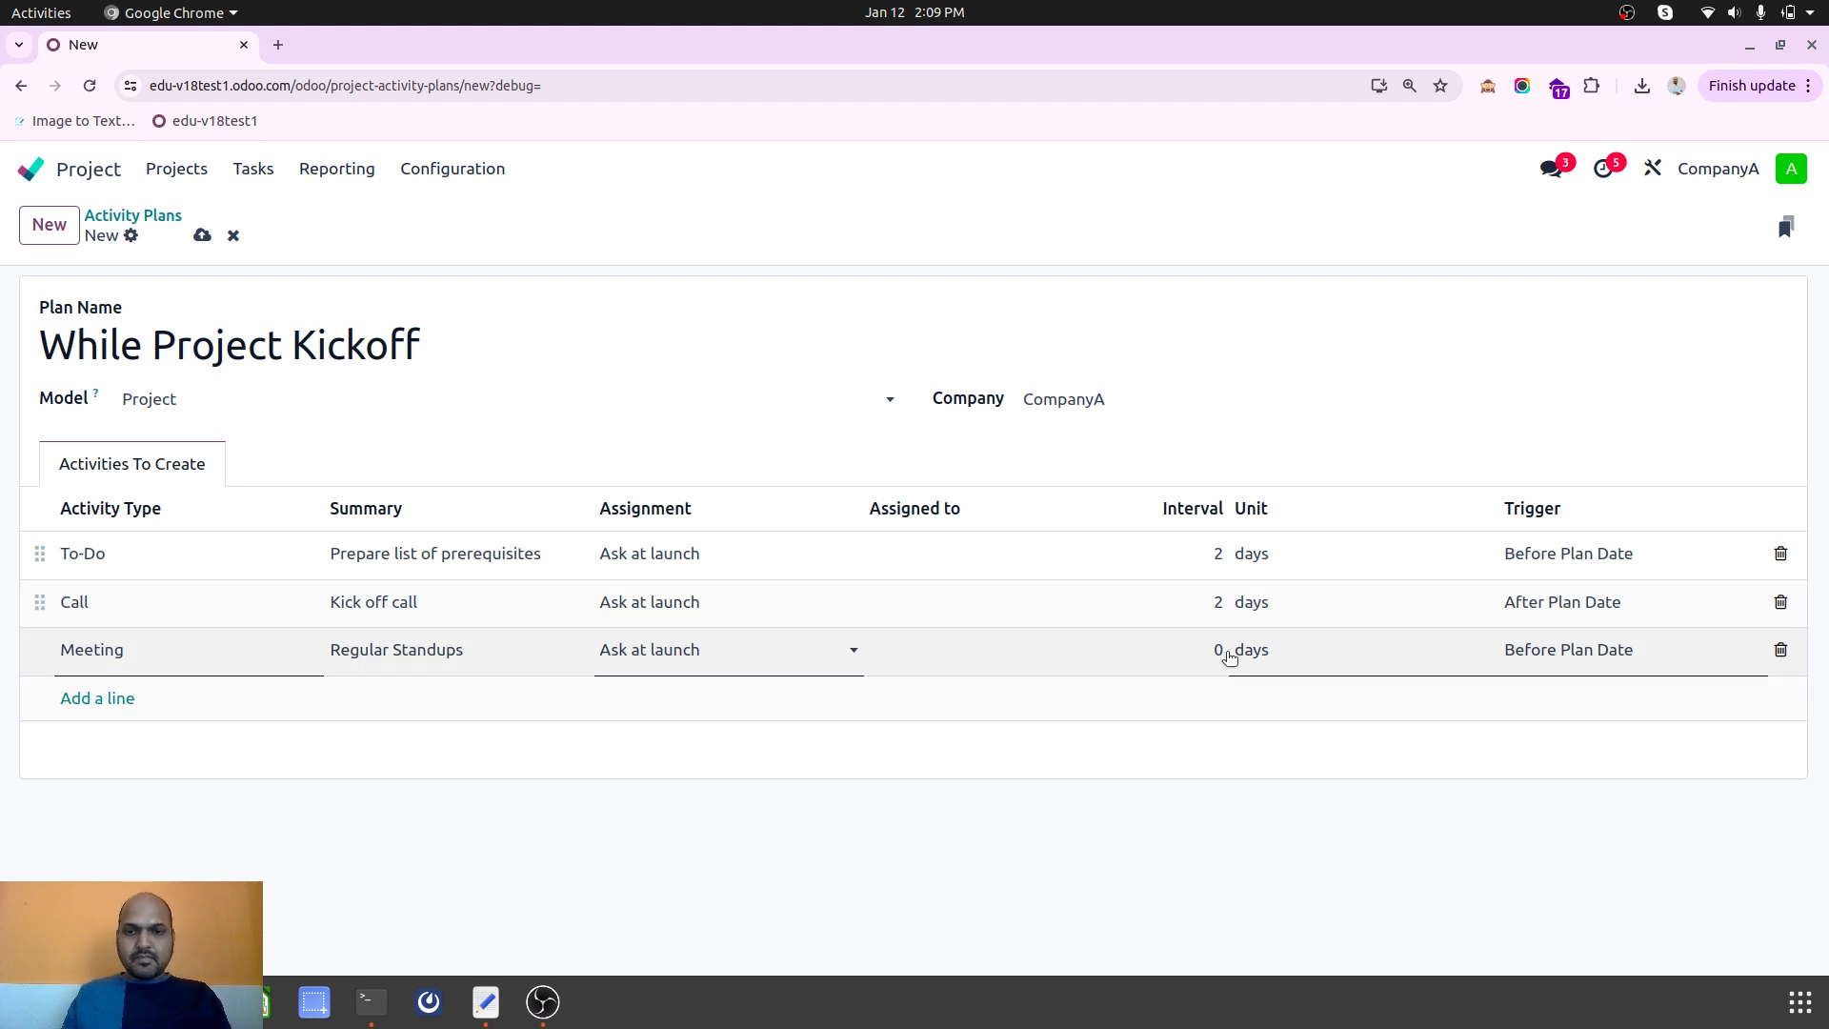
click(1220, 651)
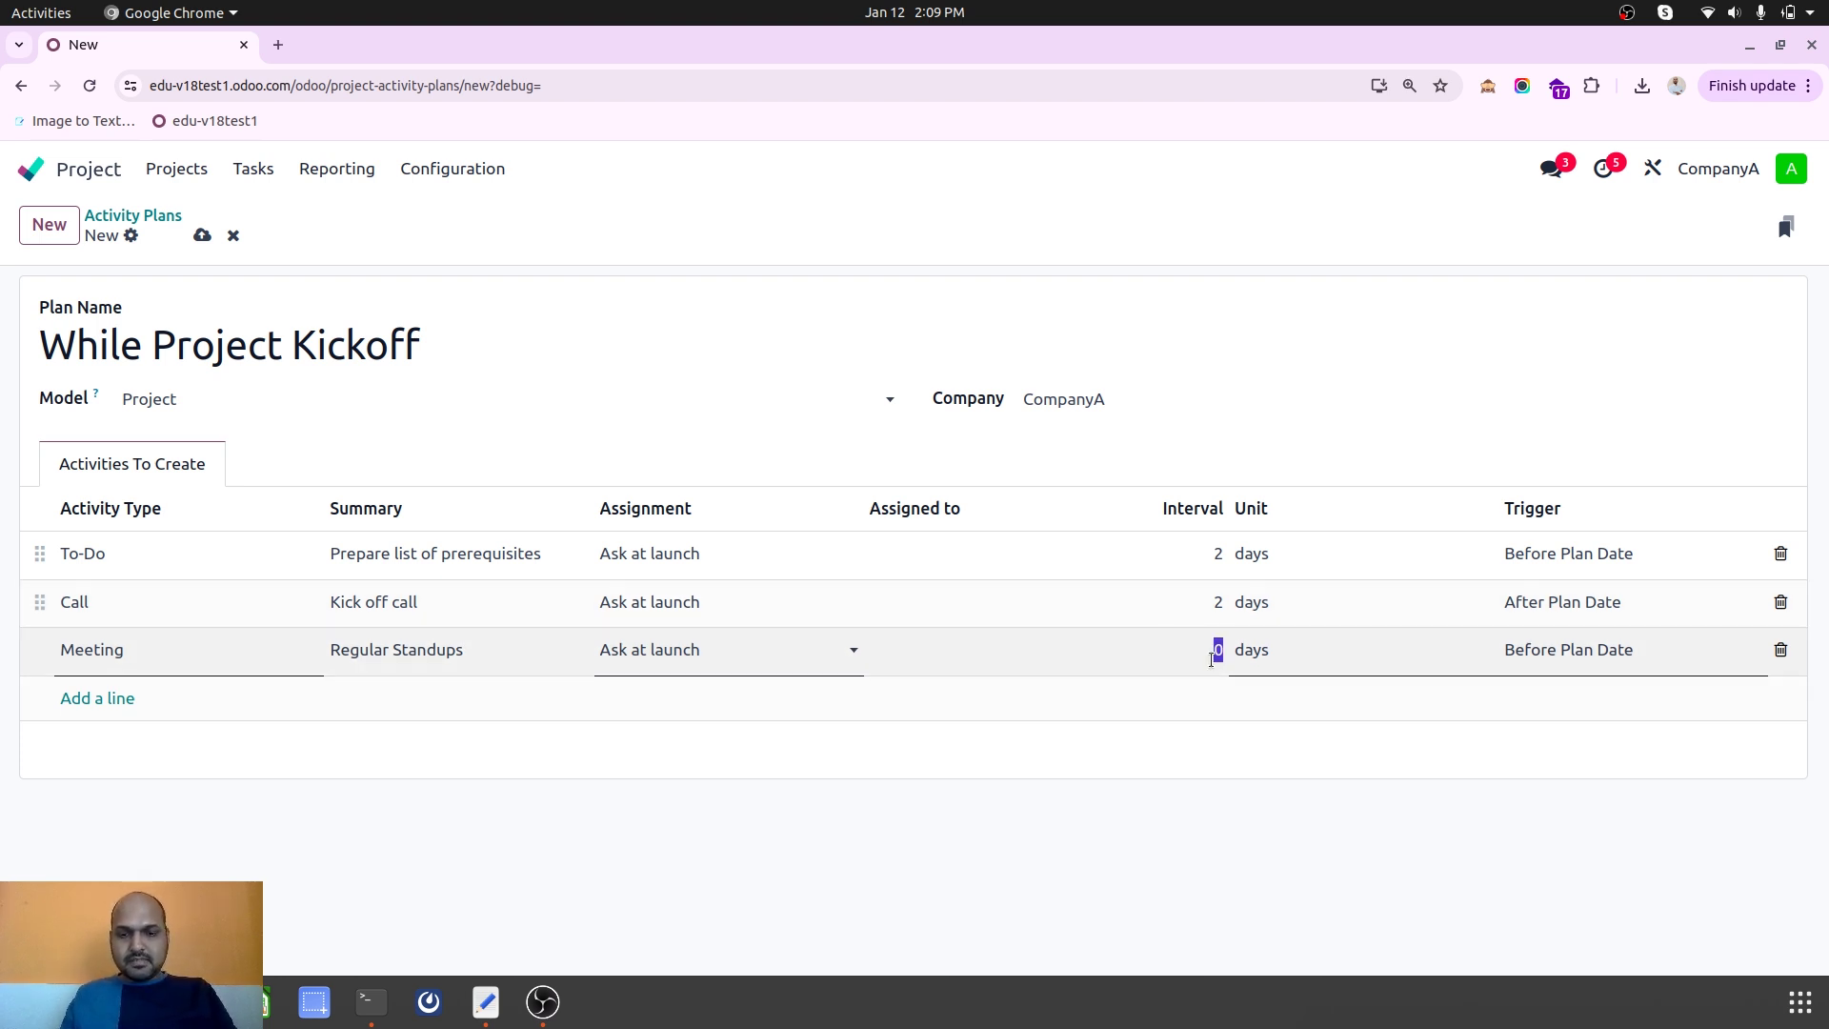
click(1580, 669)
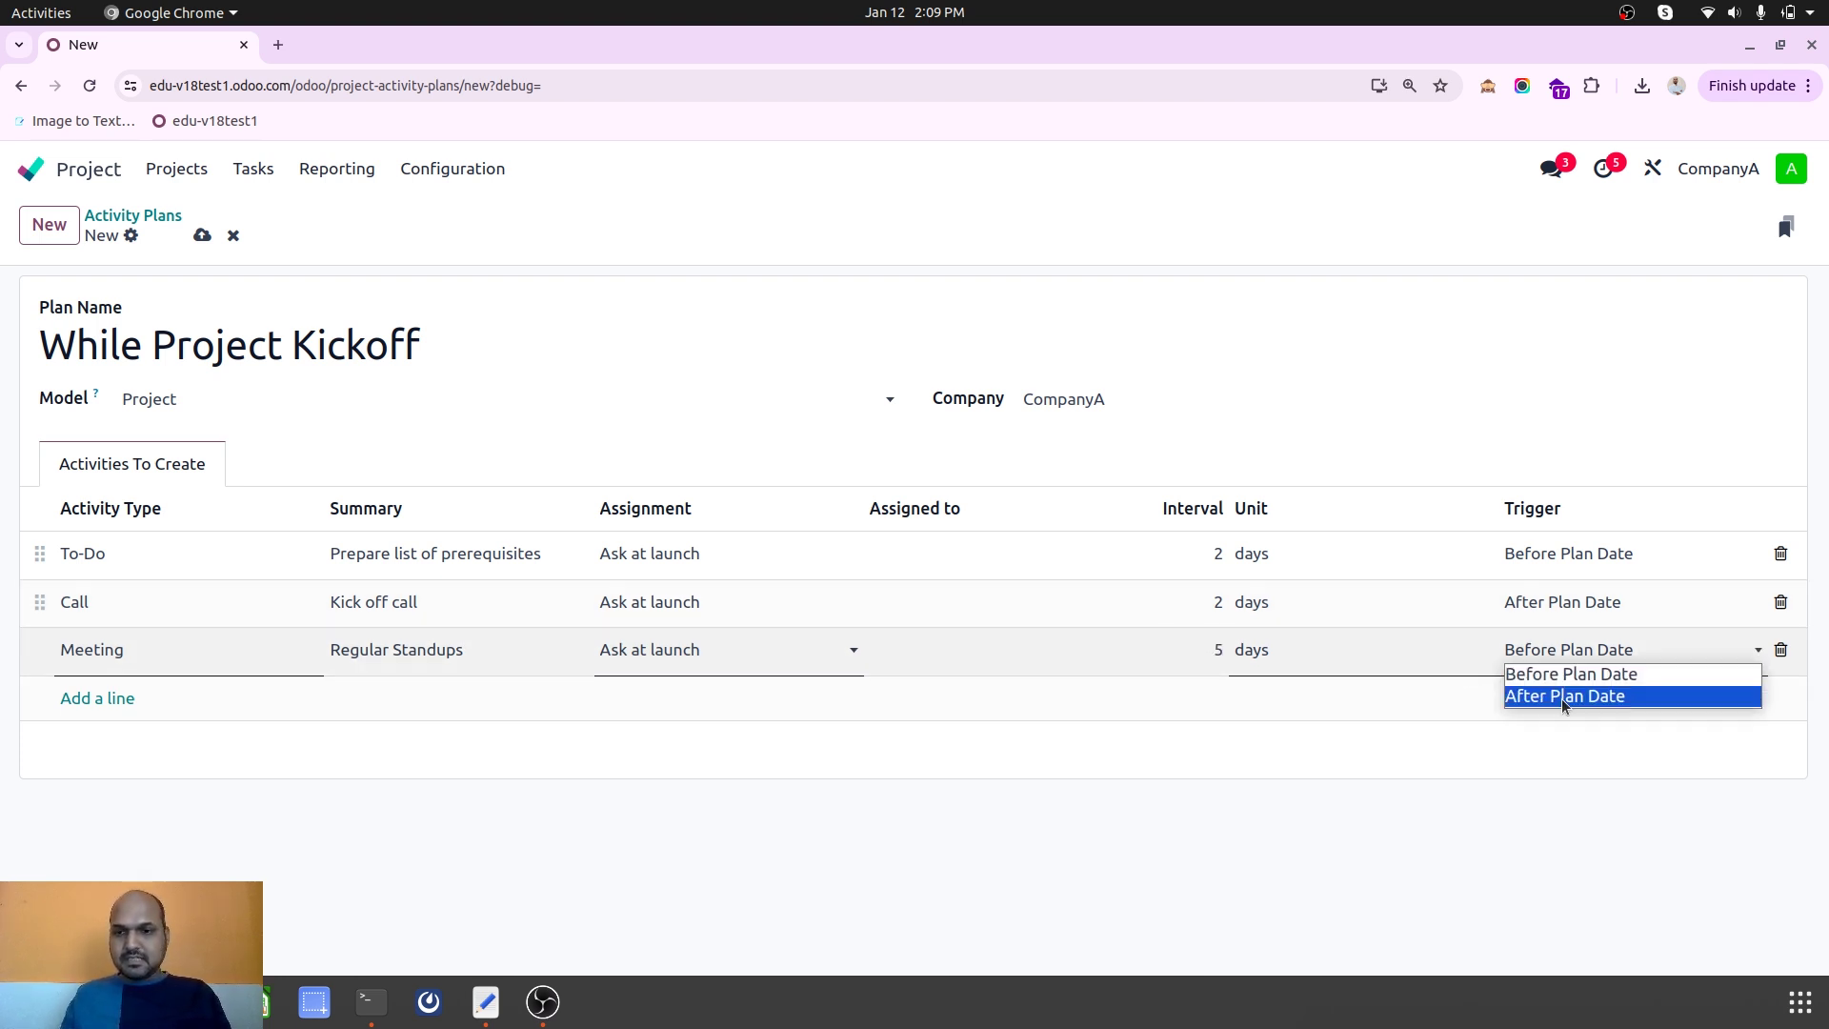
click(1572, 692)
Keep the Meeting's interval unit in days and finish the row.
click(1372, 407)
click(497, 274)
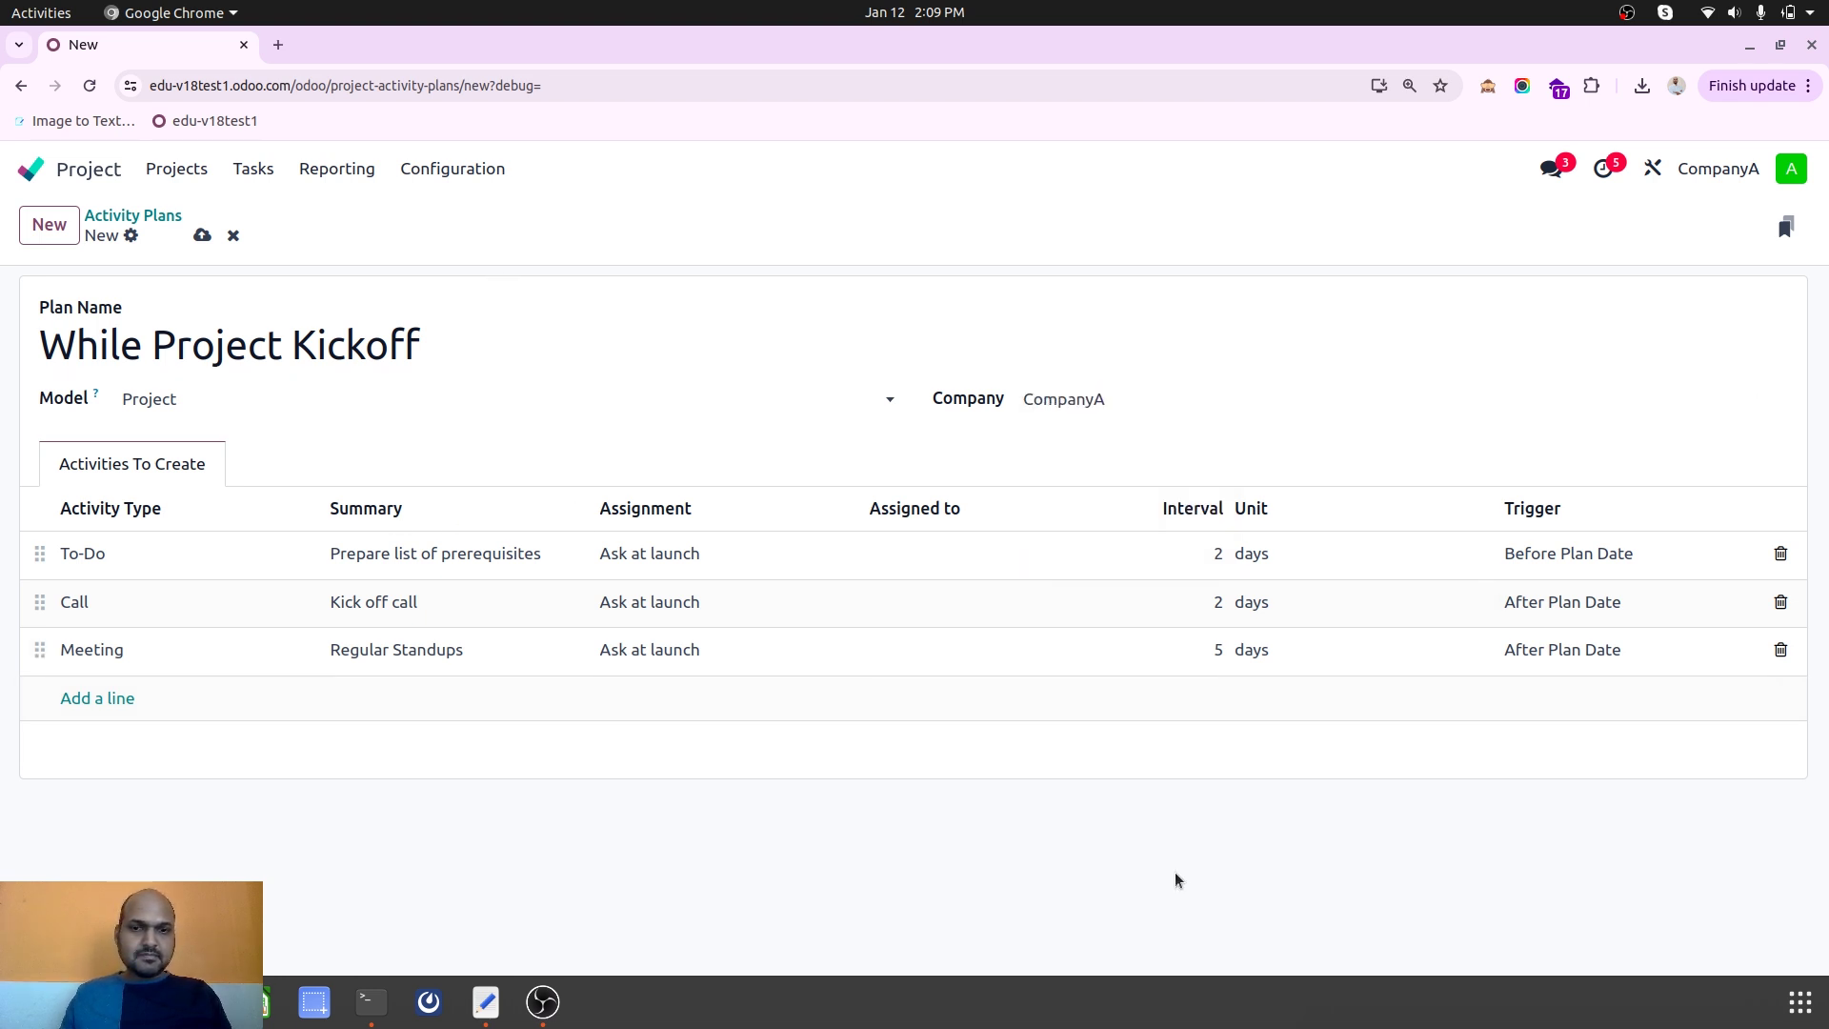
click(1278, 646)
click(1282, 657)
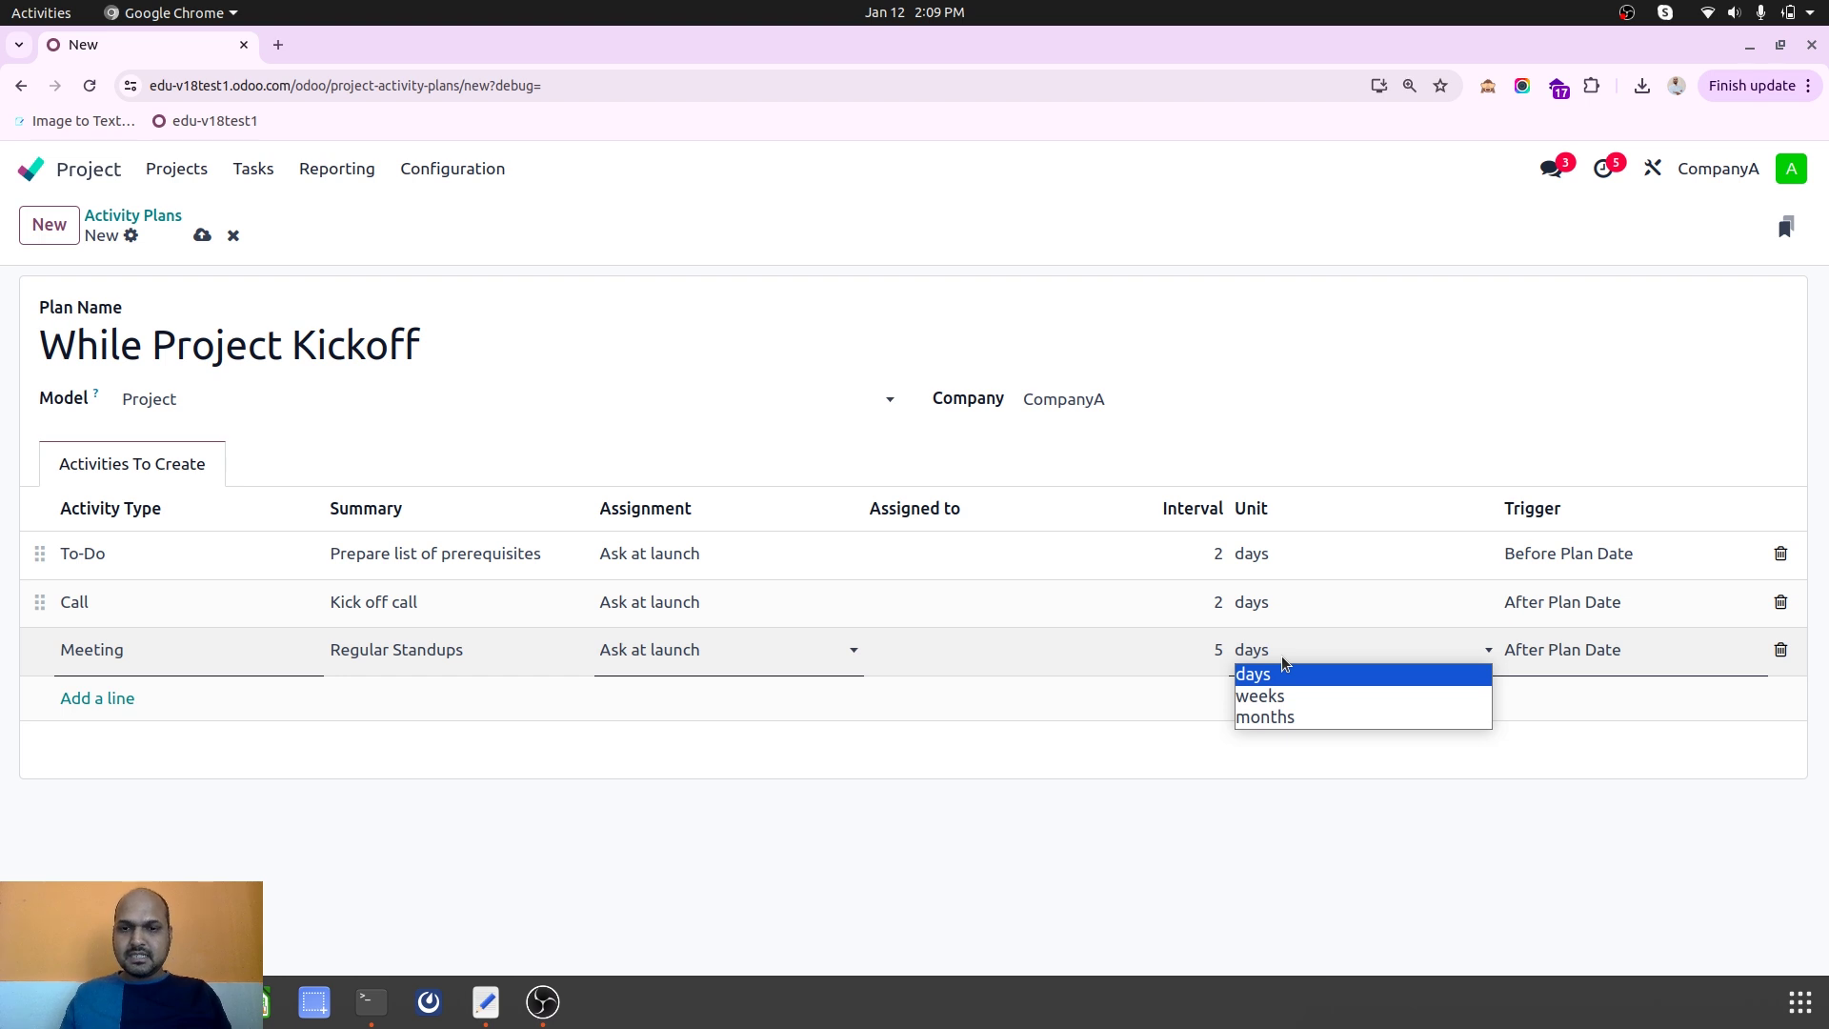
click(1283, 660)
click(1257, 655)
click(1299, 649)
key(Escape)
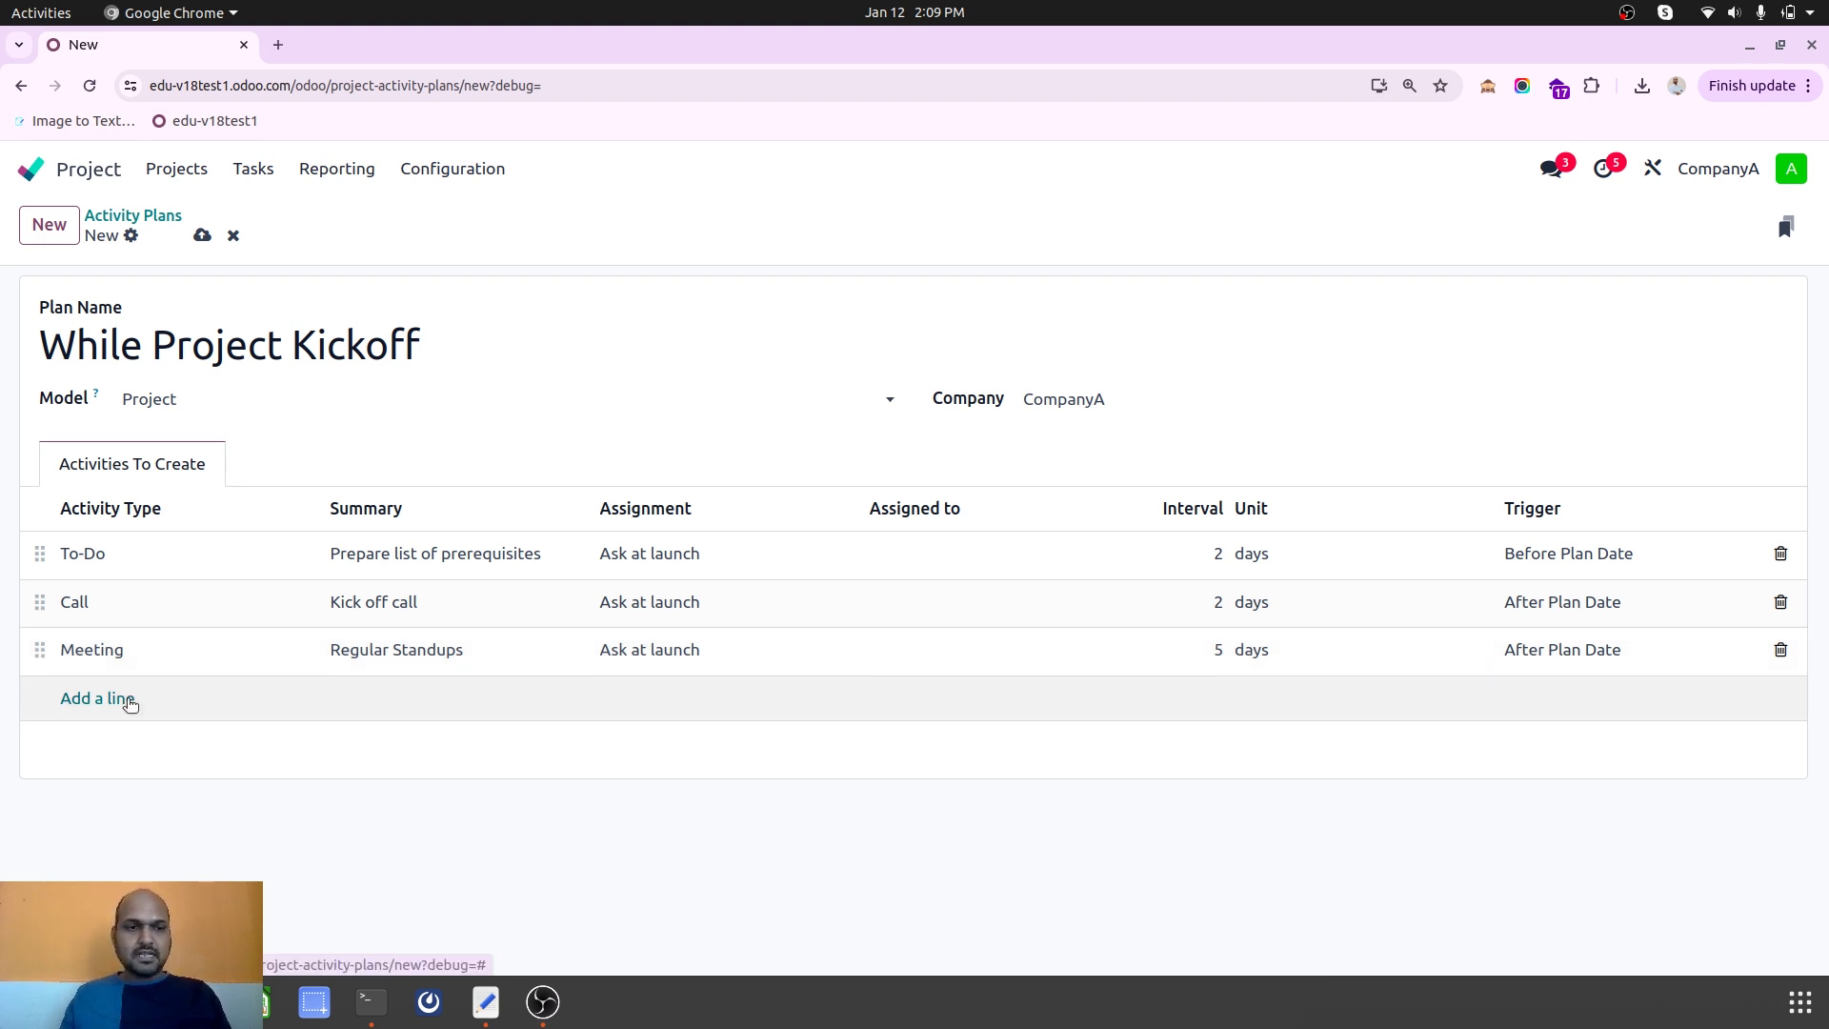
Add a fourth plan row of type Upload Document with summary 'Project related docs'.
click(131, 704)
click(152, 660)
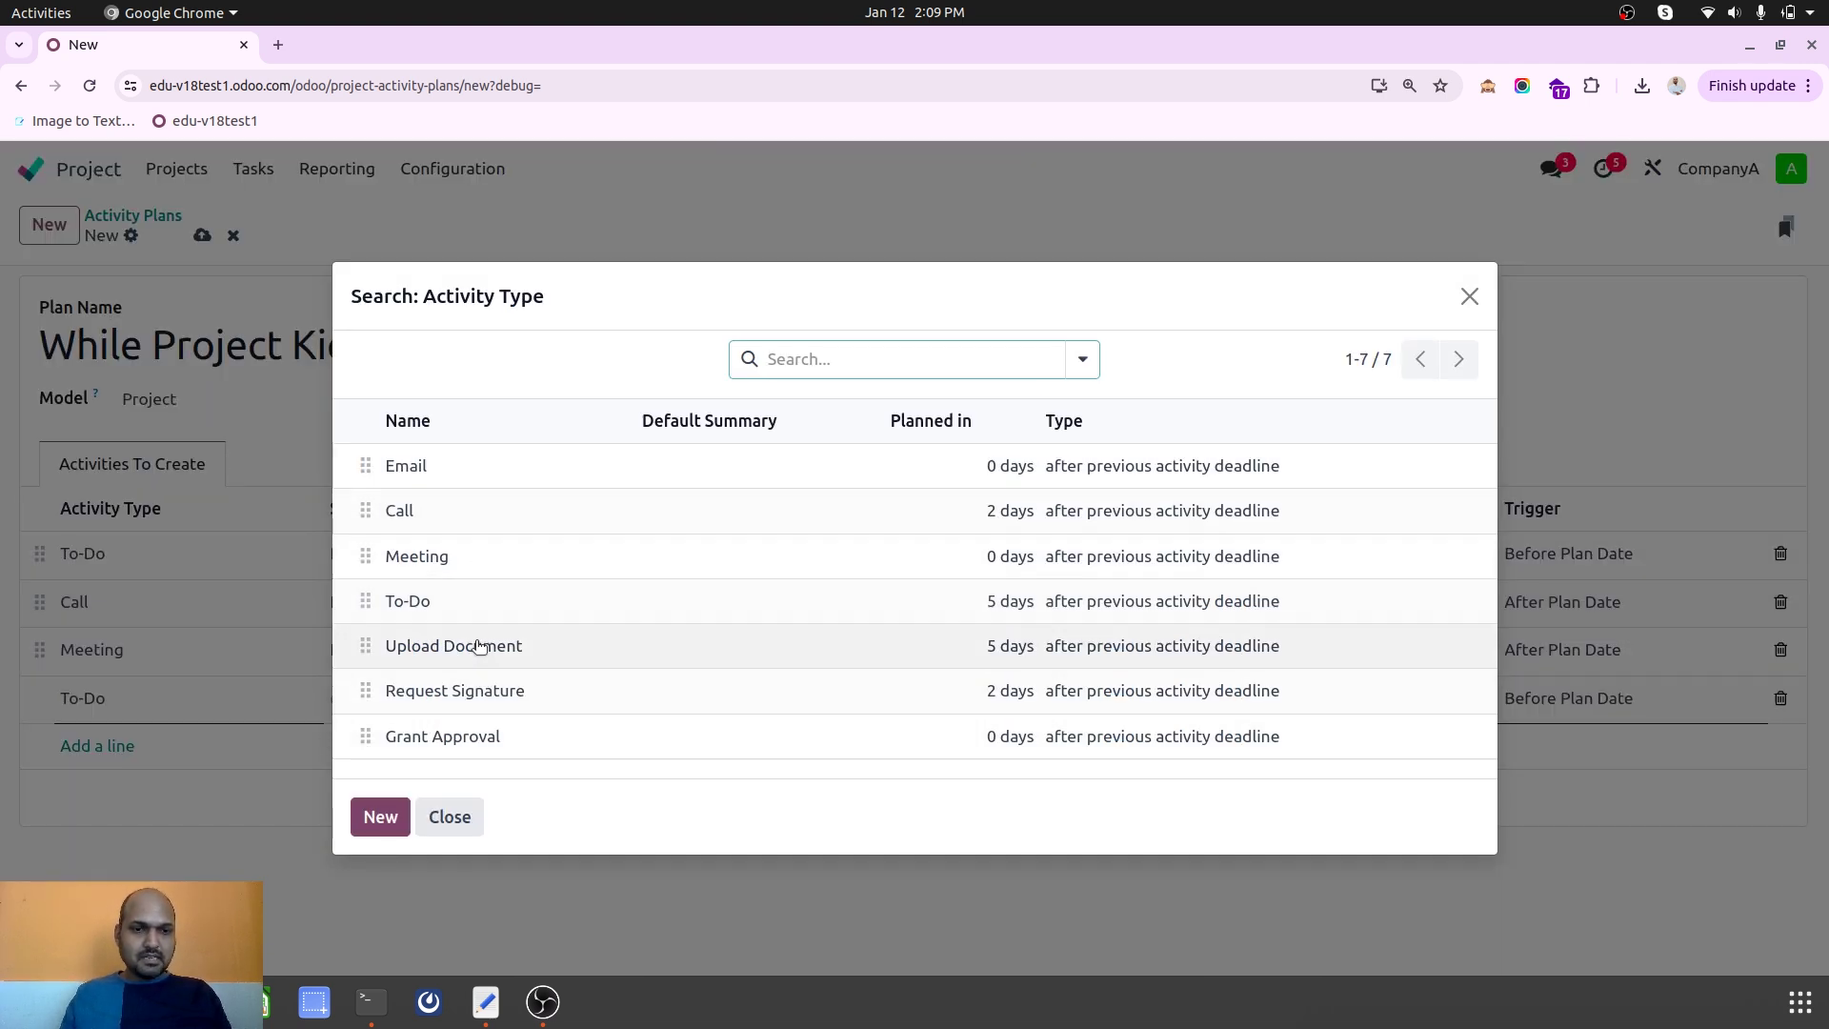
click(479, 647)
click(480, 701)
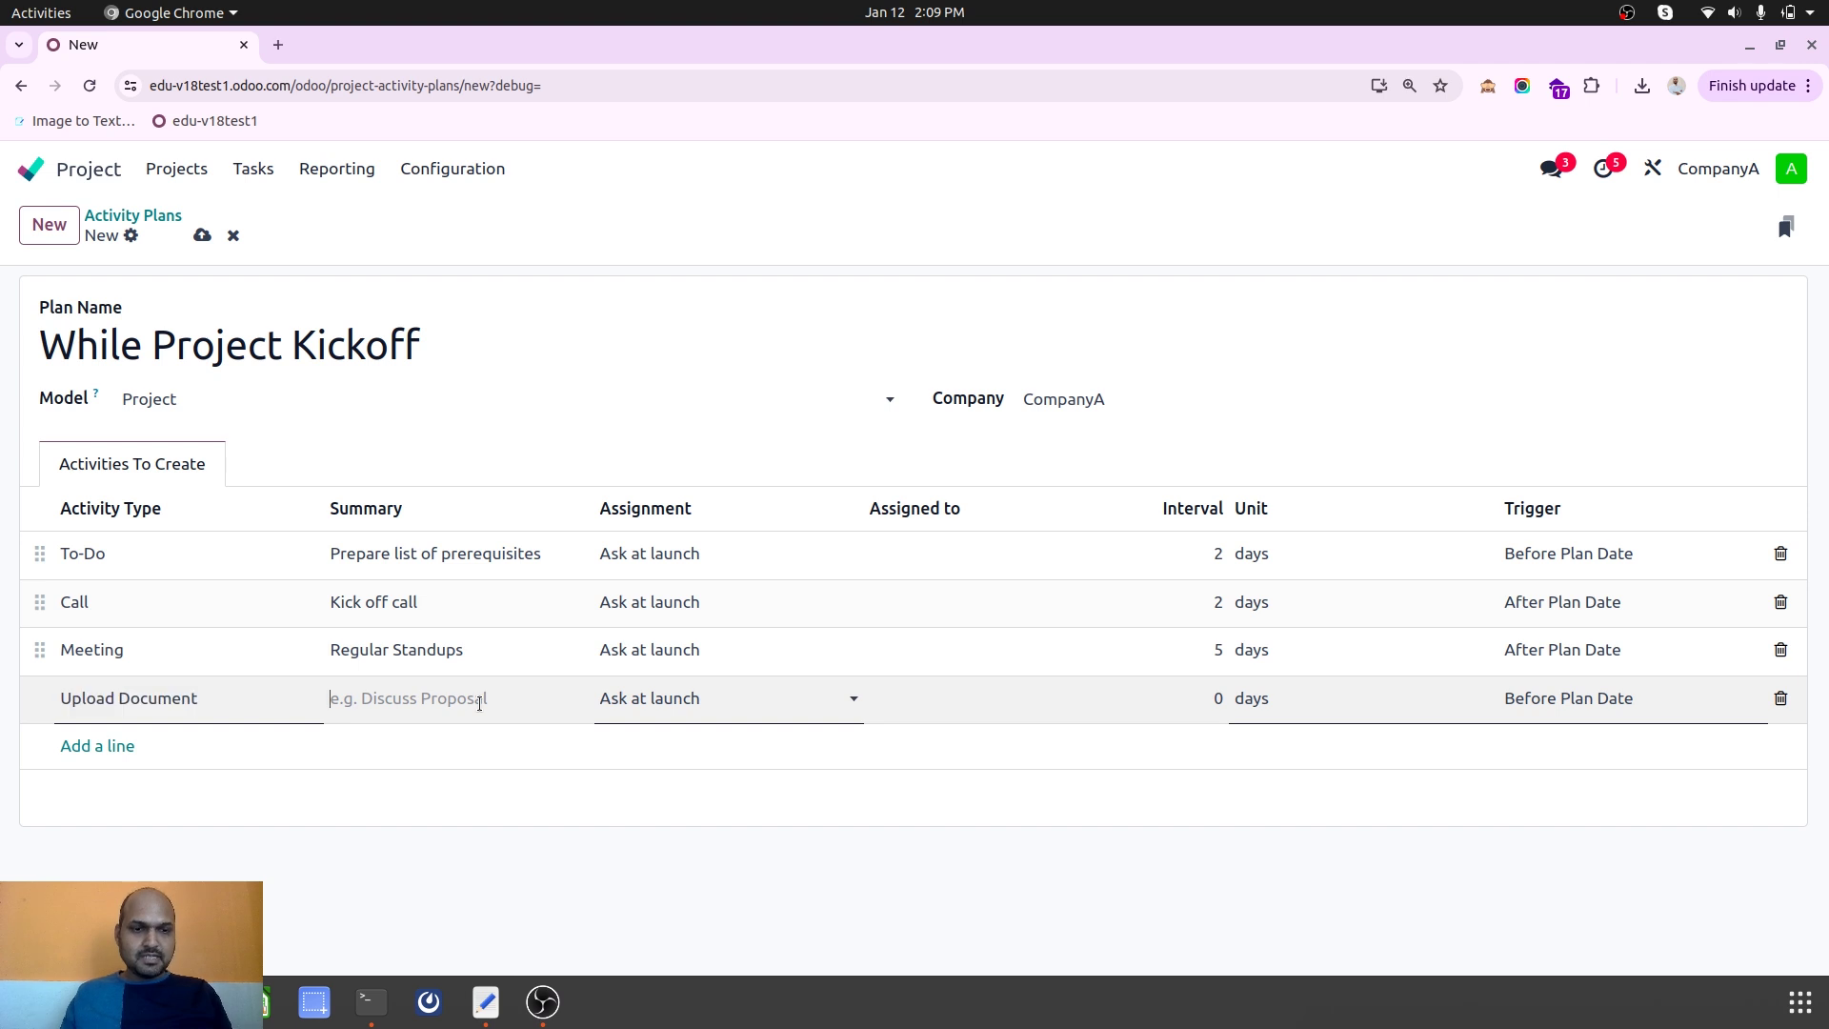
text(Project related docs)
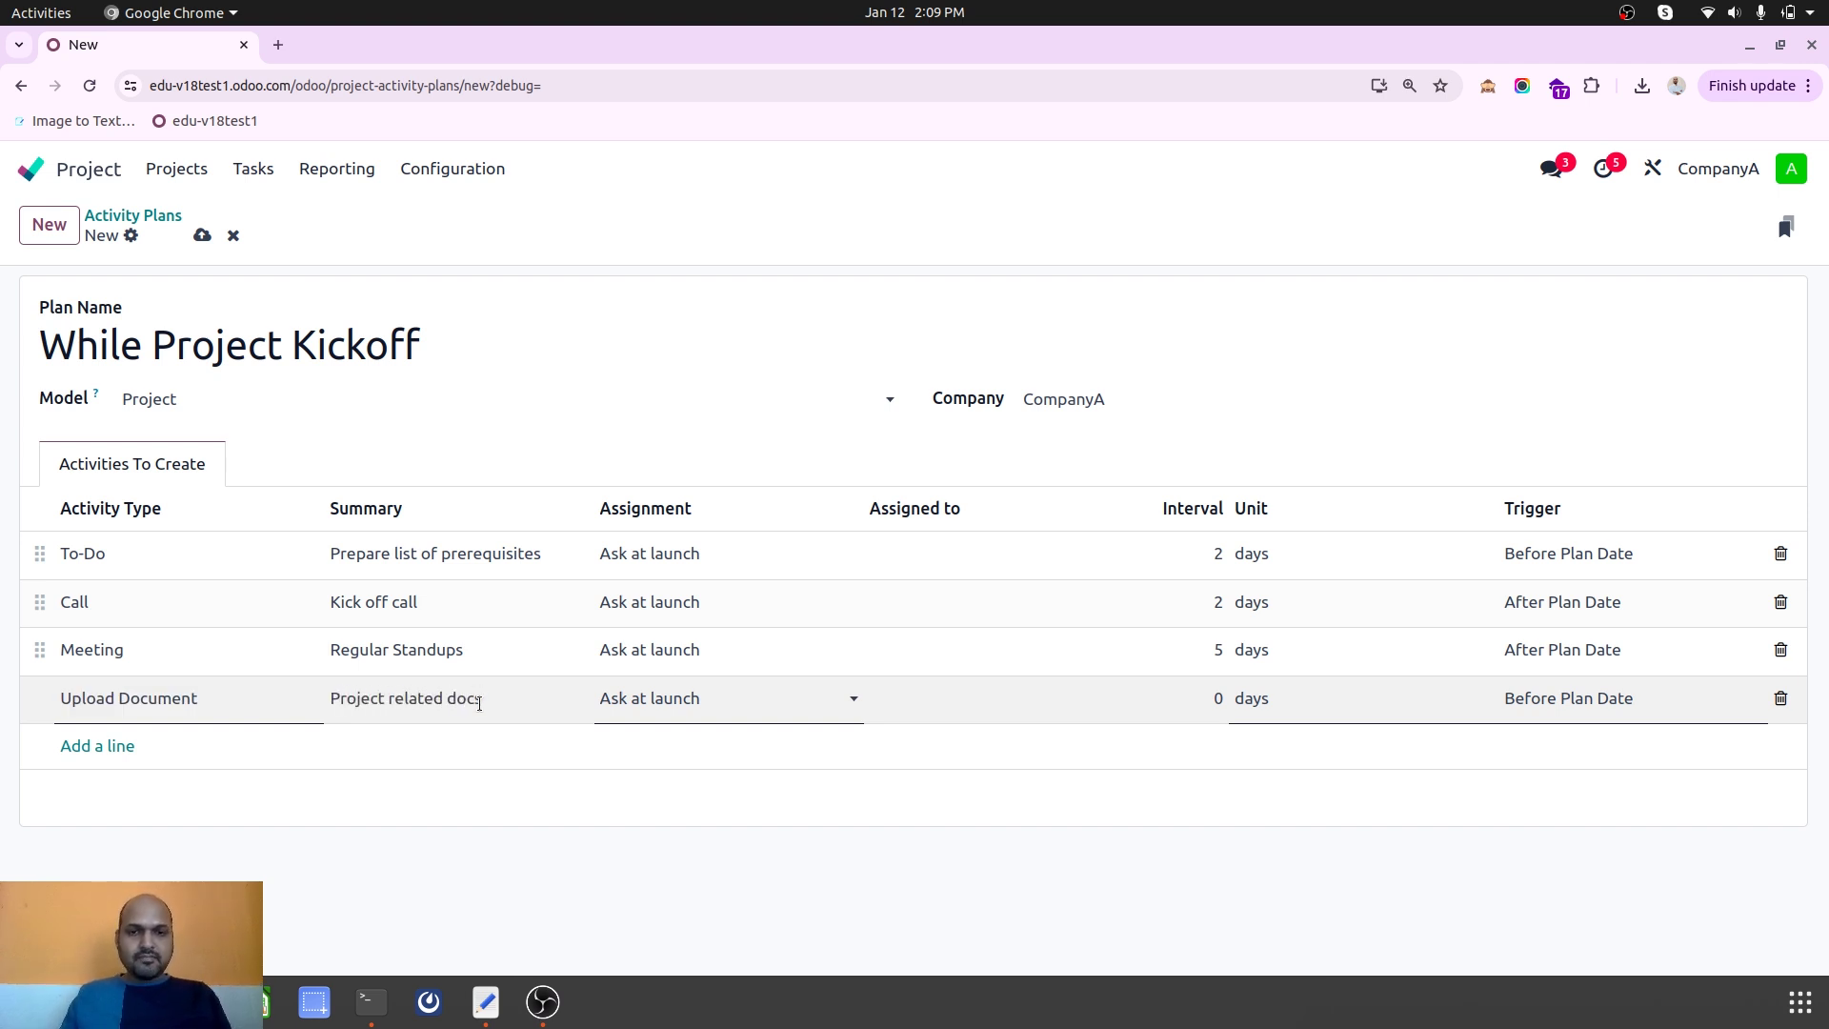
Set that row to 2 weeks After Plan Date and save the plan.
click(1299, 700)
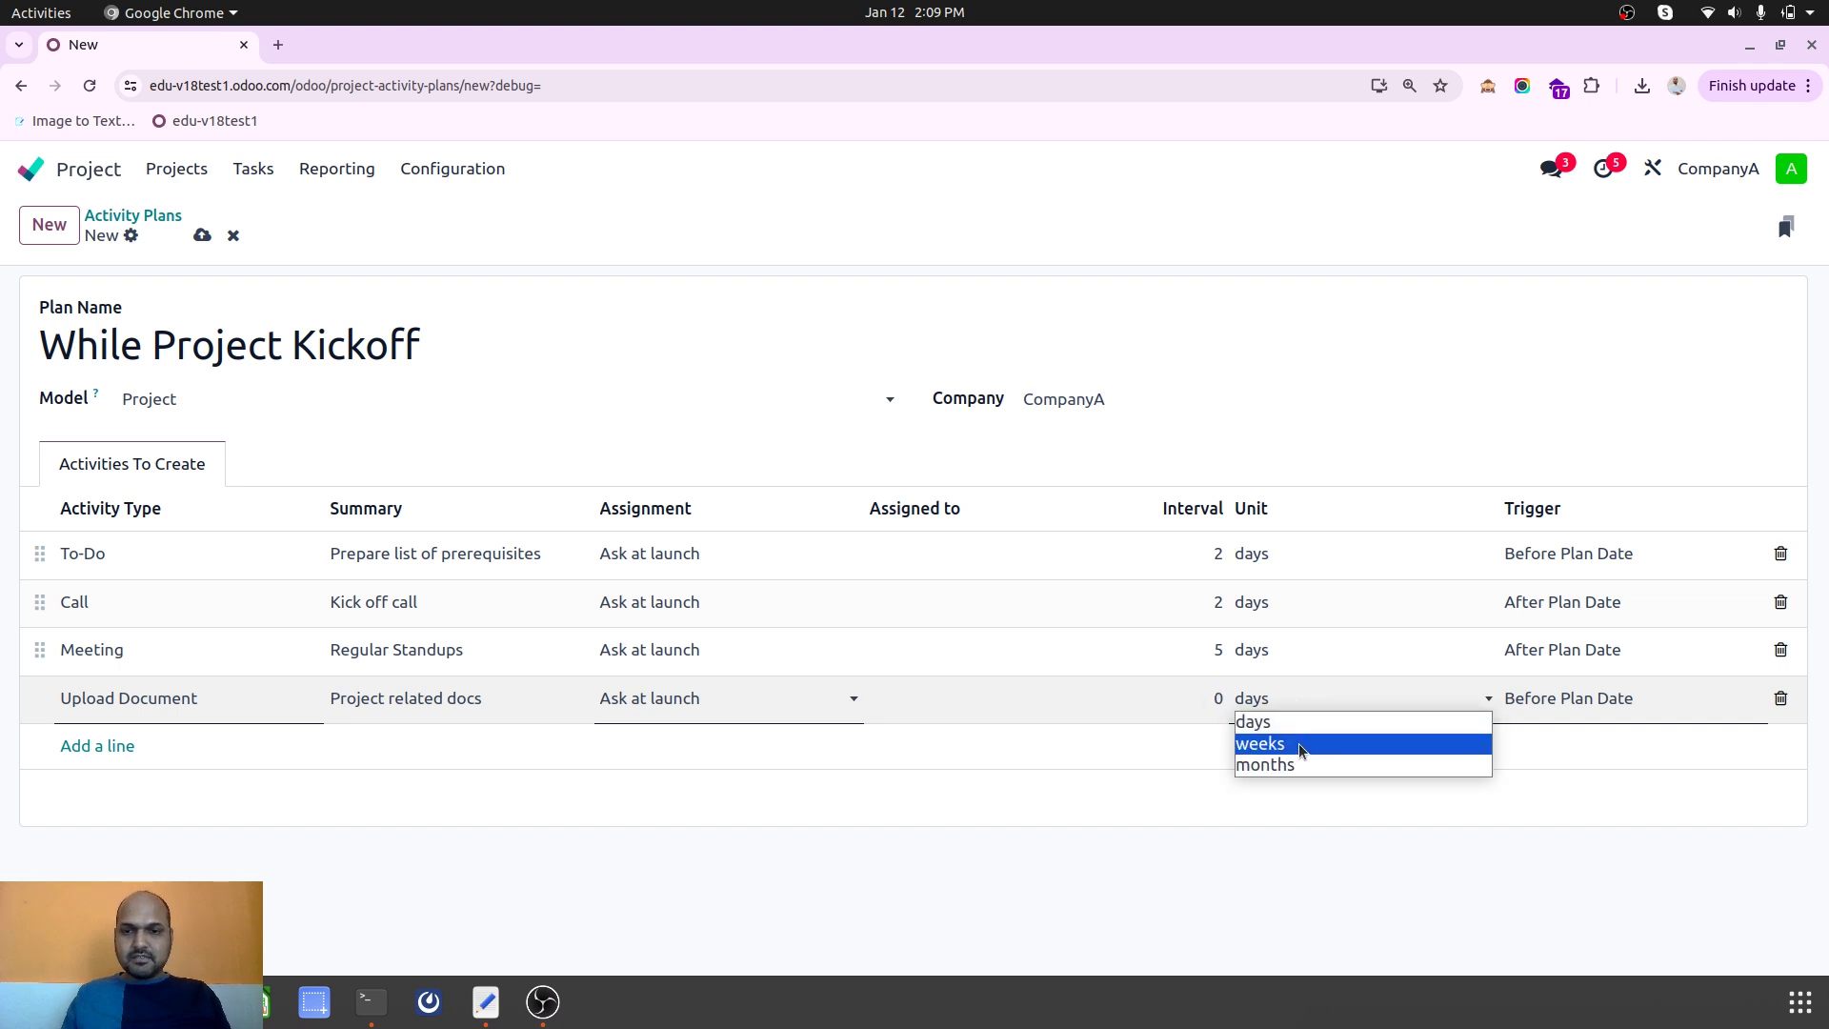
click(1301, 745)
double_click(1217, 704)
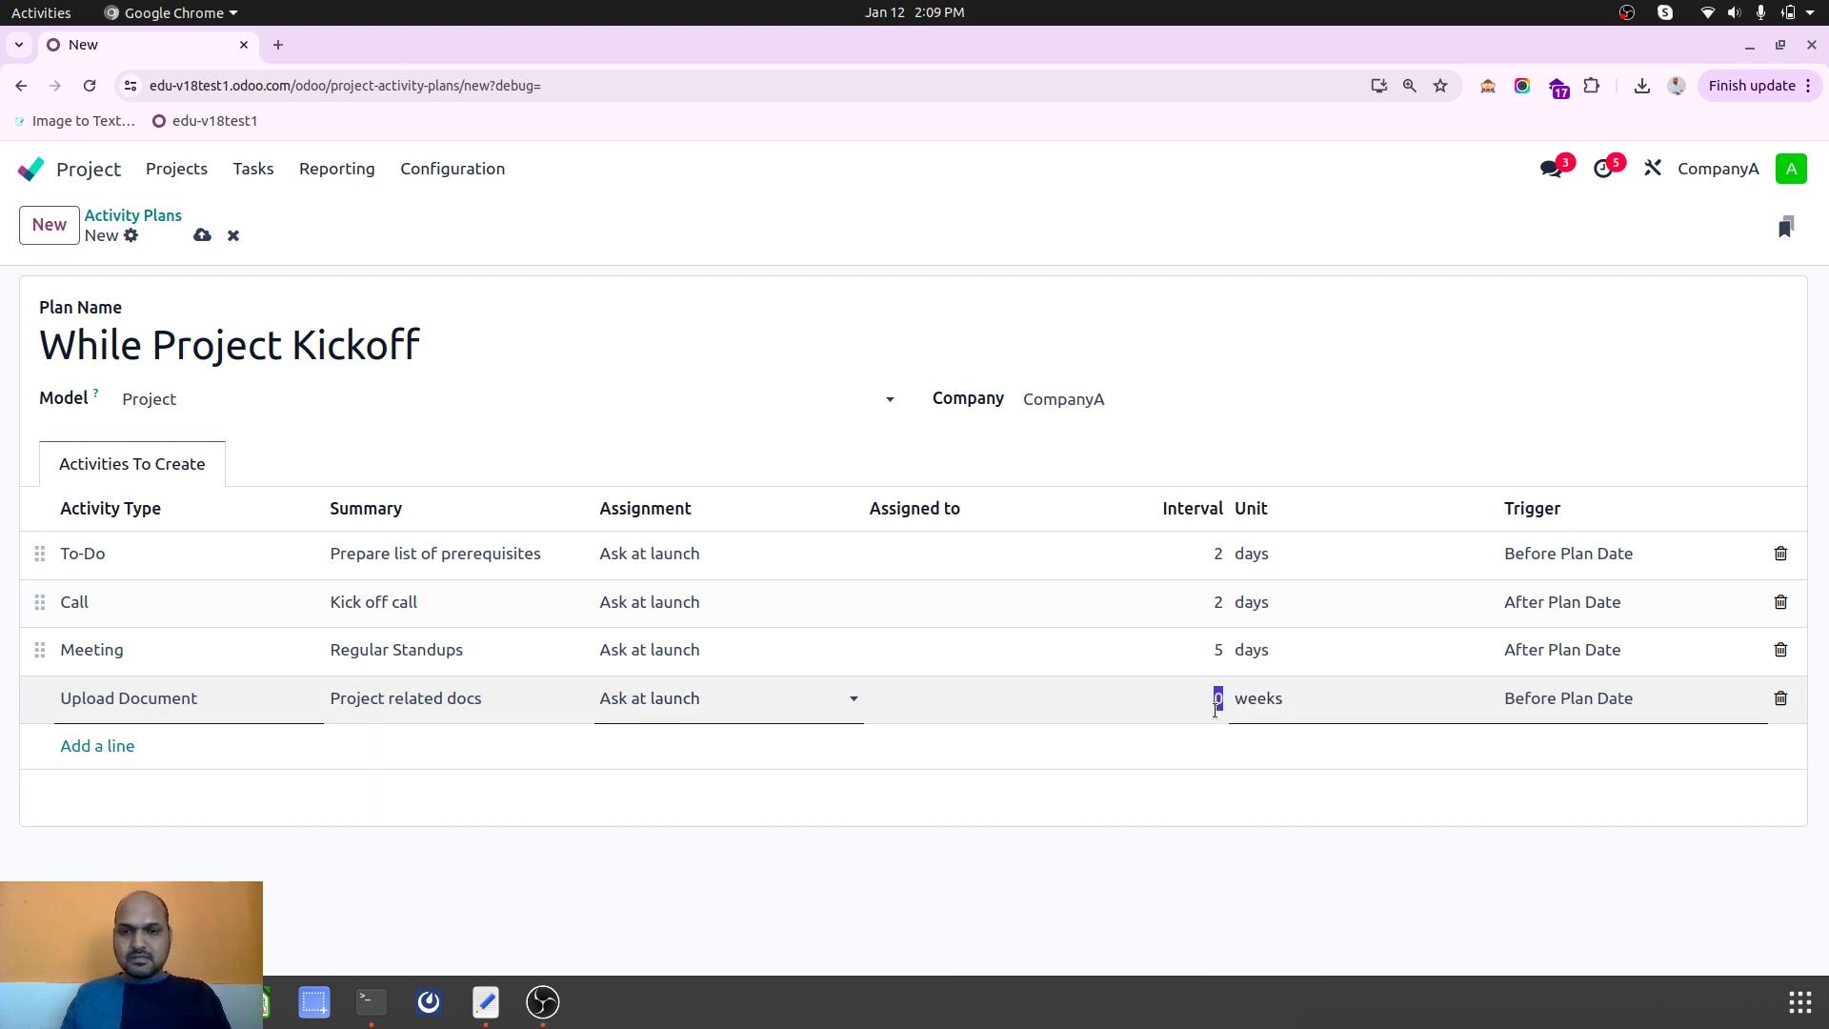
click(1537, 699)
click(1543, 743)
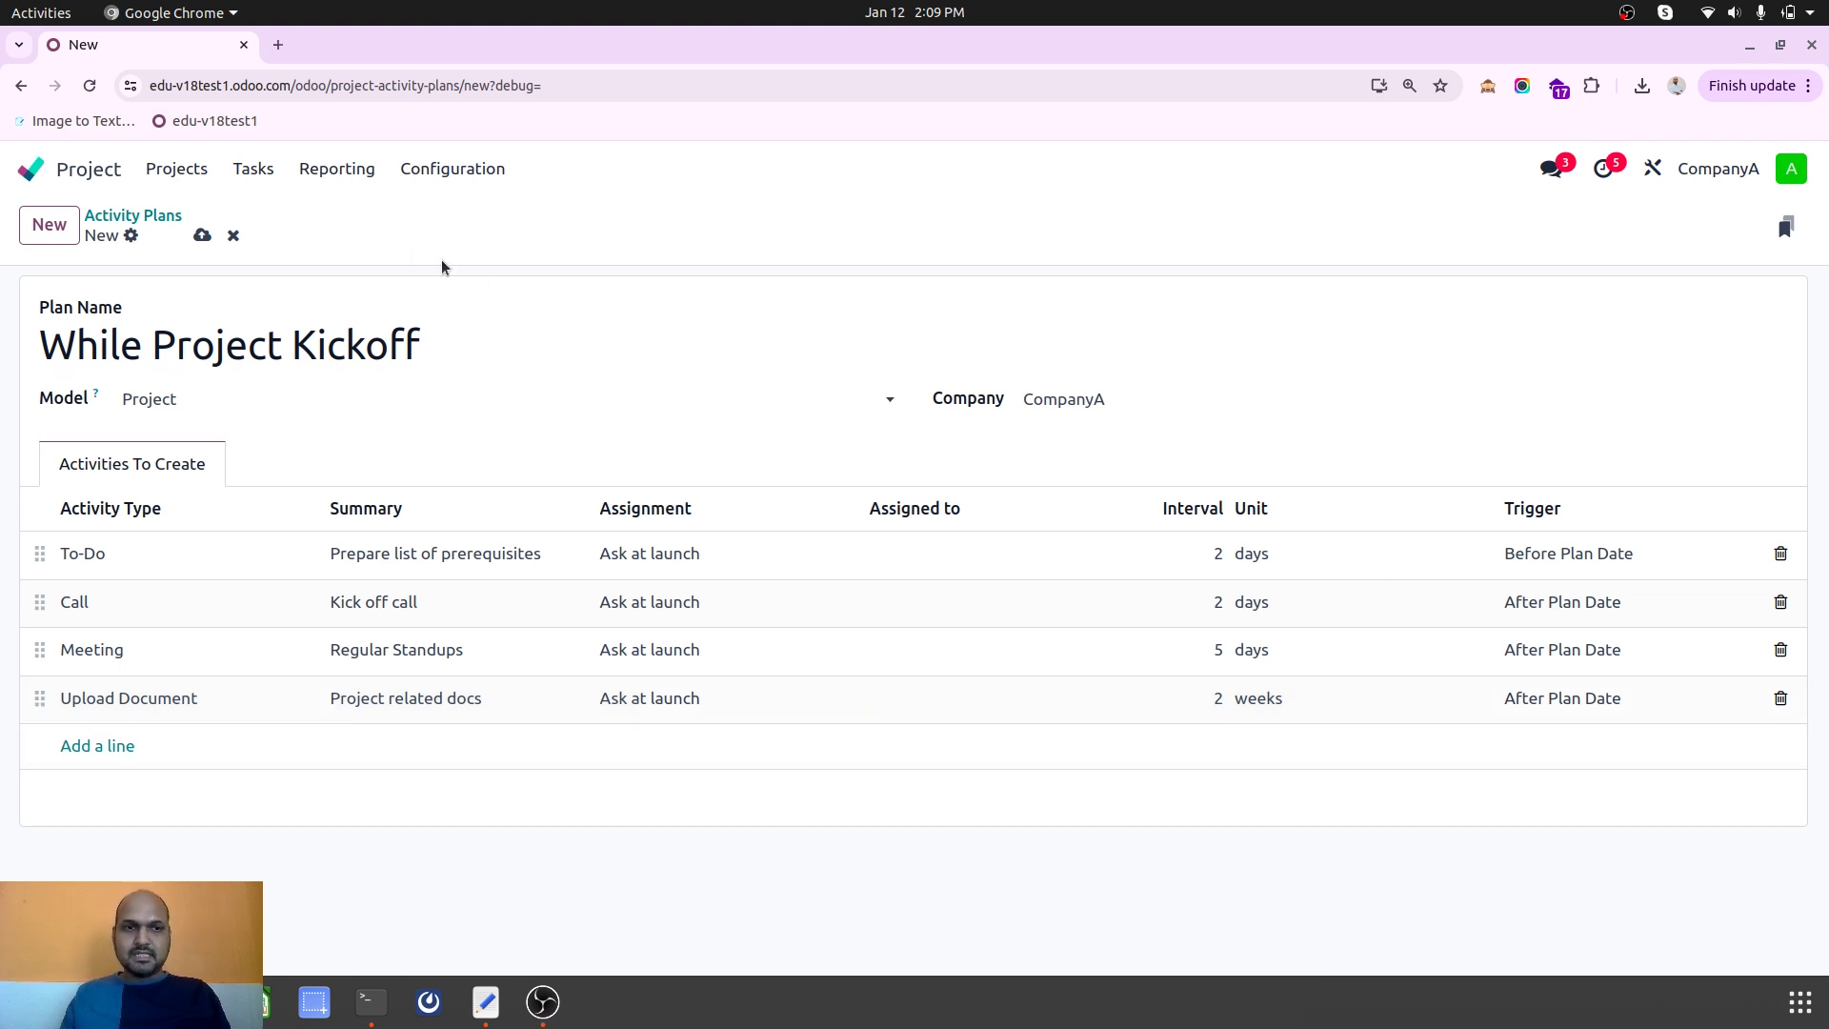
click(202, 235)
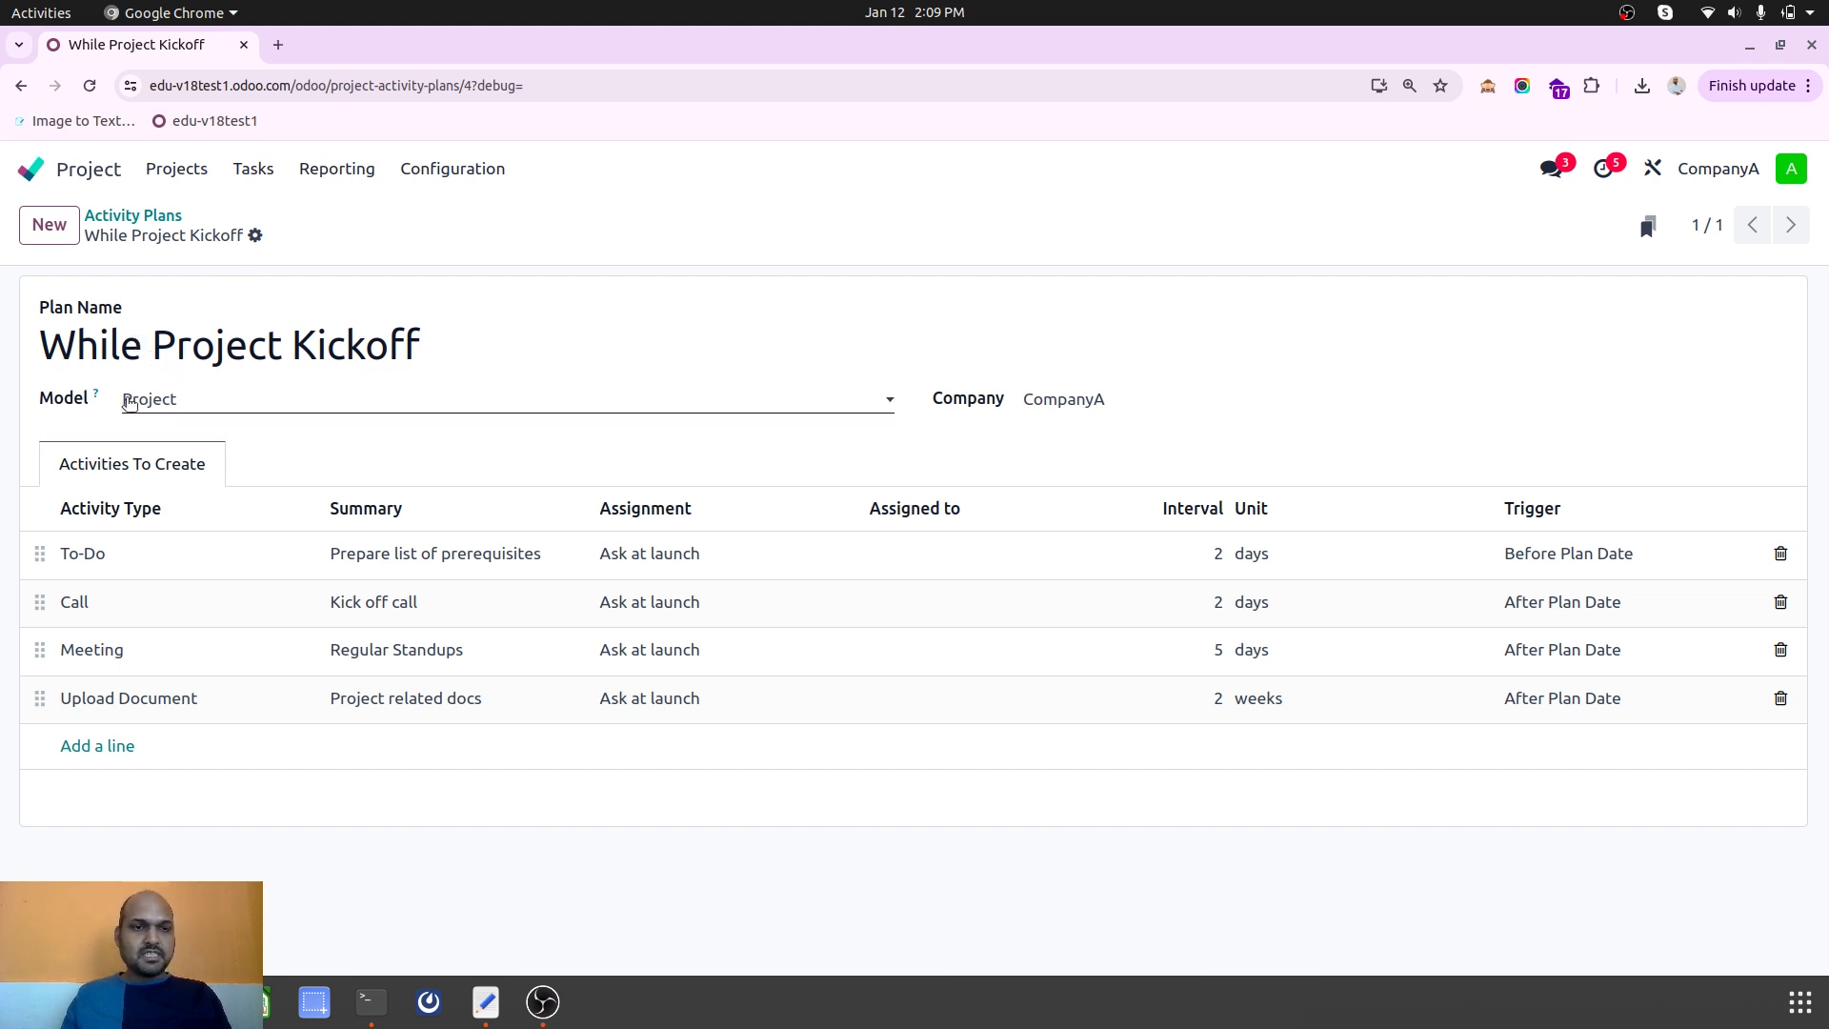
Go to the projects overview, glance at Project1's tasks, and return to the overview.
click(188, 168)
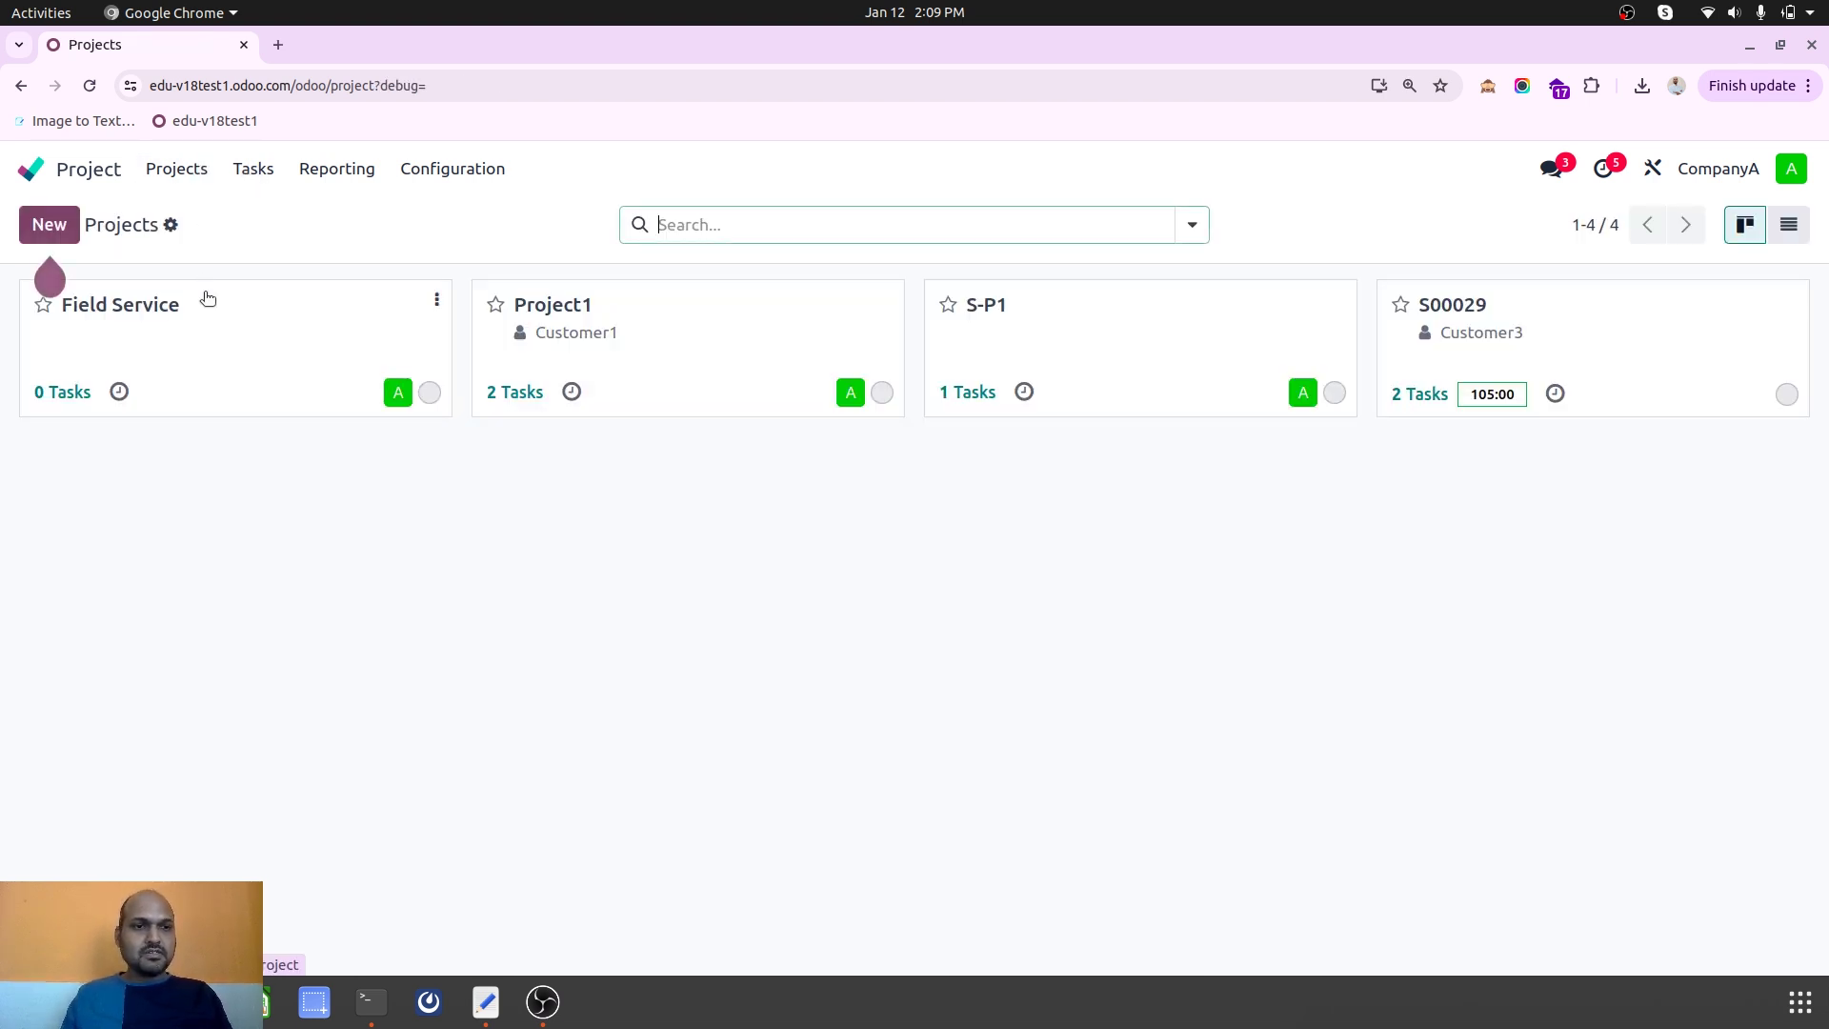
click(889, 299)
click(712, 308)
click(575, 306)
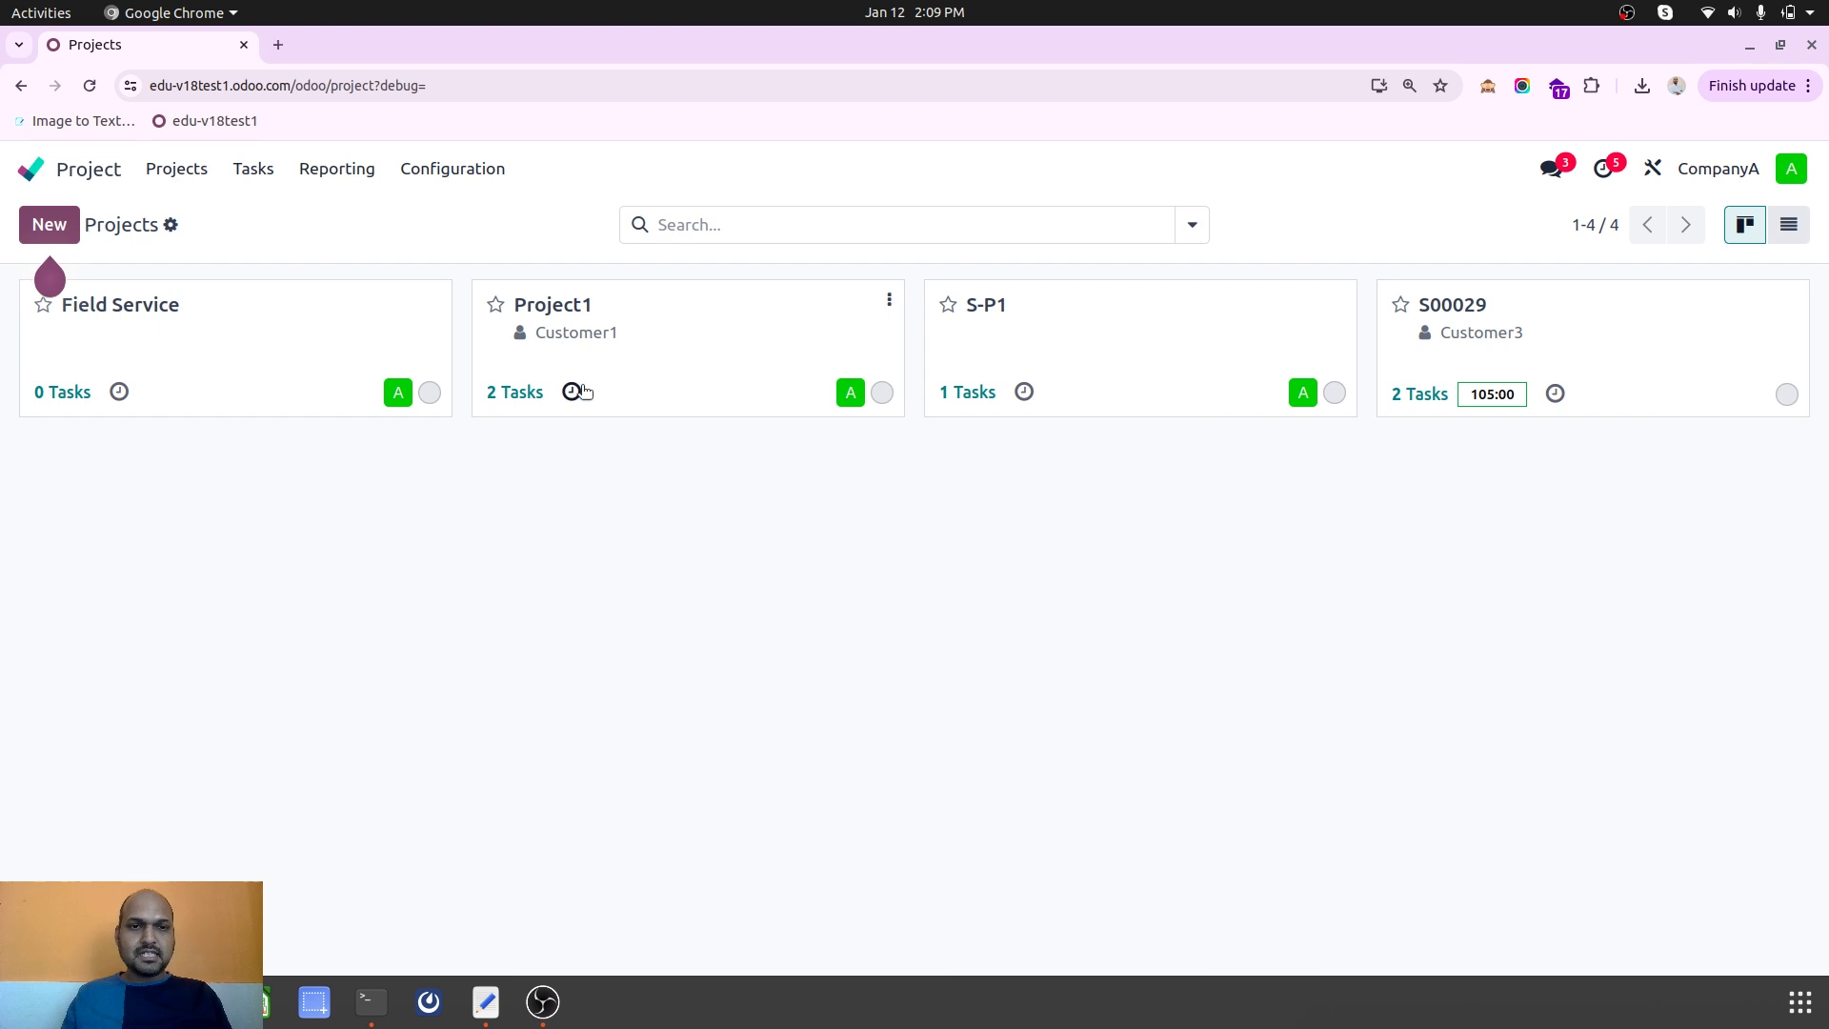
click(116, 217)
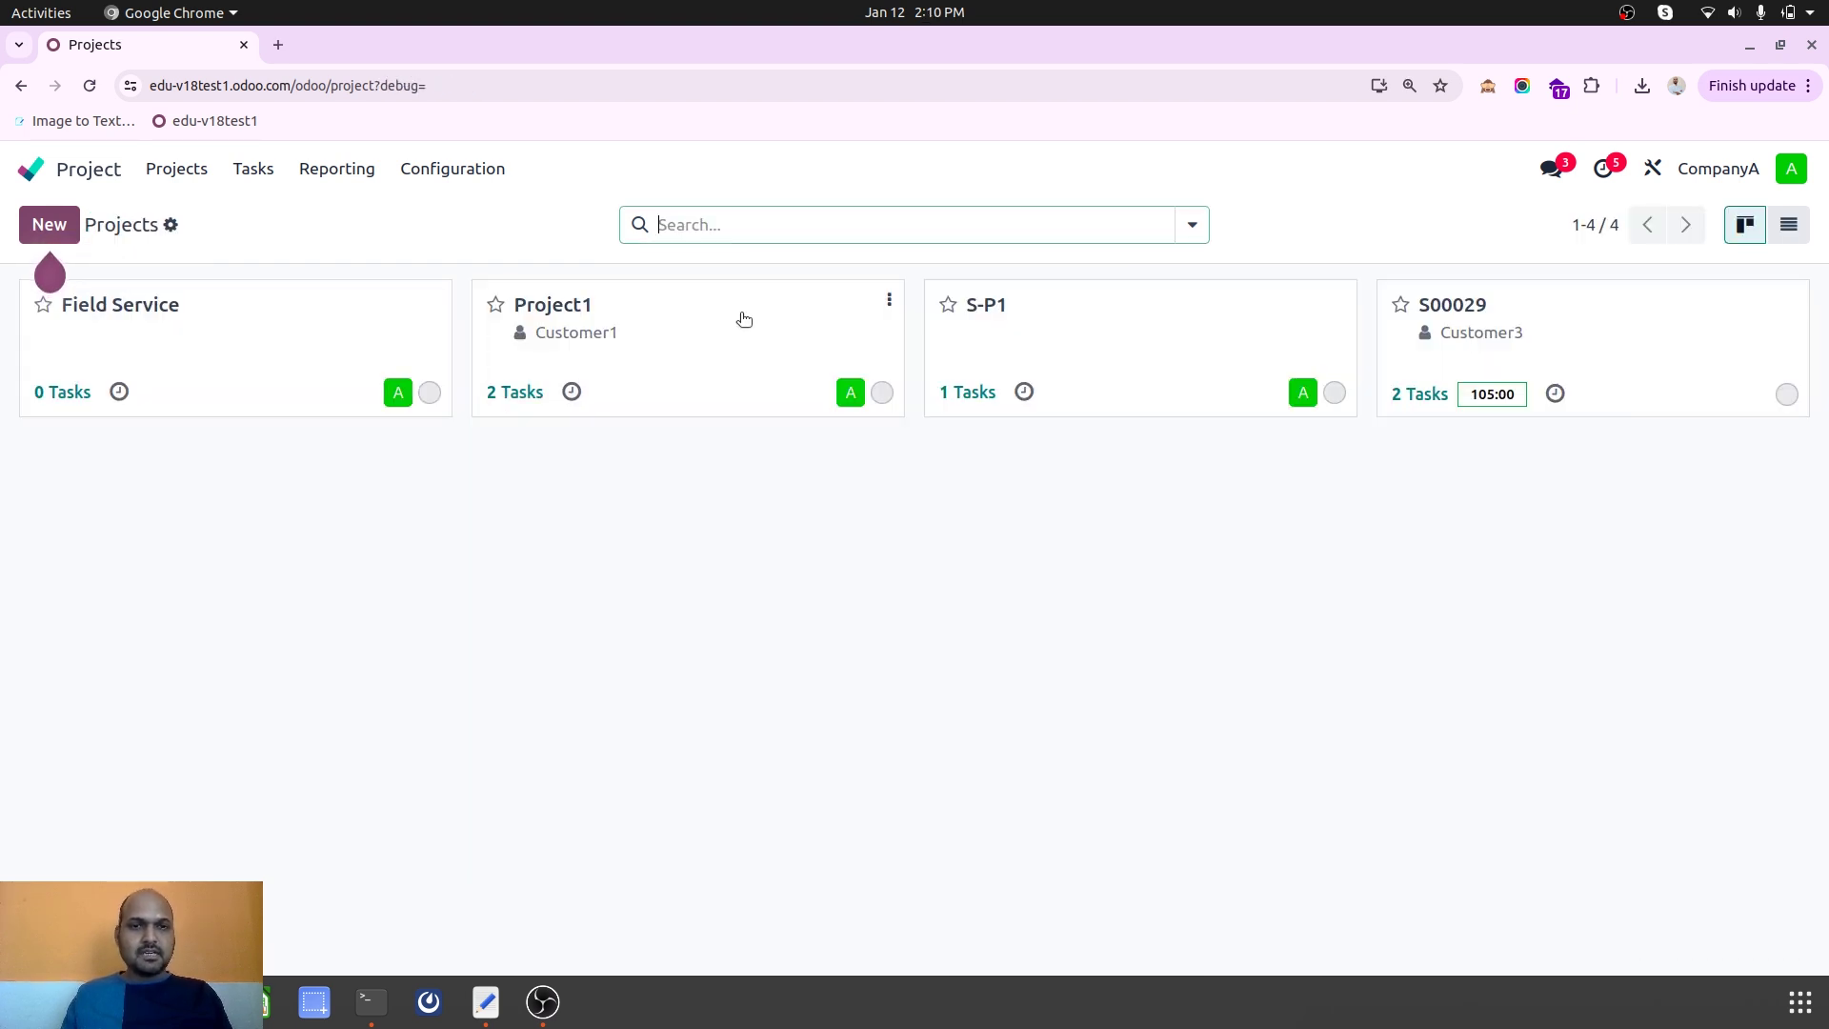
Open Project1's settings form and preview its activity plans without scheduling anything.
click(889, 300)
click(758, 632)
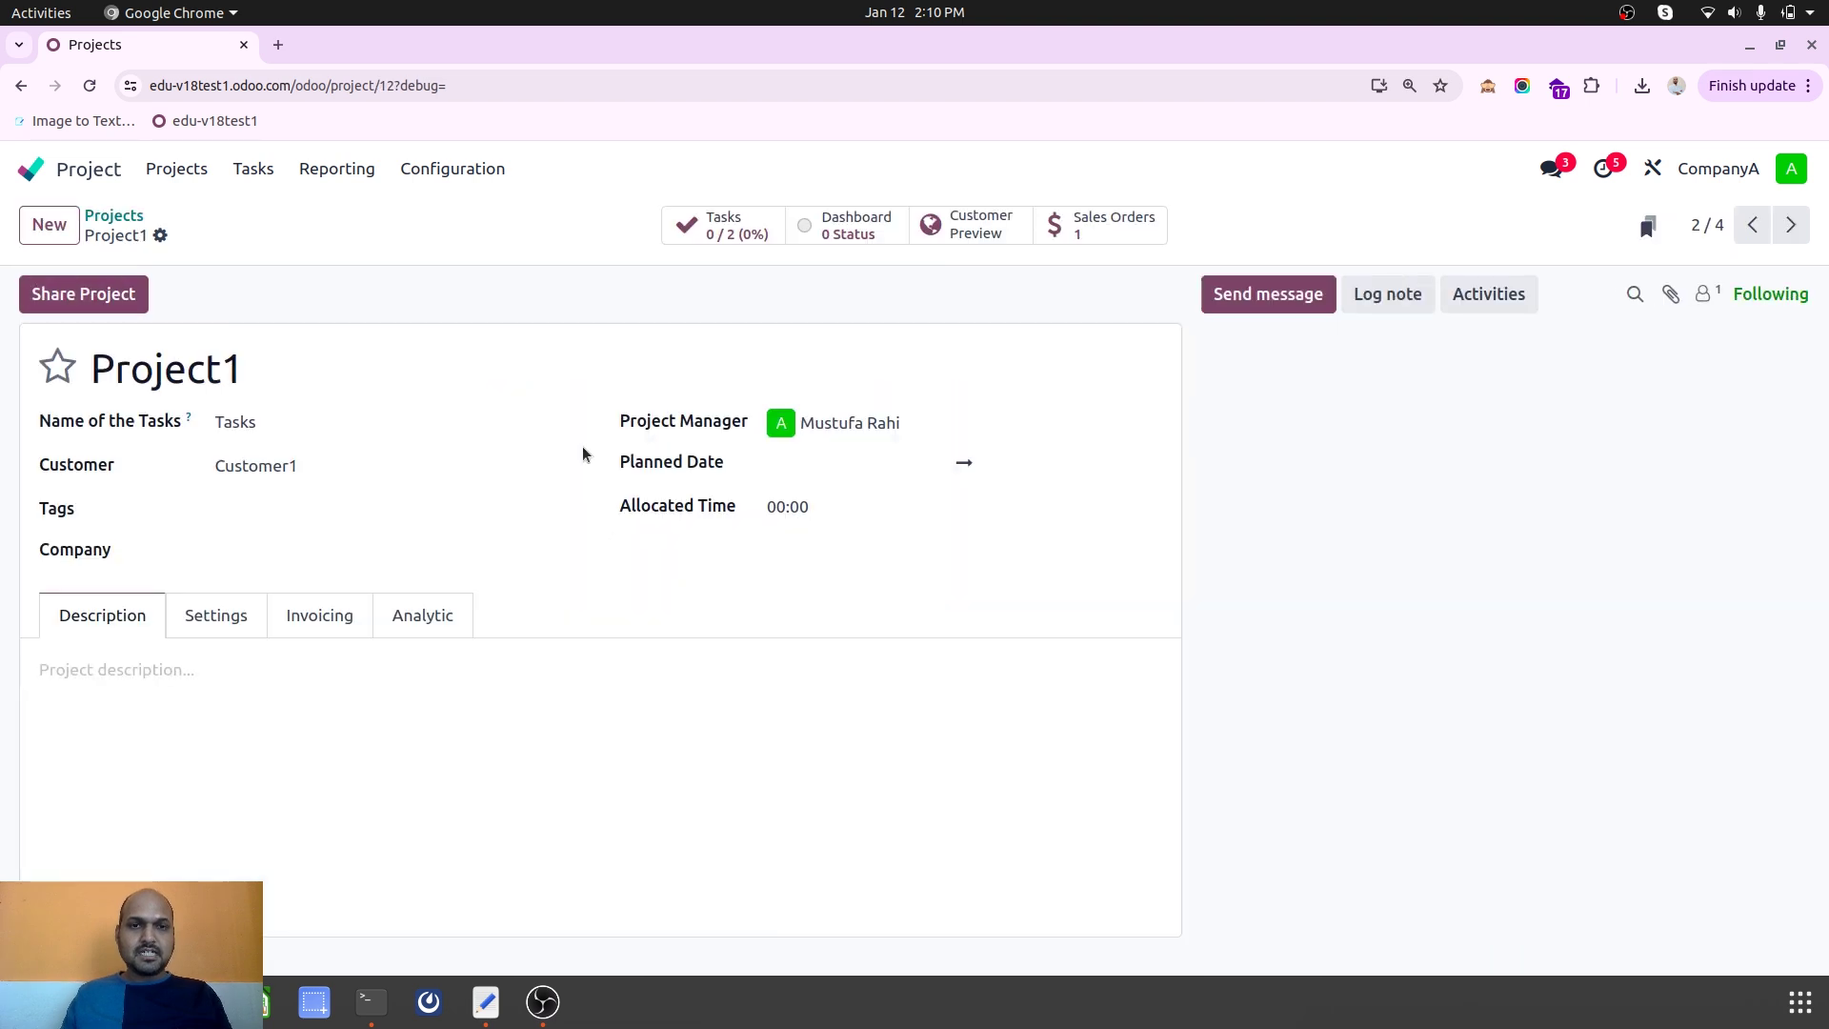
click(1490, 294)
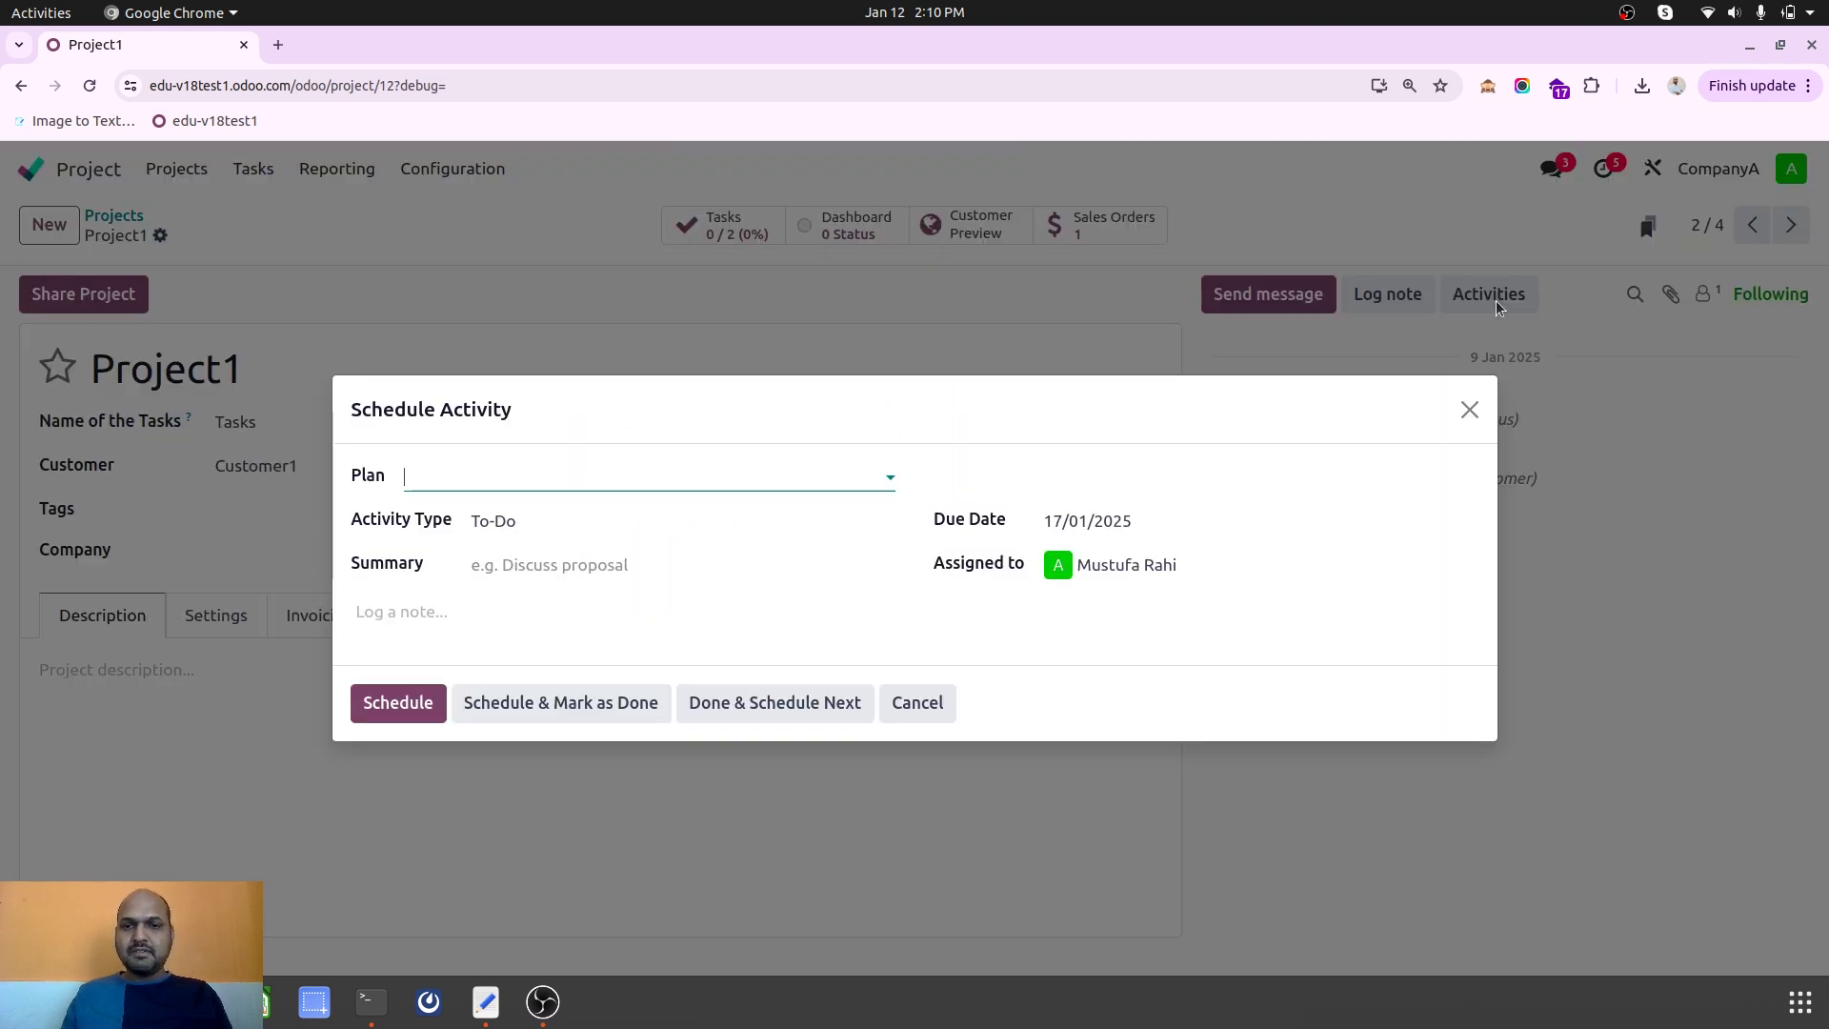
click(734, 484)
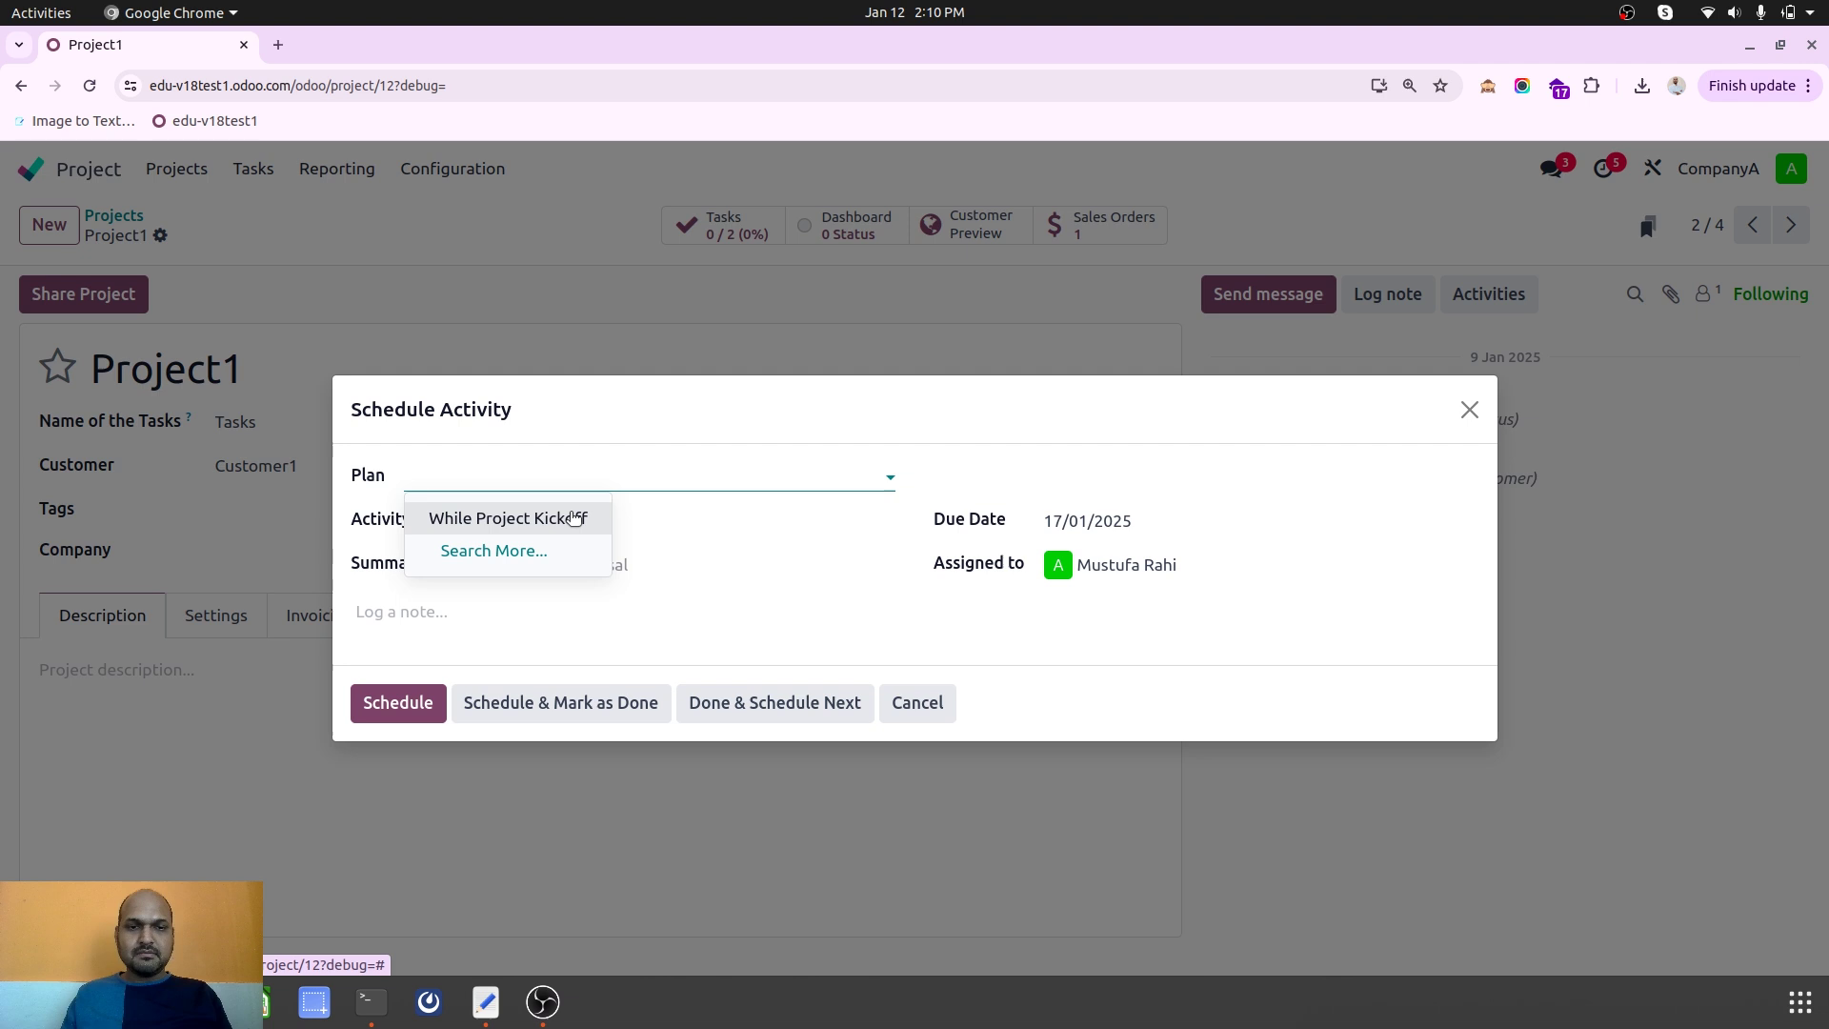
click(931, 694)
click(930, 702)
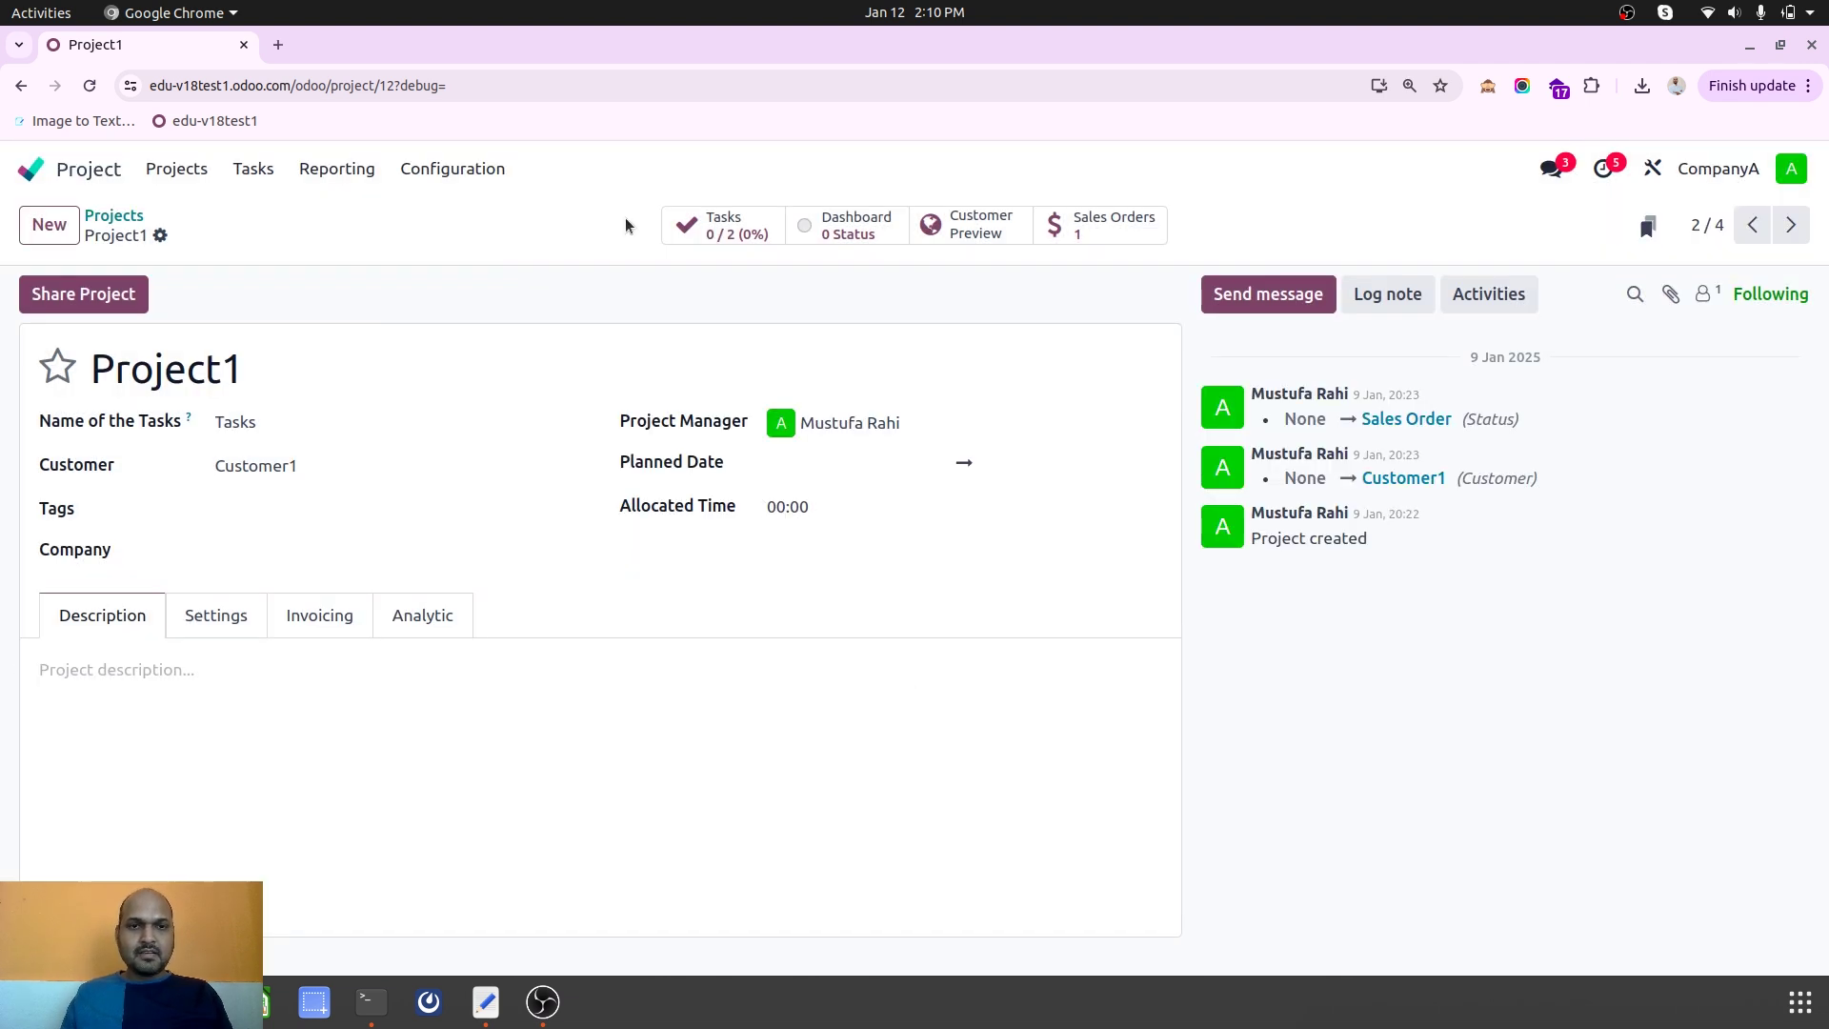
Check activity scheduling on Task2, cancel it, and return to Project1's form.
click(717, 231)
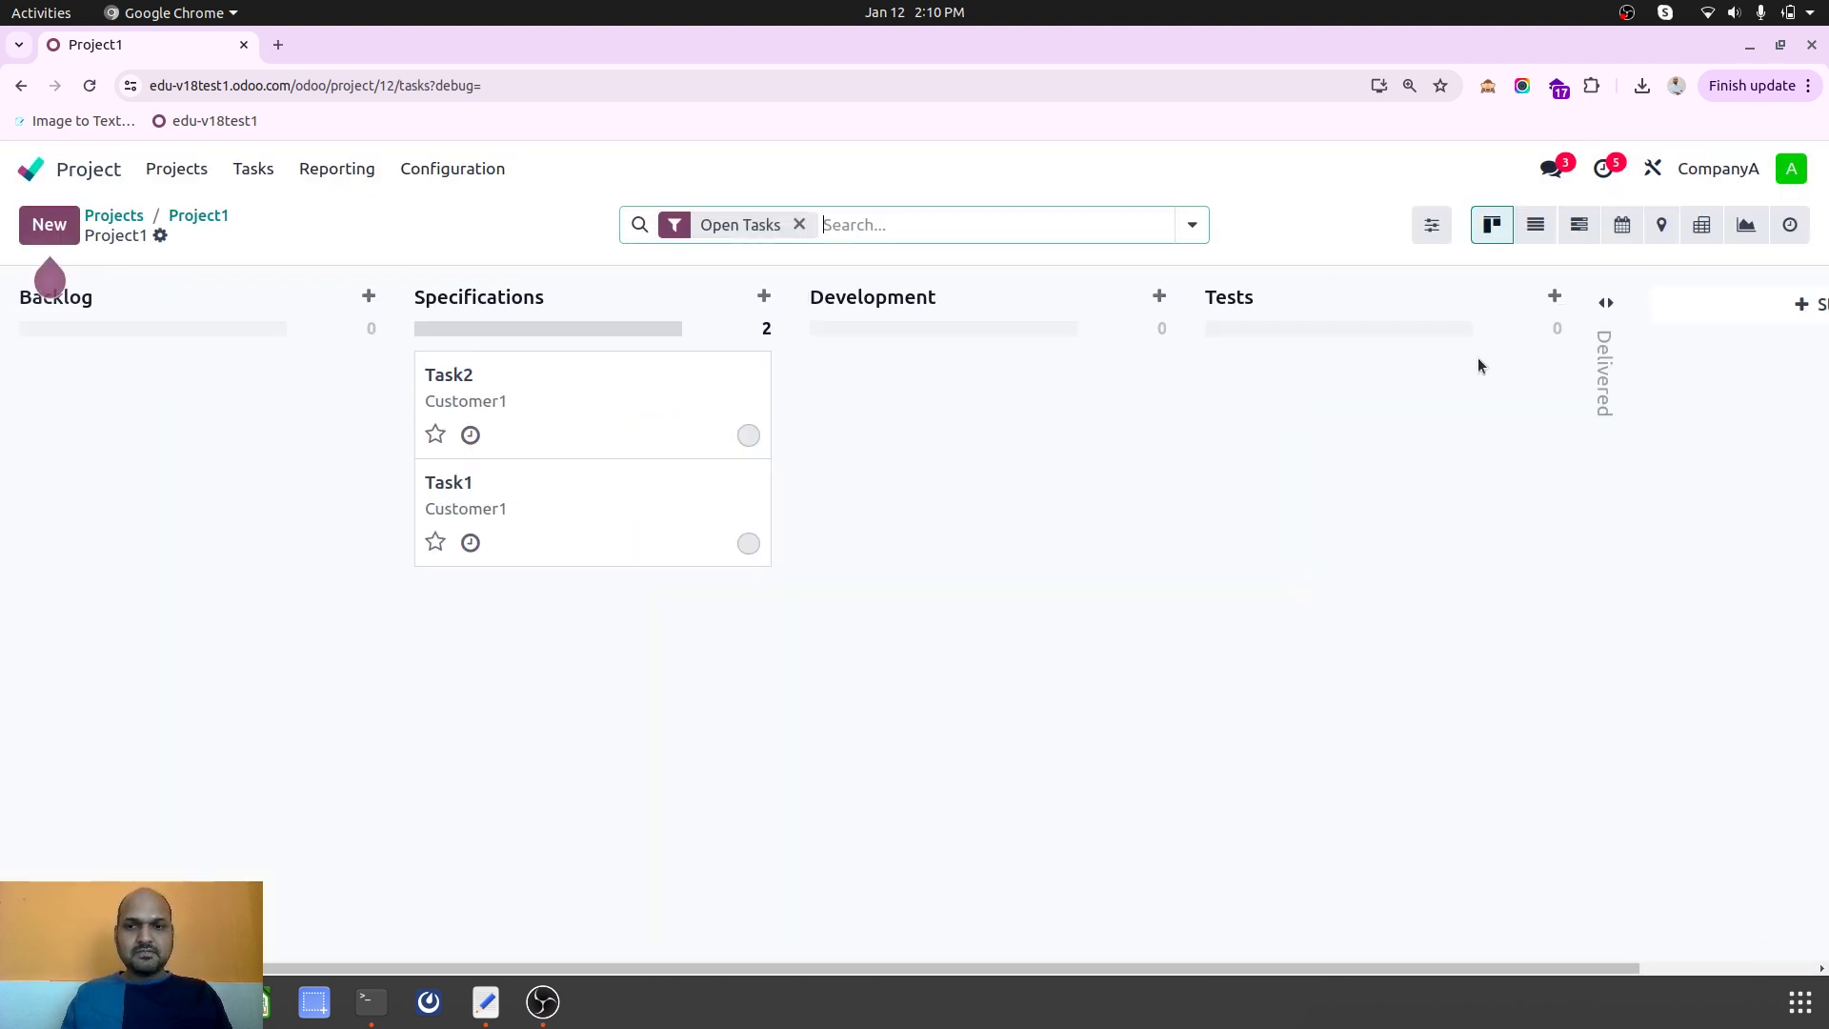
click(1488, 299)
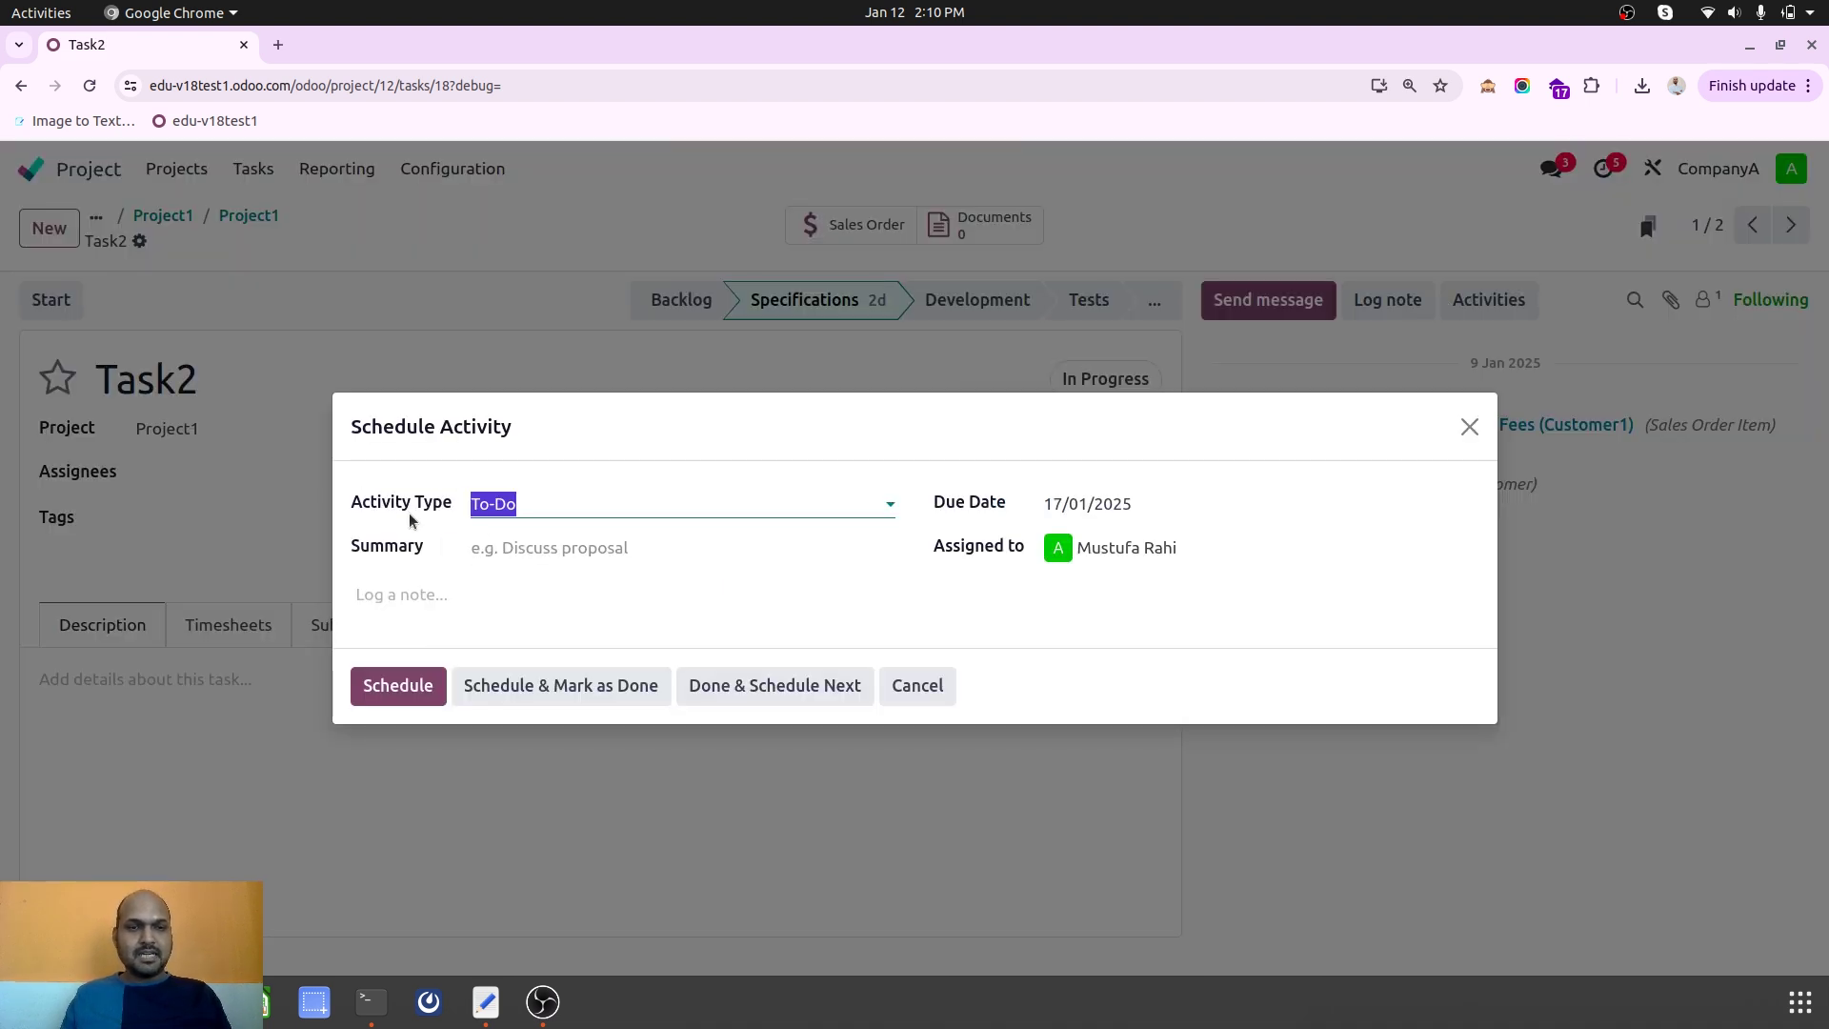
click(929, 686)
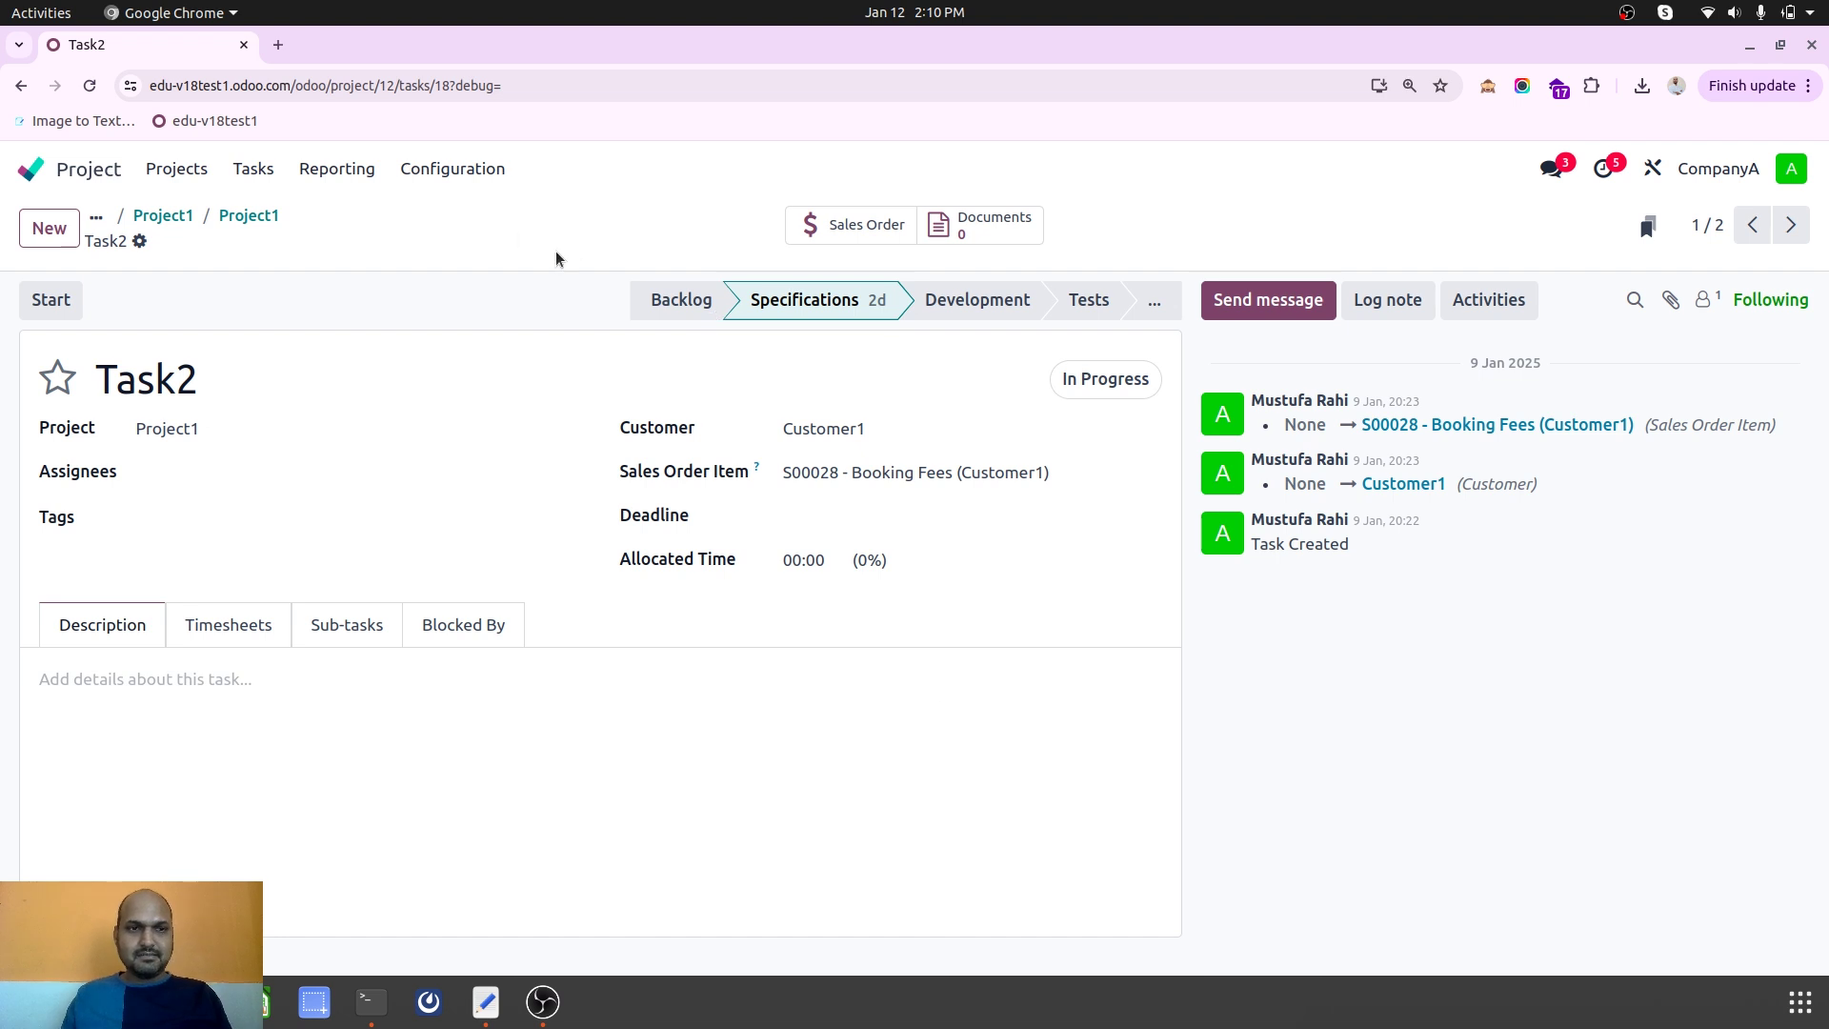
click(191, 220)
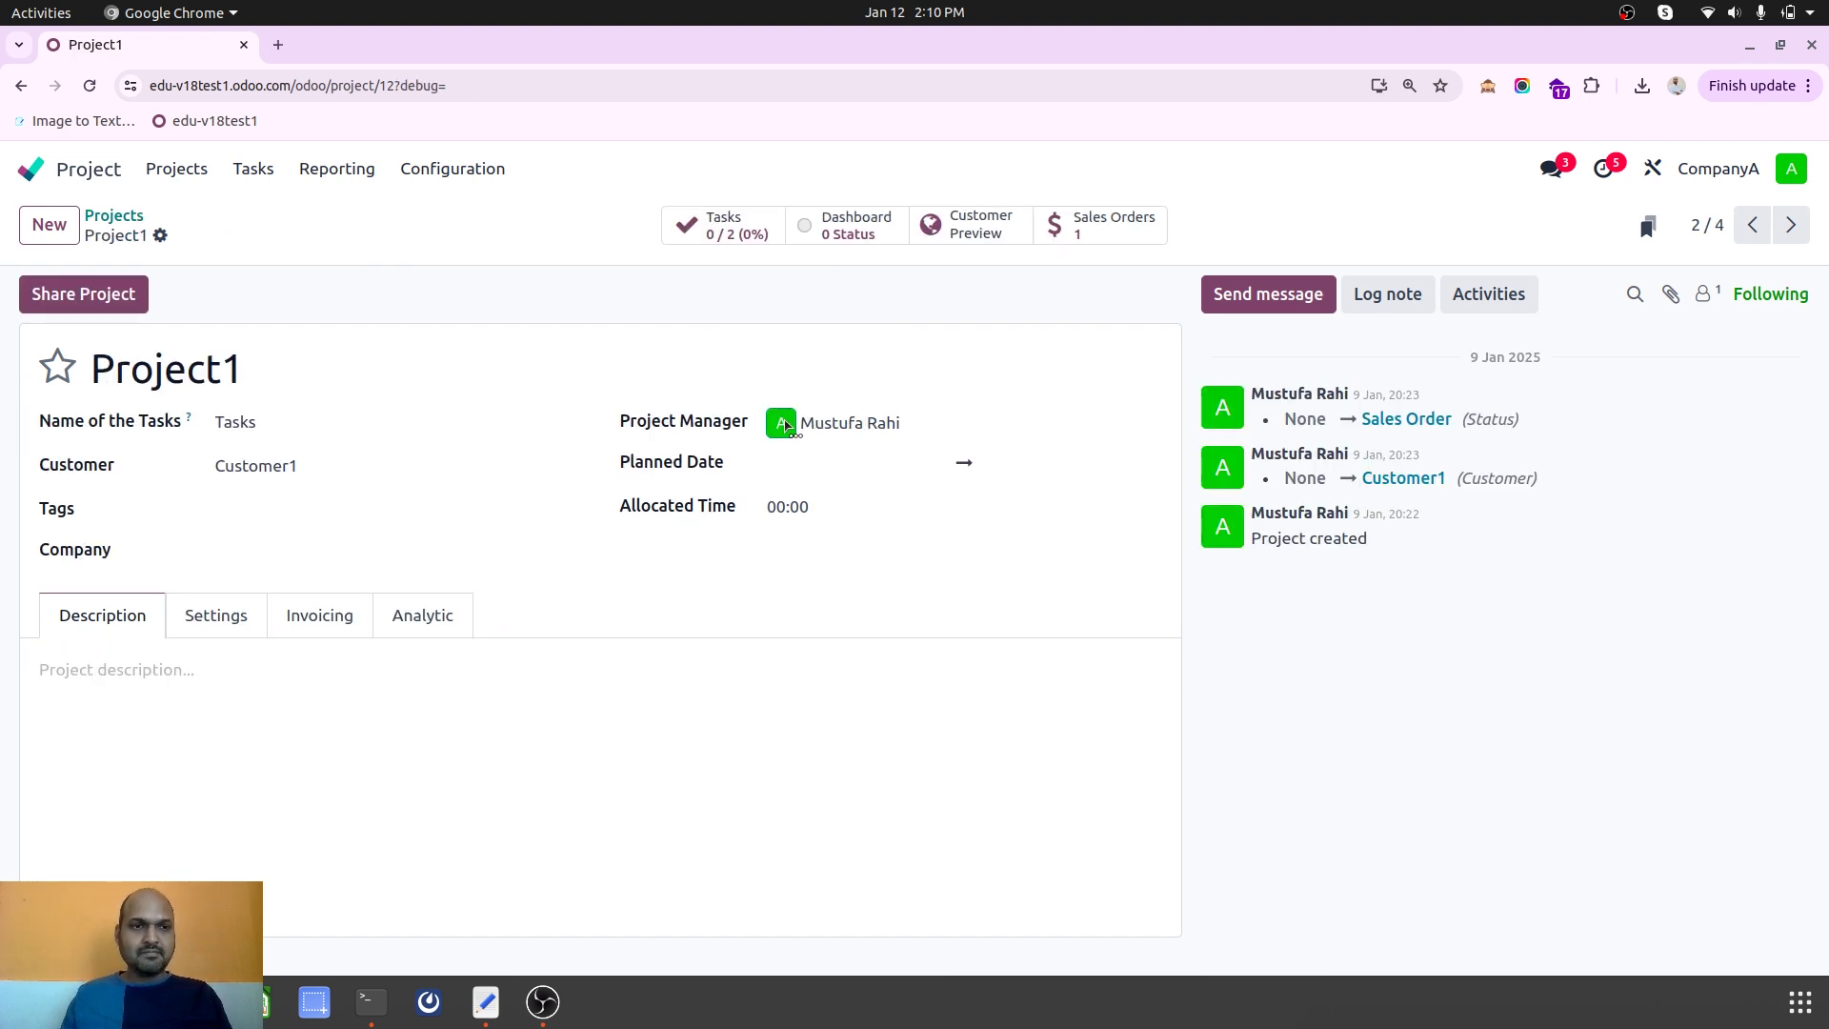
Pick the While Project Kickoff plan with plan date 13/01/2025 and review the computed activity dates.
click(1488, 294)
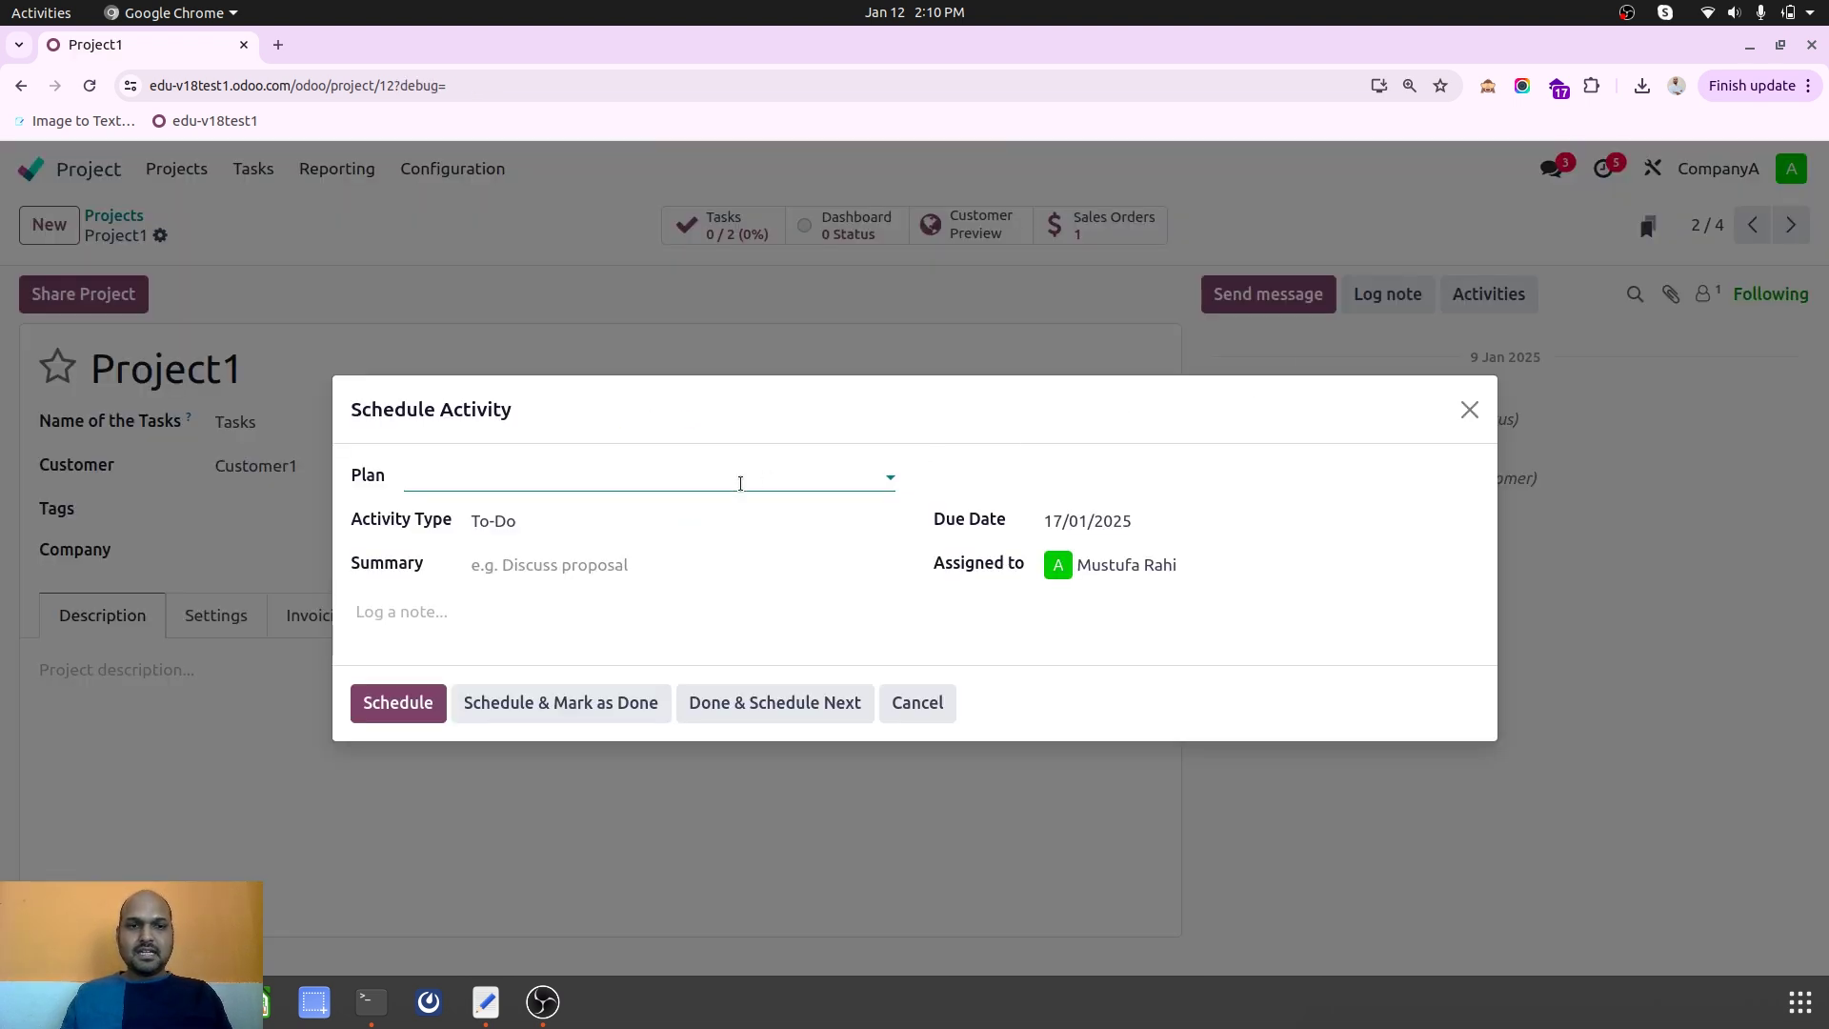
click(740, 483)
click(583, 515)
click(526, 534)
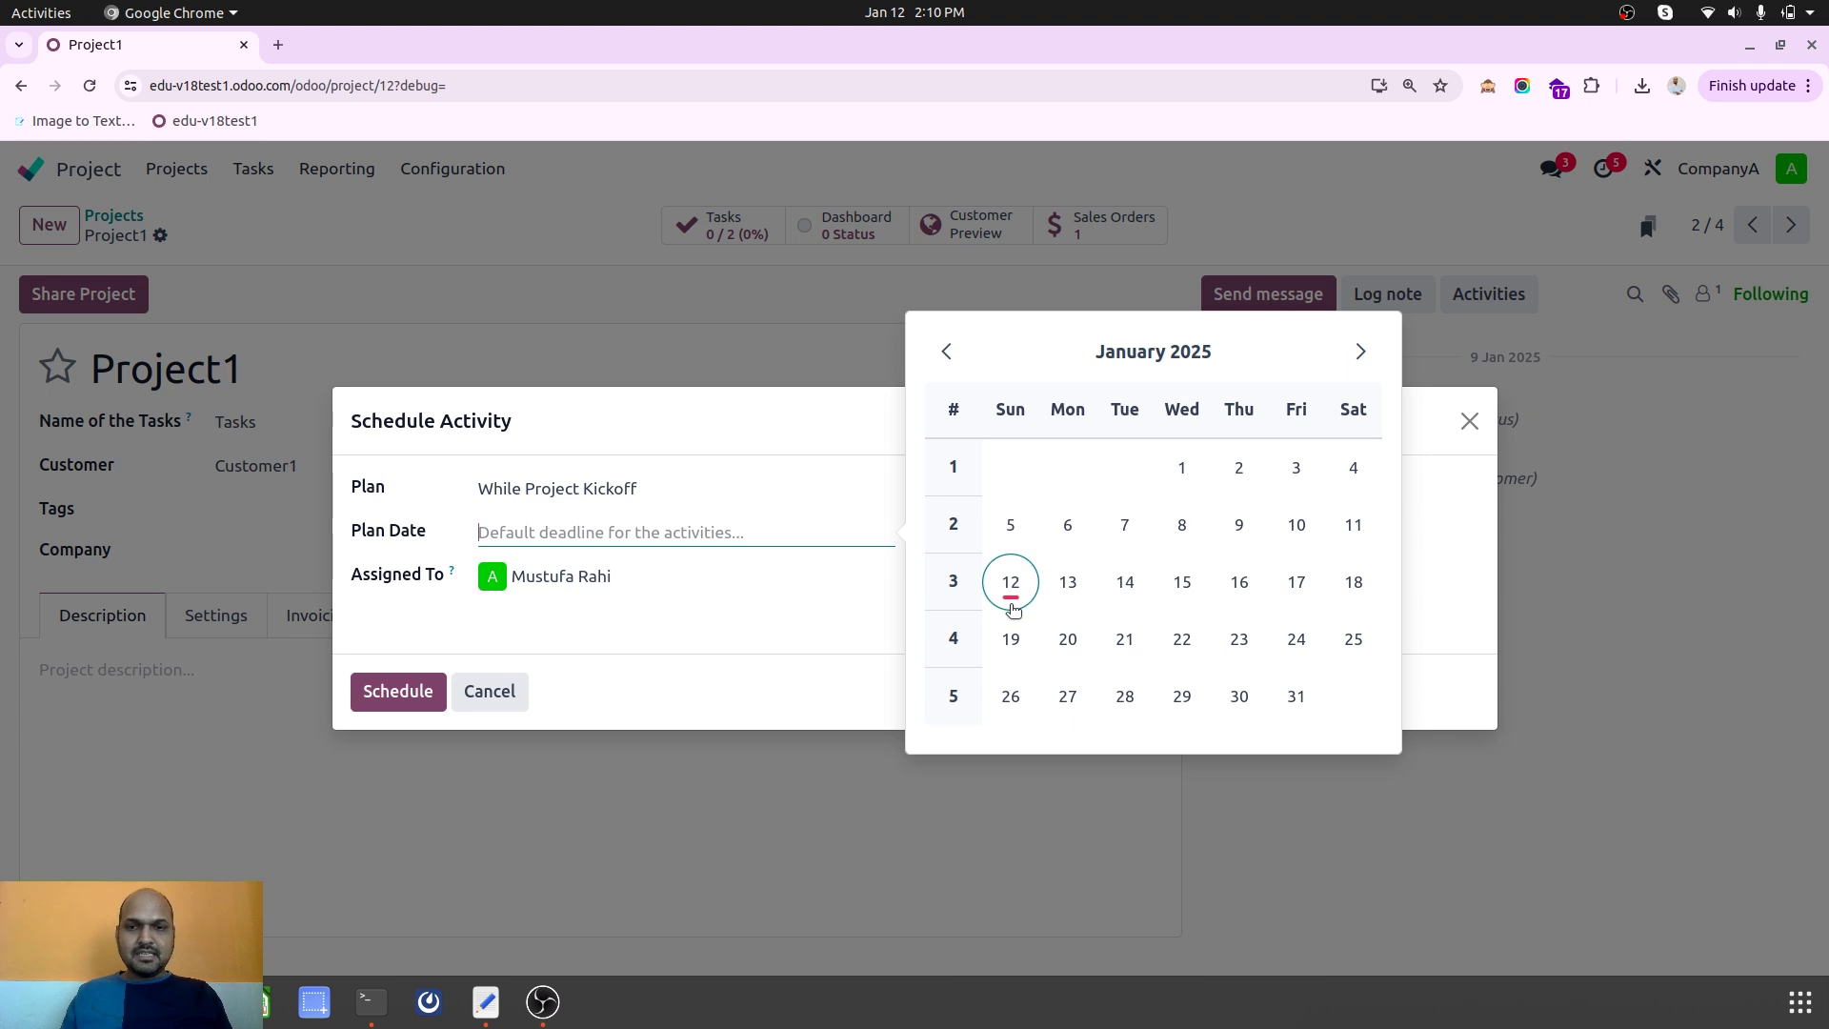
click(1068, 582)
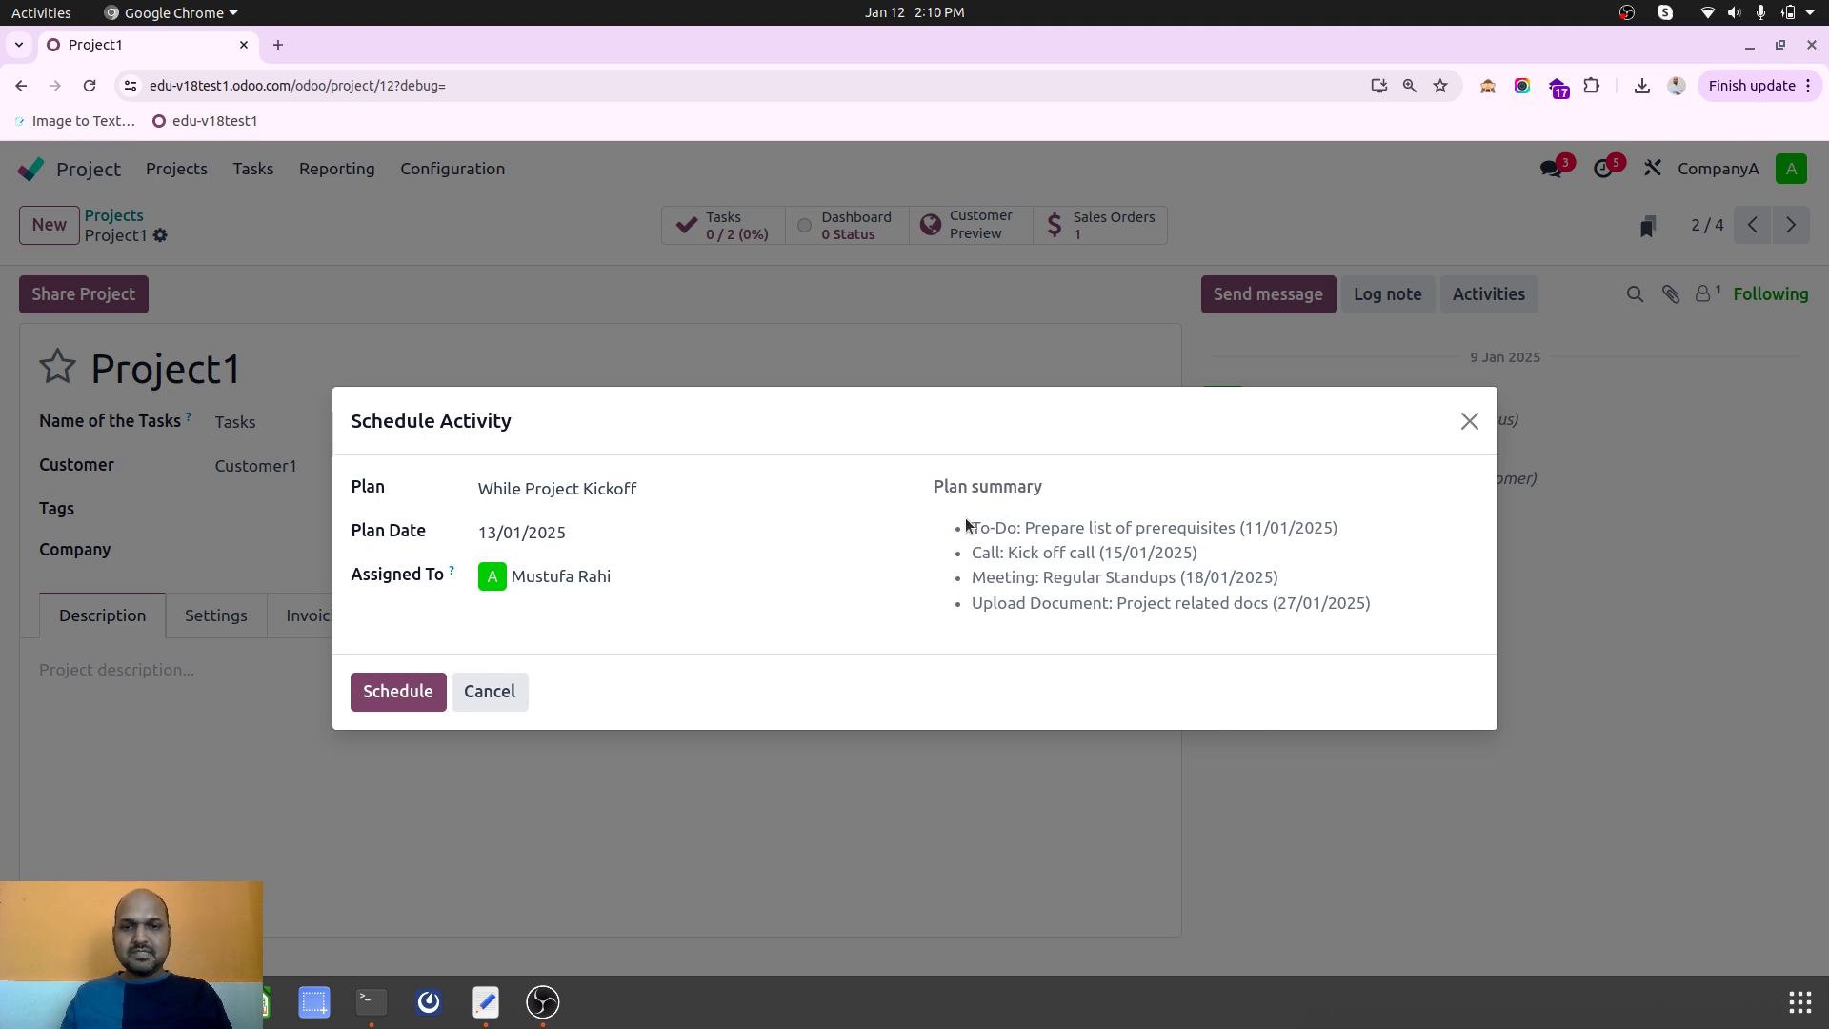
drag(1242, 520, 1321, 527)
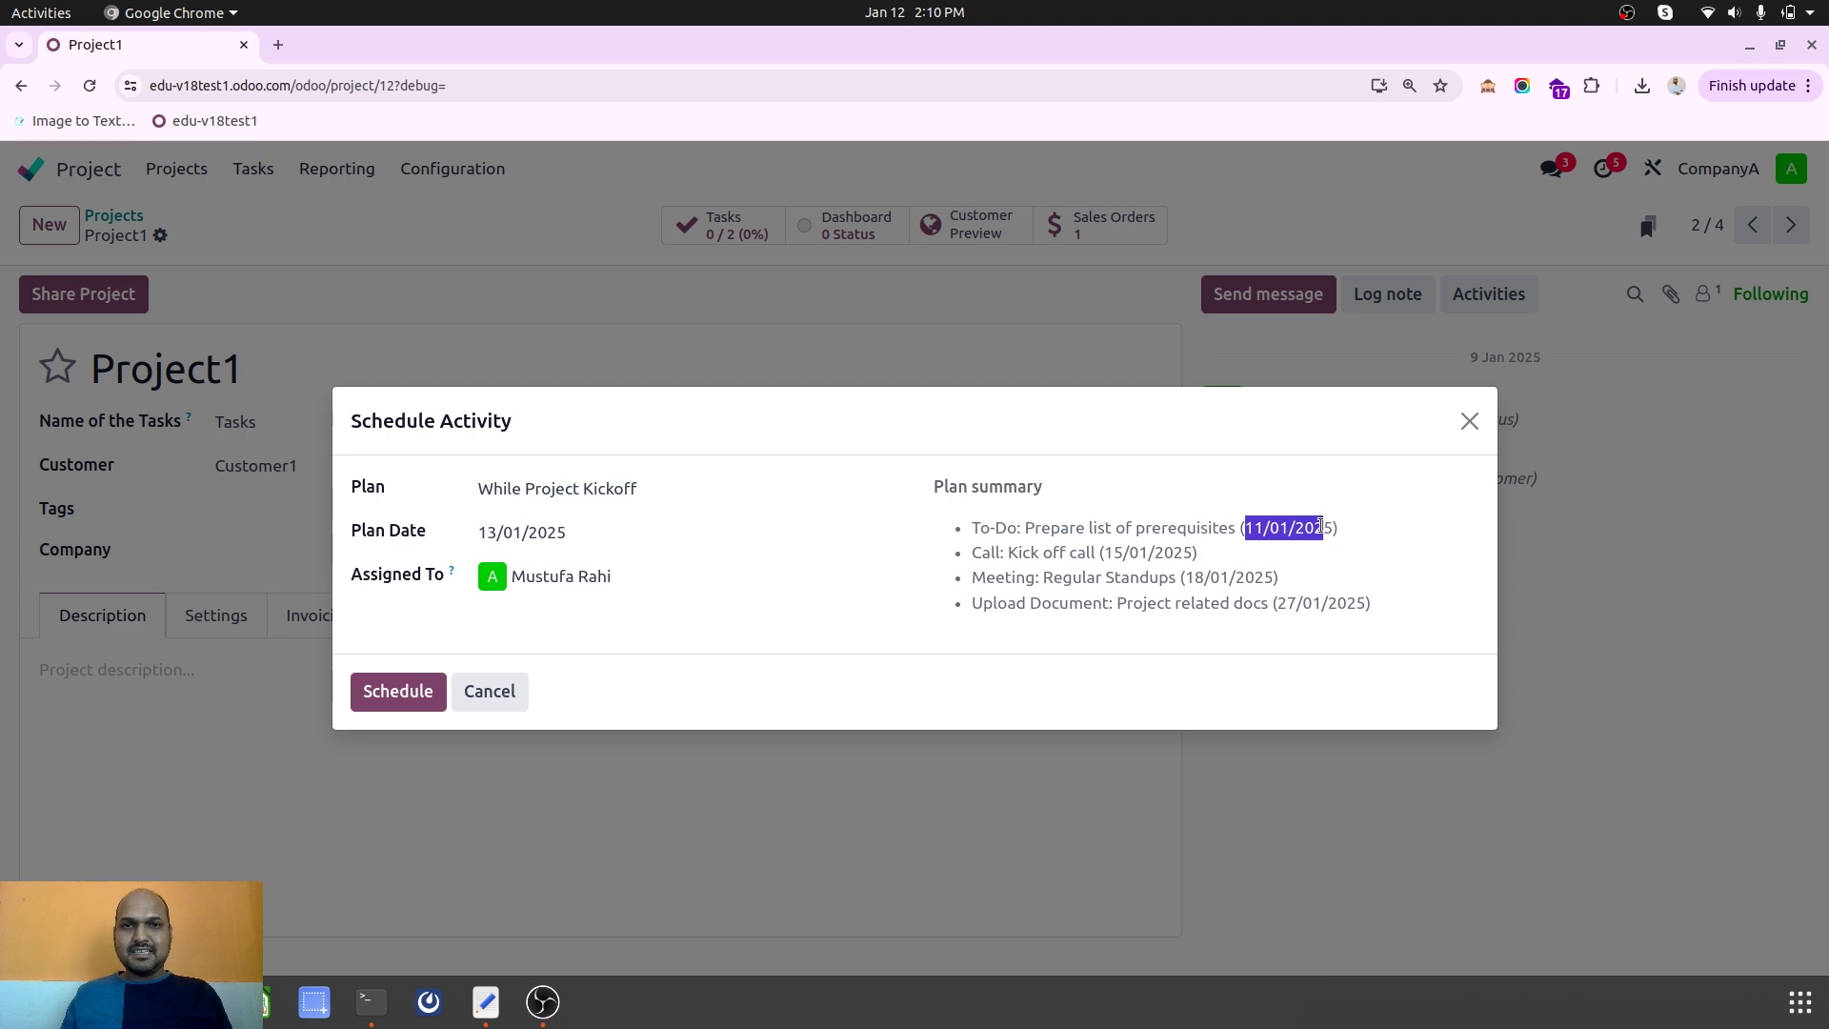
double_click(1193, 529)
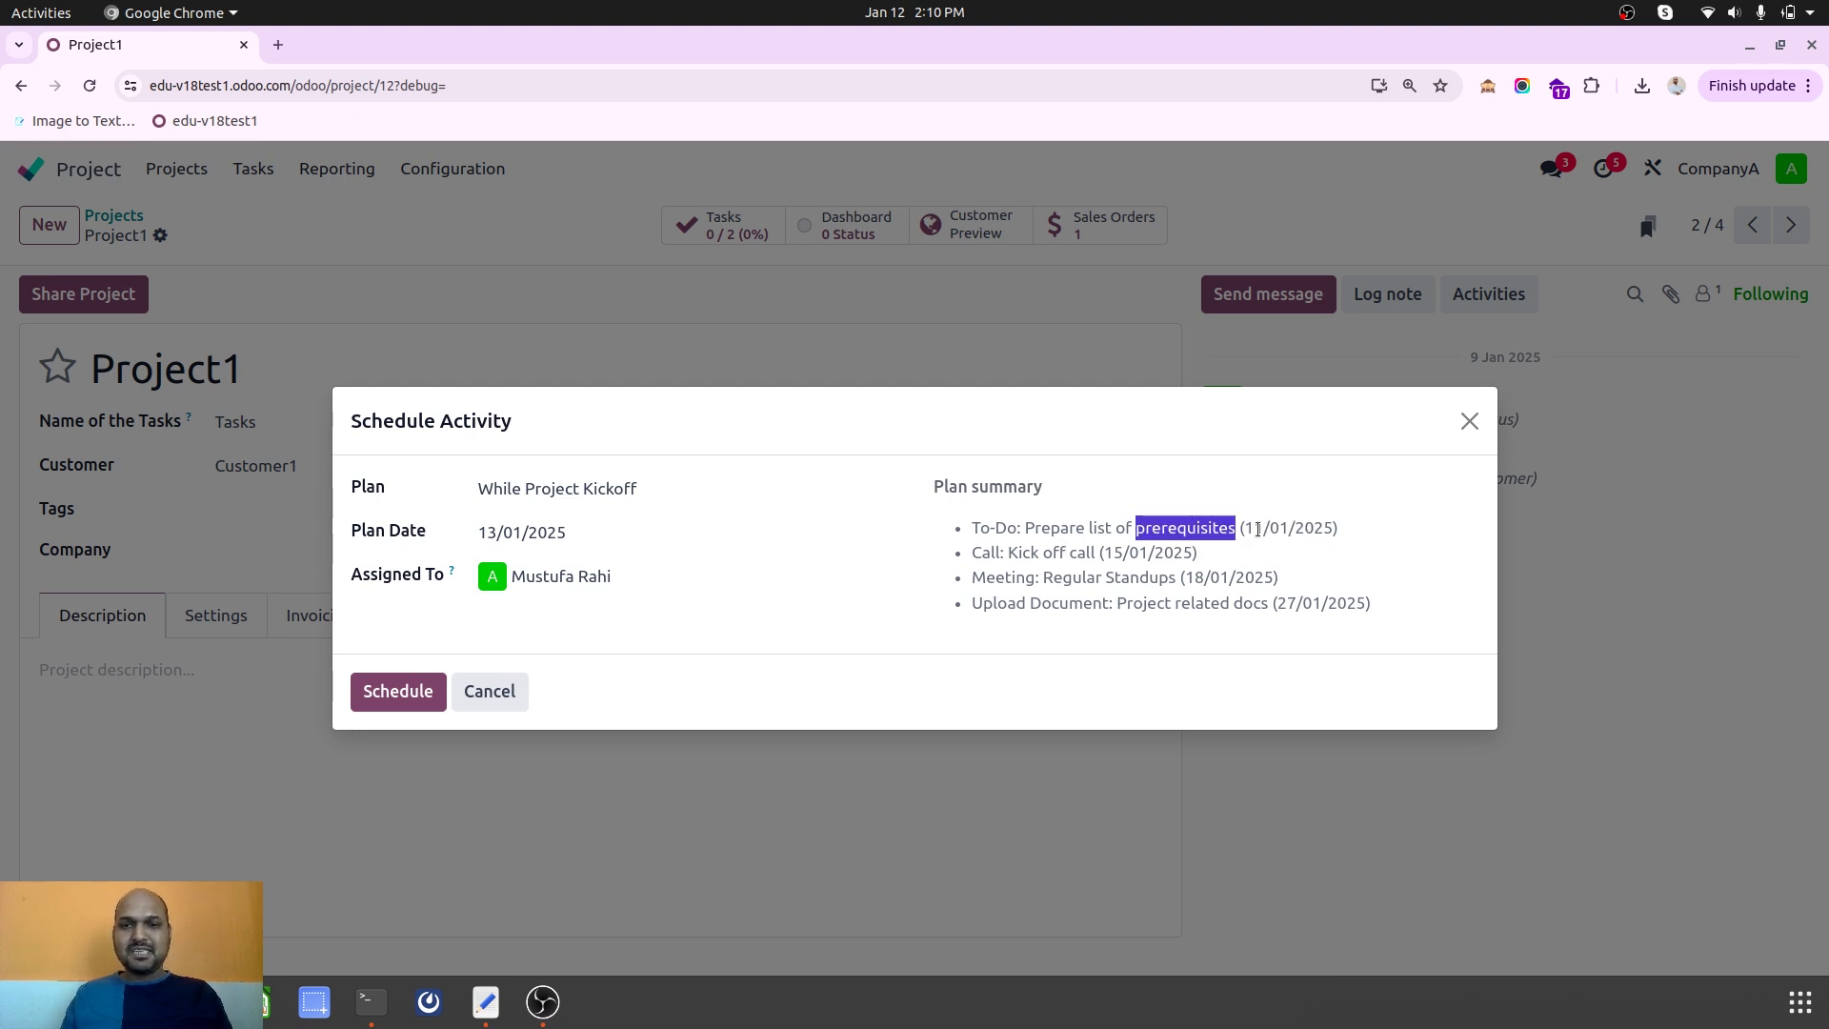
drag(1243, 520, 1361, 534)
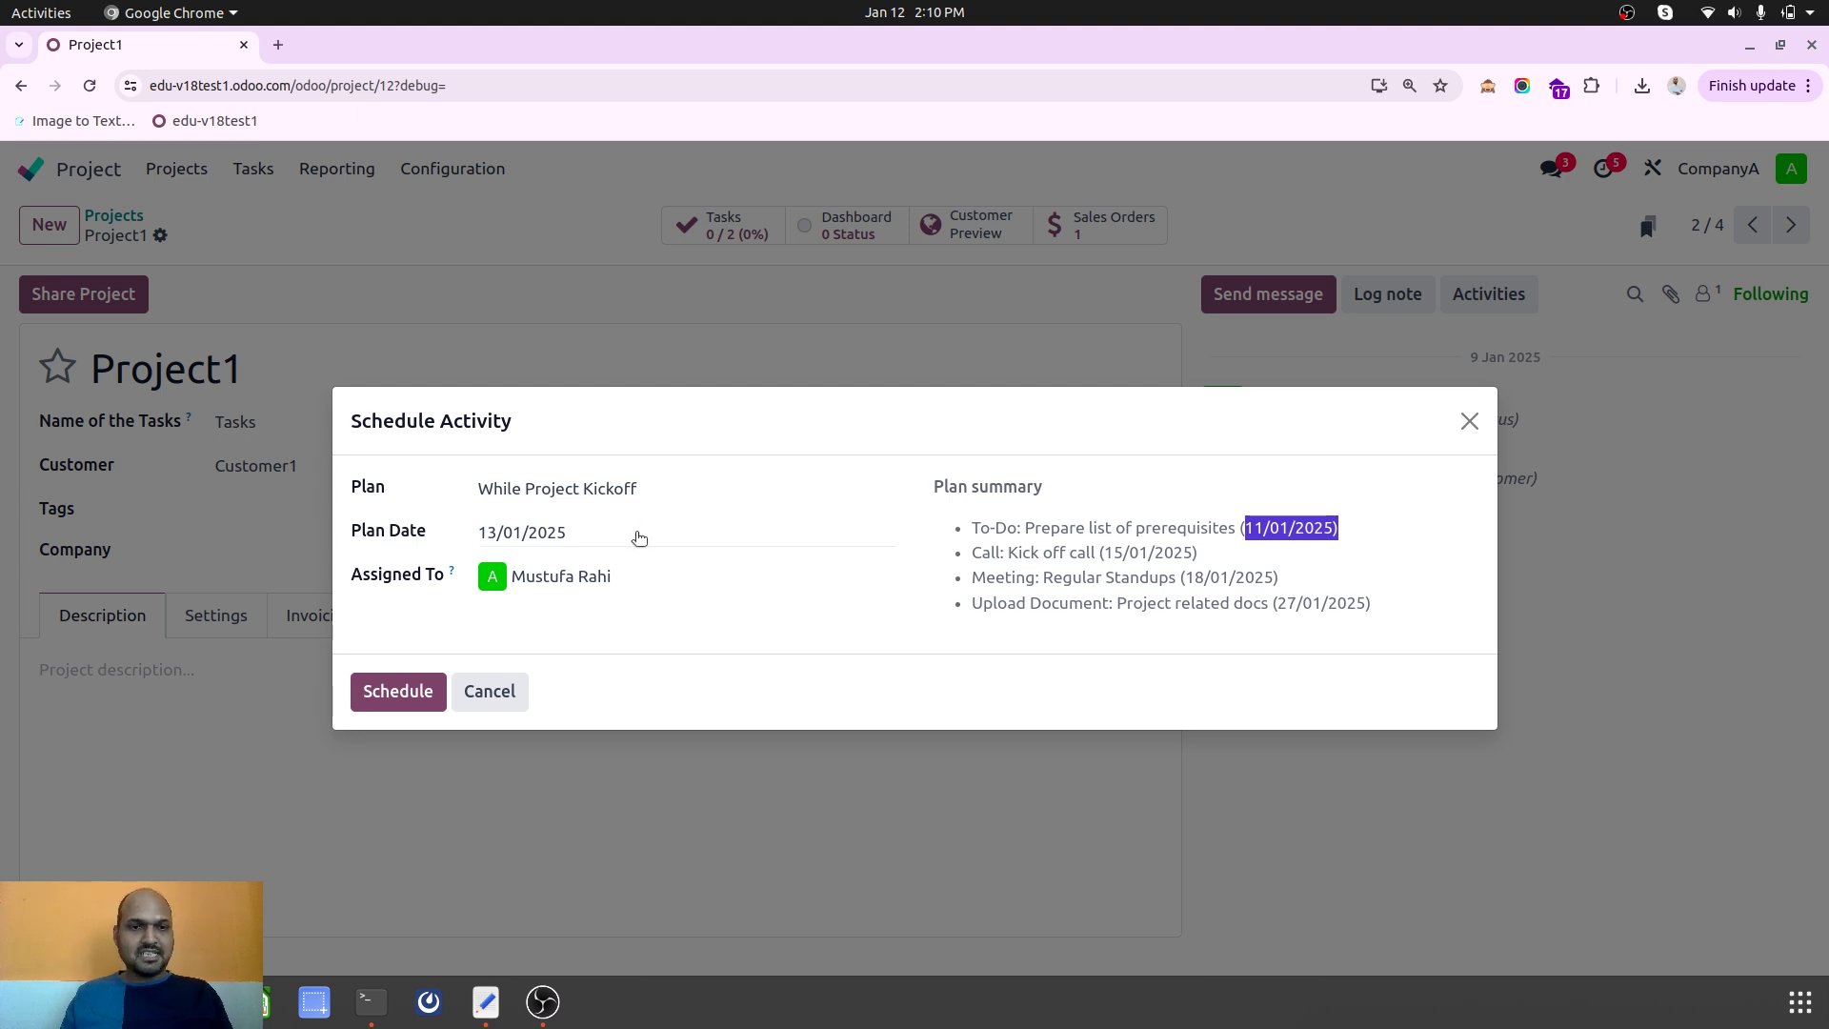
Change the plan date to 20/01/2025, then settle on 18/01/2025.
click(632, 535)
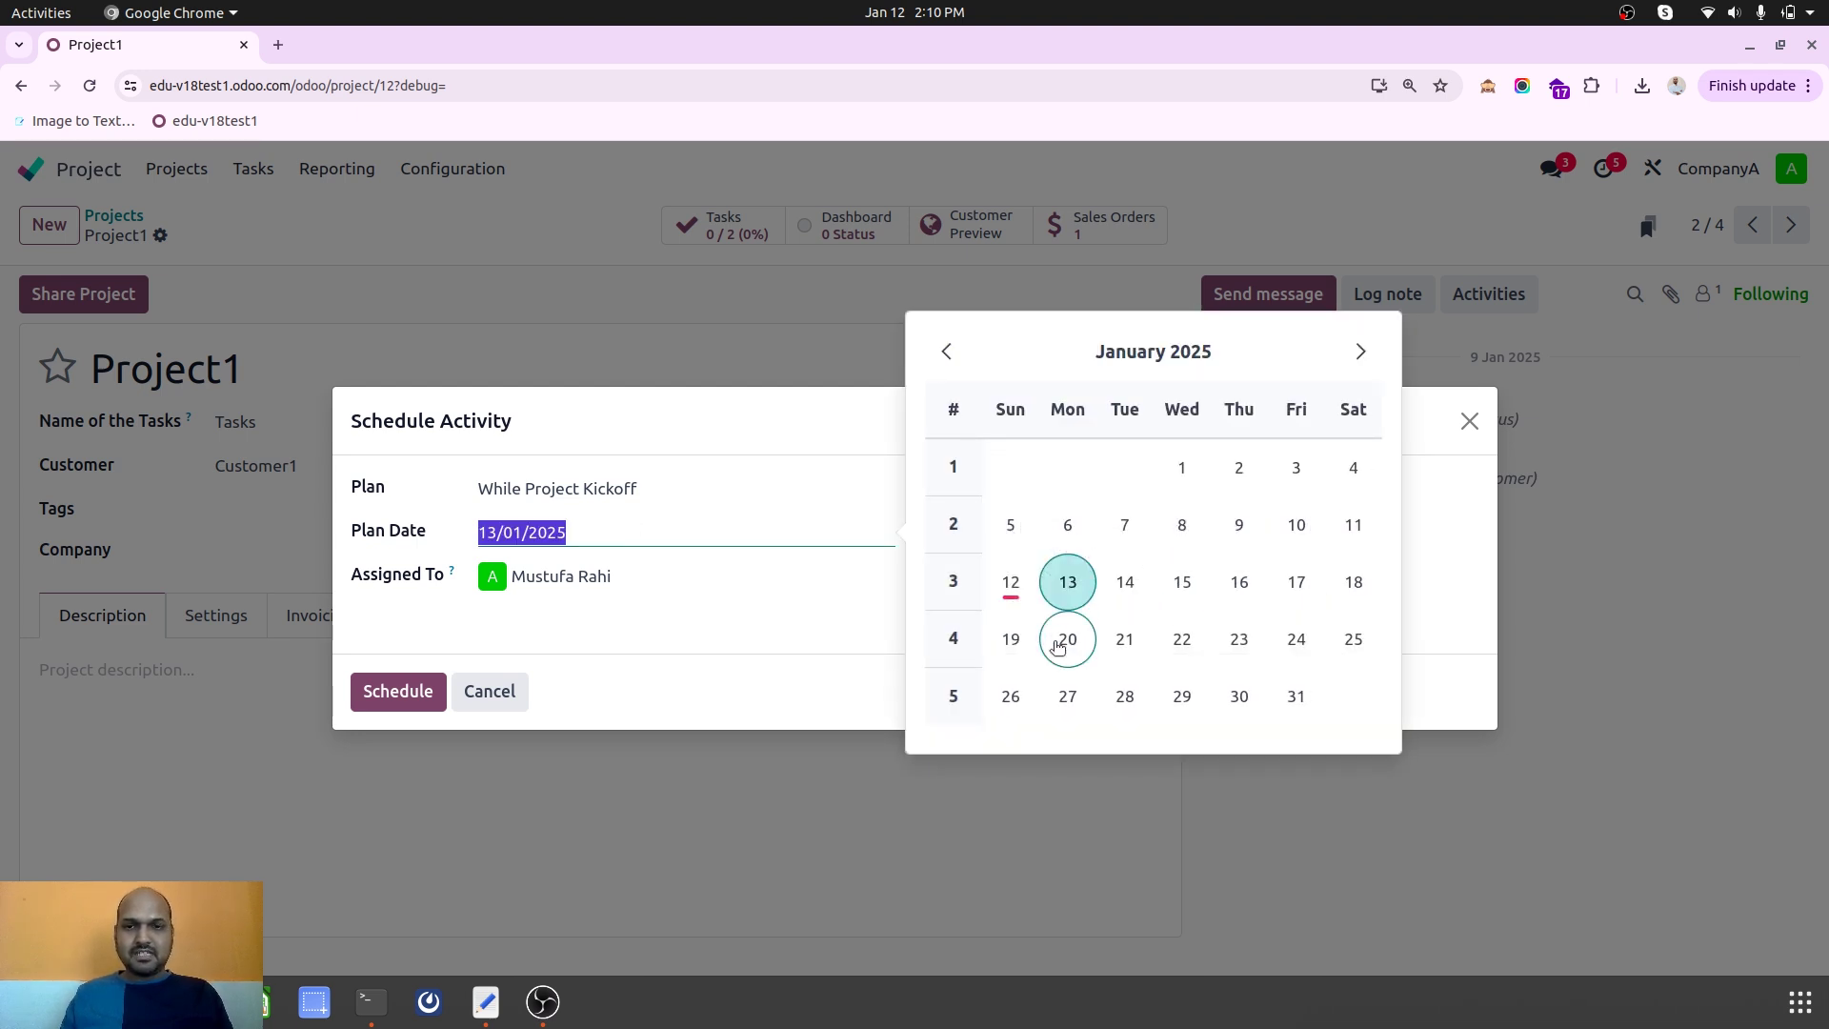
click(1065, 641)
drag(1239, 527, 1323, 530)
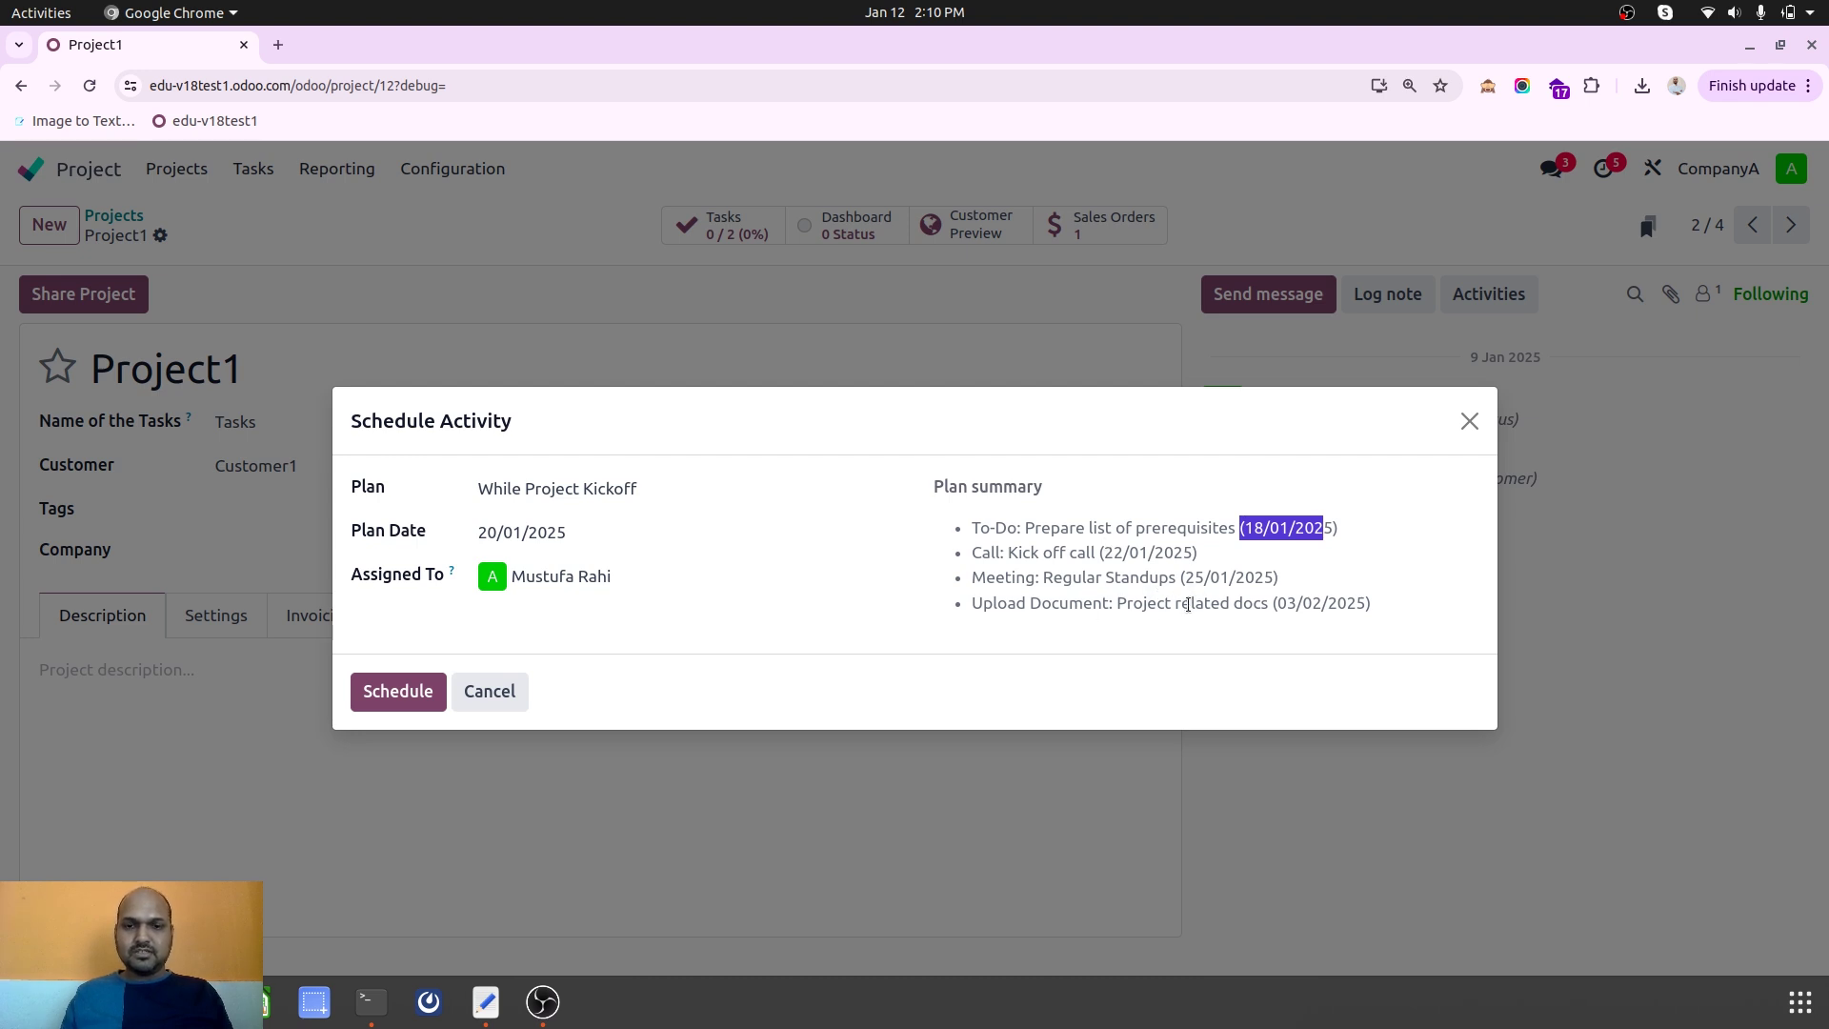
click(609, 534)
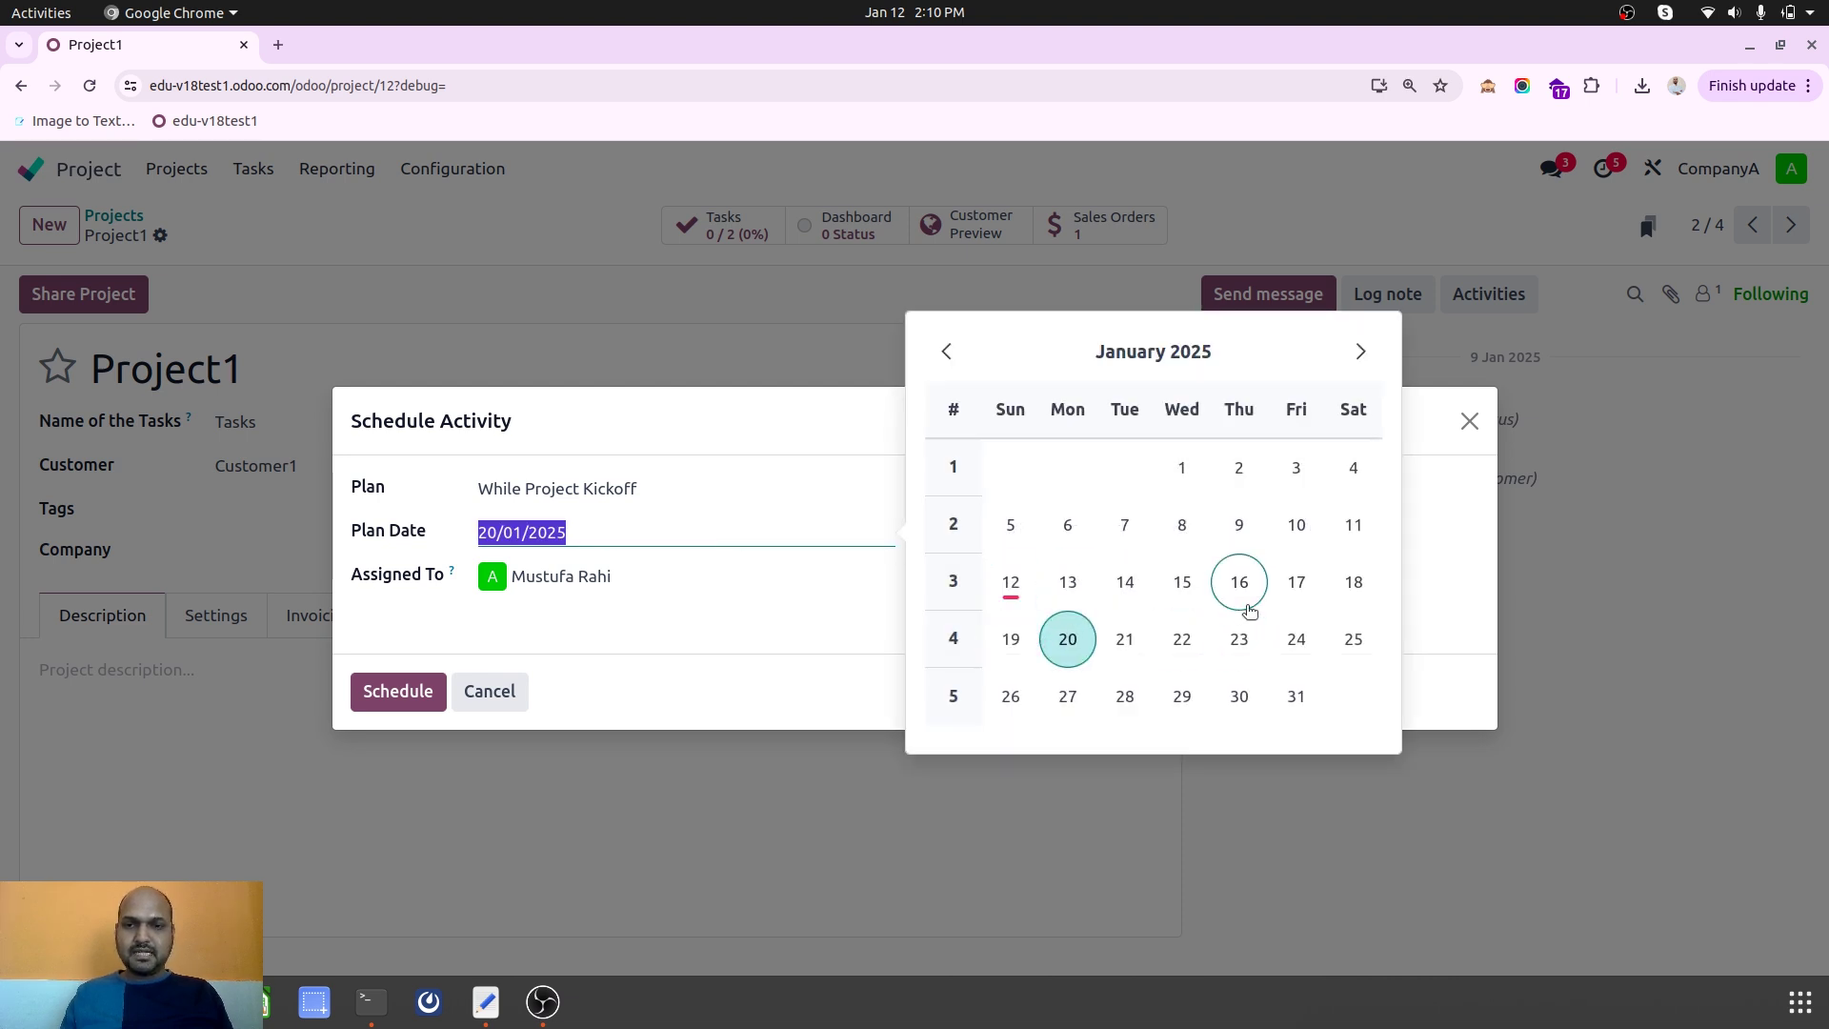
click(1345, 588)
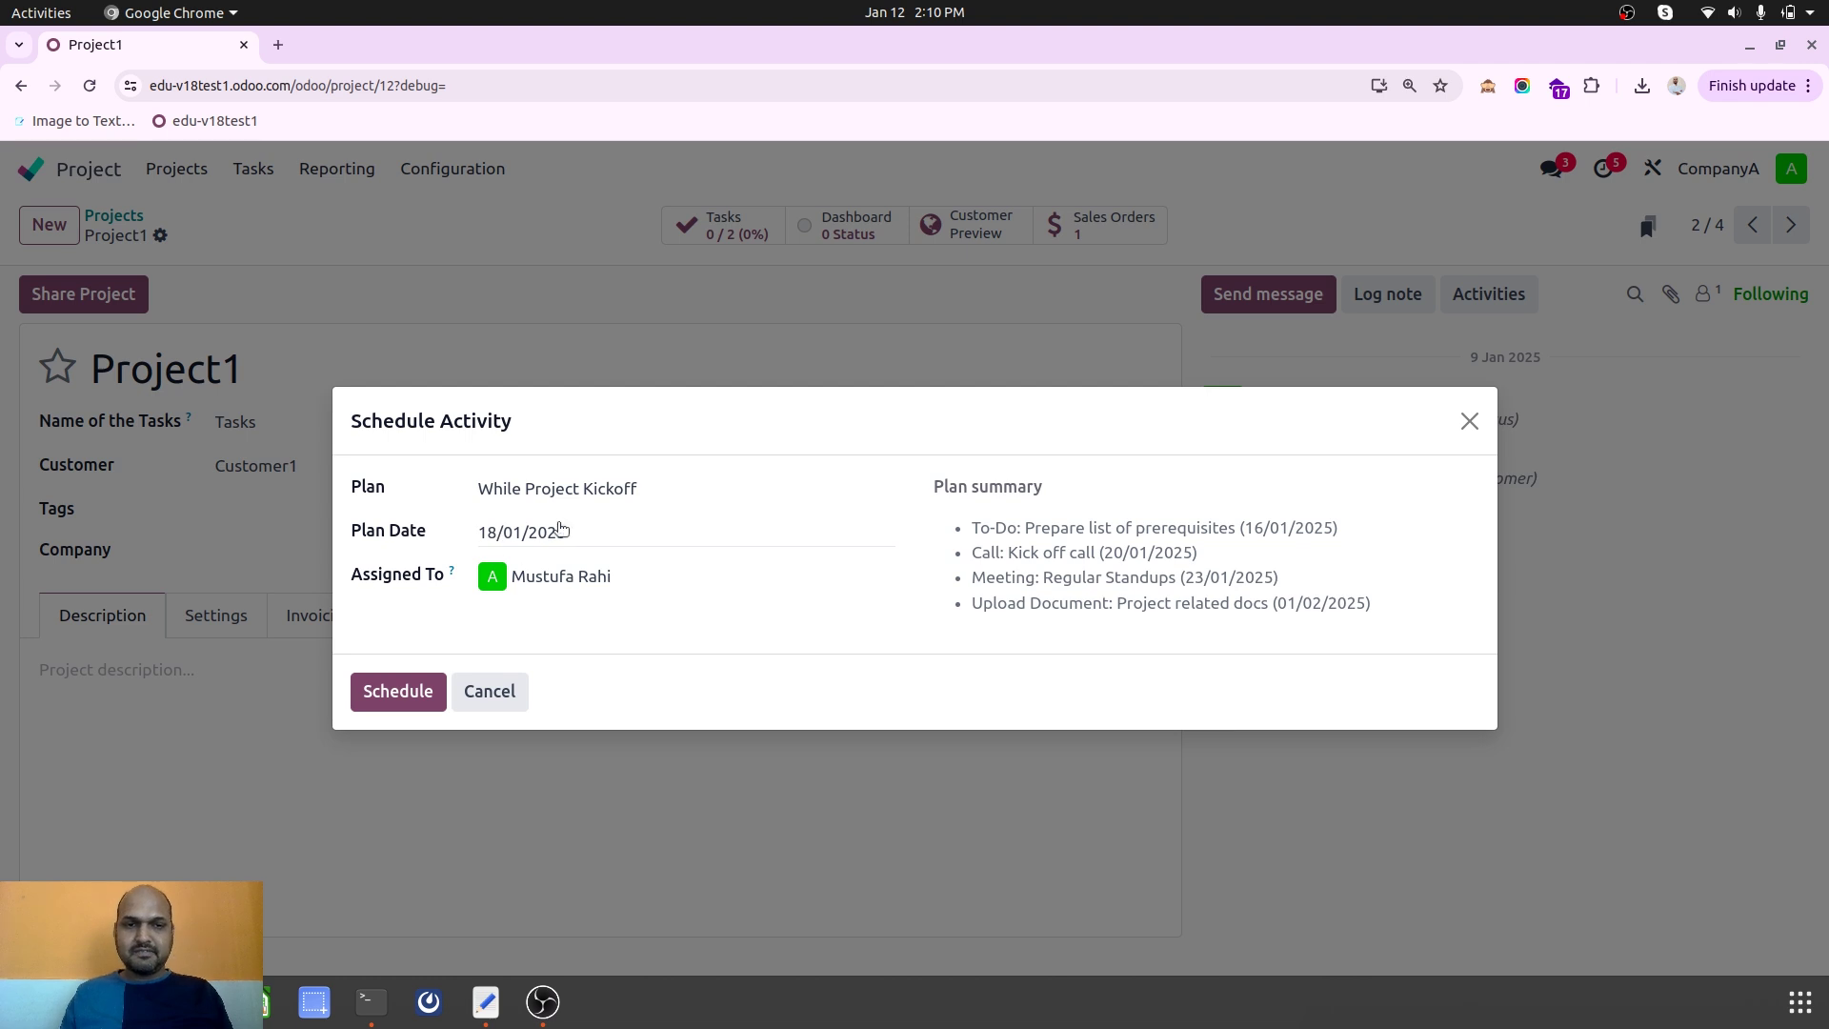
Keep the default assignee and schedule the kickoff plan on Project1.
click(566, 525)
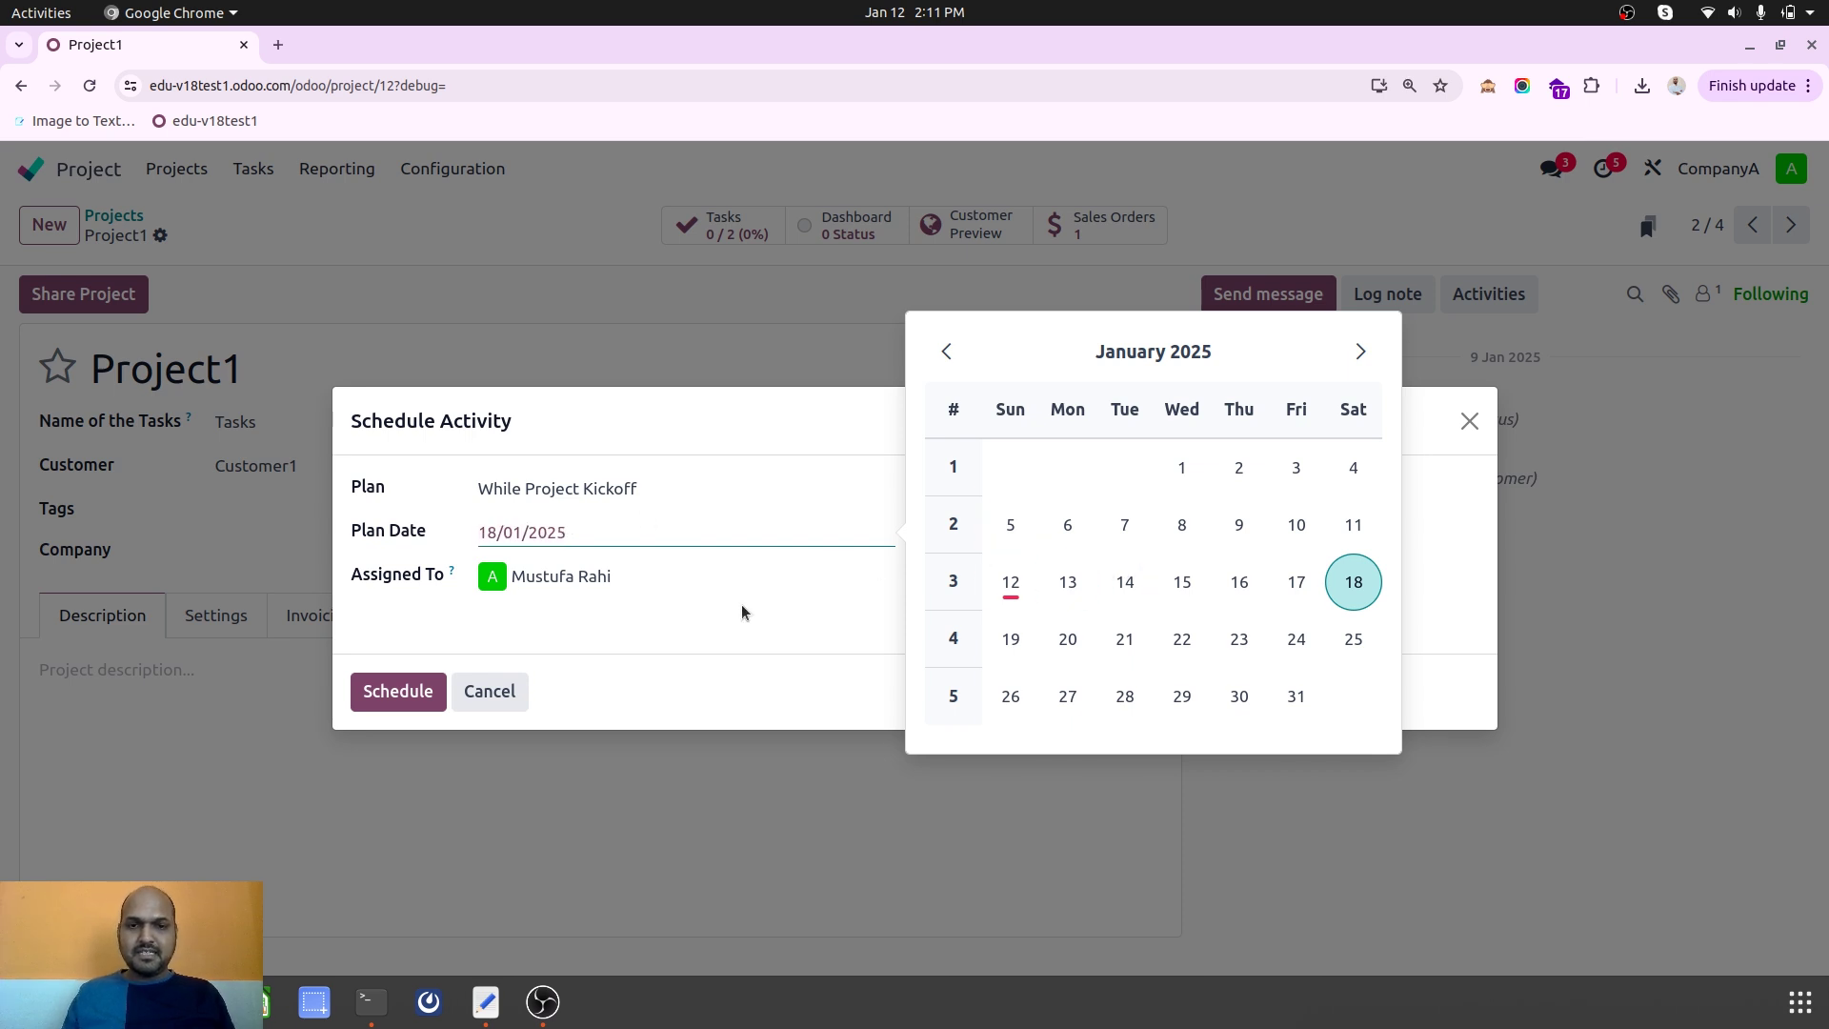
click(519, 602)
click(563, 584)
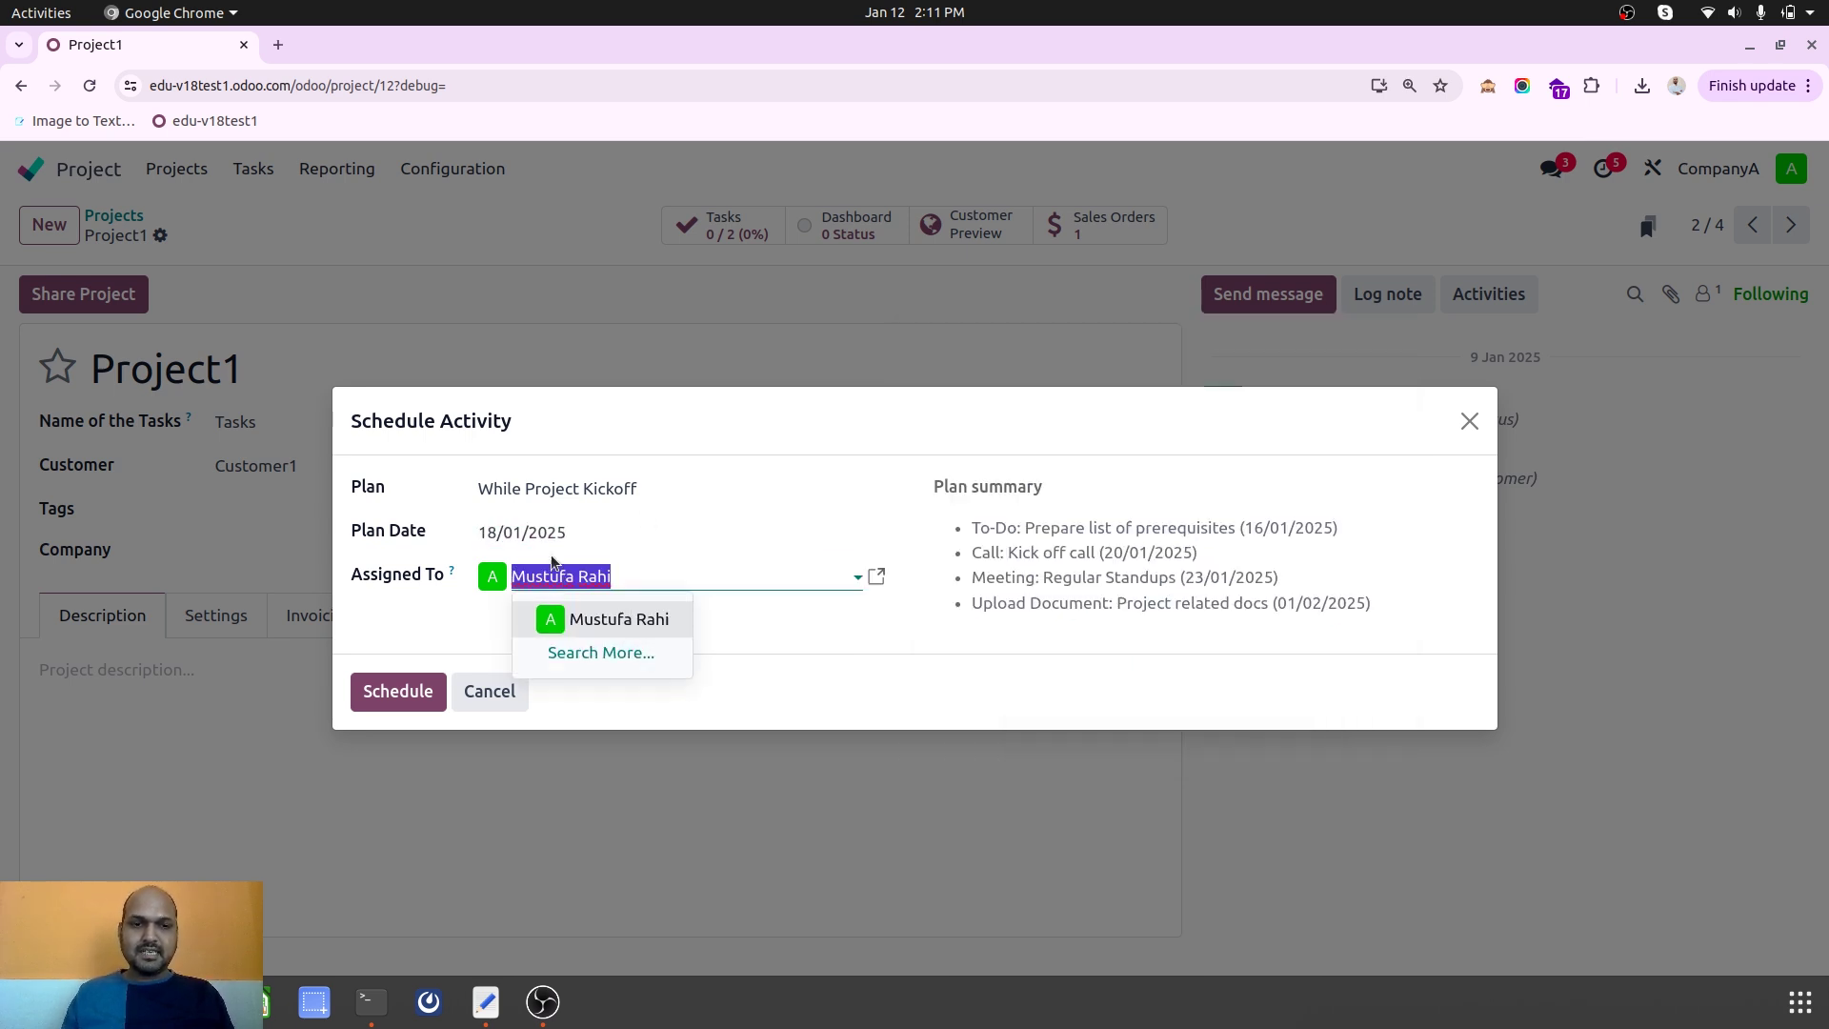
click(436, 638)
click(397, 691)
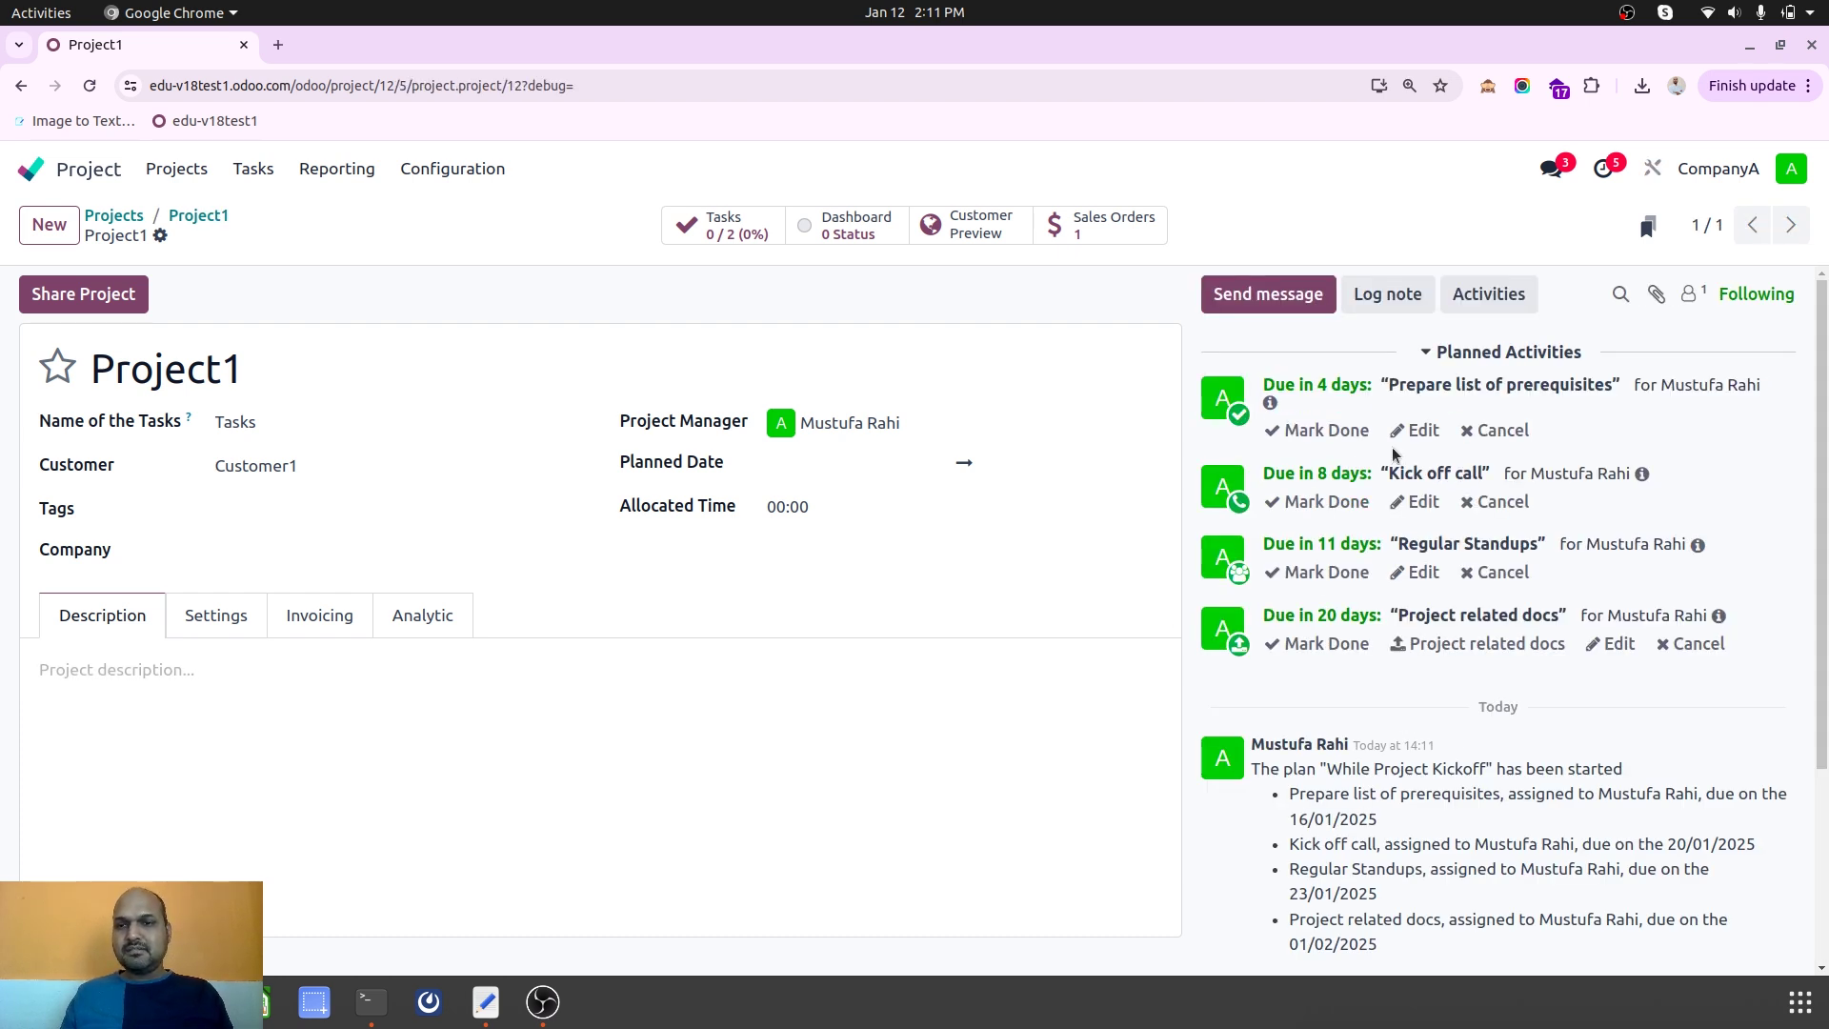
click(1605, 168)
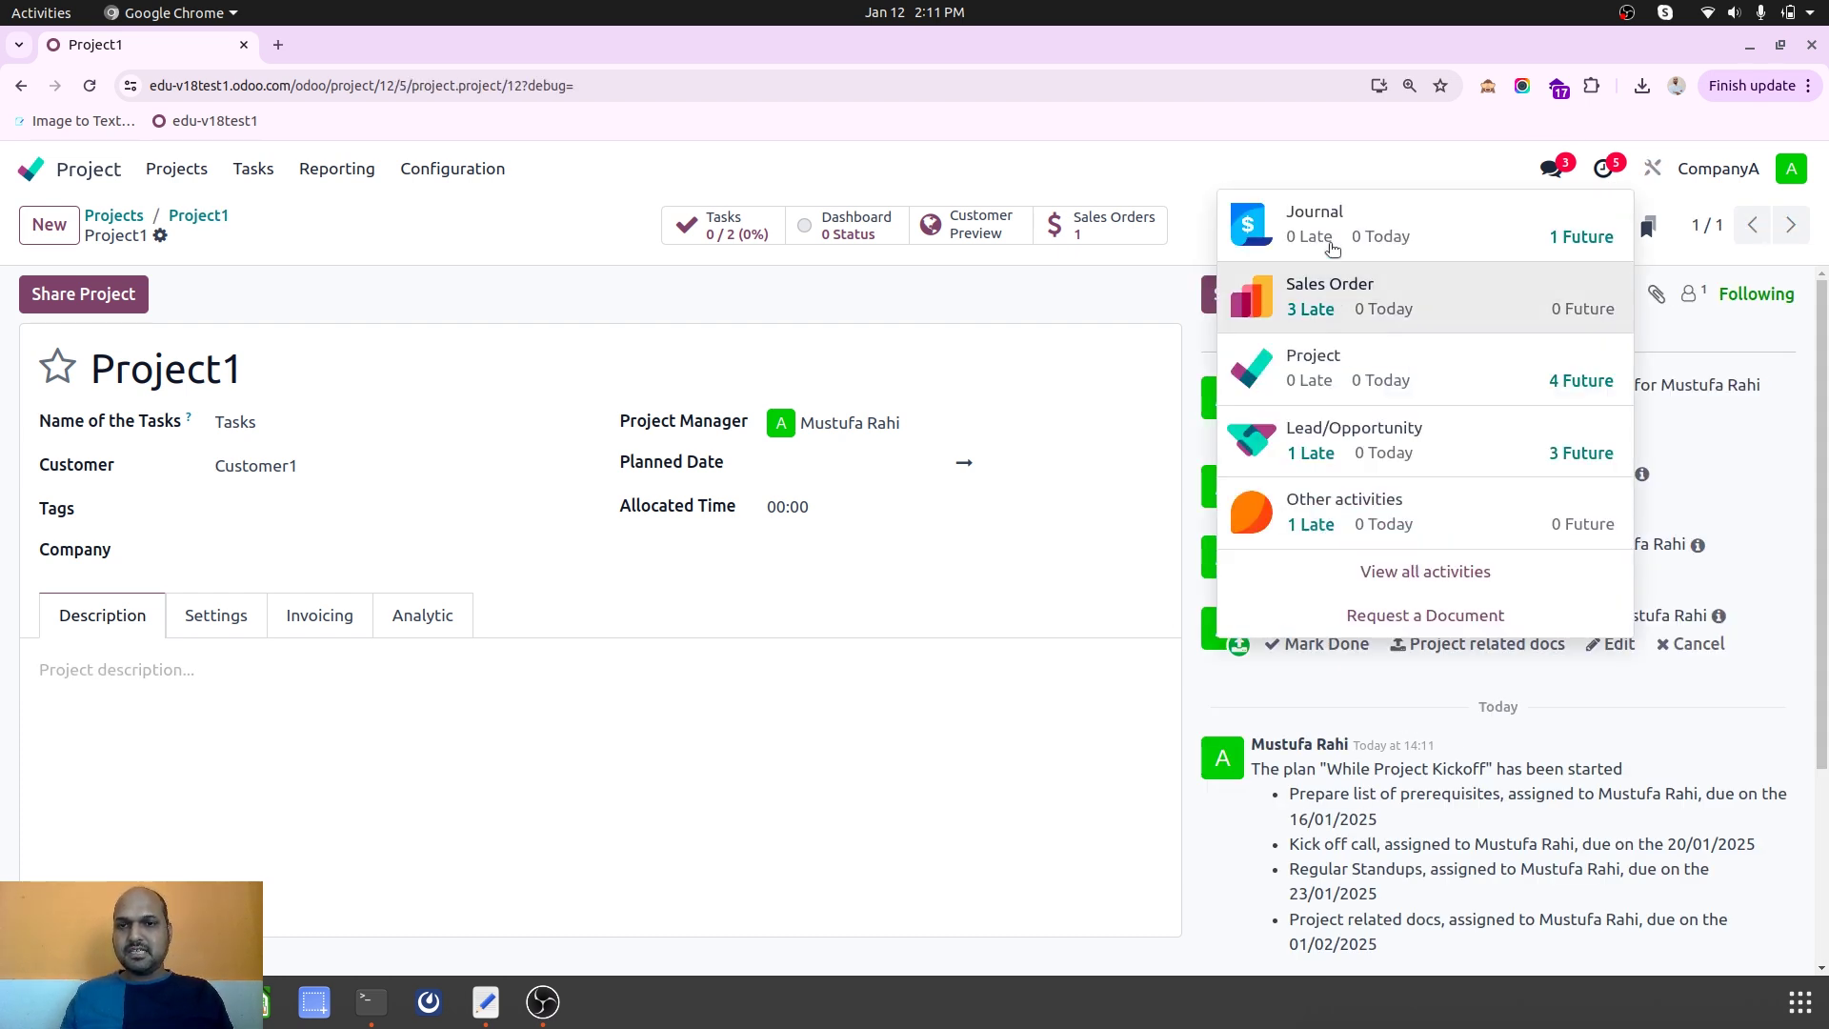
click(1600, 391)
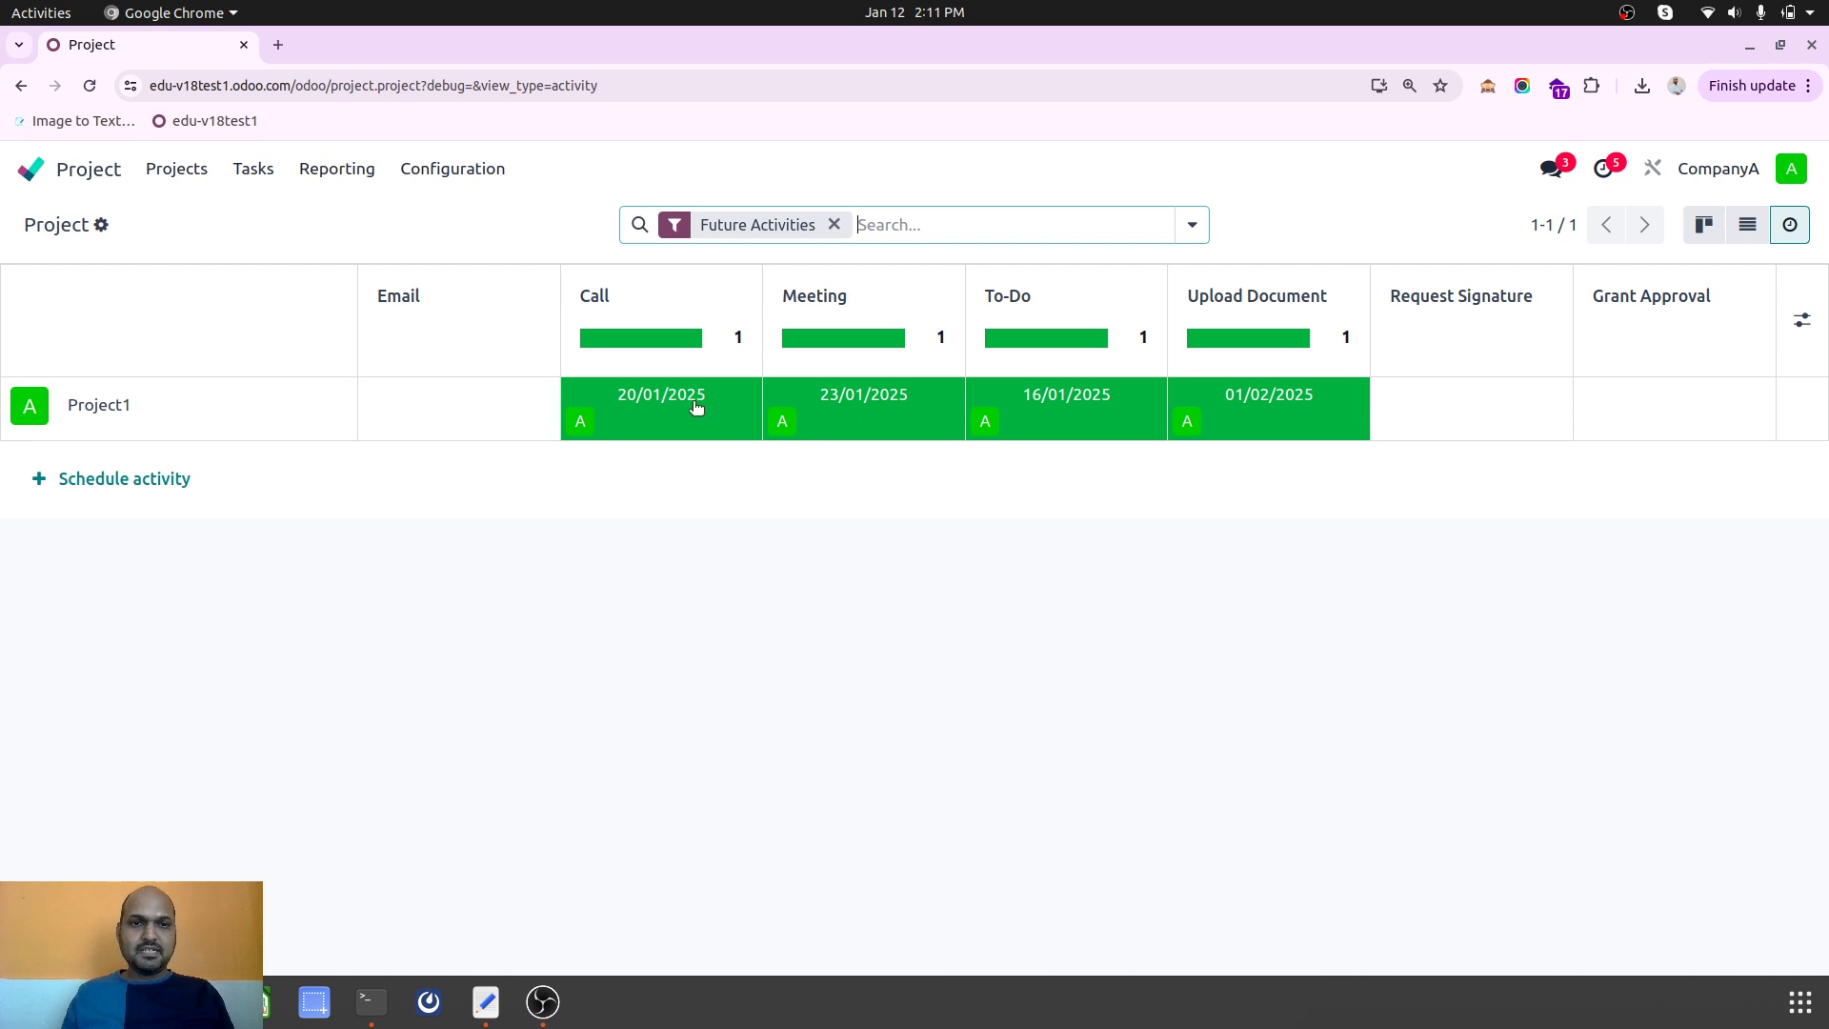
click(1747, 225)
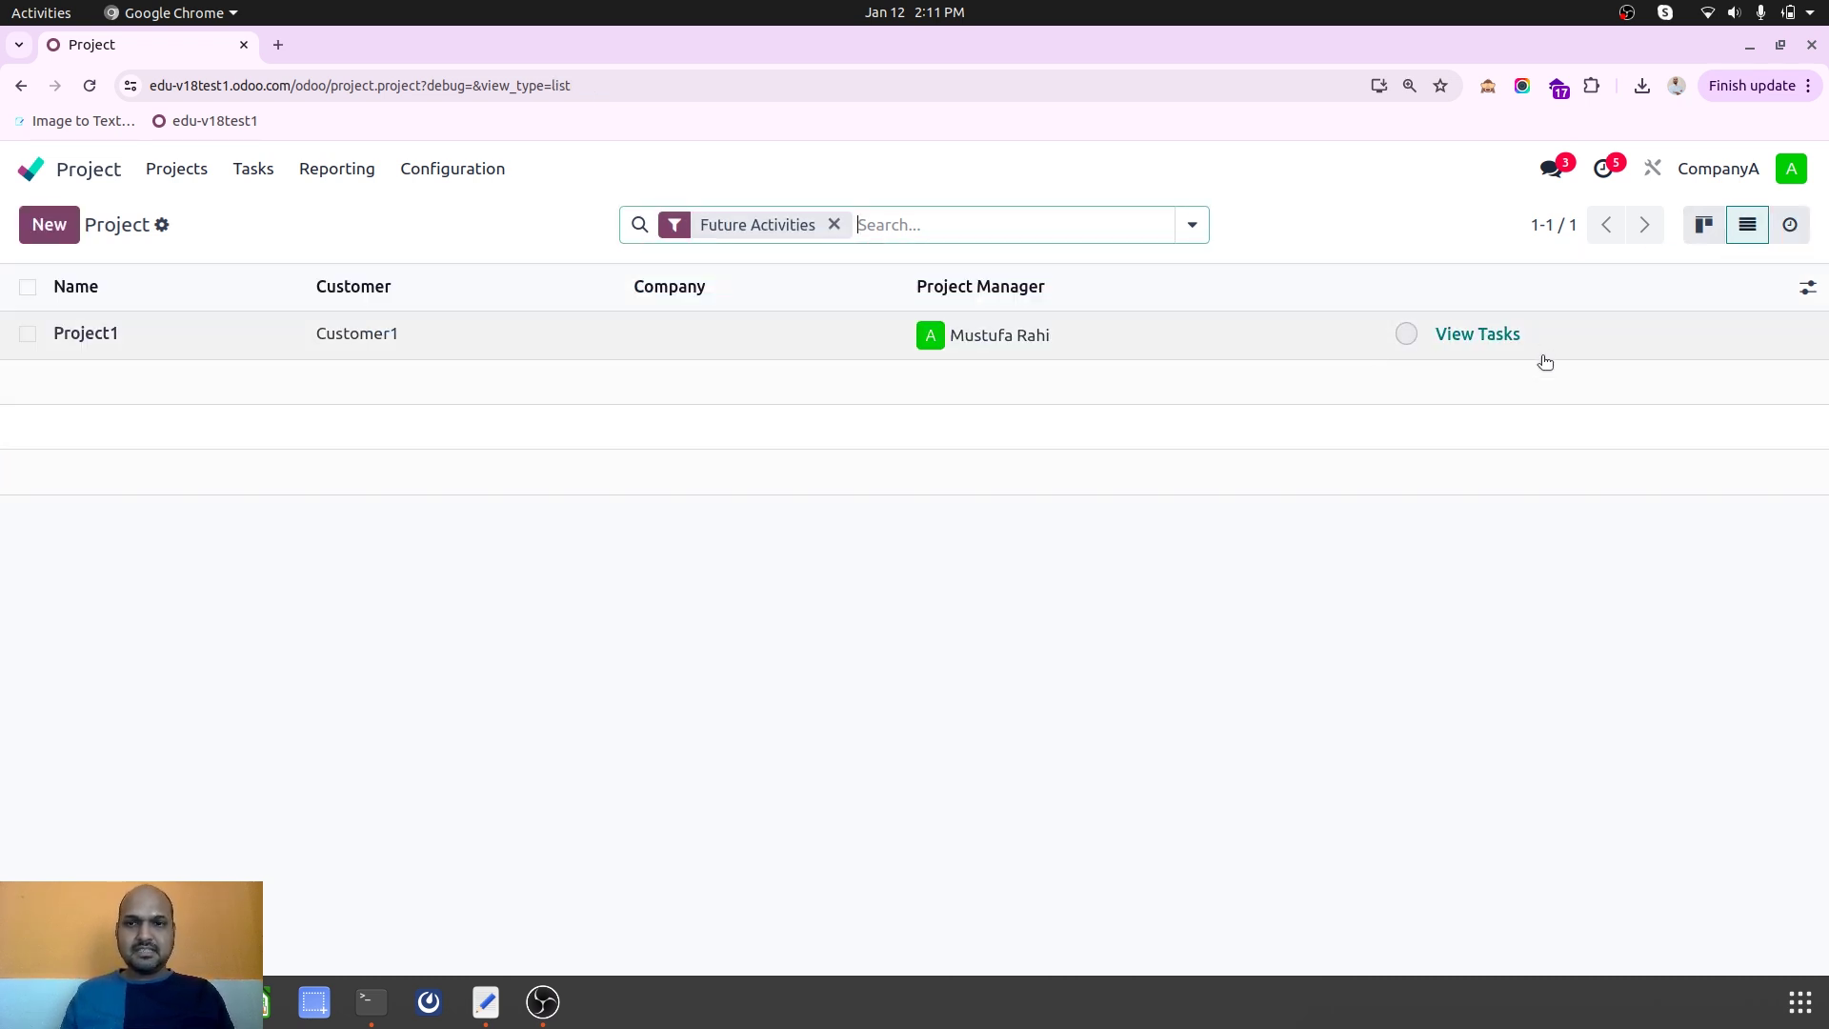
click(1502, 336)
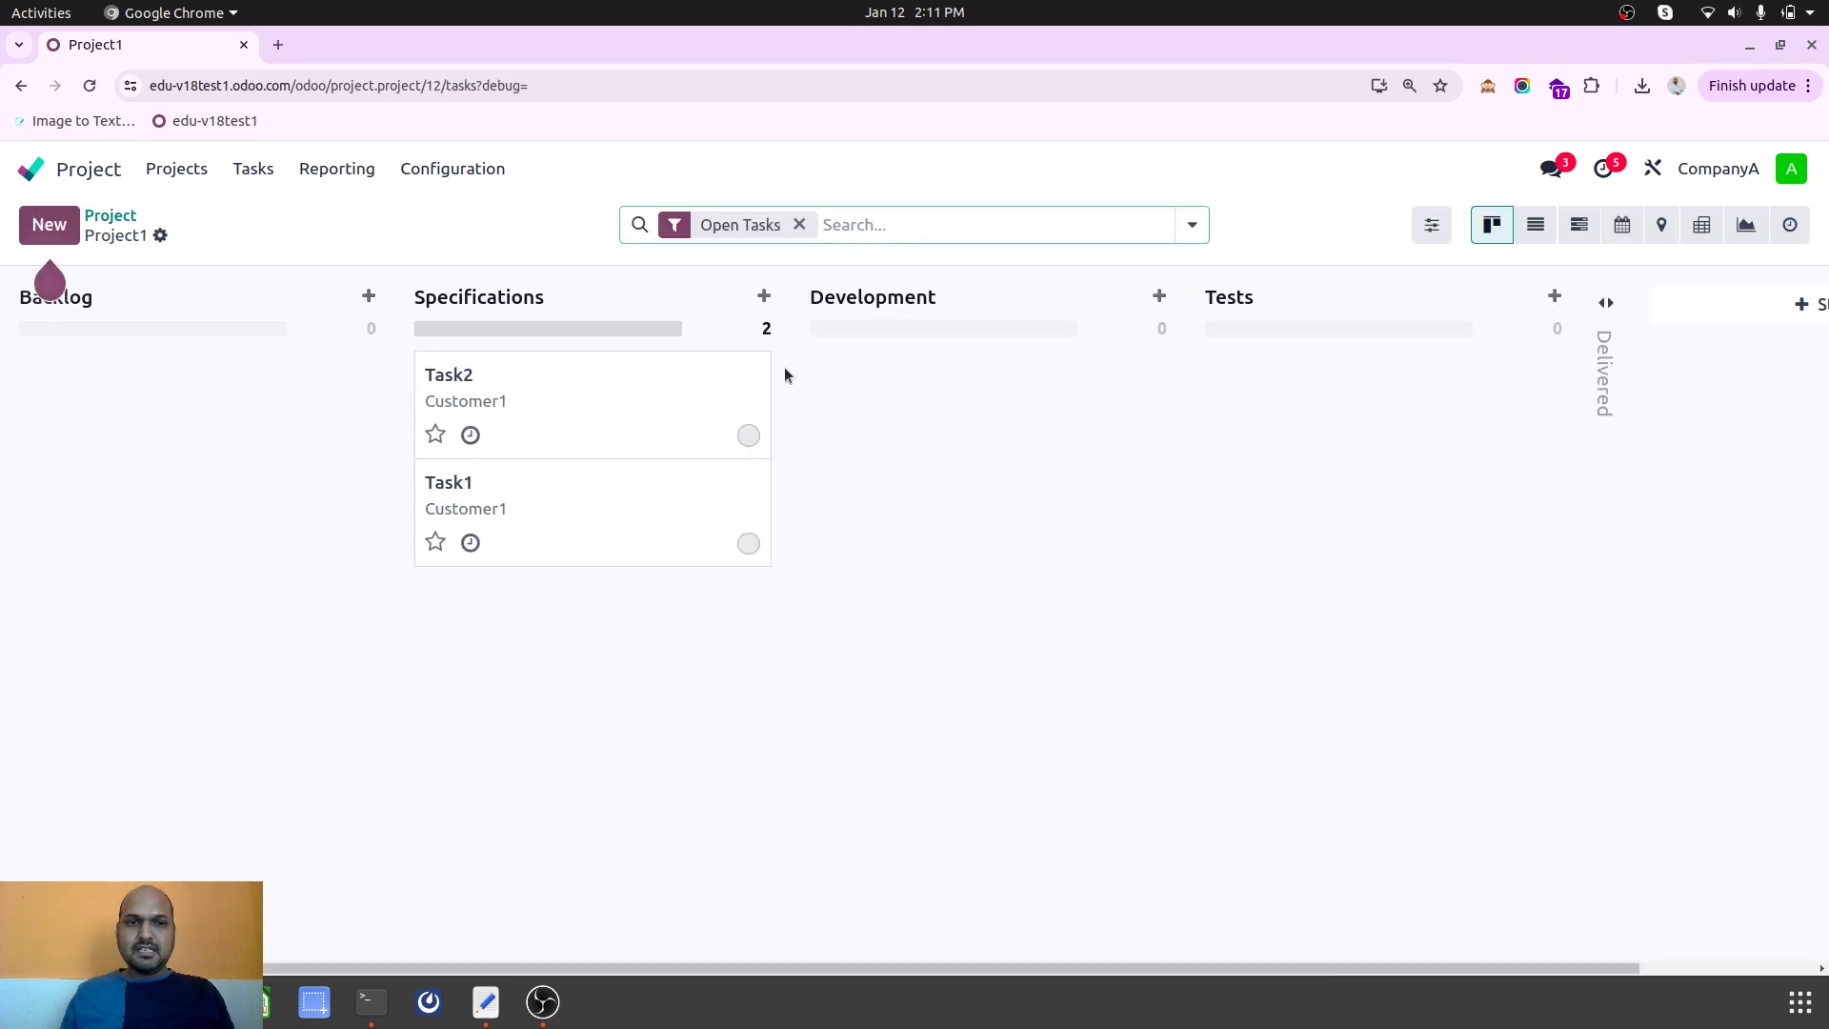
click(109, 215)
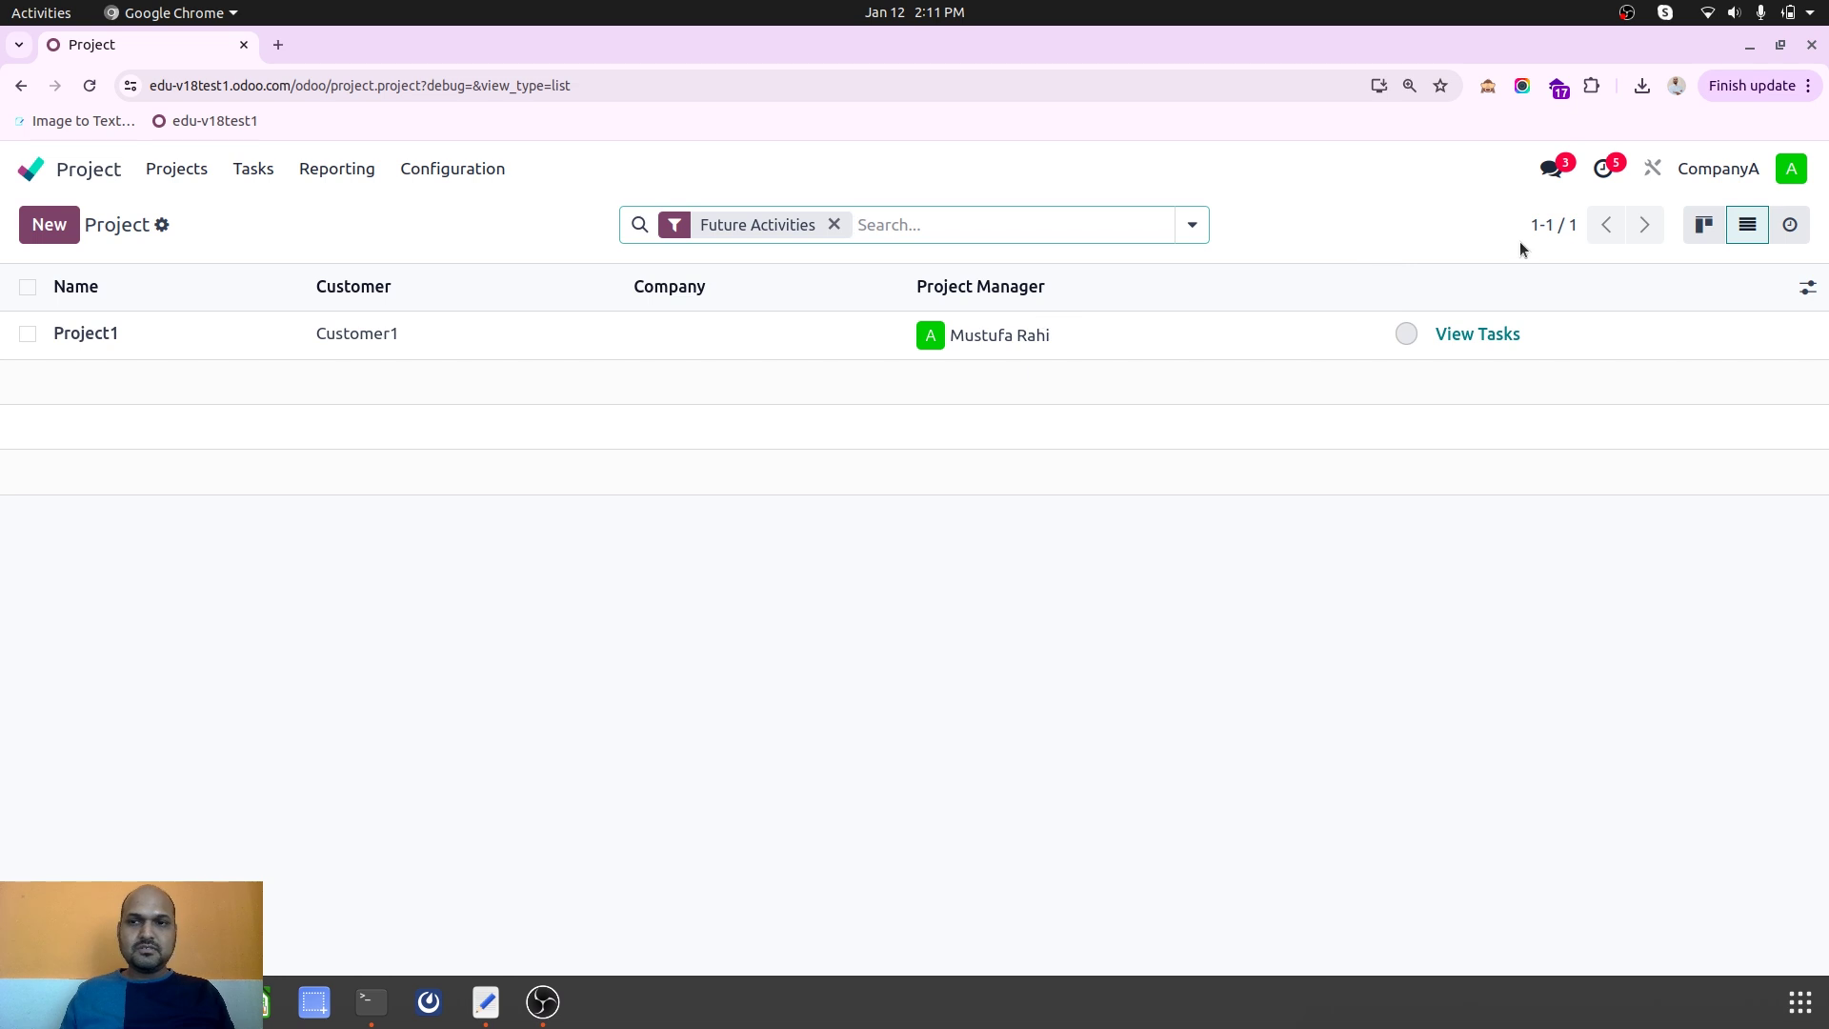
click(338, 169)
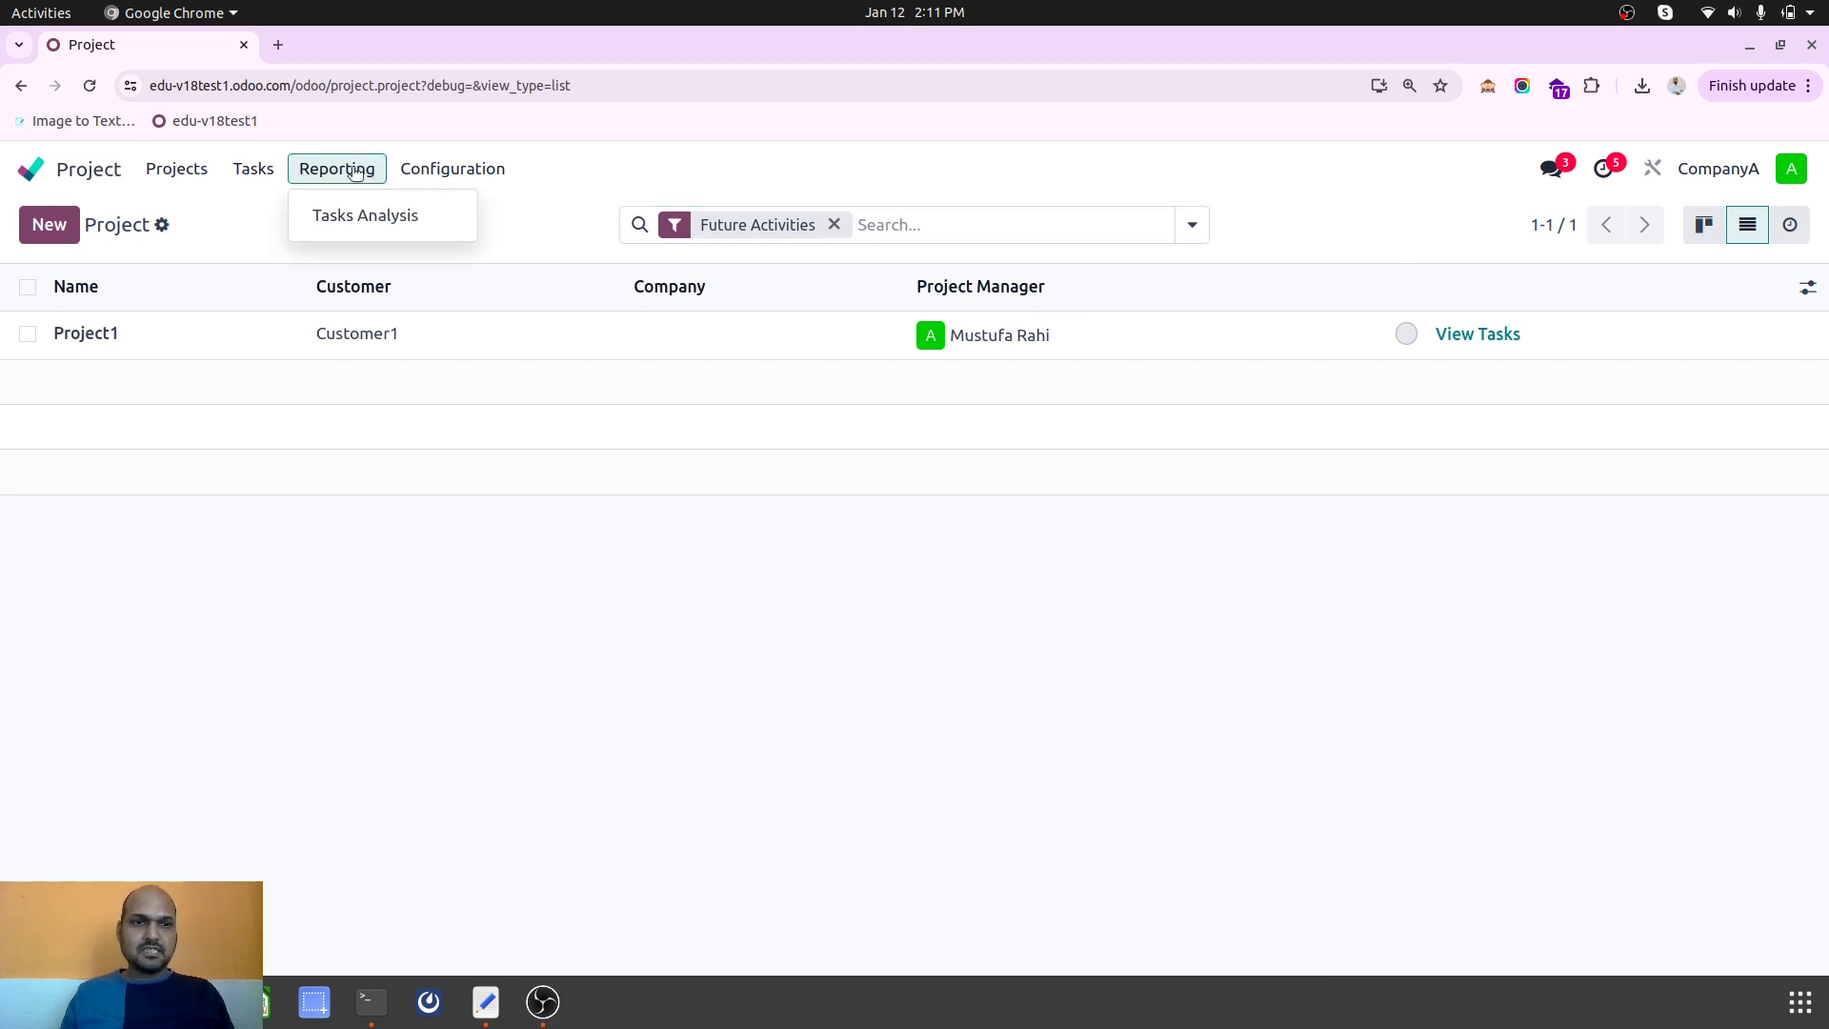
click(175, 169)
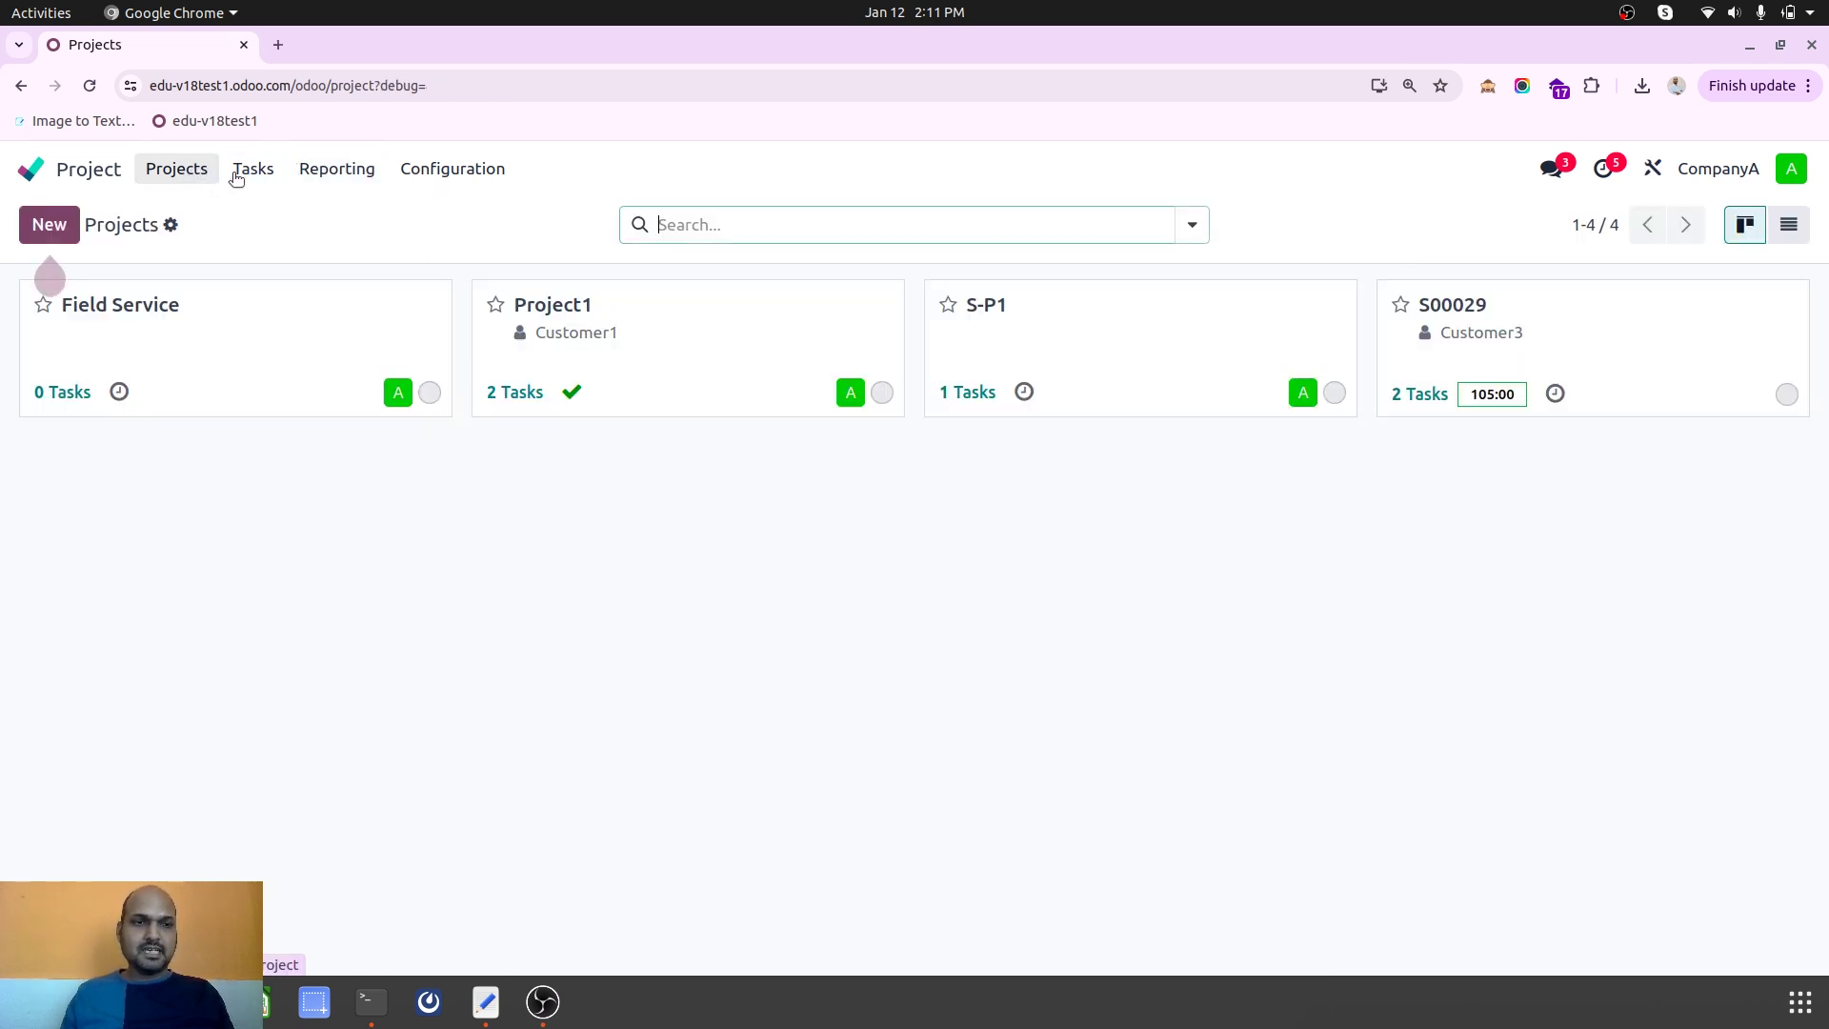
click(431, 169)
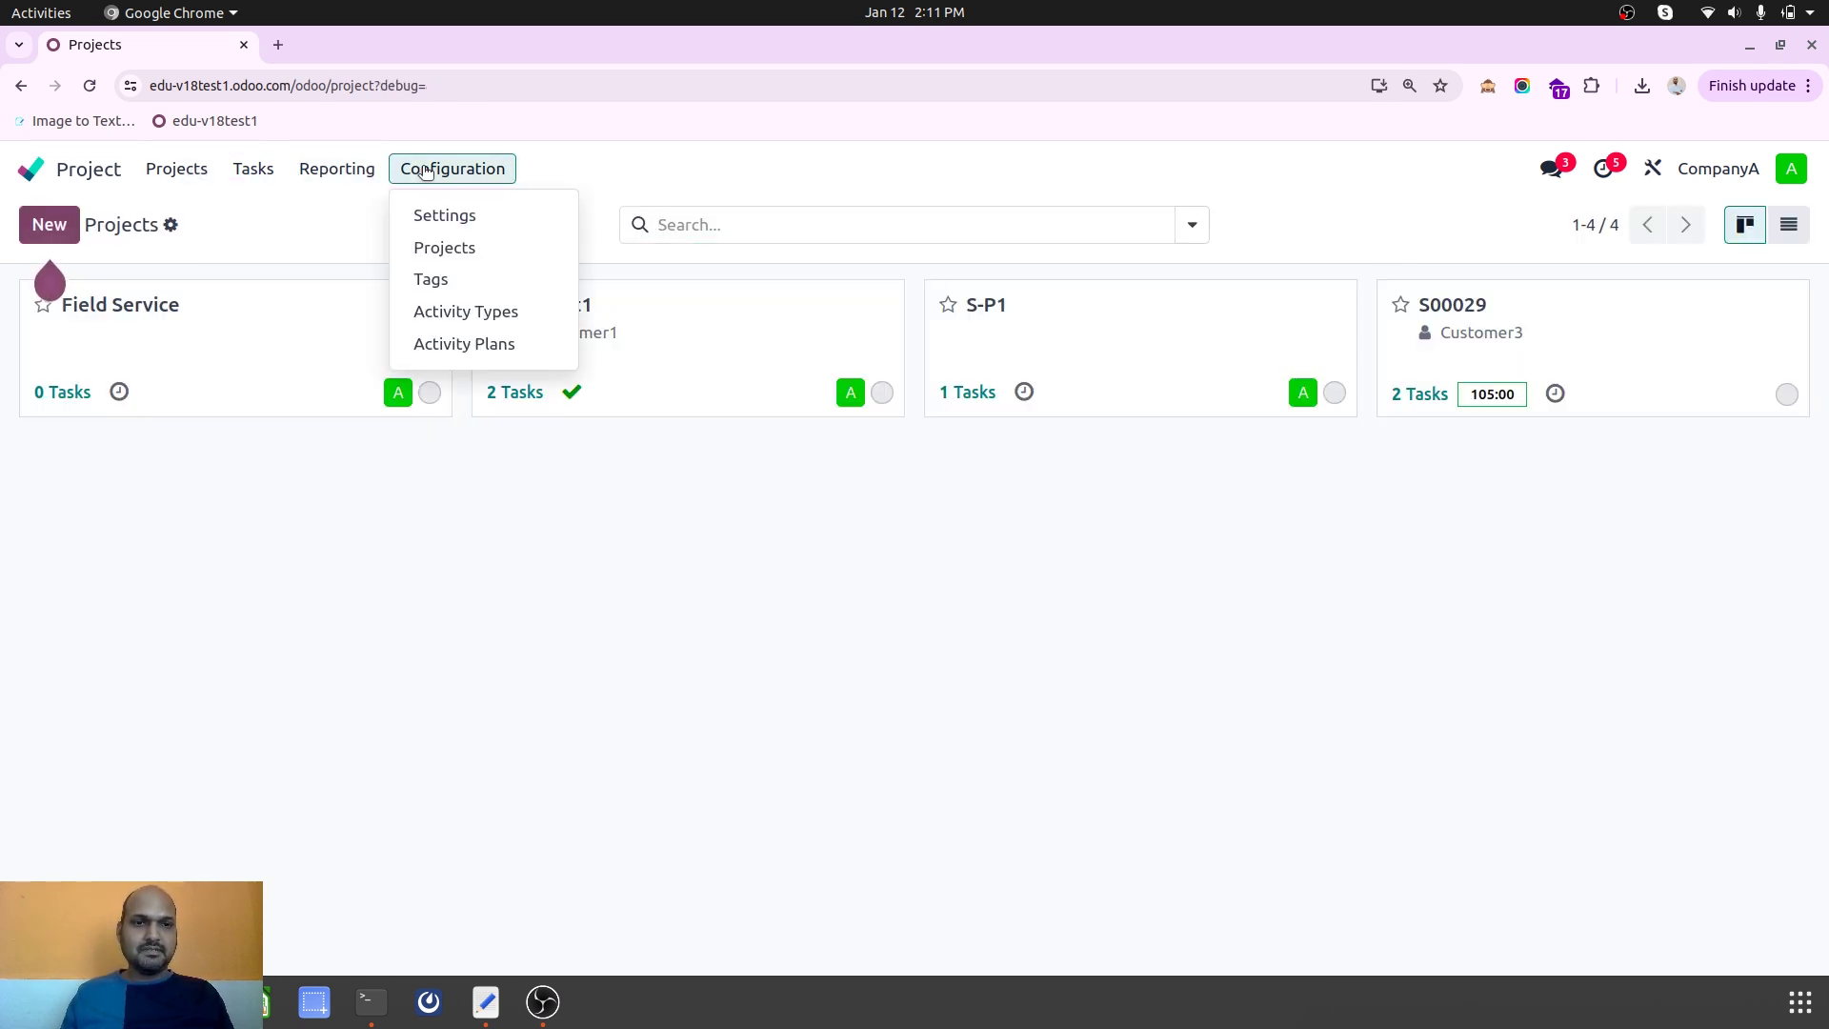
click(503, 311)
click(426, 171)
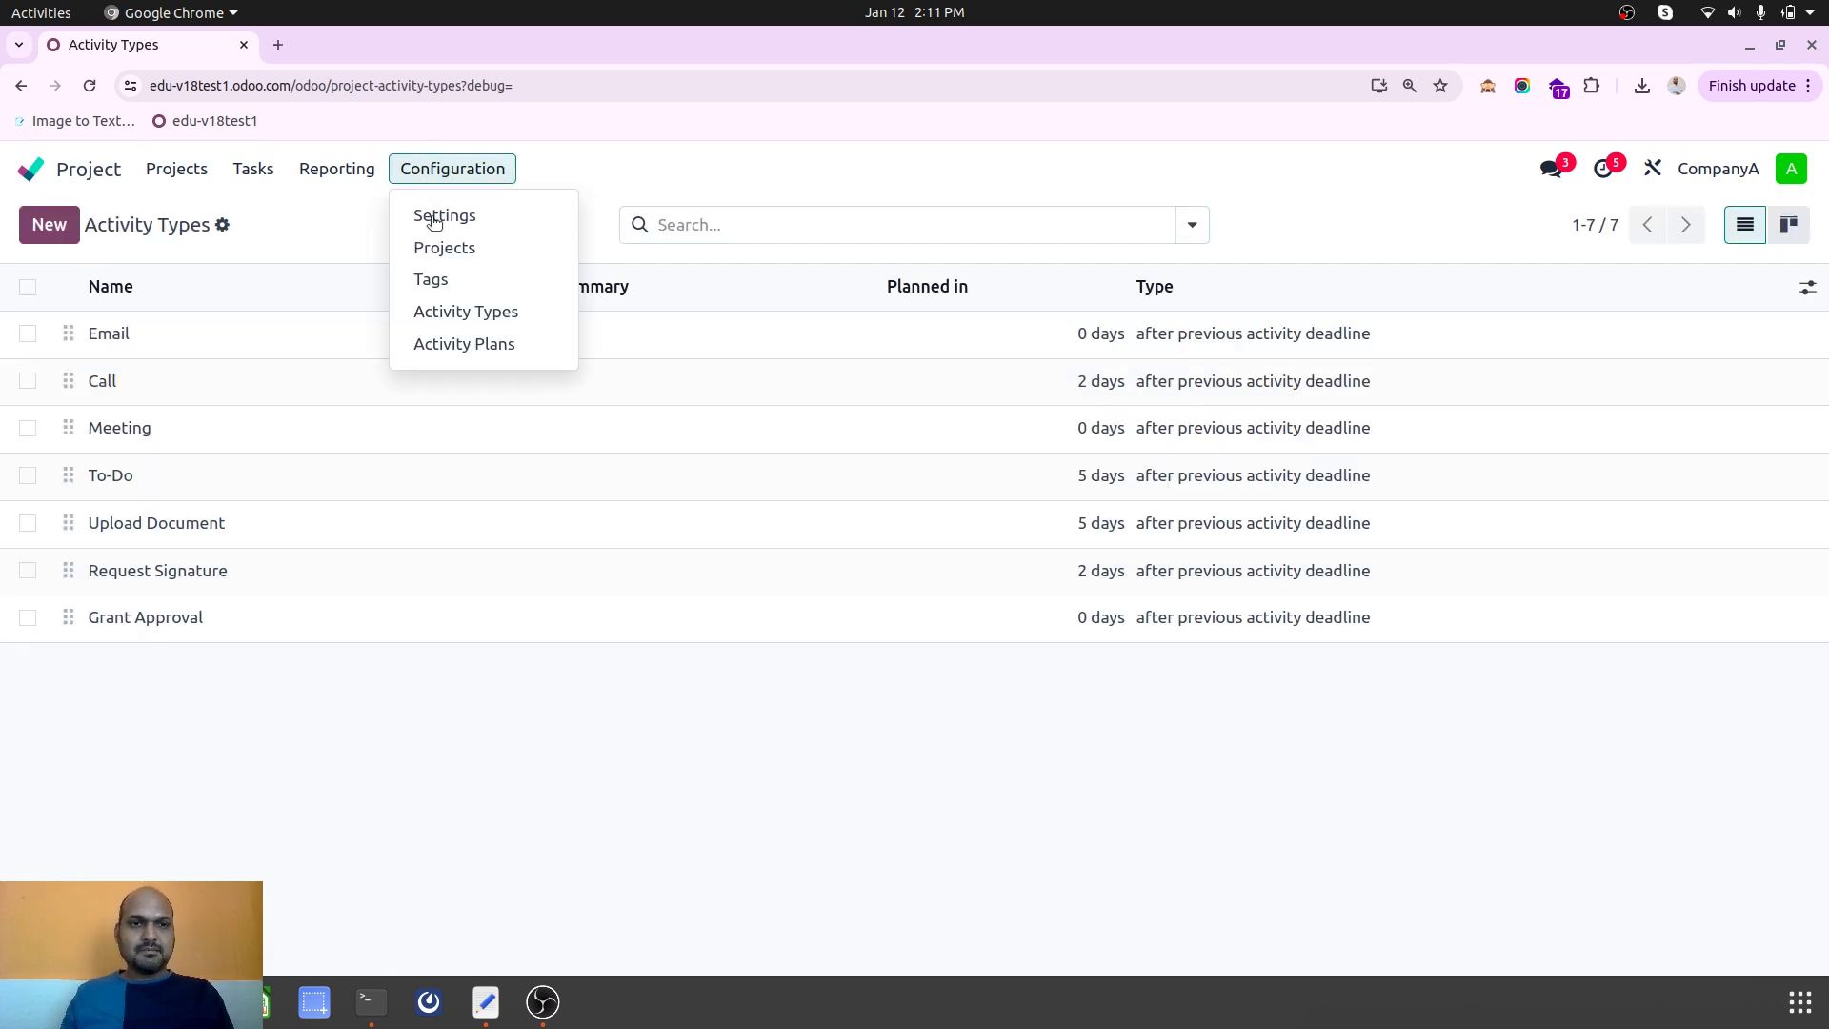
click(476, 343)
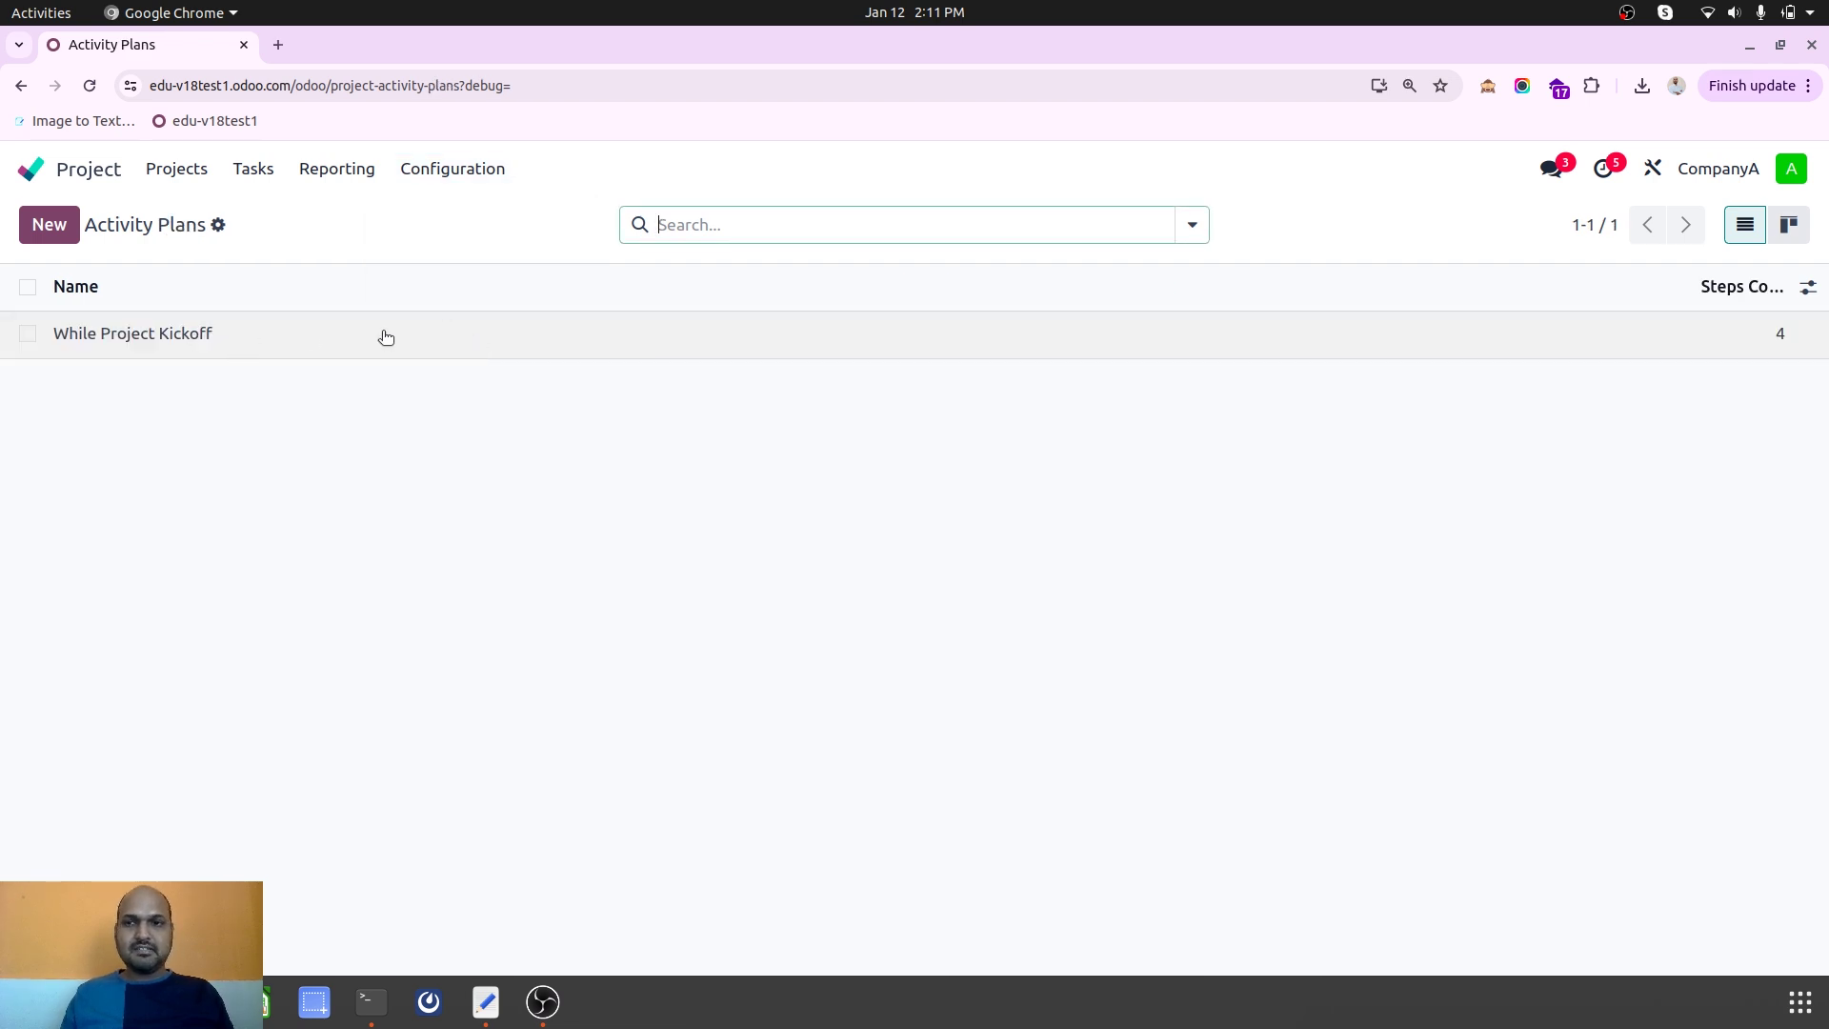
click(180, 171)
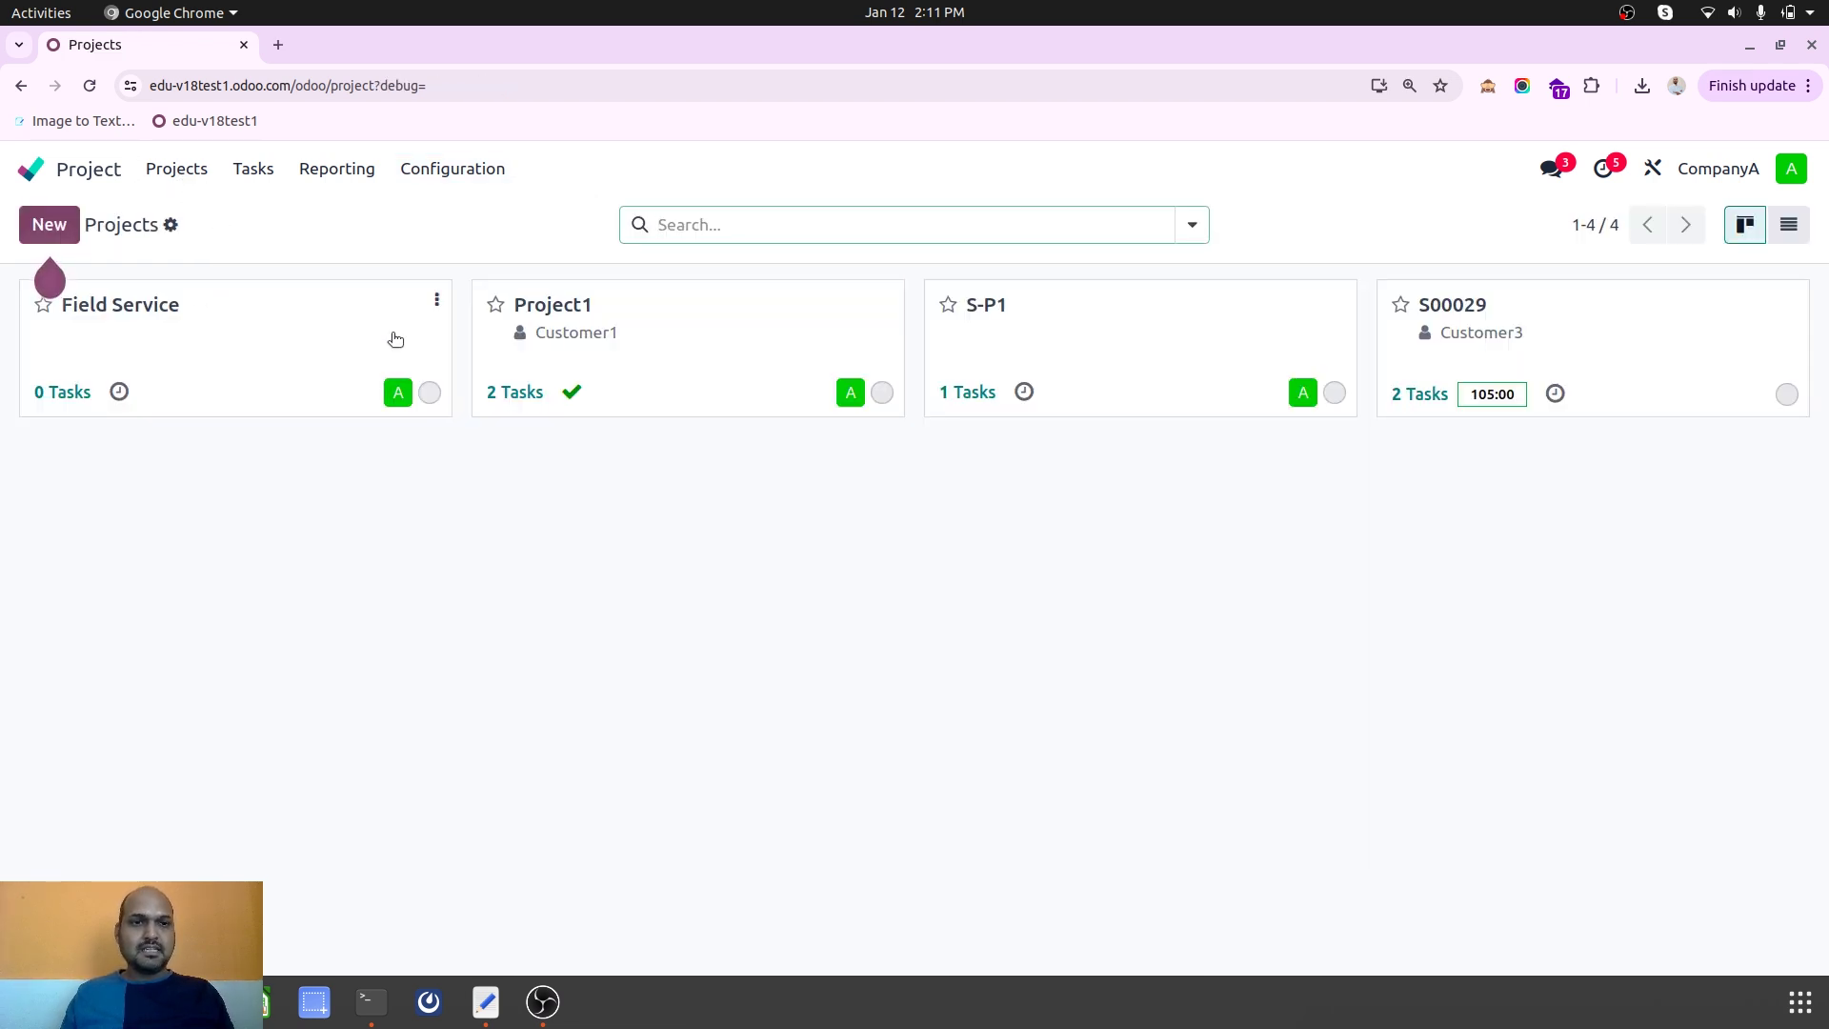
click(889, 300)
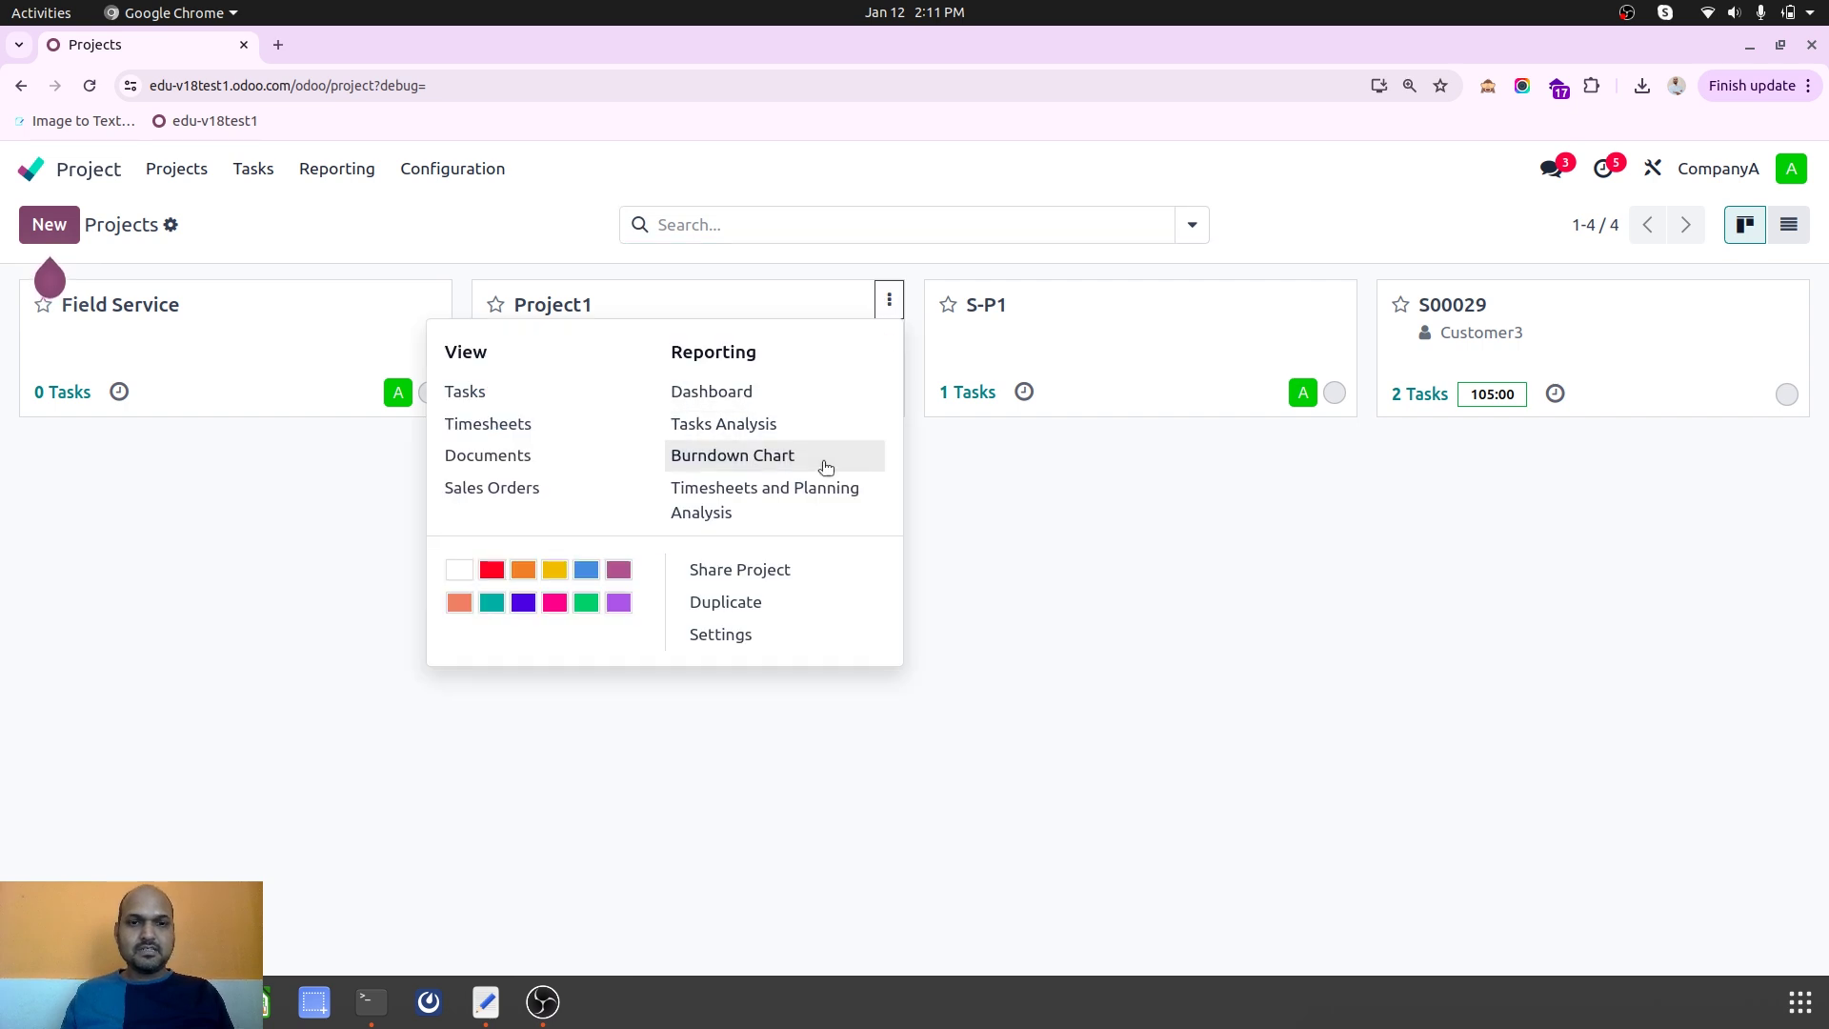
click(753, 636)
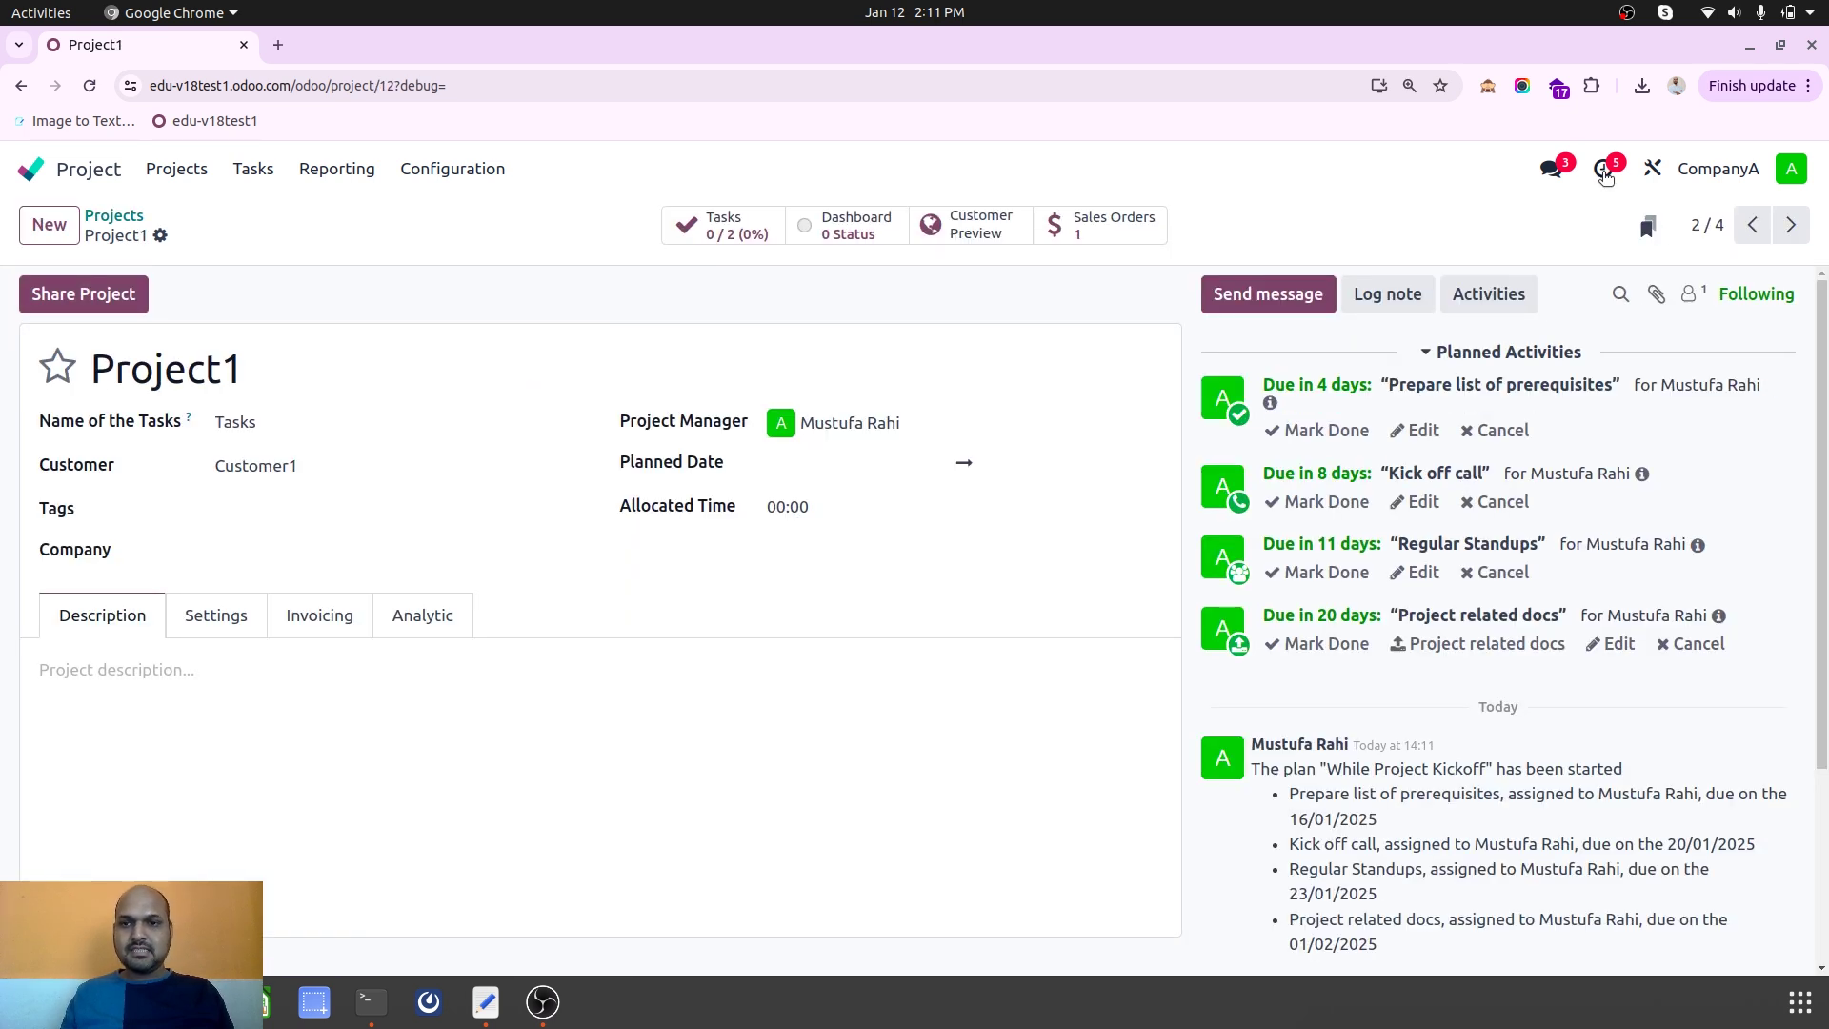
Open the Project activity view from the activities menu and remove the Late/Today filter.
click(1605, 169)
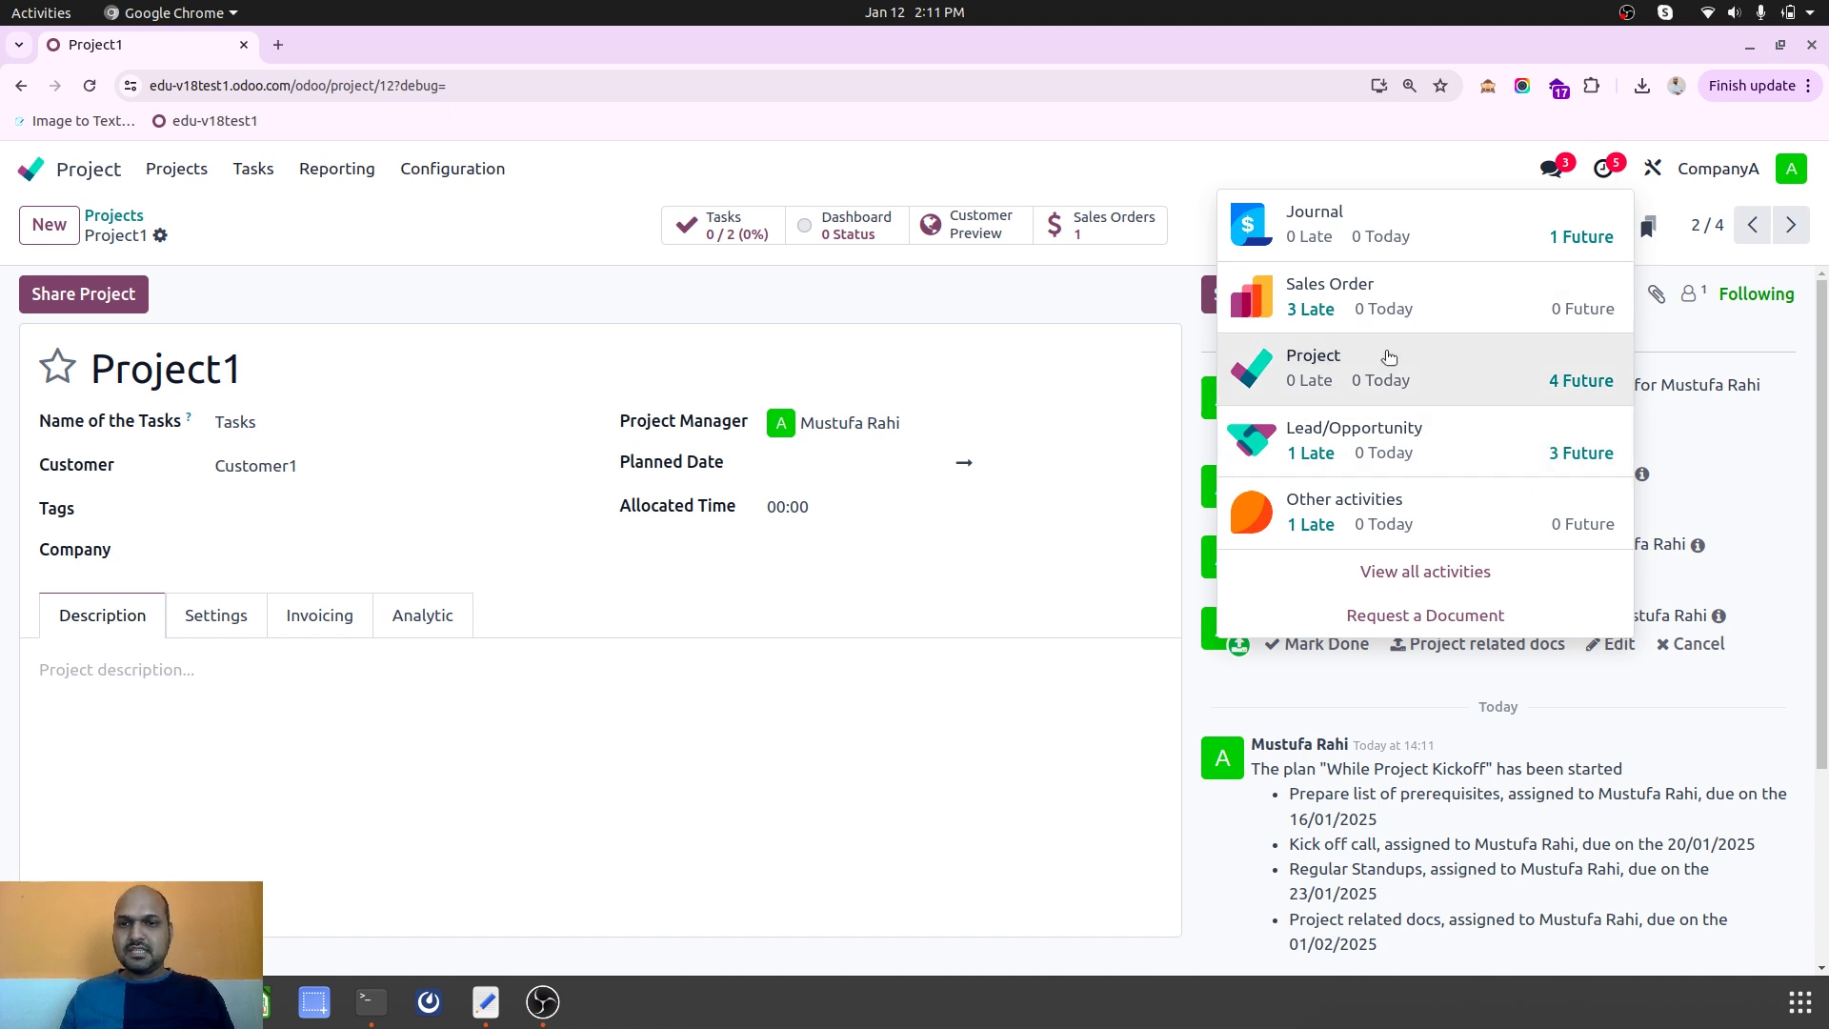
click(1319, 364)
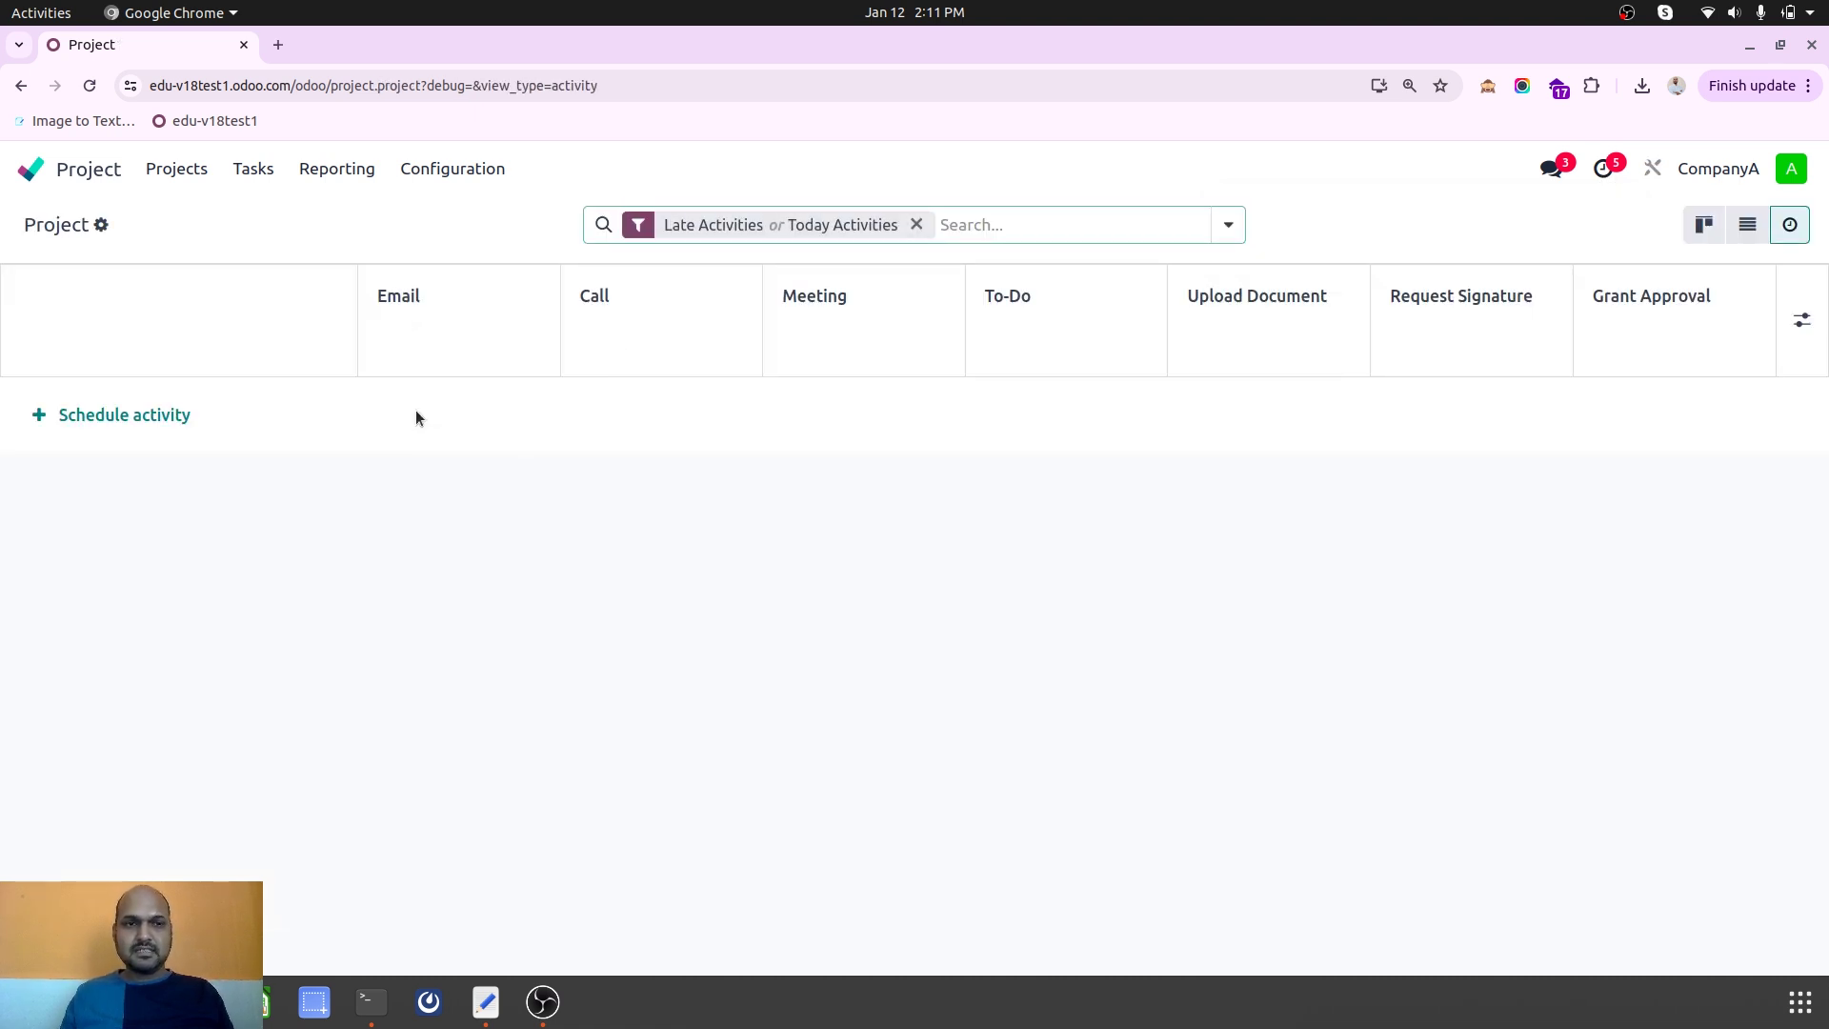
click(917, 224)
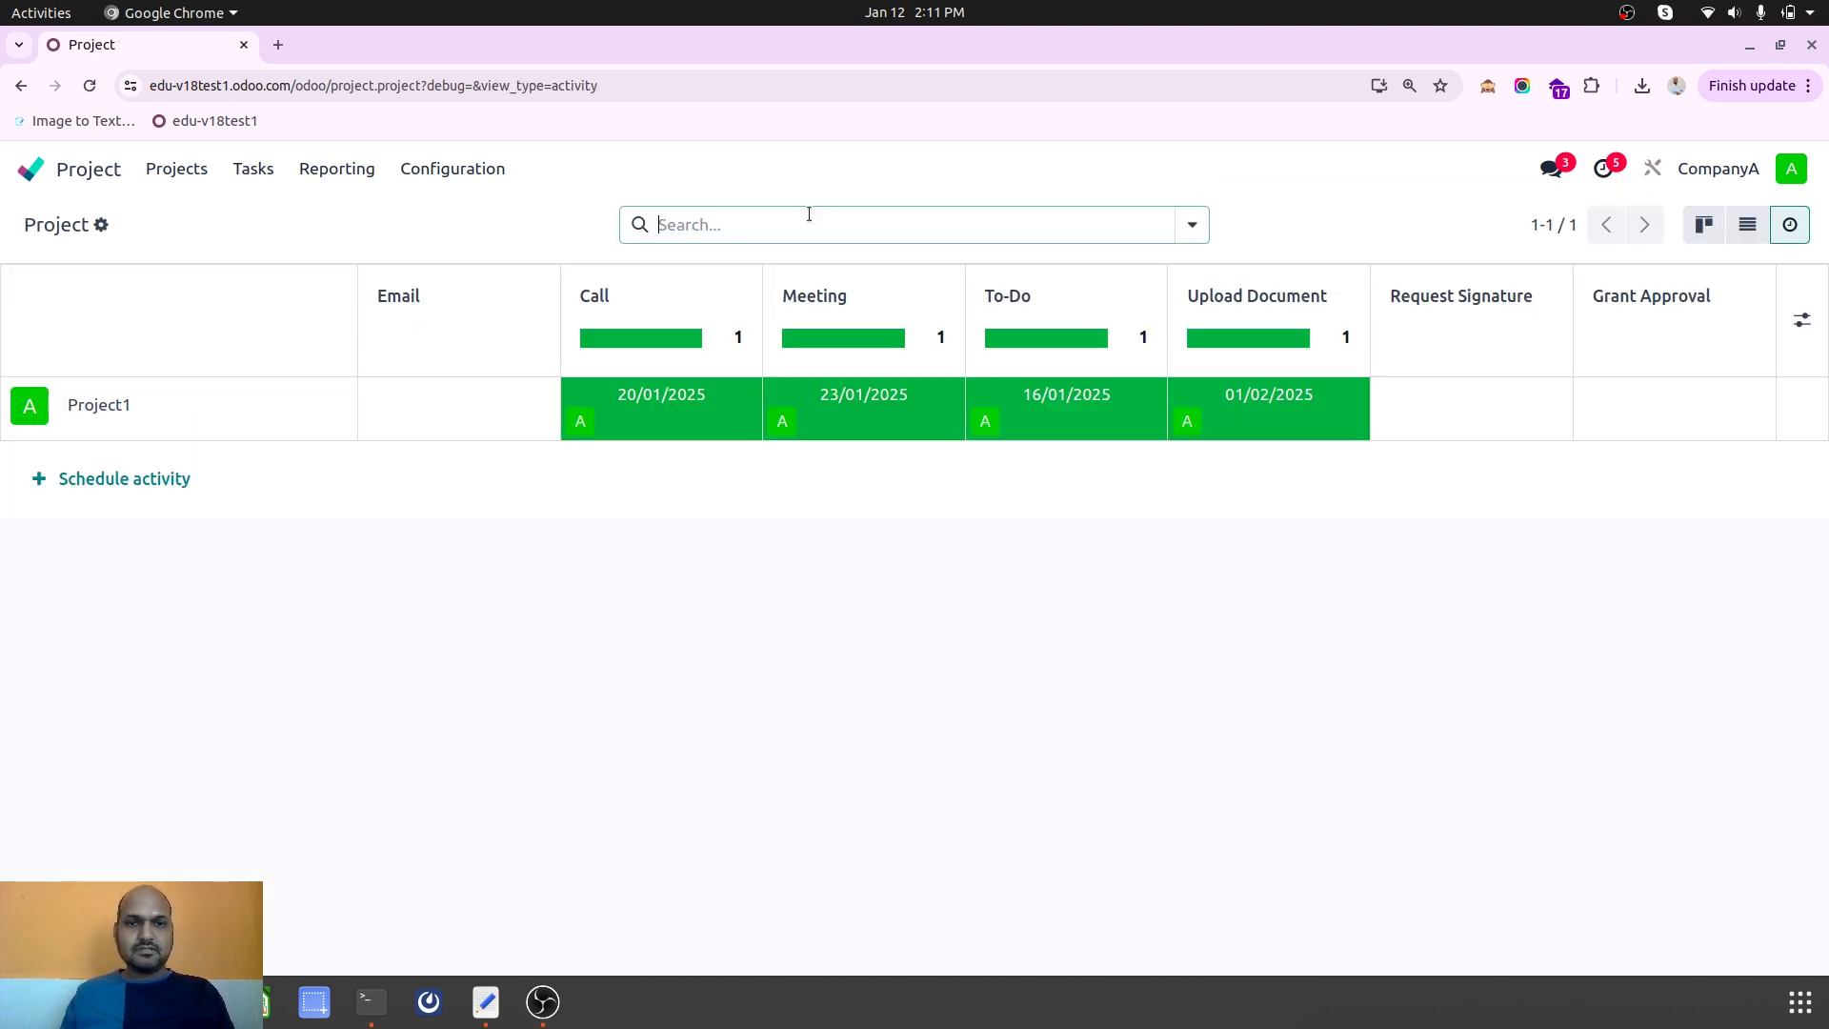
Inspect the details of Project1's Call, To-Do and Meeting activities.
click(663, 417)
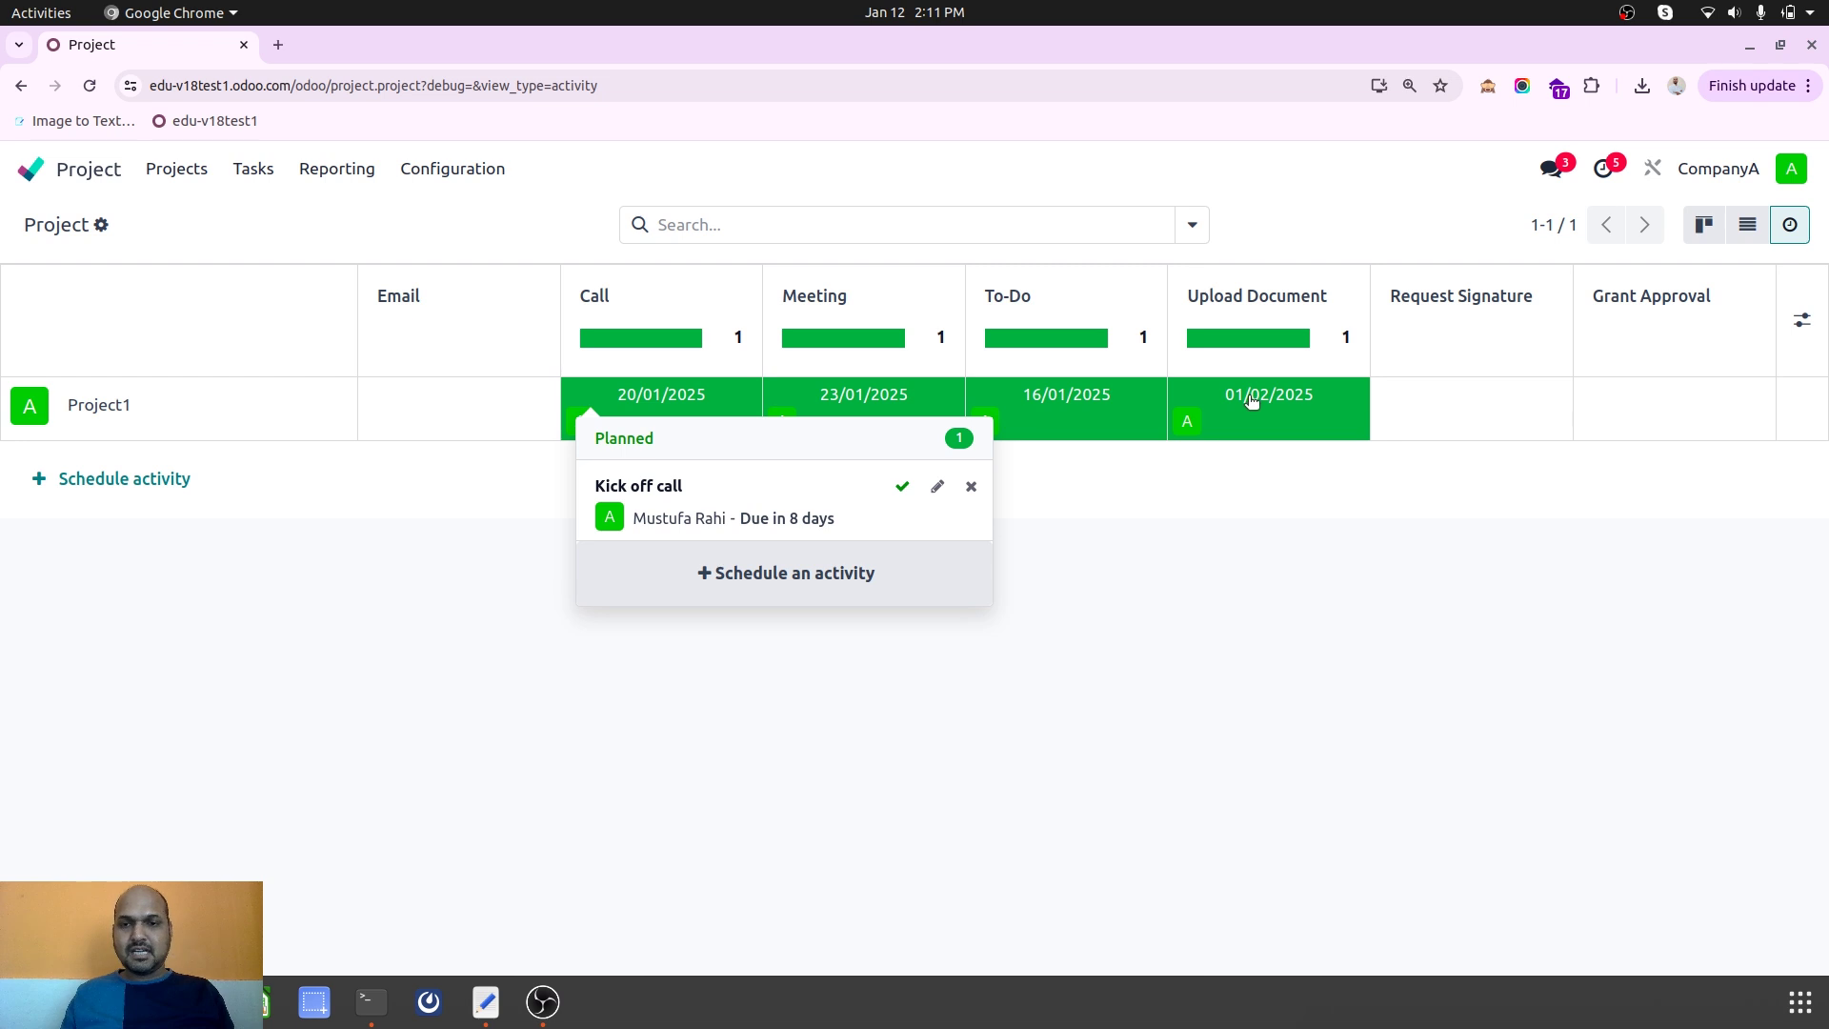
click(1075, 424)
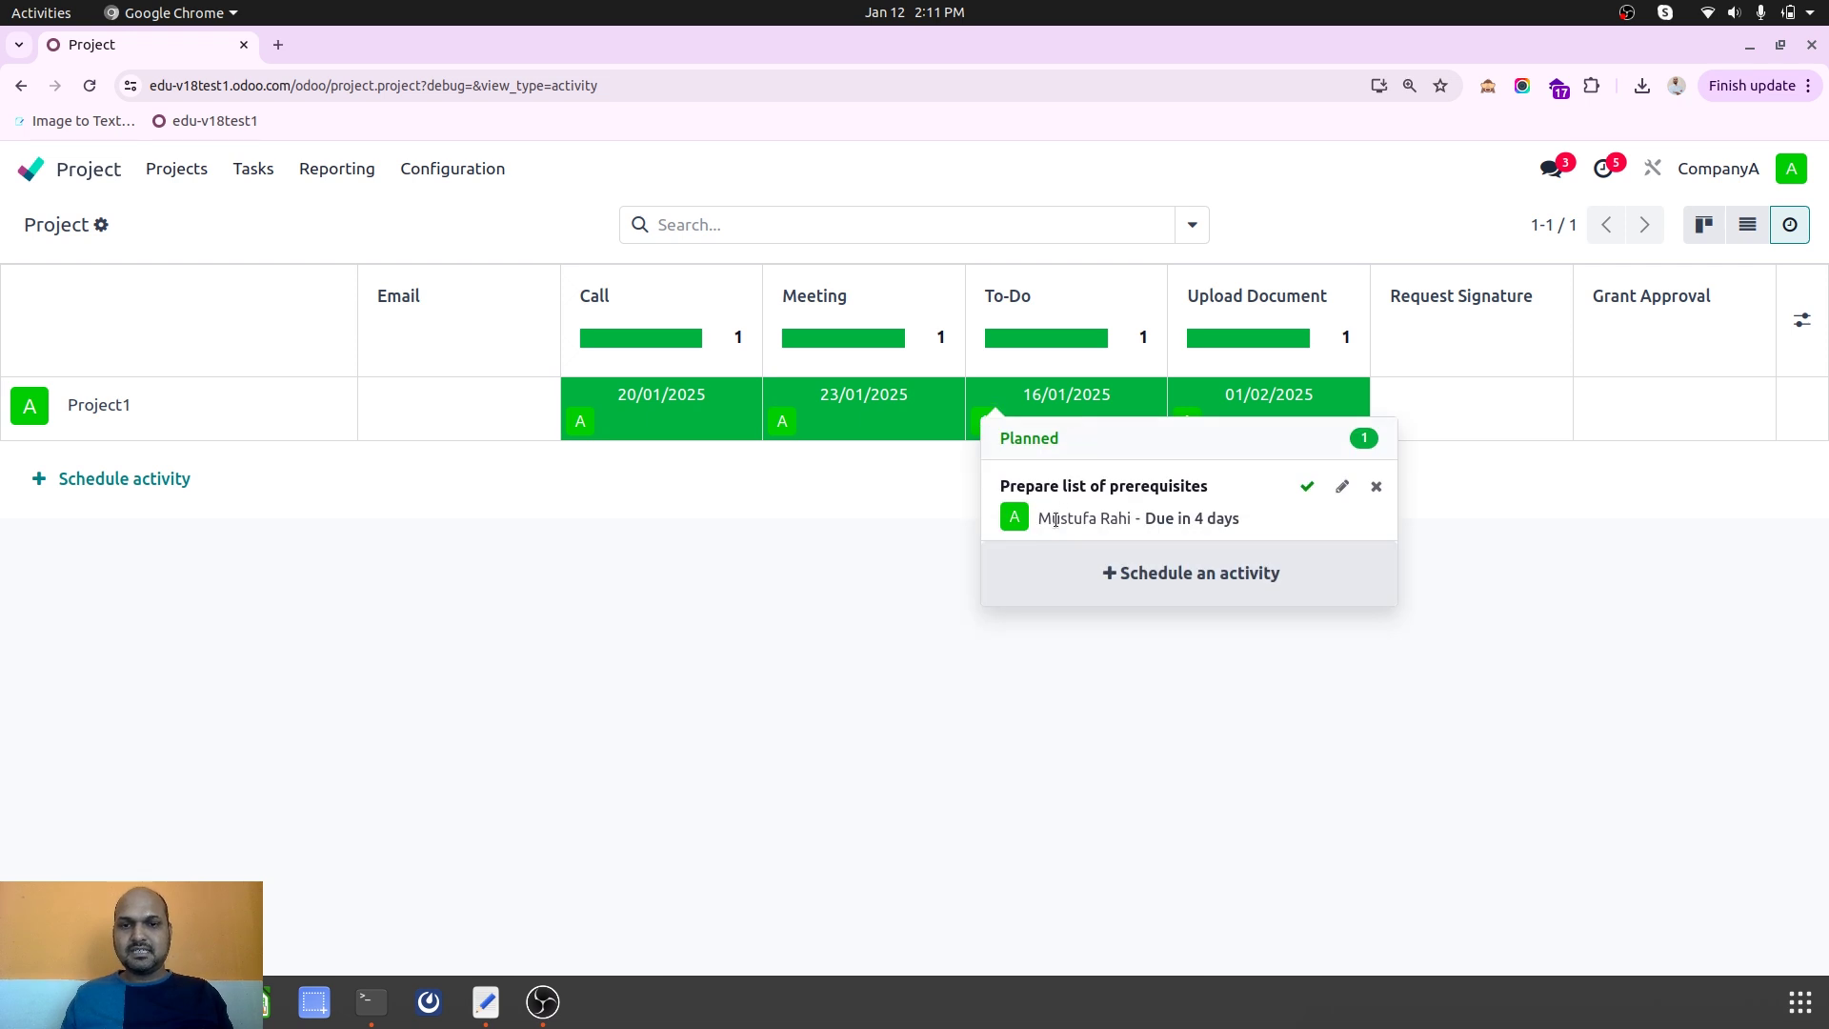
click(861, 412)
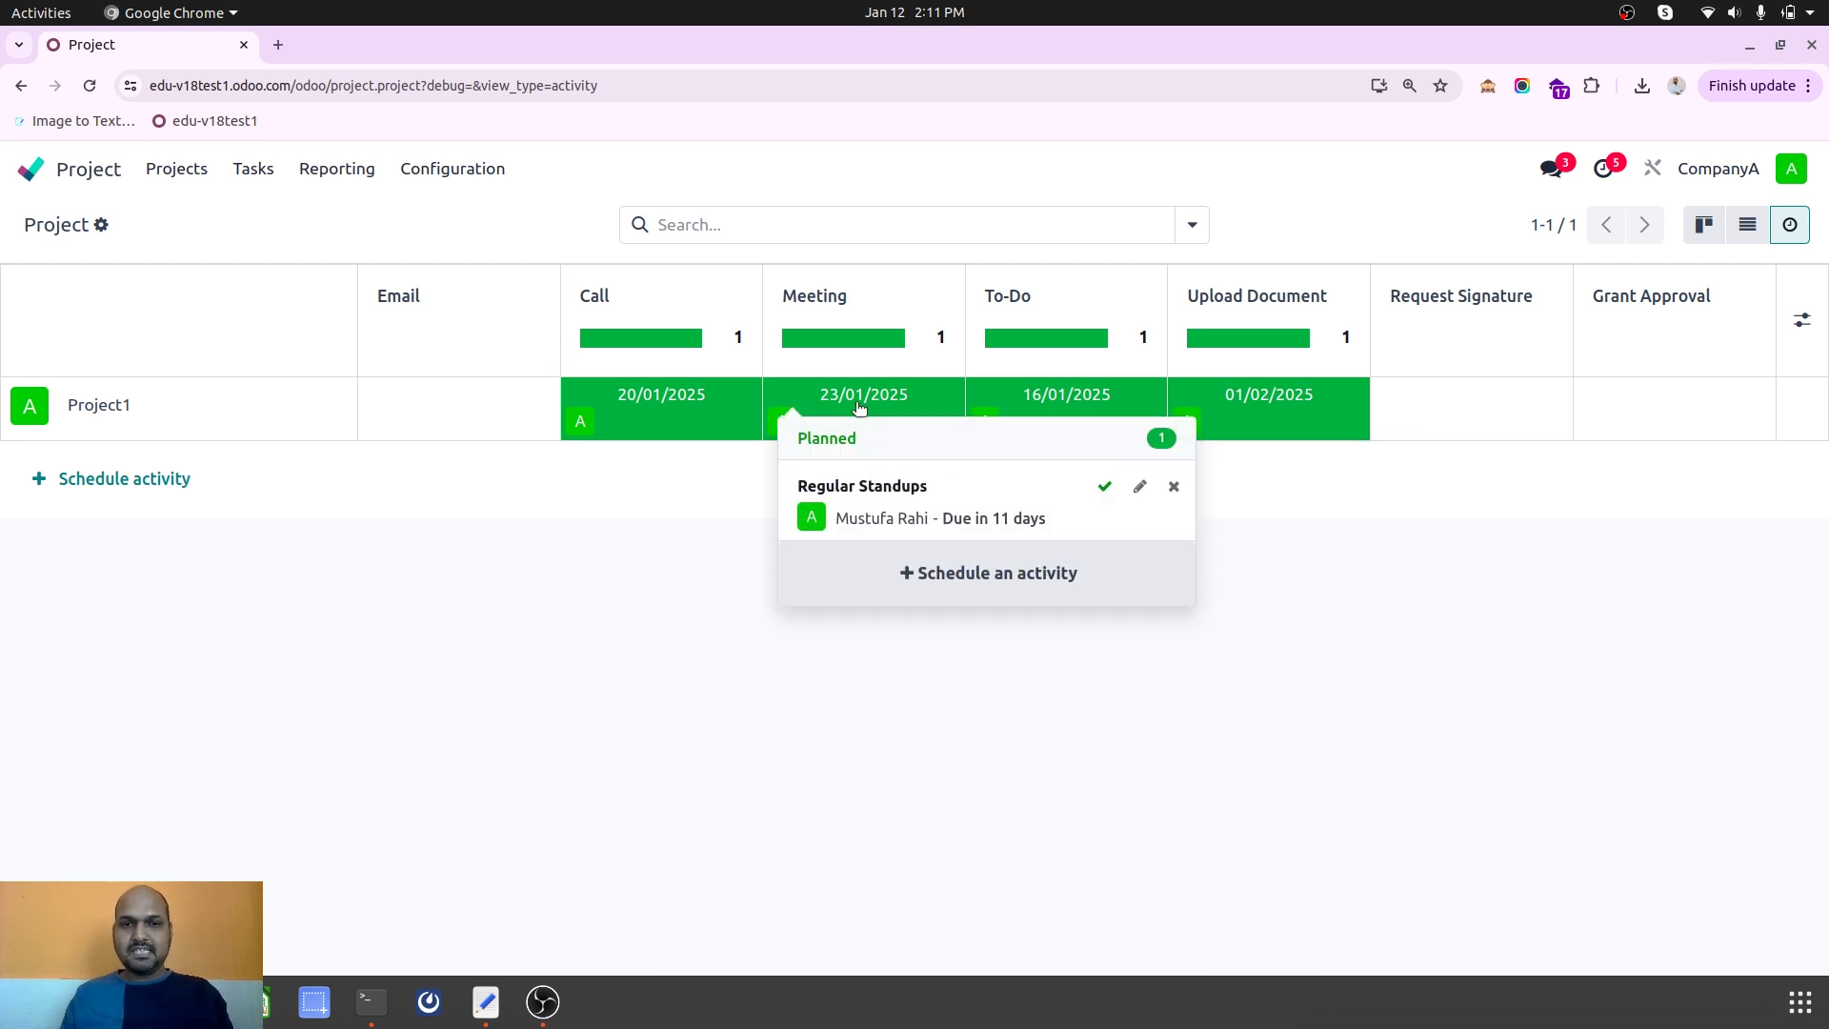
click(677, 505)
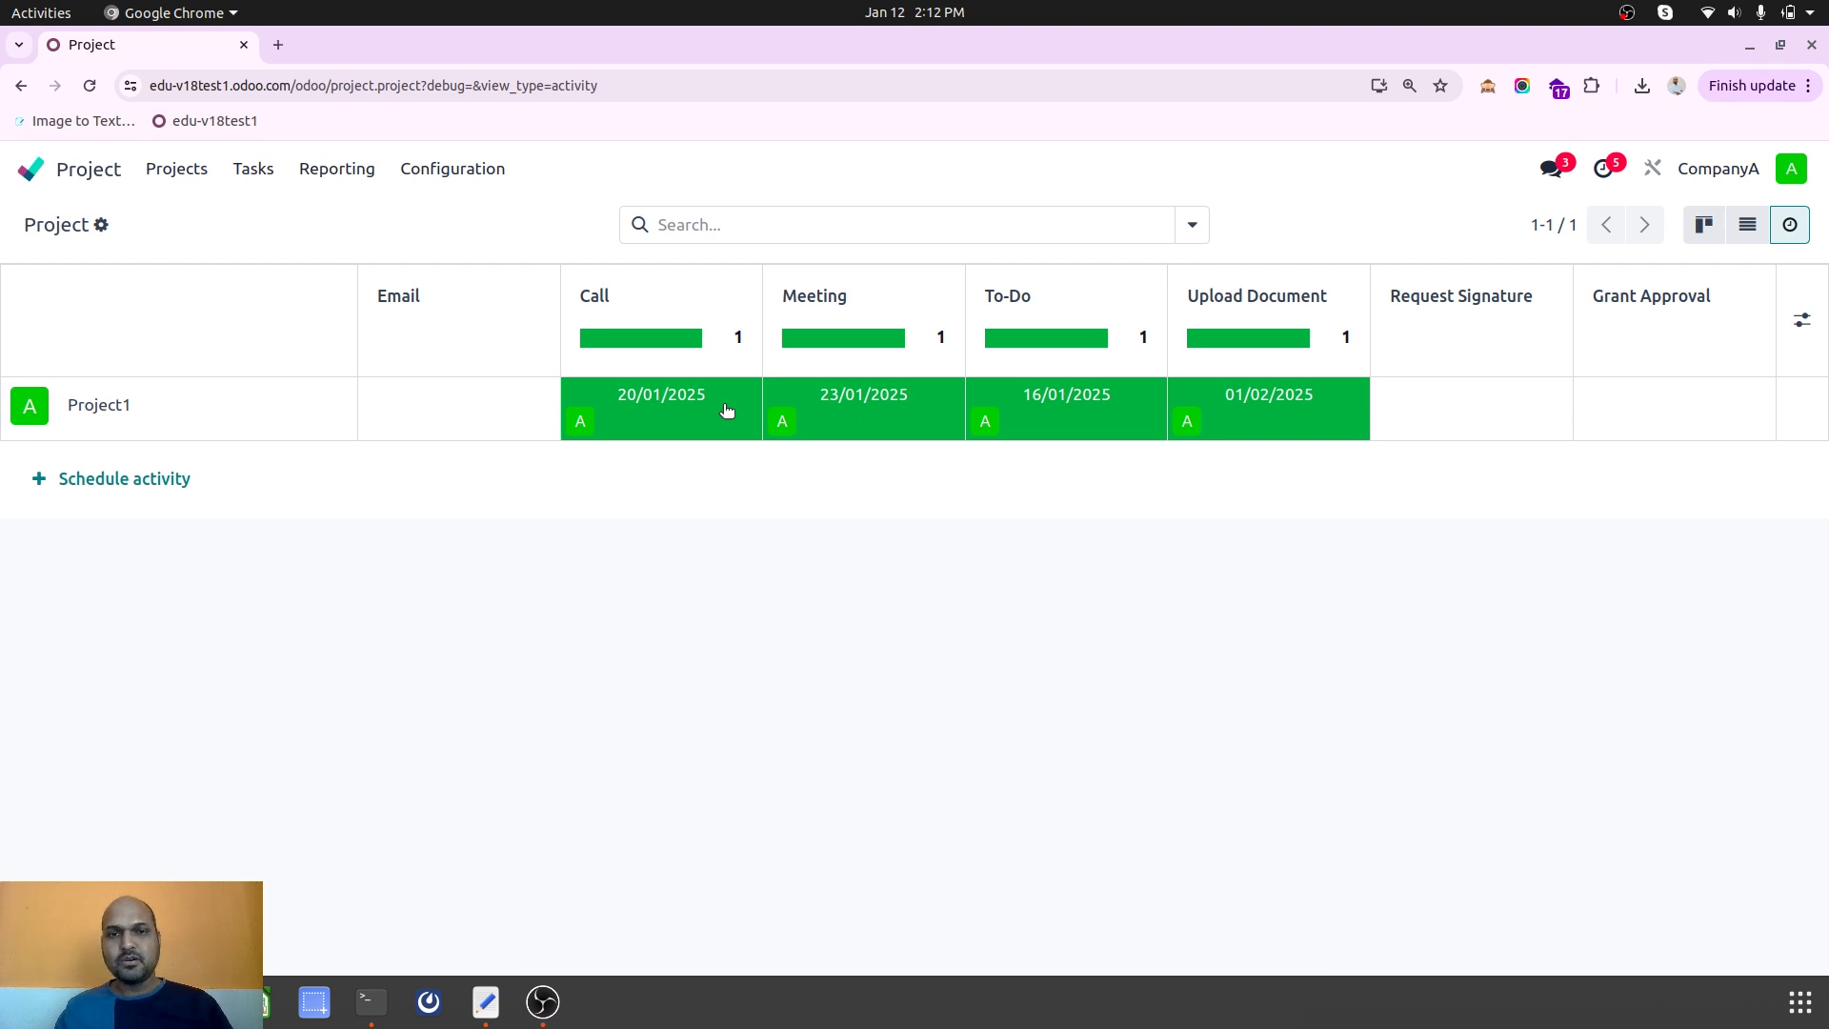
From the home screen, search 'activity plans' in the command palette, then close it.
click(52, 167)
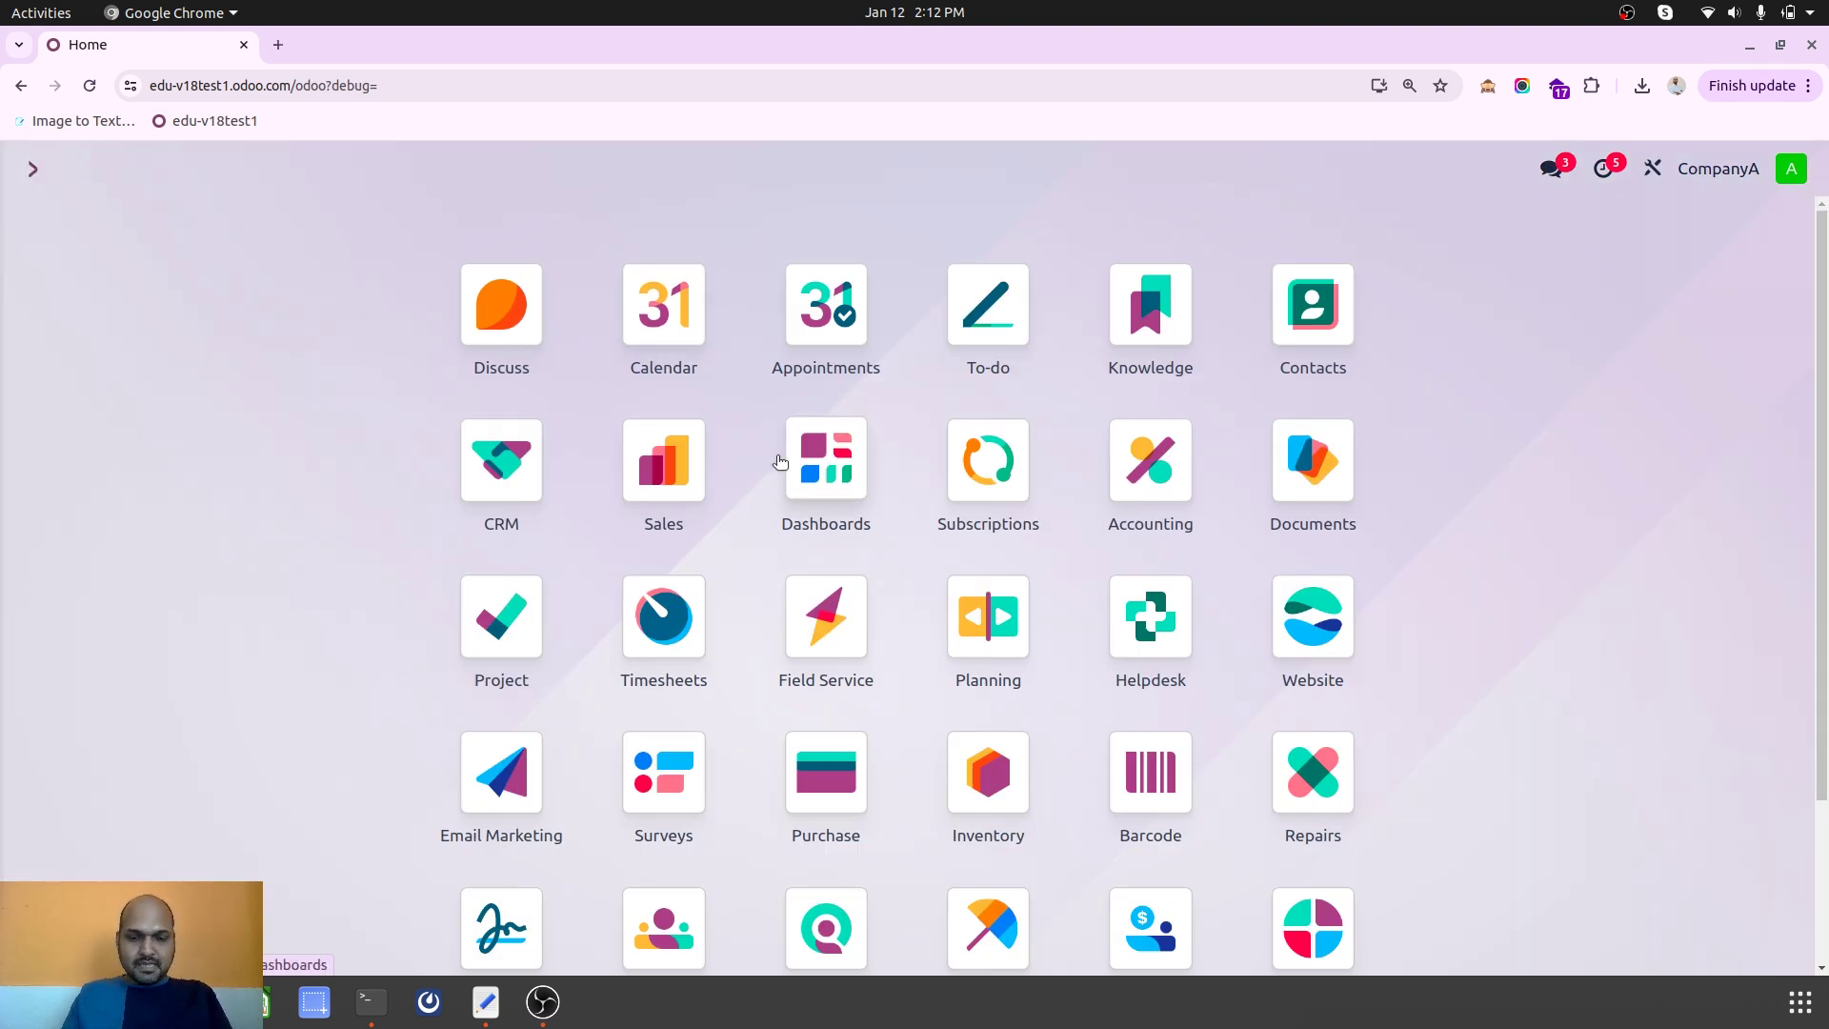
text(activity)
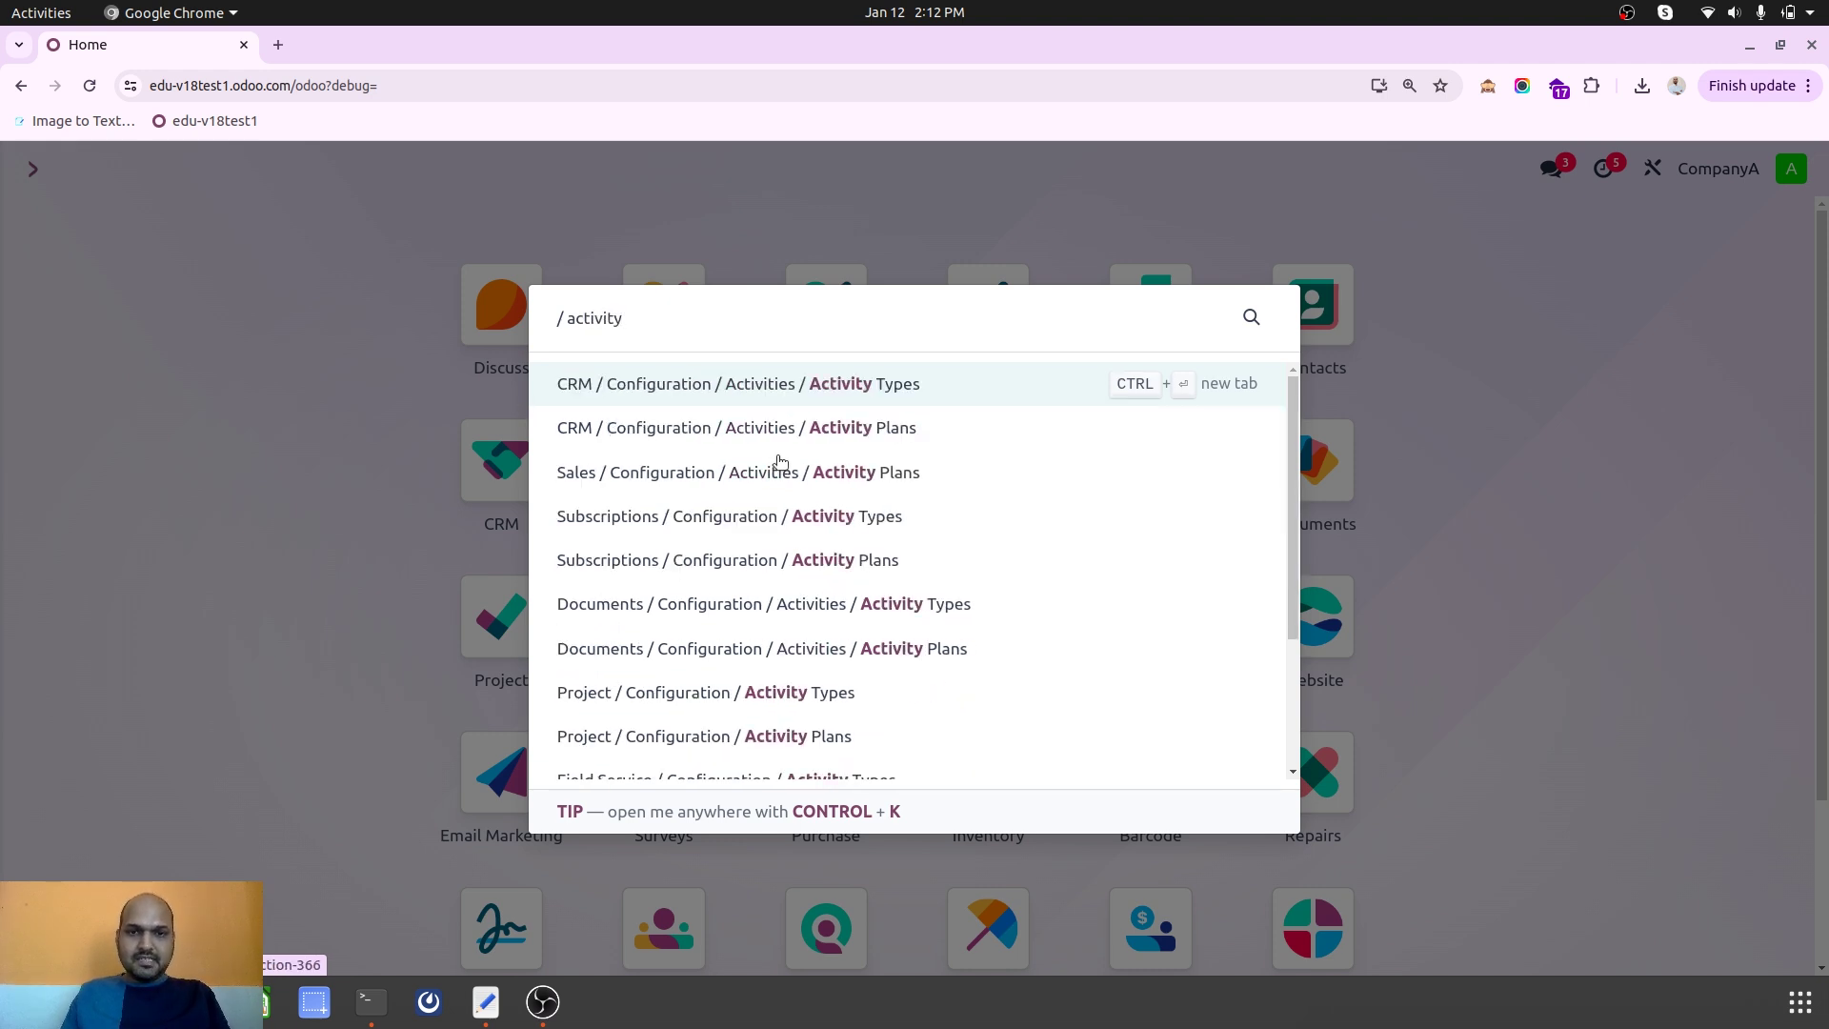
text( plans)
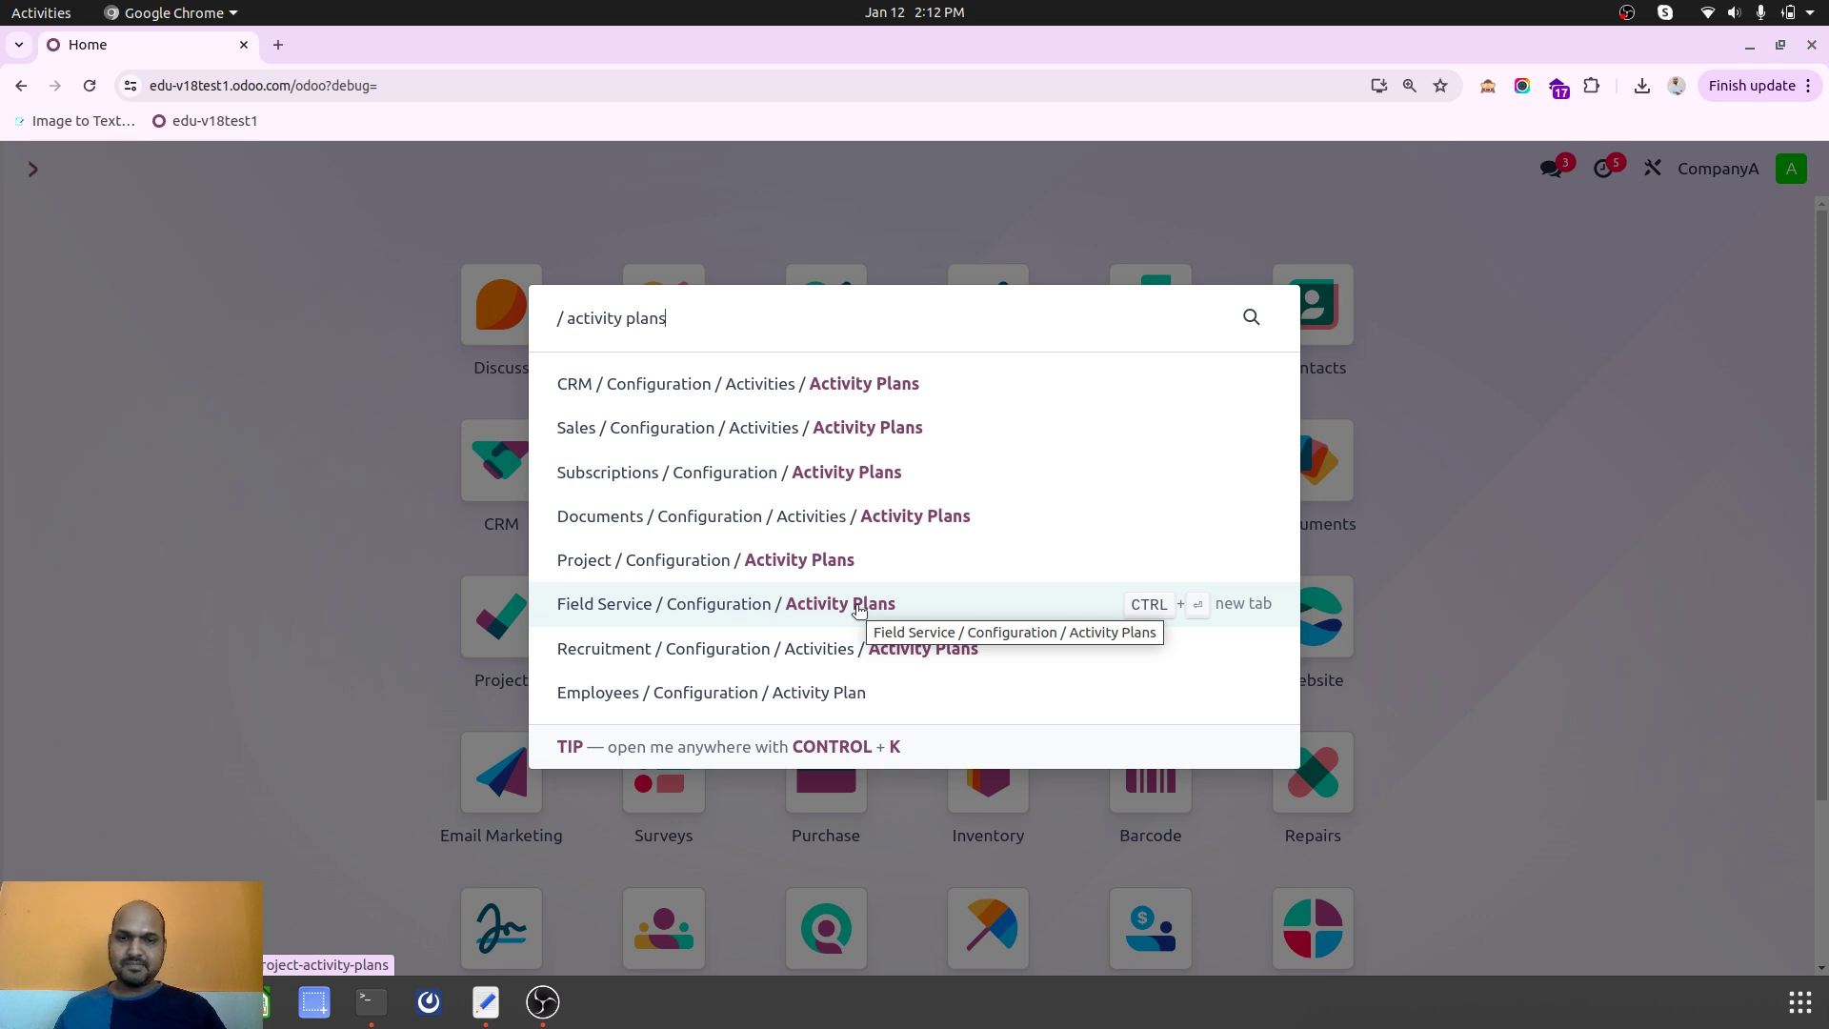
click(1675, 353)
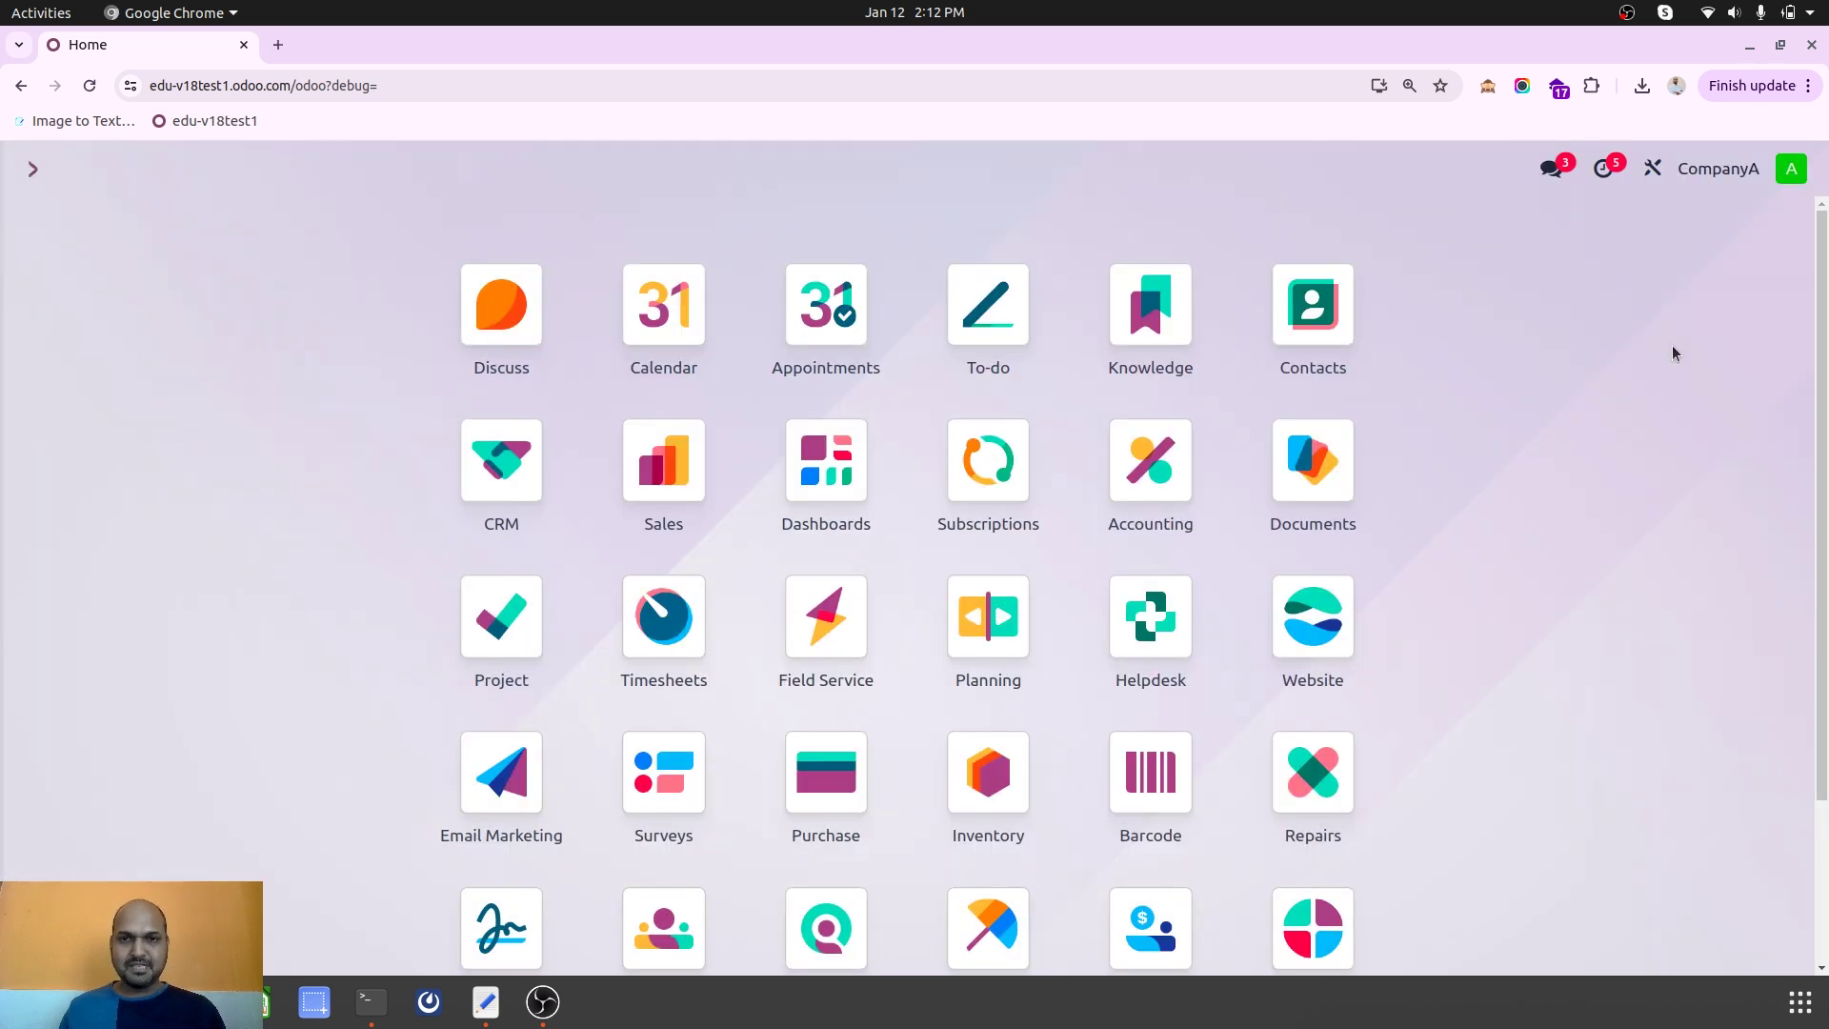